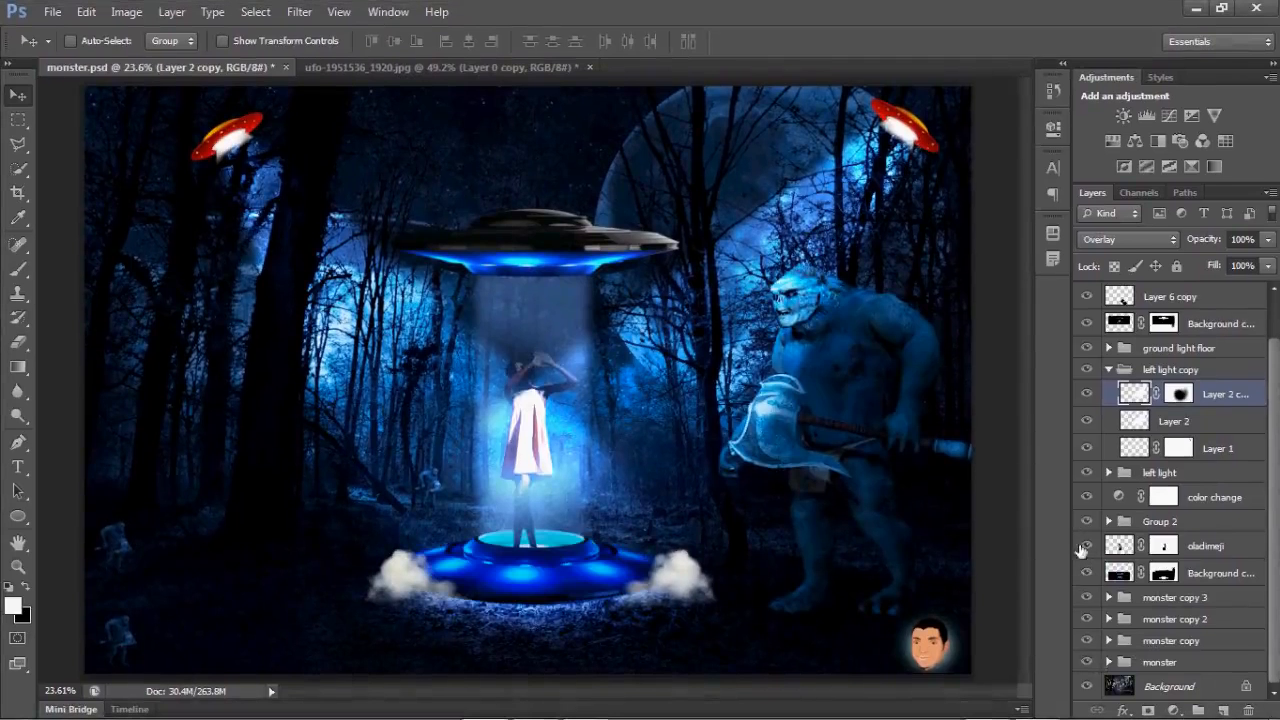
Toggle the visibility of Group 2, color change, left light and the layers inside left light copy to examine their effects.
{"action": "left_click", "coordinate": [1087, 523]}
{"action": "left_click", "coordinate": [1087, 523]}
{"action": "left_click", "coordinate": [1086, 498]}
{"action": "left_click", "coordinate": [1085, 496]}
{"action": "left_click", "coordinate": [1084, 472]}
{"action": "left_click", "coordinate": [1085, 472]}
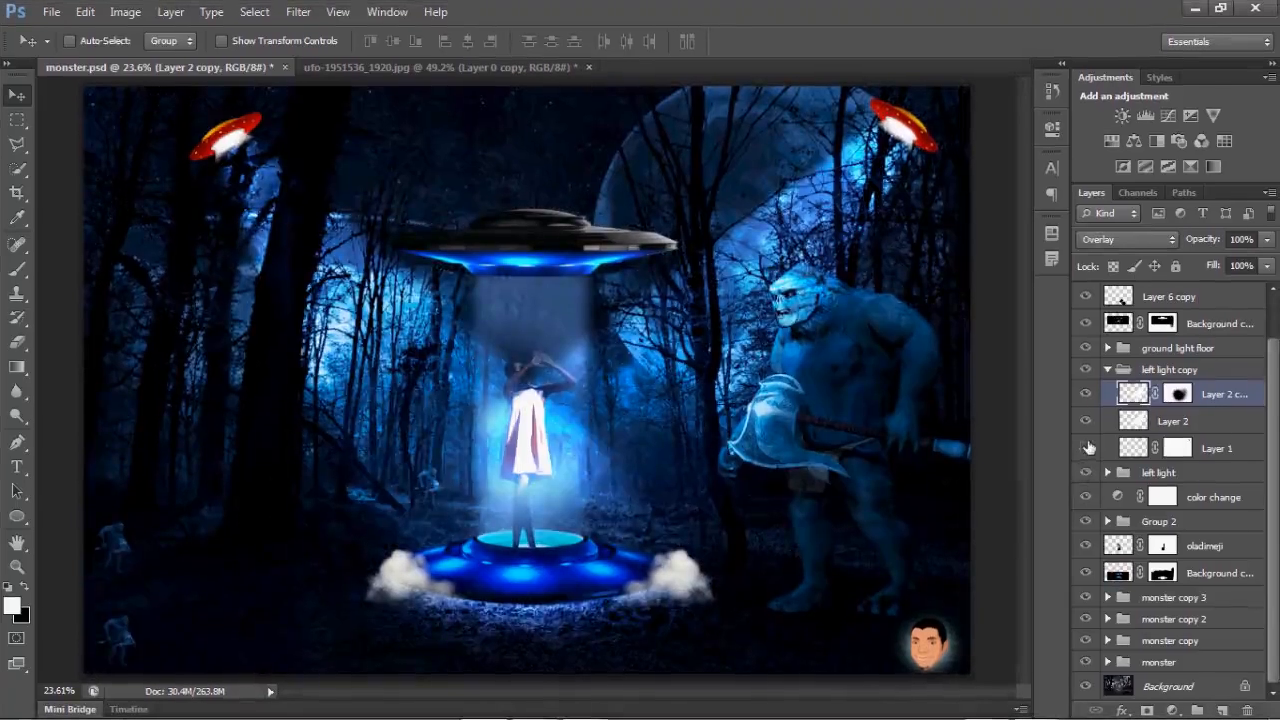
{"action": "left_click", "coordinate": [1089, 447]}
{"action": "left_click", "coordinate": [1086, 421]}
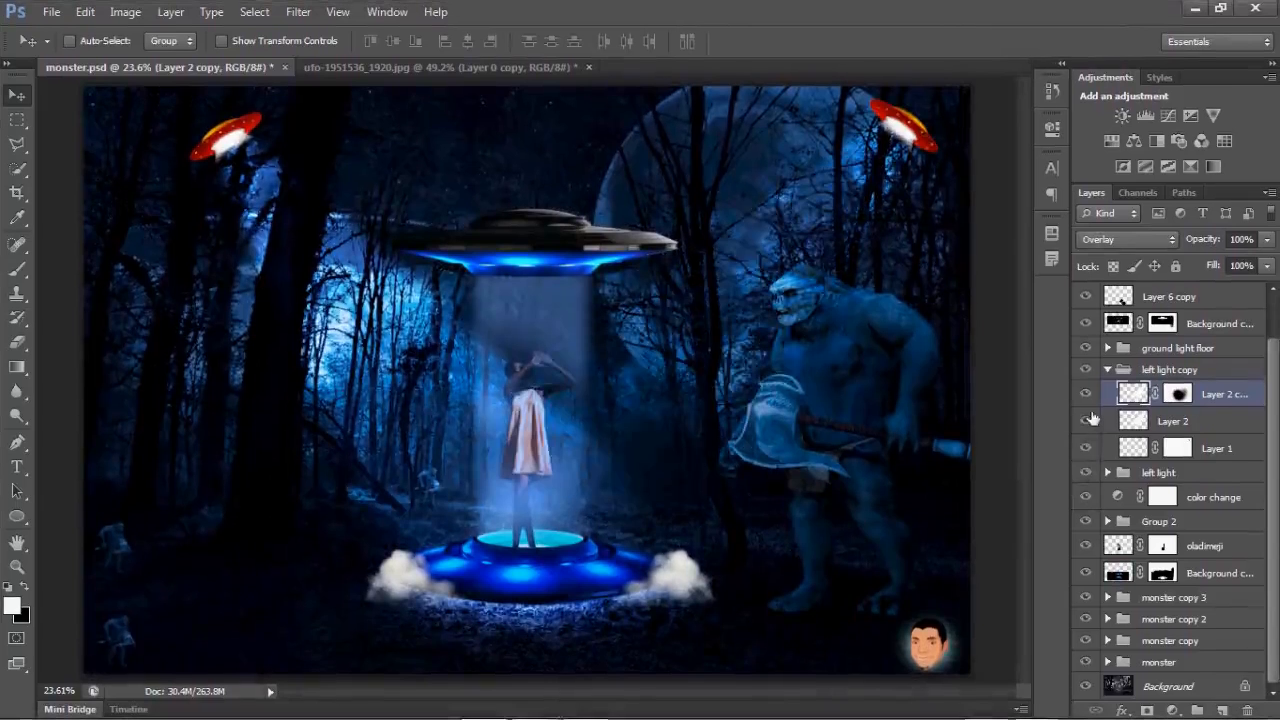
{"action": "left_click", "coordinate": [1086, 421]}
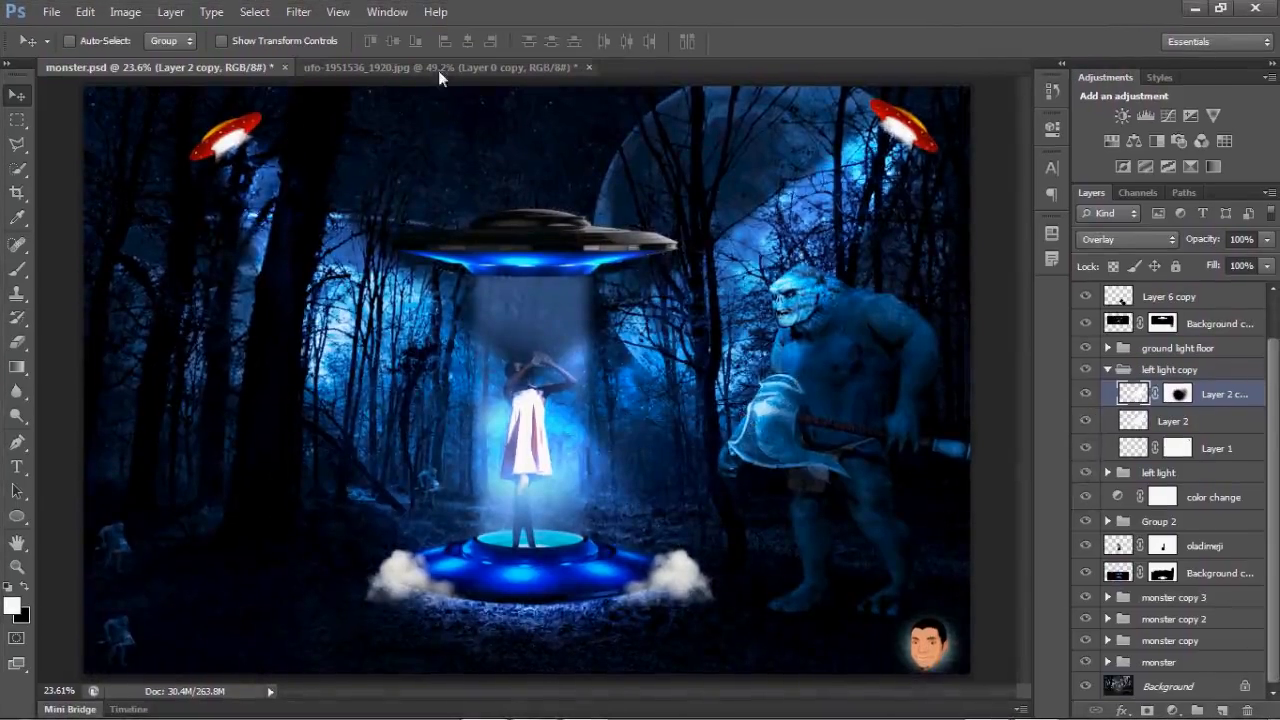
Close the ufo-1951536_1920.jpg document without saving its changes.
{"action": "left_click", "coordinate": [580, 67]}
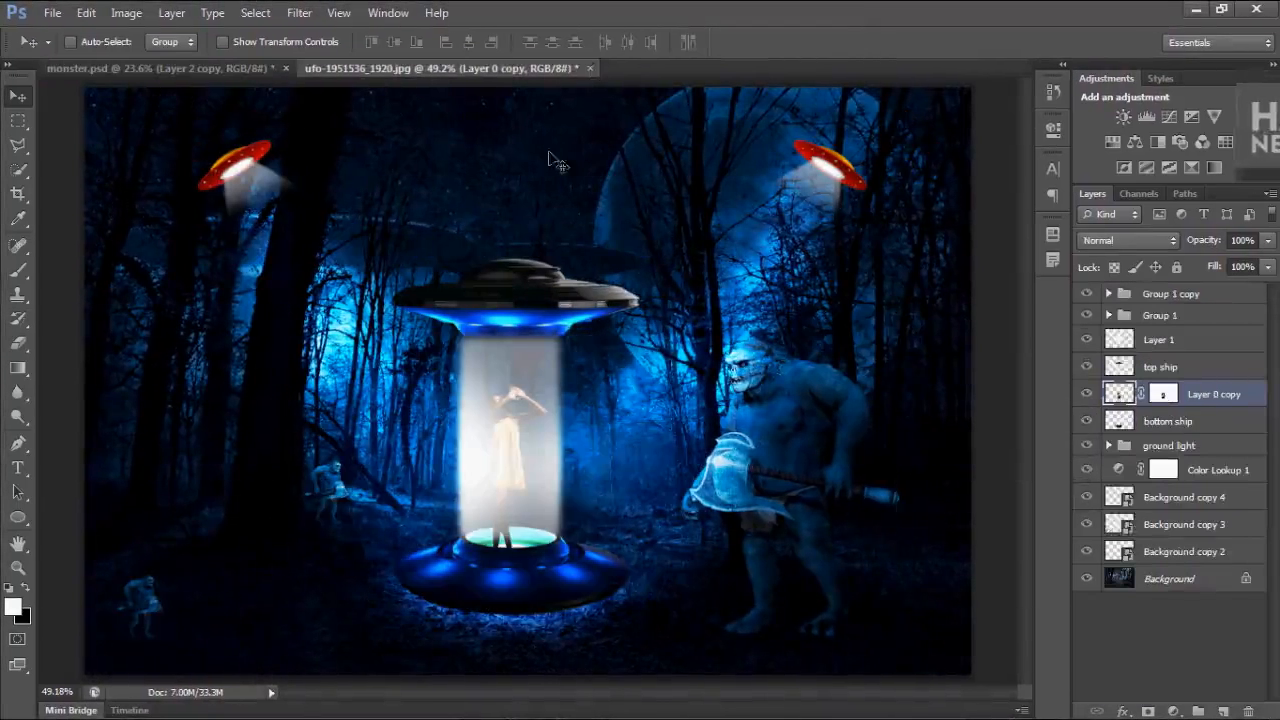
{"action": "left_click", "coordinate": [589, 67]}
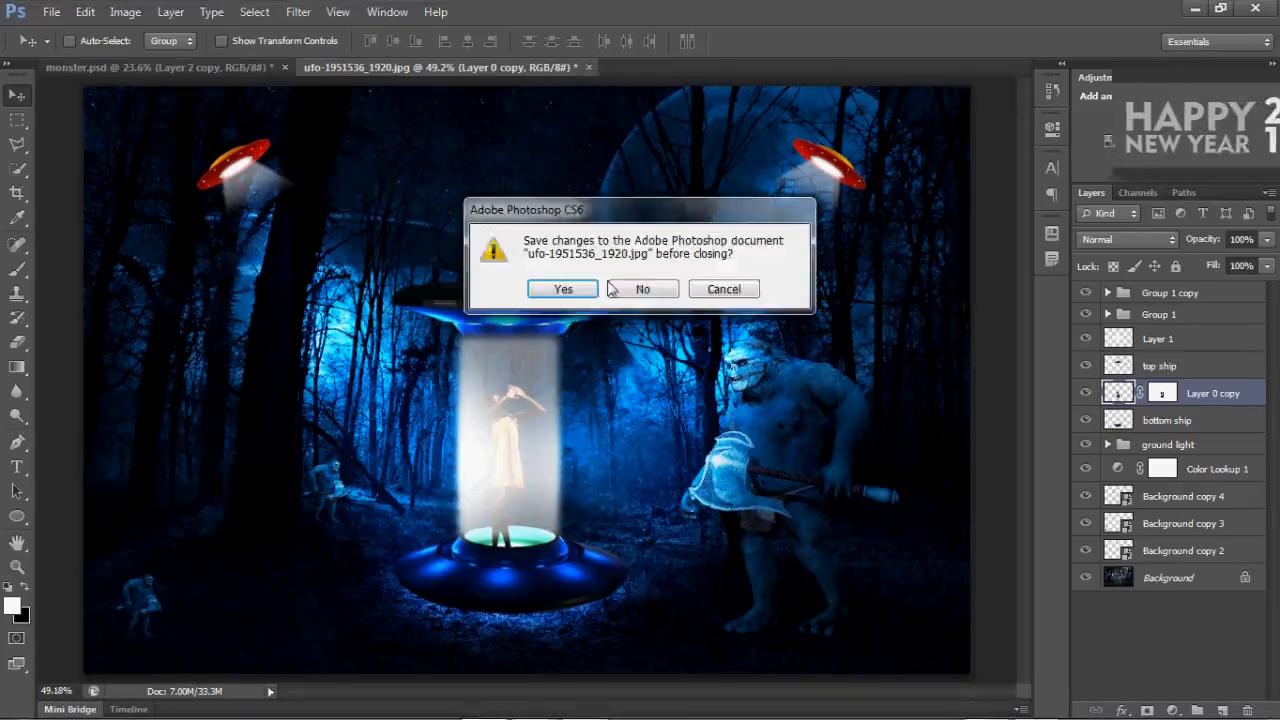
{"action": "left_click", "coordinate": [638, 291]}
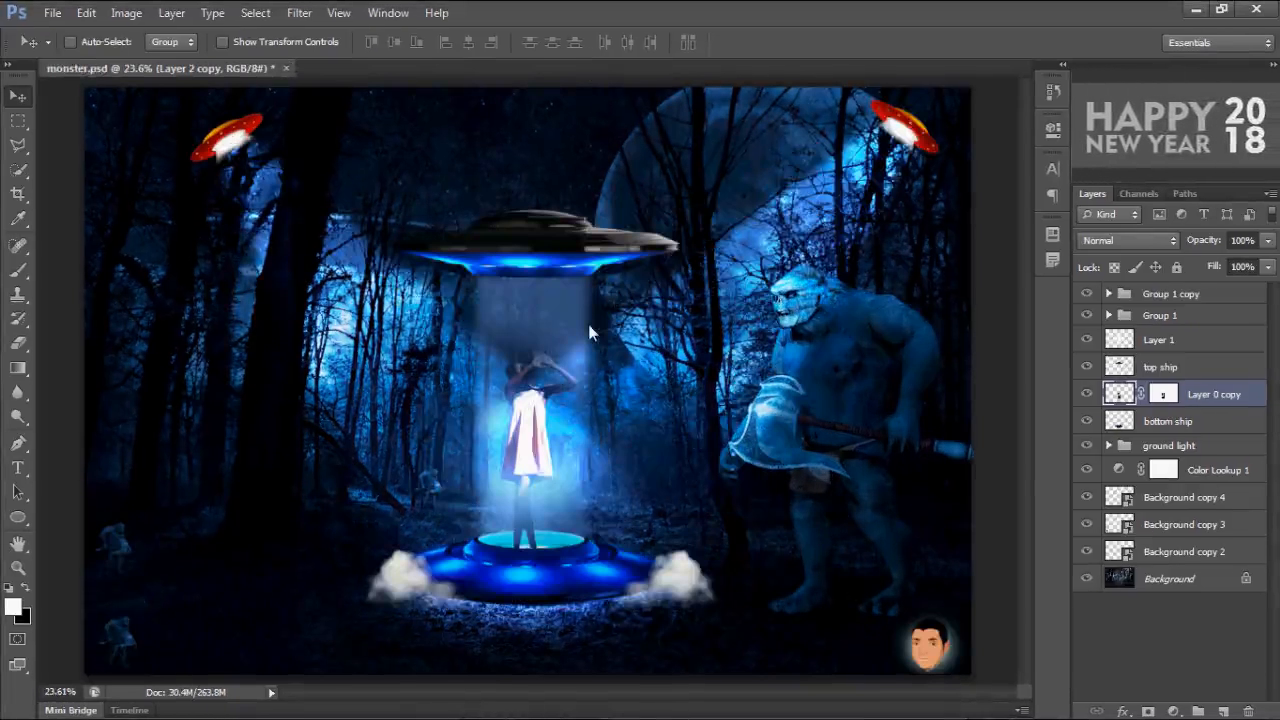
Open the original forest image ufo-1951536_1920 from the flash folder and enlarge it to fill the workspace.
{"action": "key", "text": "ctrl+o"}
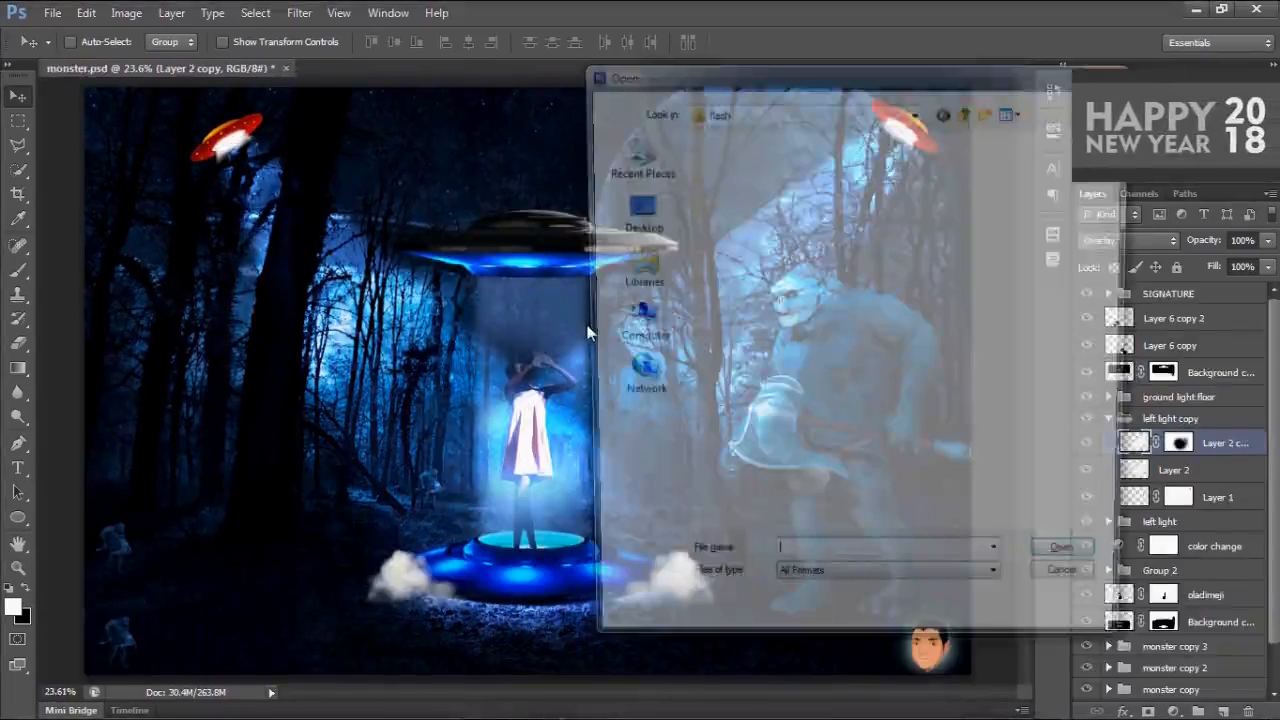
{"action": "scroll", "coordinate": [1060, 250], "scroll_direction": "down", "scroll_amount": 5}
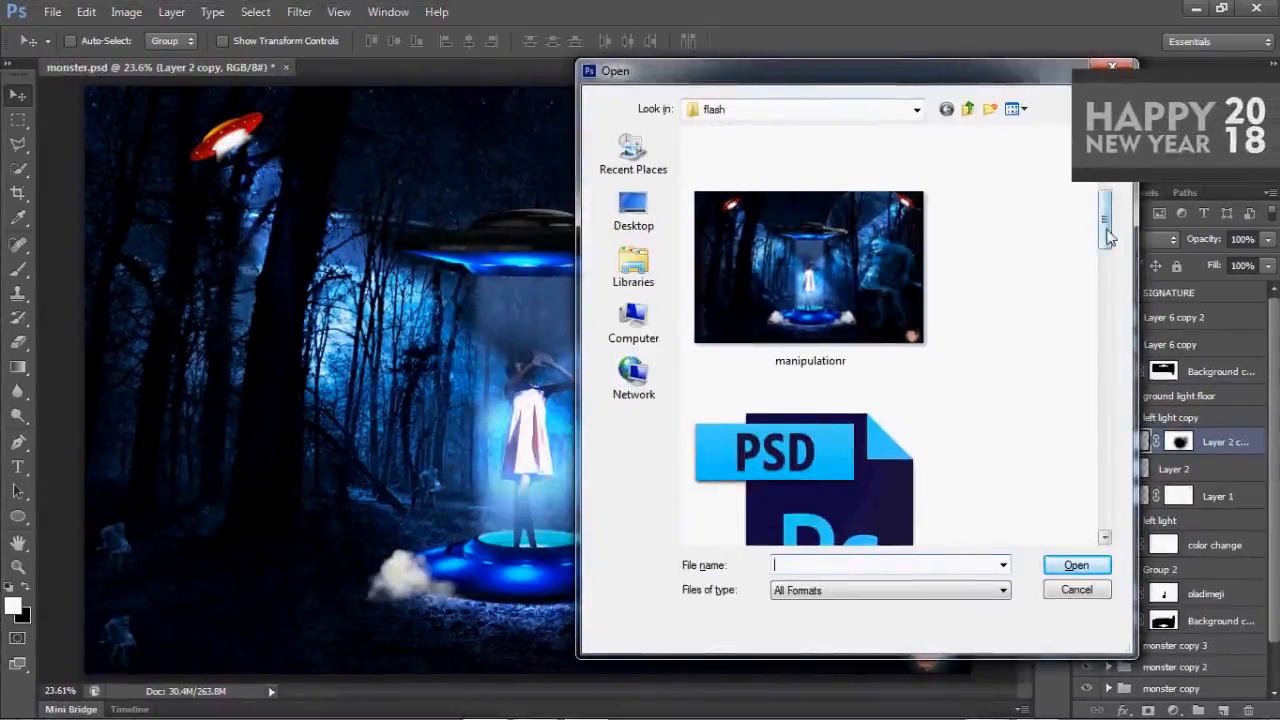
{"action": "left_click_drag", "start_coordinate": [1106, 240], "coordinate": [1107, 319]}
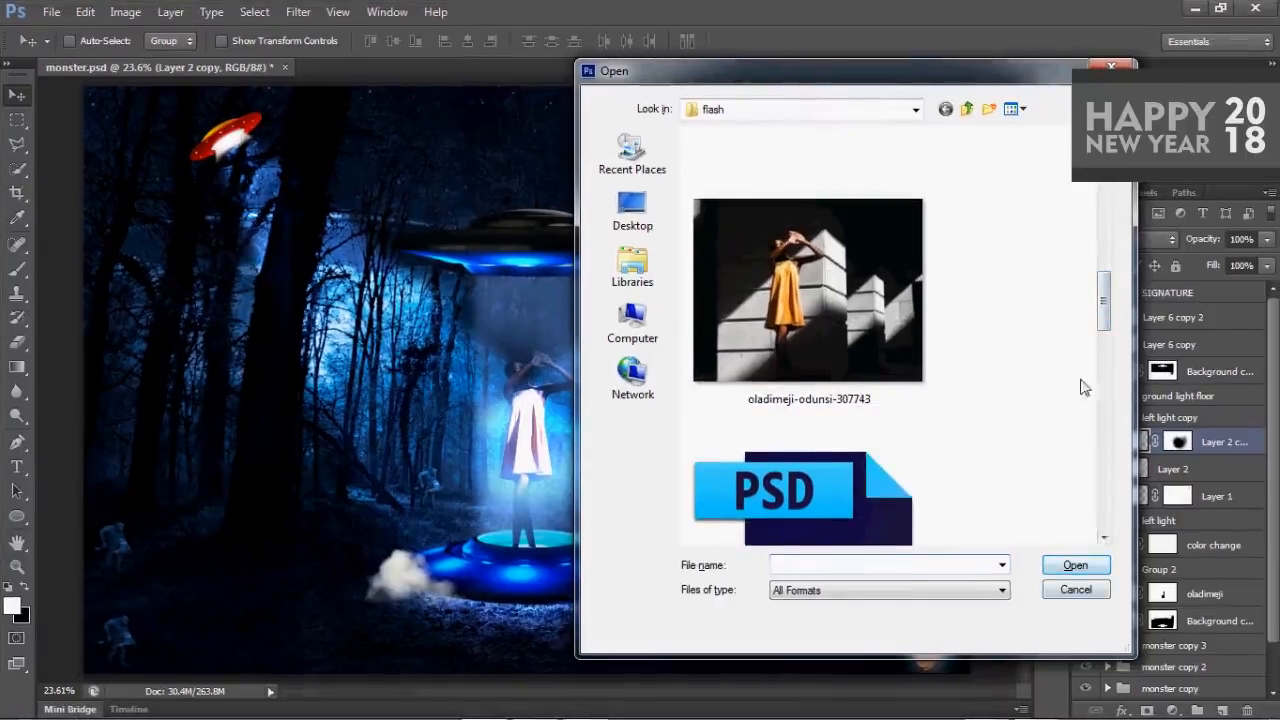
{"action": "left_click_drag", "start_coordinate": [1104, 305], "coordinate": [1094, 490]}
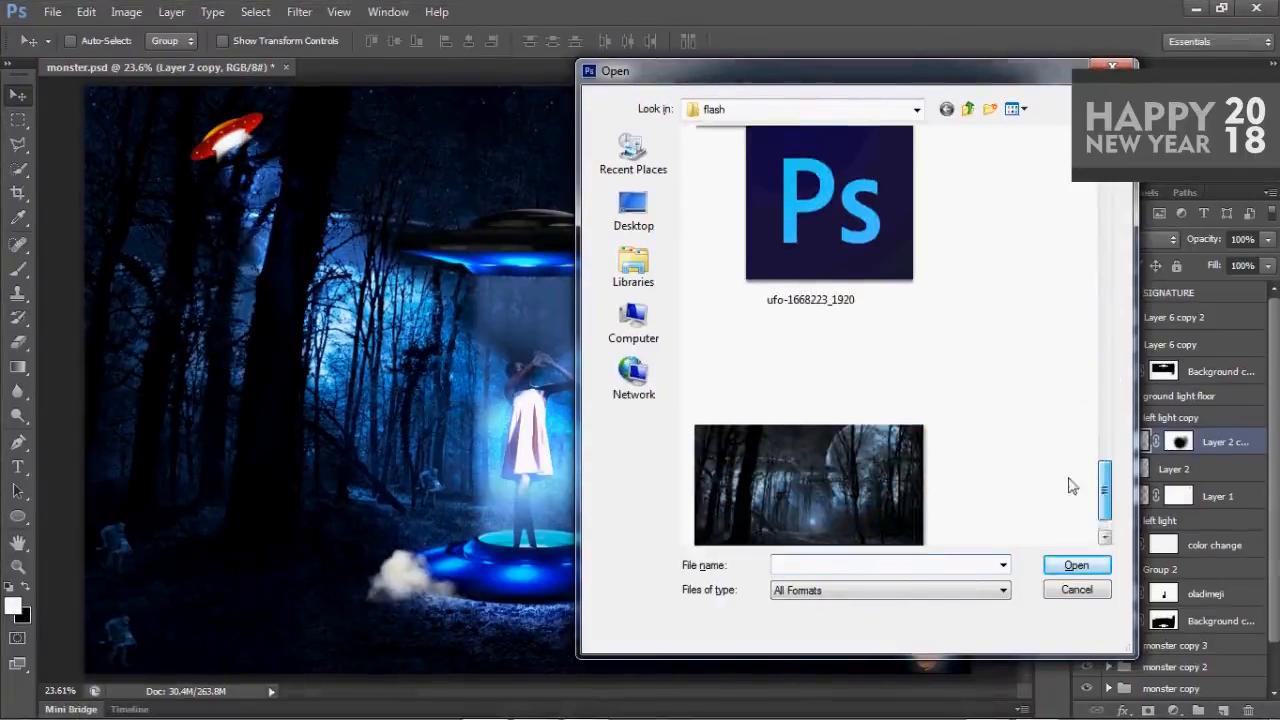
{"action": "left_click", "coordinate": [925, 515]}
{"action": "left_click", "coordinate": [1077, 567]}
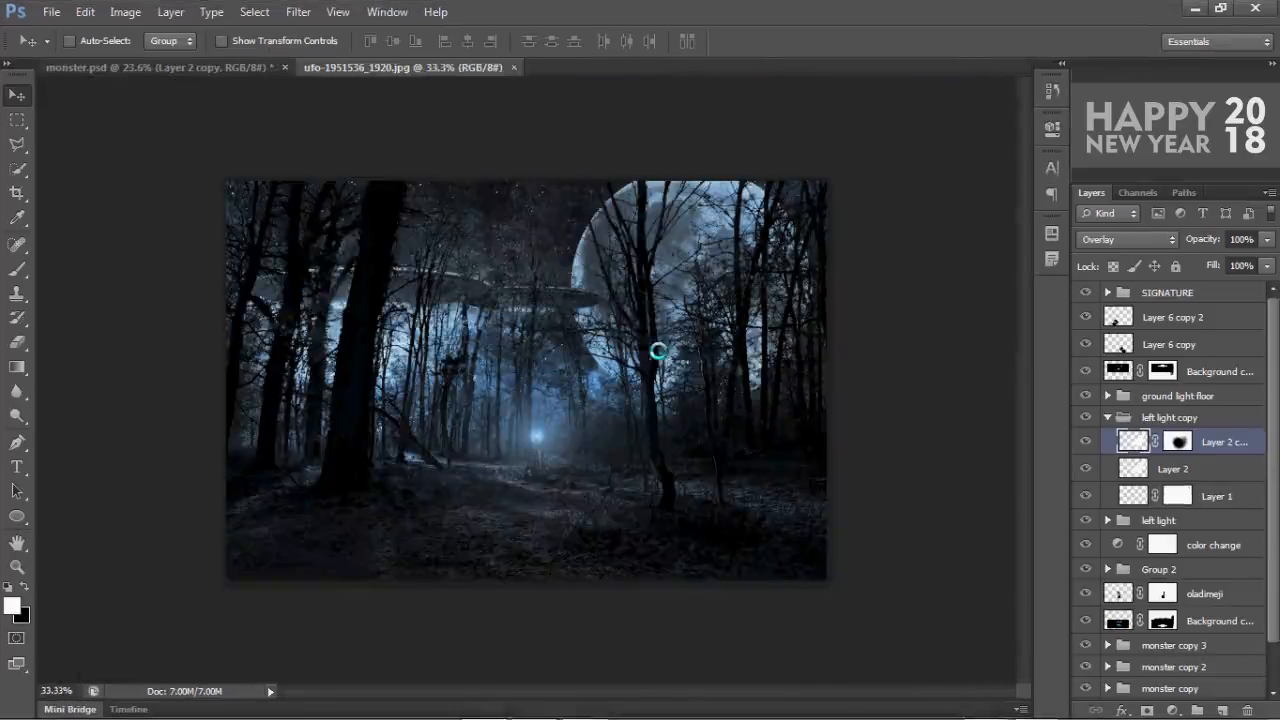
{"action": "scroll", "coordinate": [648, 358], "scroll_direction": "up", "scroll_amount": 2}
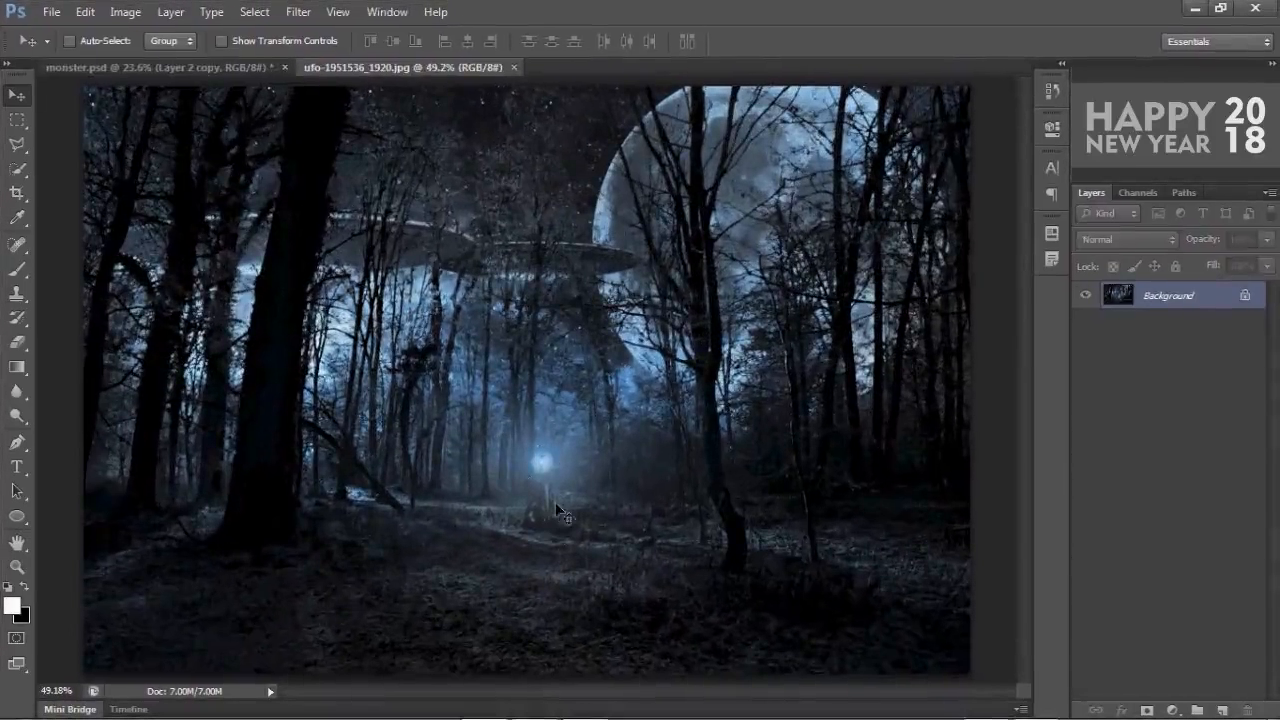
Select the glowing light and figure in the clearing with a circular marquee, remove them with a Content-Aware fill at 100% opacity, and deselect.
{"action": "left_click", "coordinate": [14, 124]}
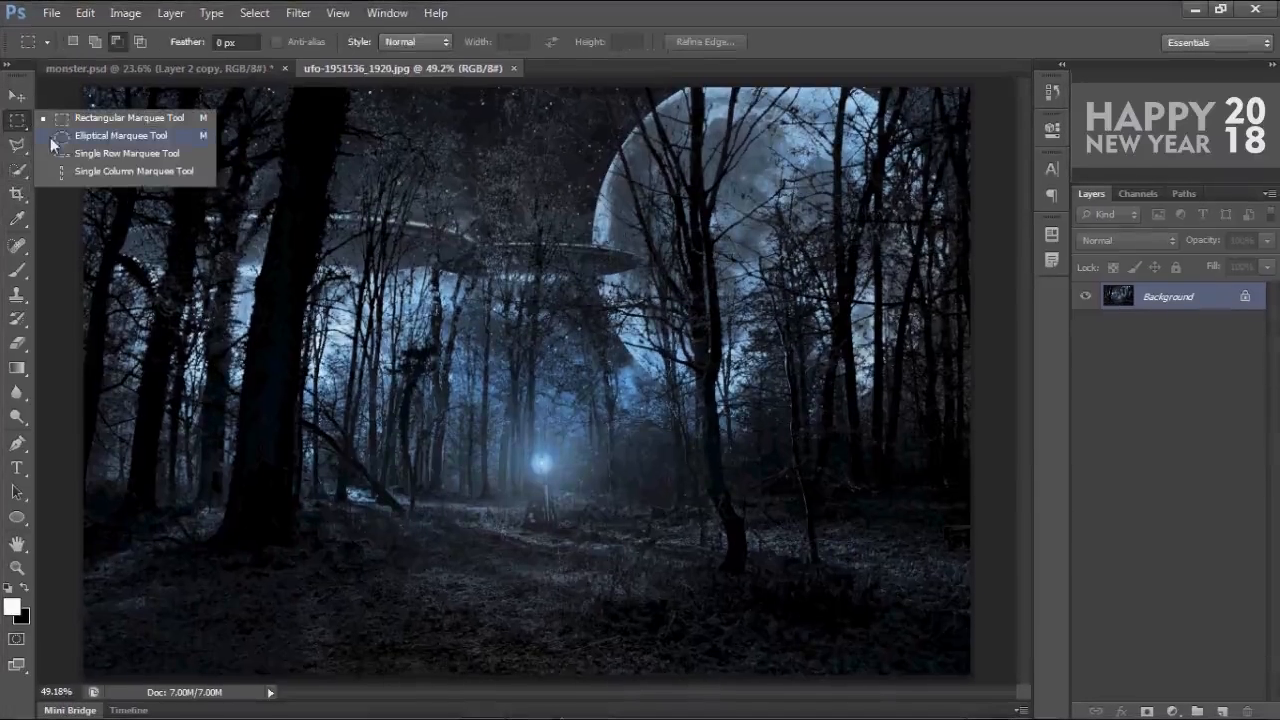
{"action": "left_click", "coordinate": [112, 135]}
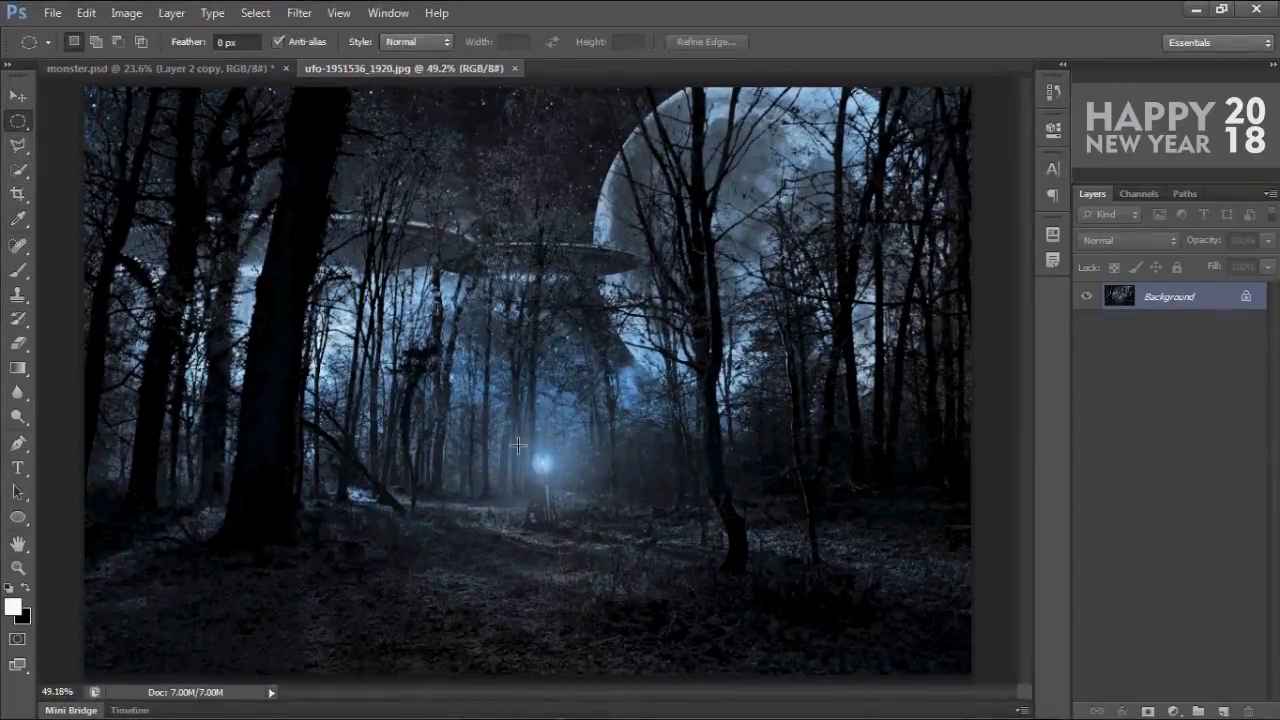
{"action": "left_click_drag", "start_coordinate": [594, 491], "coordinate": [618, 527]}
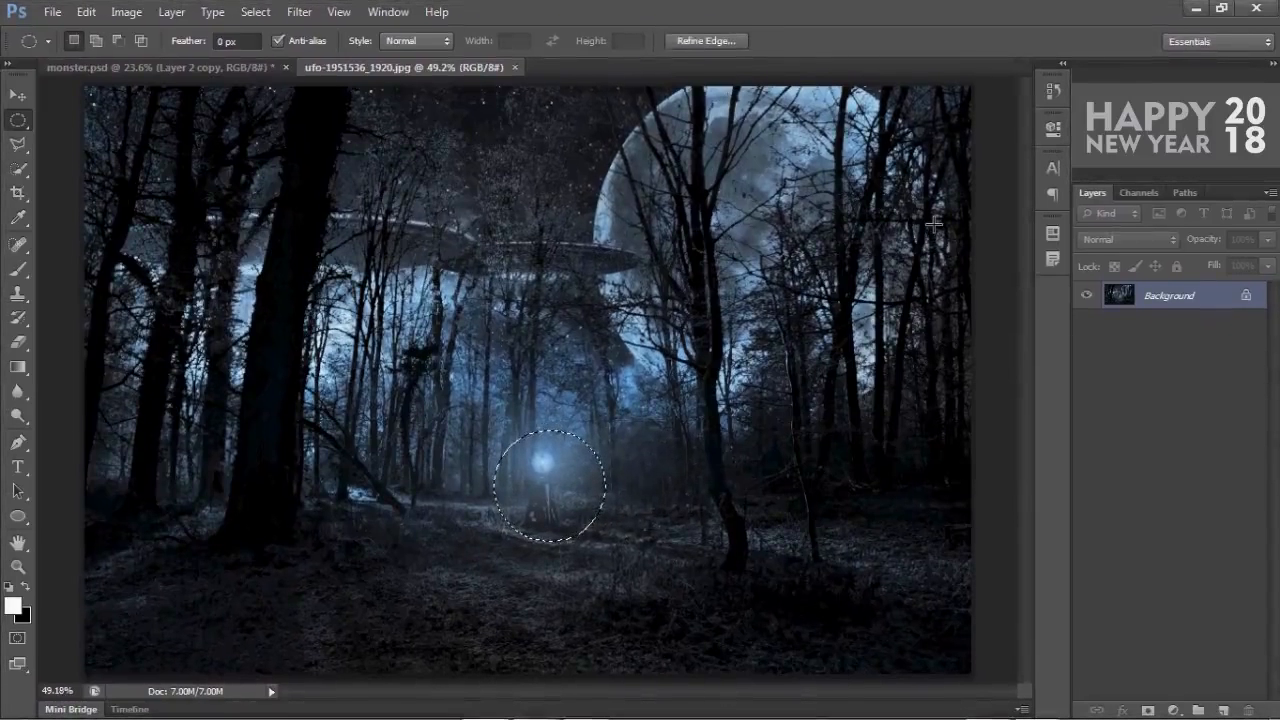
{"action": "key", "text": "shift+F5"}
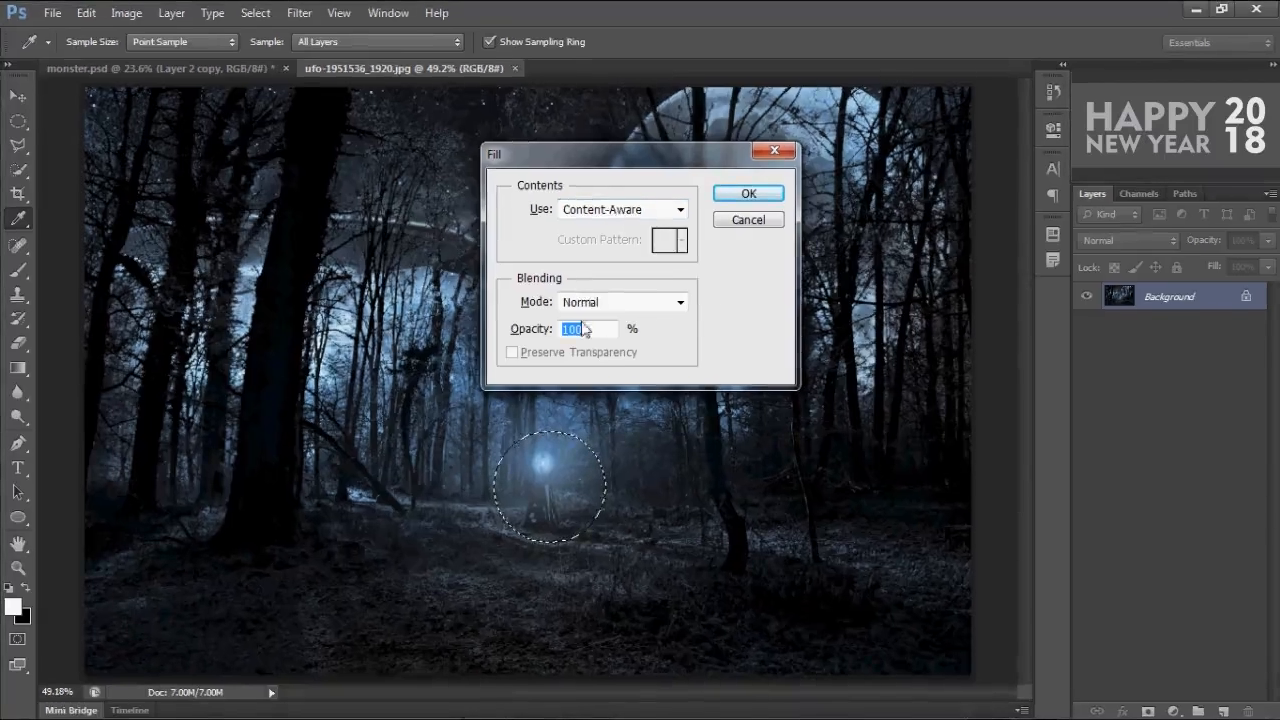
{"action": "left_click", "coordinate": [747, 192]}
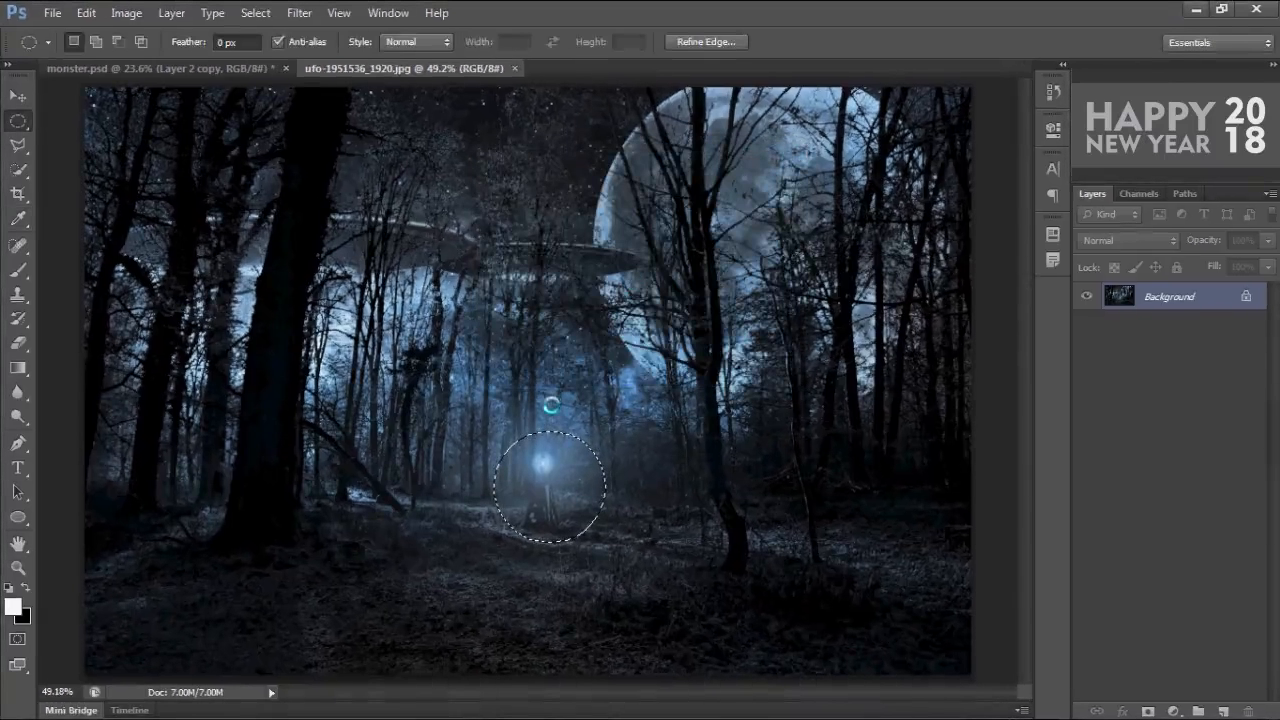
{"action": "key", "text": "ctrl+d"}
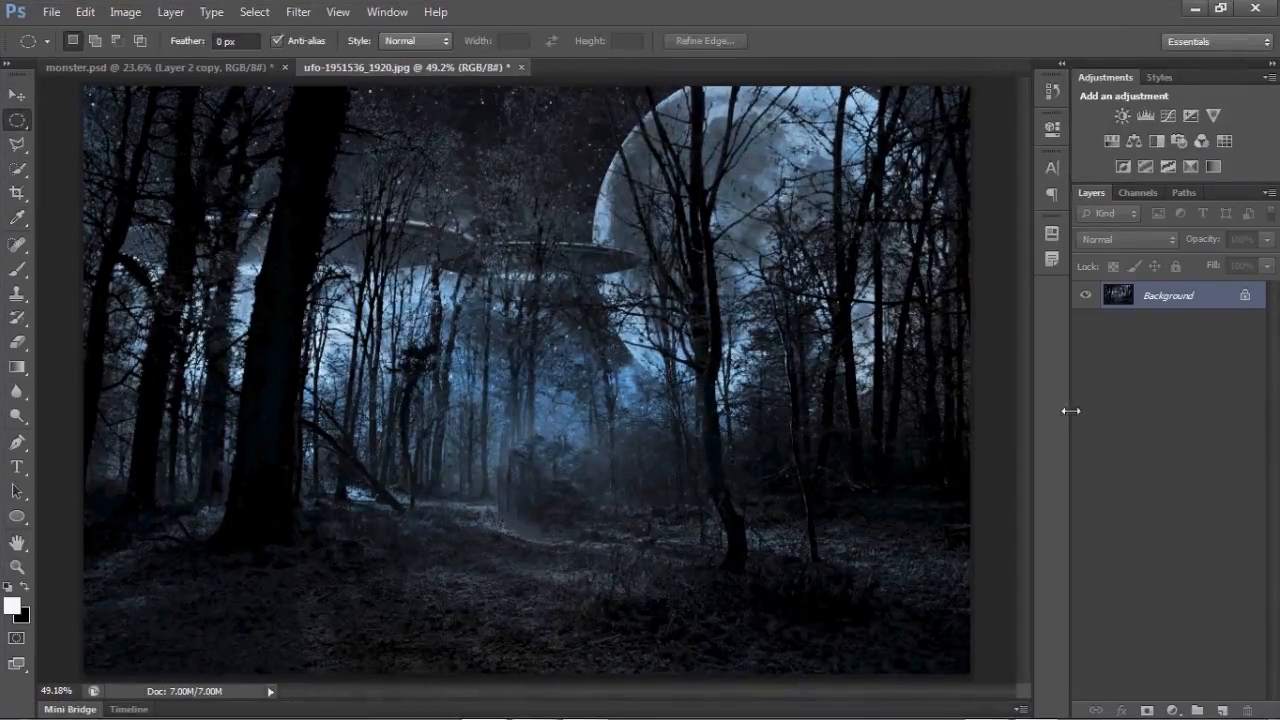
{"action": "key", "text": "v"}
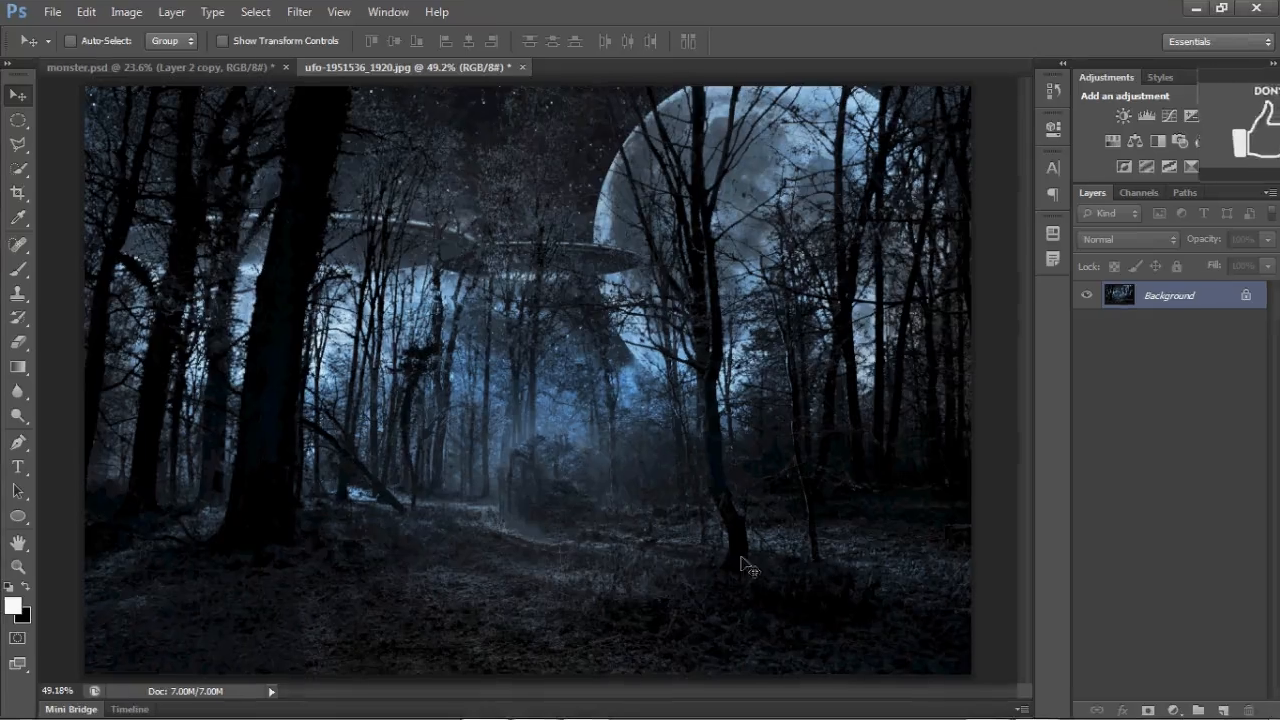
Open the Monster PSD file from the flash folder.
{"action": "key", "text": "ctrl+o"}
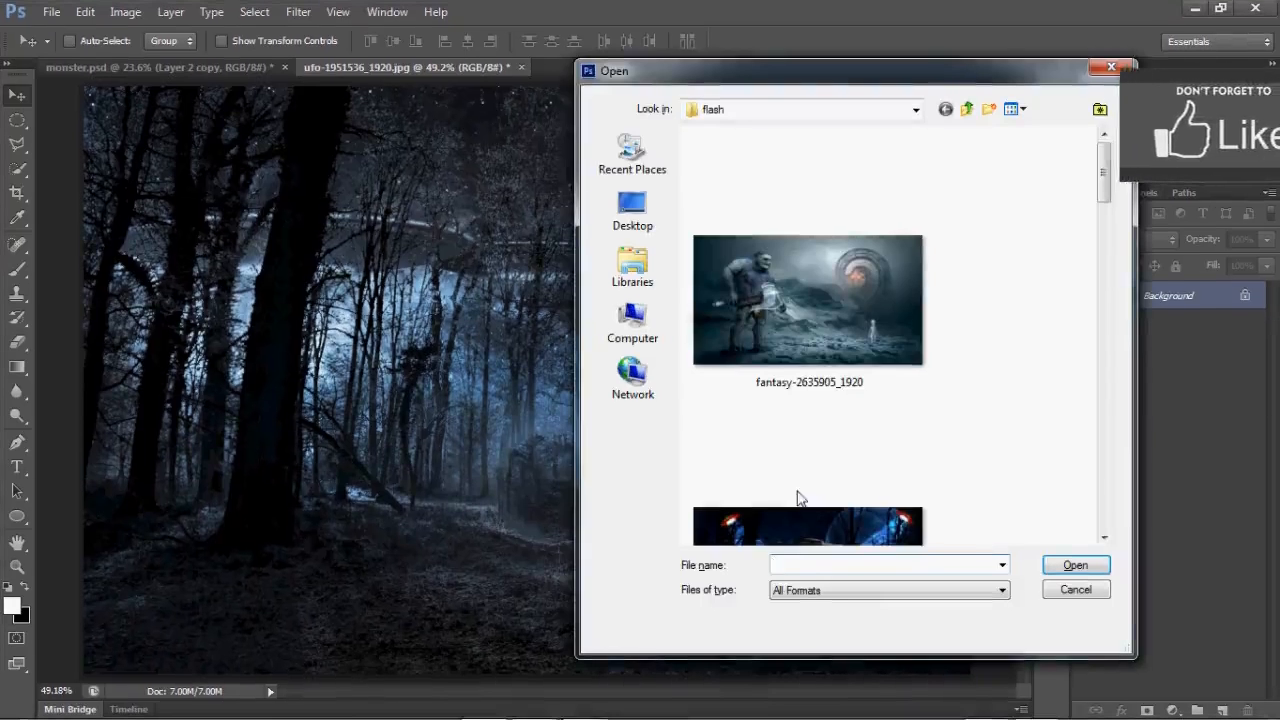
{"action": "left_click", "coordinate": [1102, 541]}
{"action": "left_click", "coordinate": [1103, 541]}
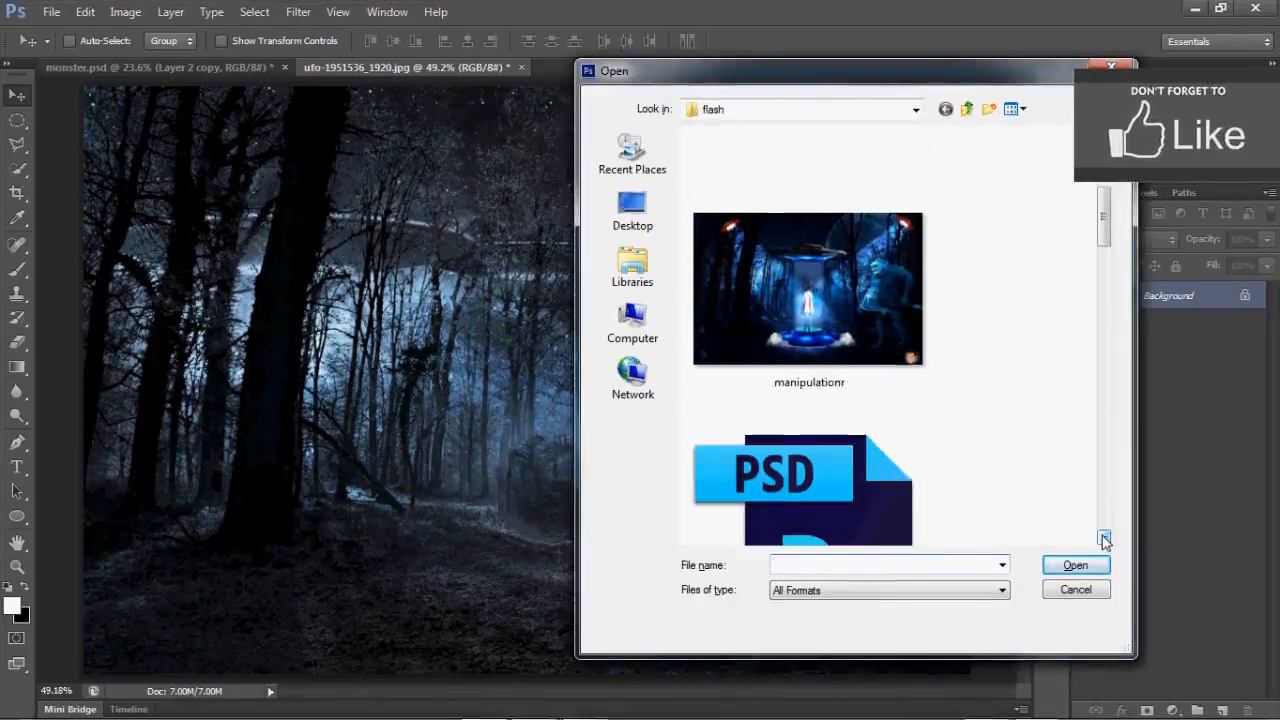
{"action": "left_click", "coordinate": [1104, 541]}
{"action": "left_click", "coordinate": [1104, 541]}
{"action": "left_click", "coordinate": [1104, 541]}
{"action": "left_click", "coordinate": [1104, 541]}
{"action": "left_click", "coordinate": [1104, 541]}
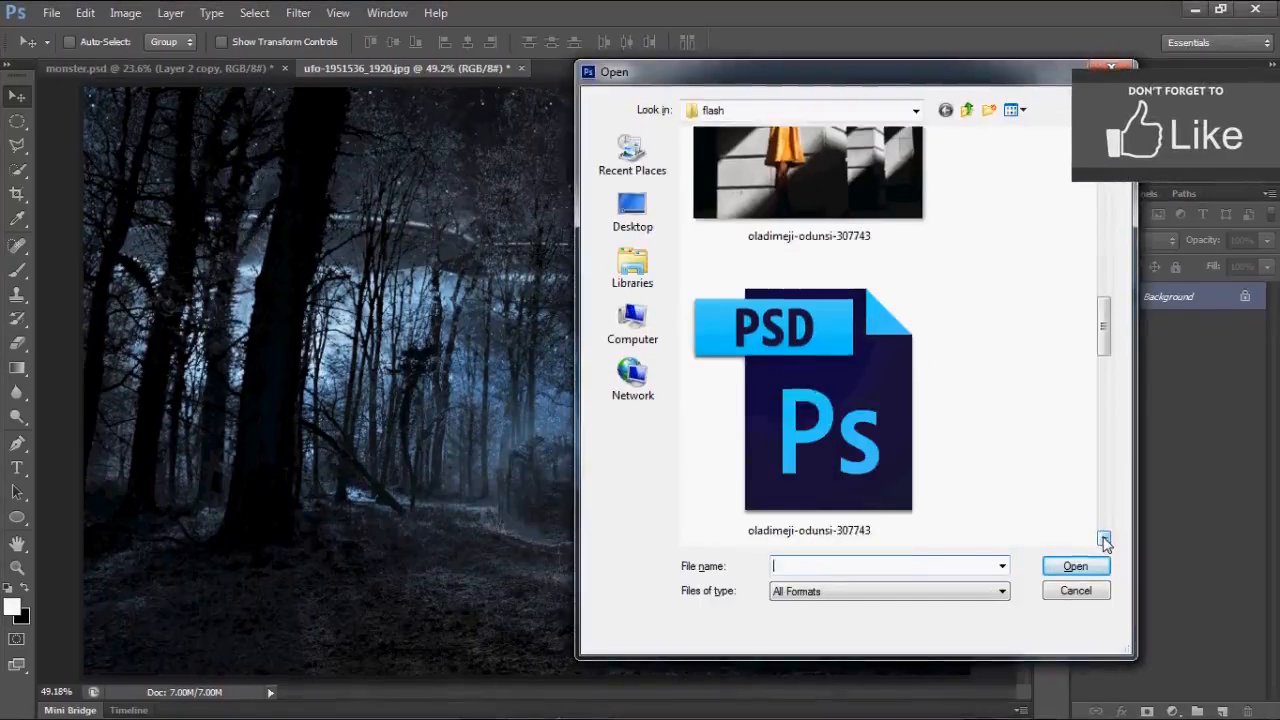
{"action": "left_click", "coordinate": [1104, 541]}
{"action": "left_click", "coordinate": [820, 308]}
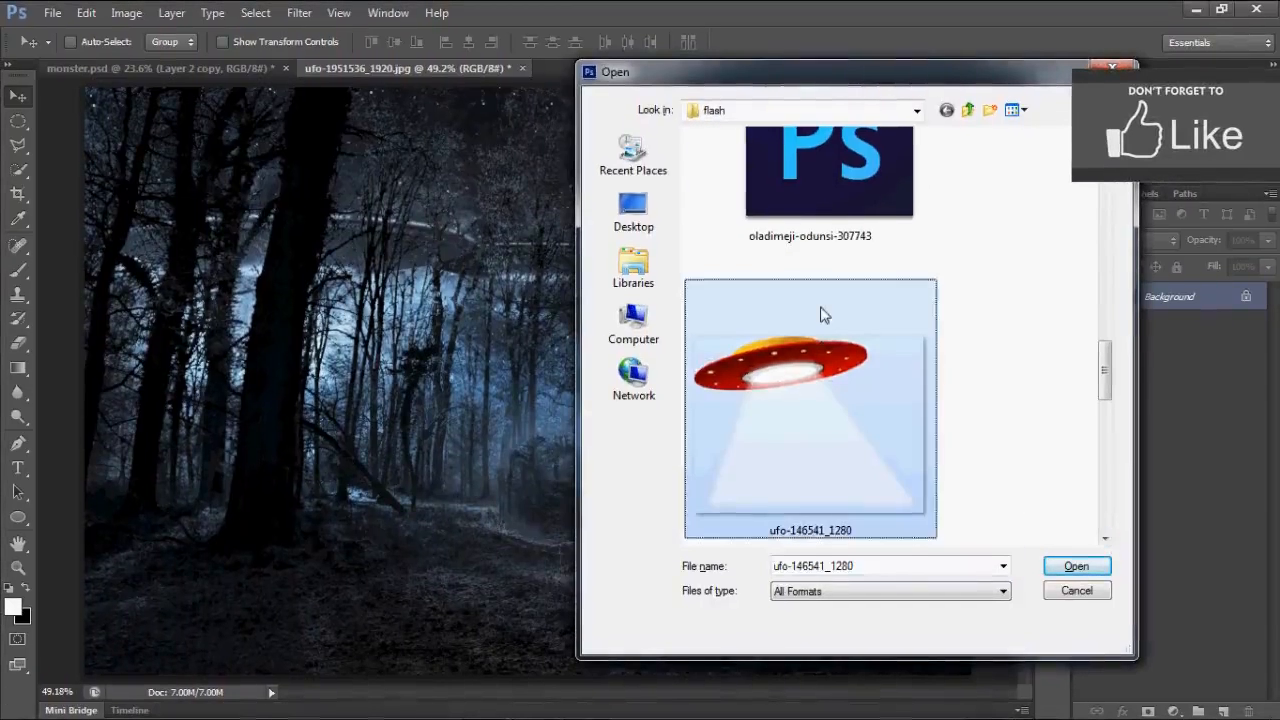
{"action": "key", "text": "m"}
{"action": "left_click", "coordinate": [836, 432]}
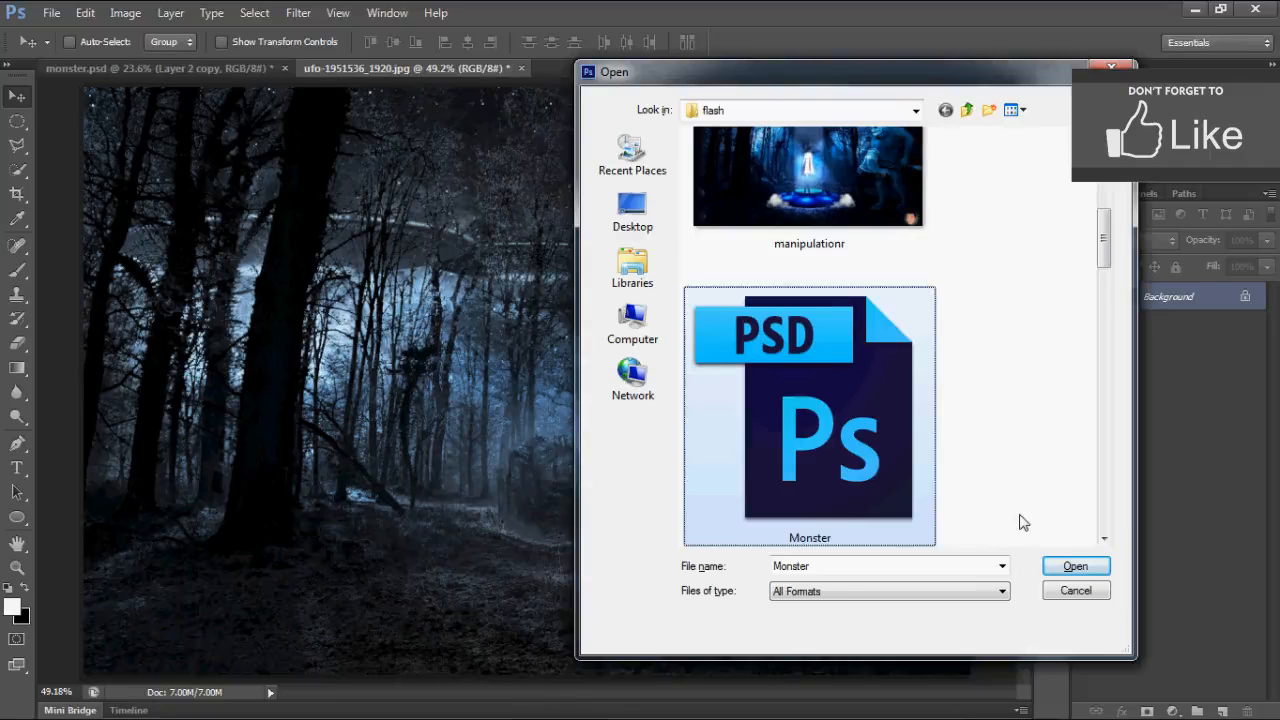
{"action": "left_click", "coordinate": [1072, 567]}
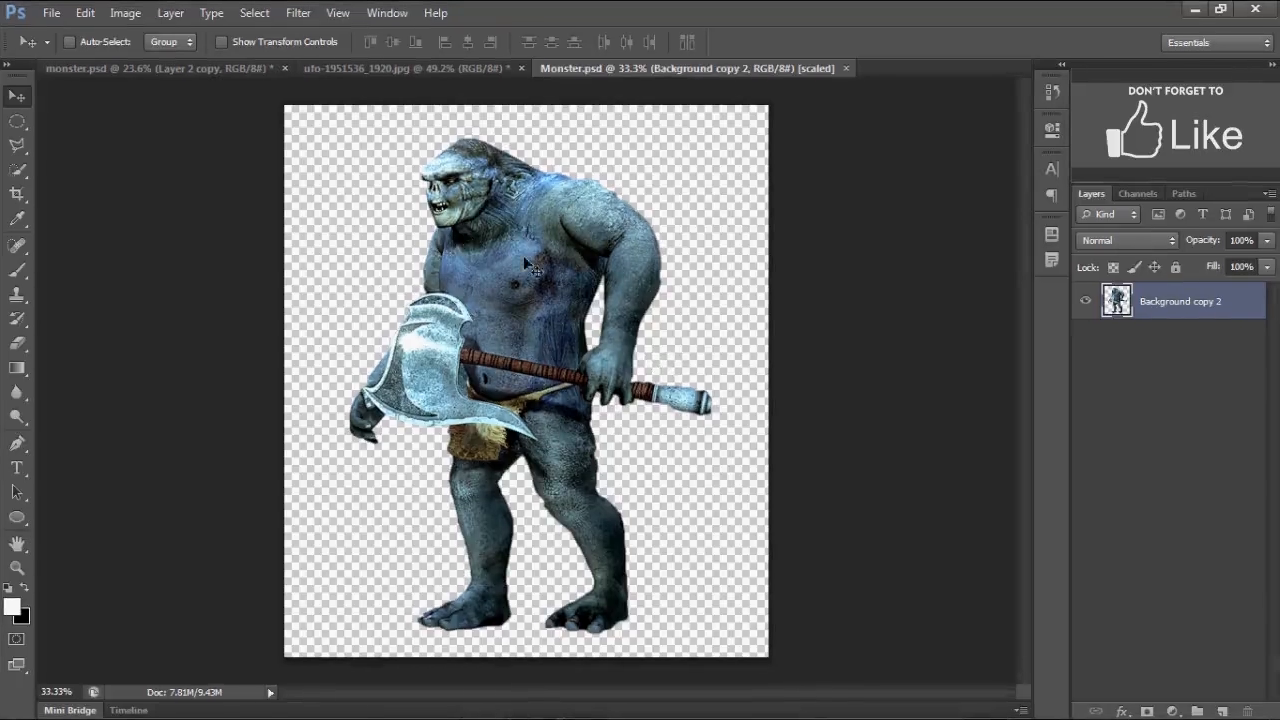
Copy the monster layer into the ufo-1951536_1920.jpg forest document, placing it over the moon side of the scene.
{"action": "left_click_drag", "start_coordinate": [523, 262], "coordinate": [473, 142]}
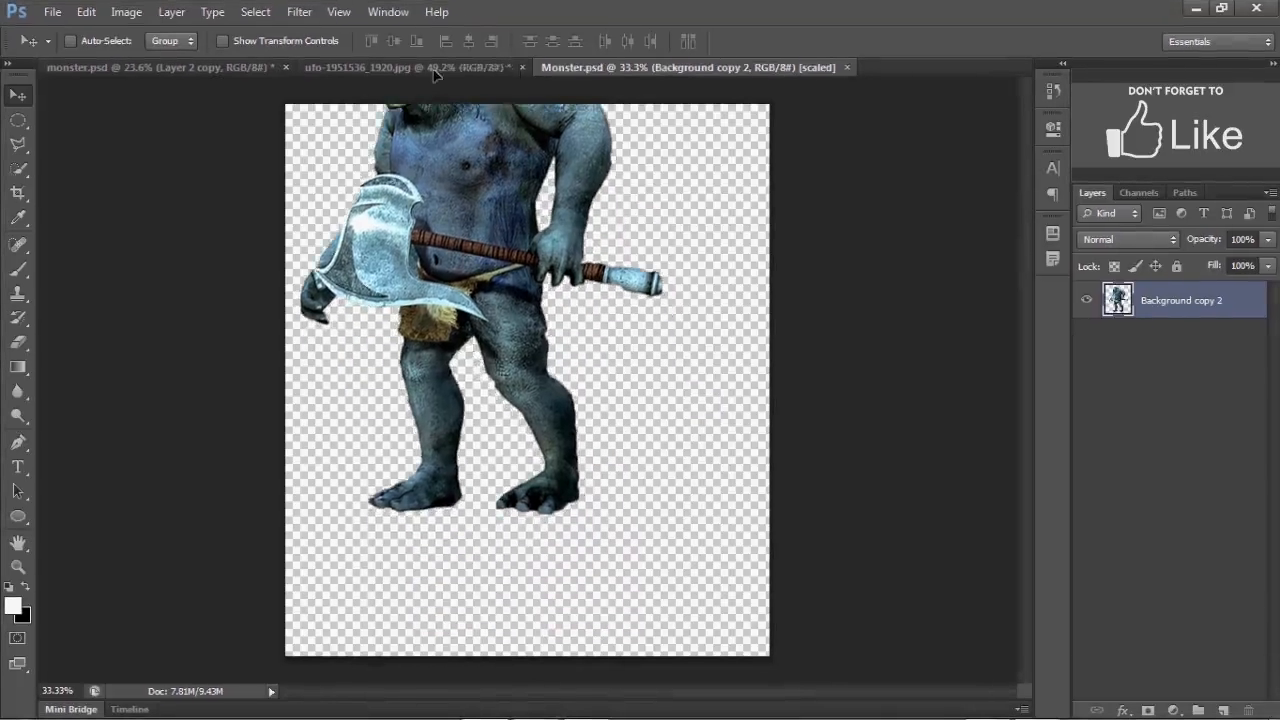
{"action": "left_click_drag", "start_coordinate": [435, 75], "coordinate": [727, 301]}
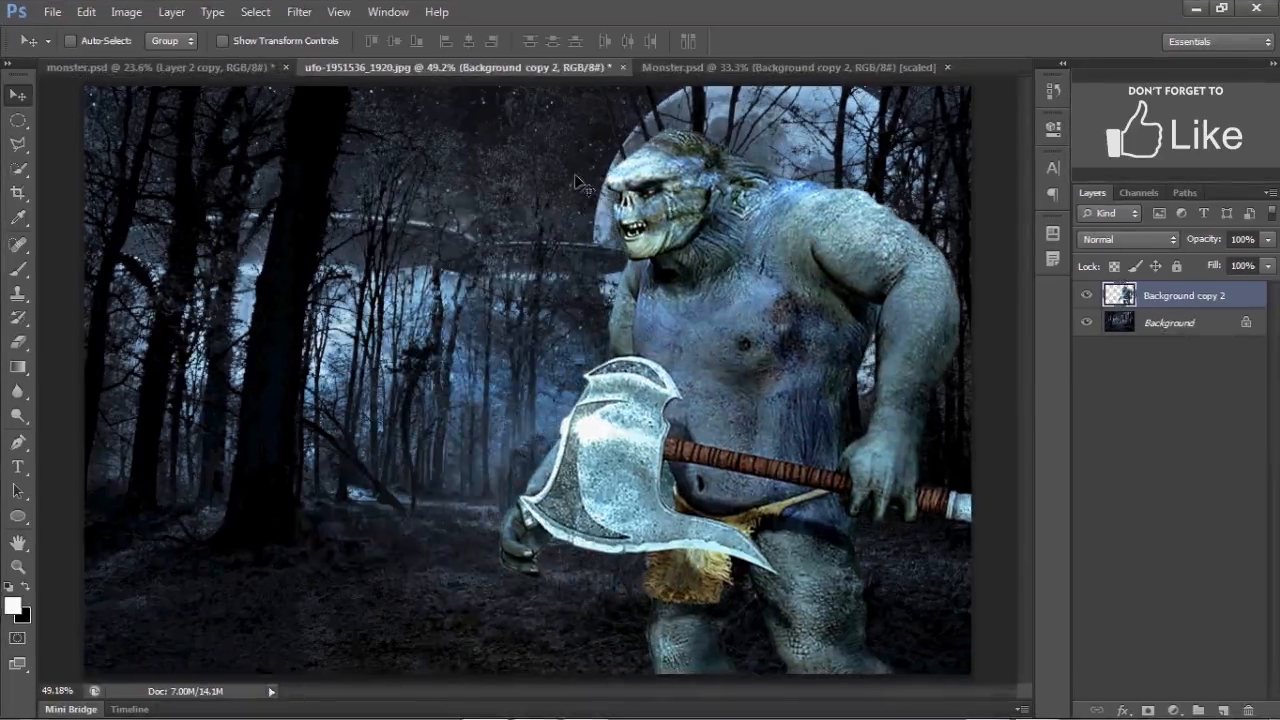
{"action": "key", "text": "ctrl+t"}
{"action": "left_click_drag", "start_coordinate": [715, 207], "coordinate": [642, 285]}
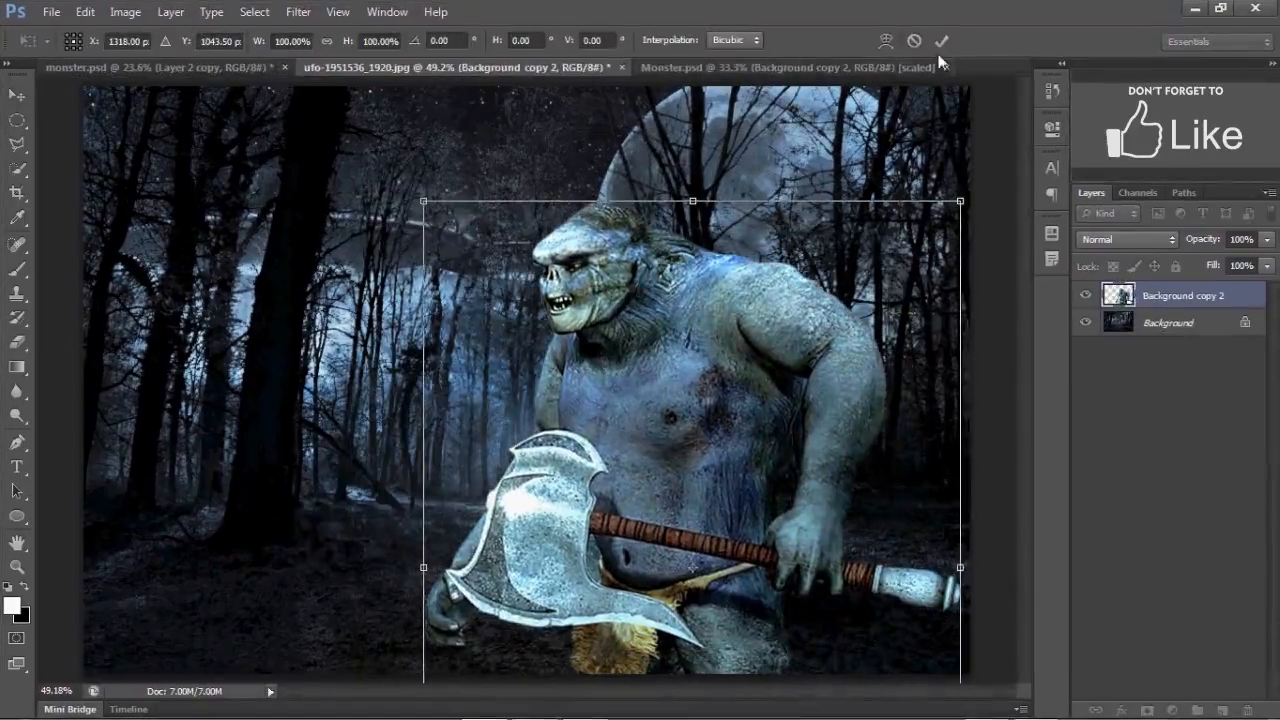
{"action": "left_click", "coordinate": [913, 40]}
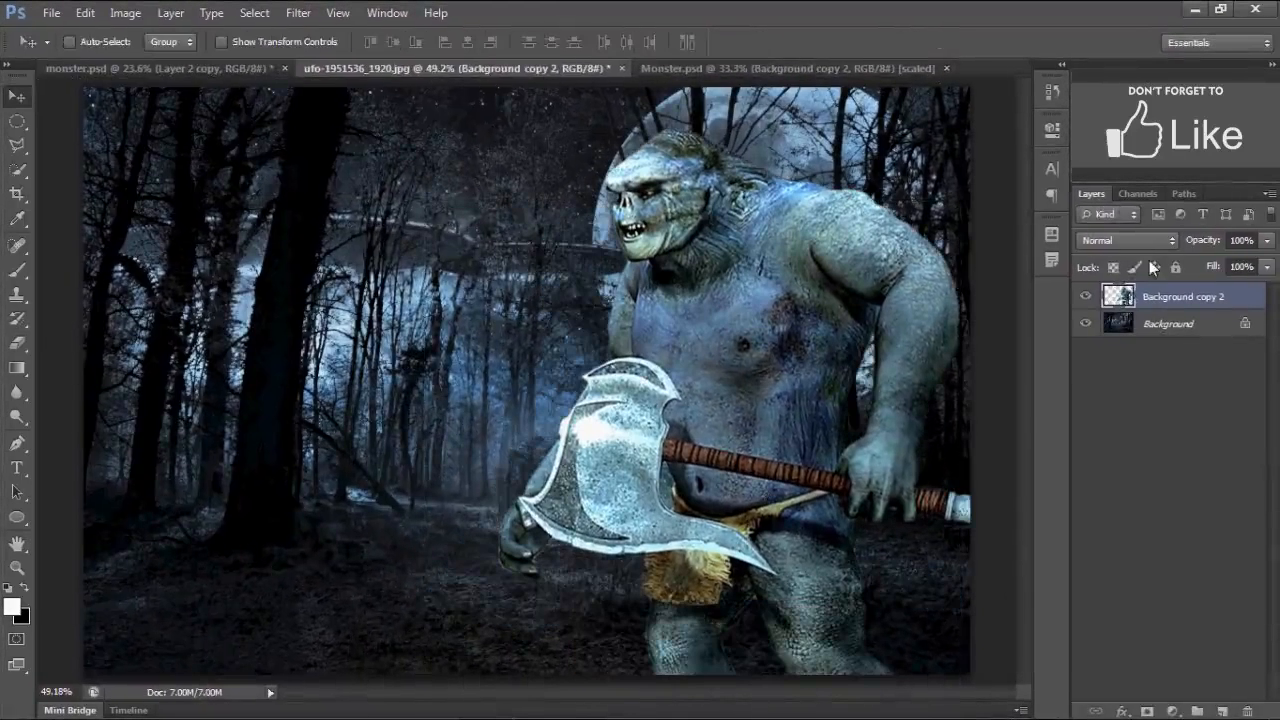
Convert the monster layer Background copy 2 to a smart object and move it slightly down and toward the image centre.
{"action": "right_click", "coordinate": [1165, 296]}
{"action": "left_click", "coordinate": [1020, 180]}
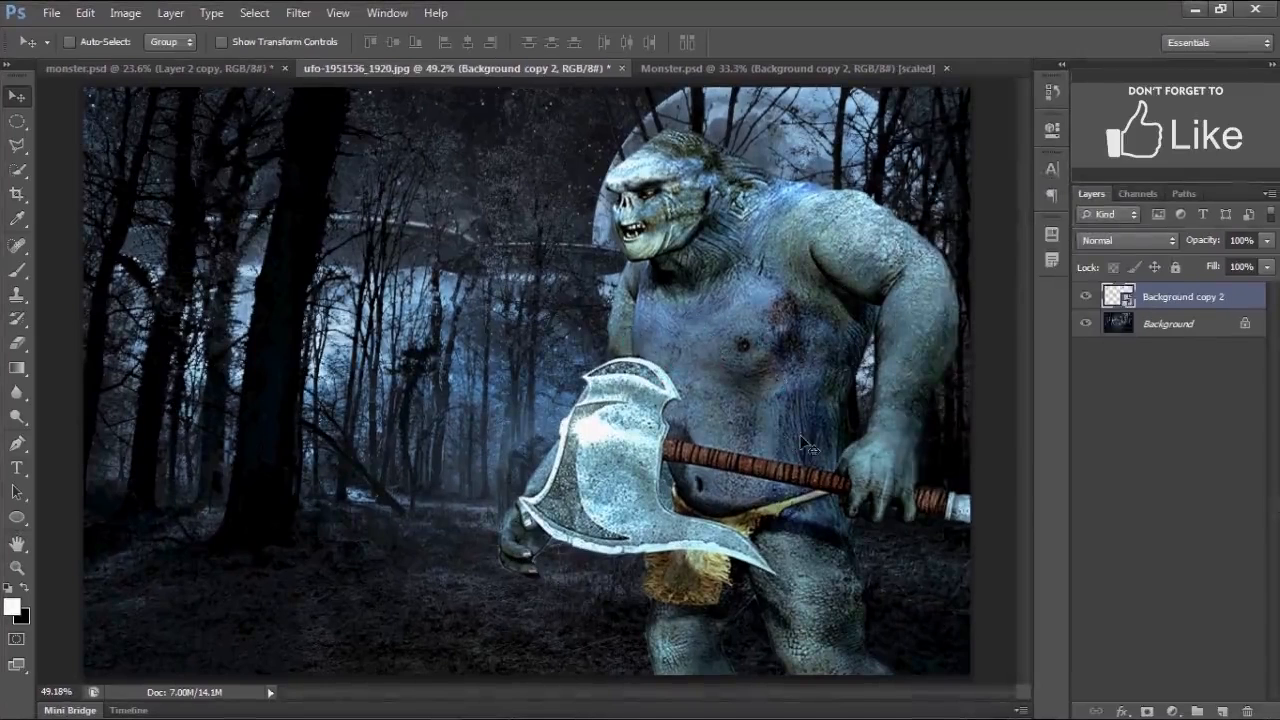
{"action": "left_click_drag", "start_coordinate": [850, 282], "coordinate": [778, 305]}
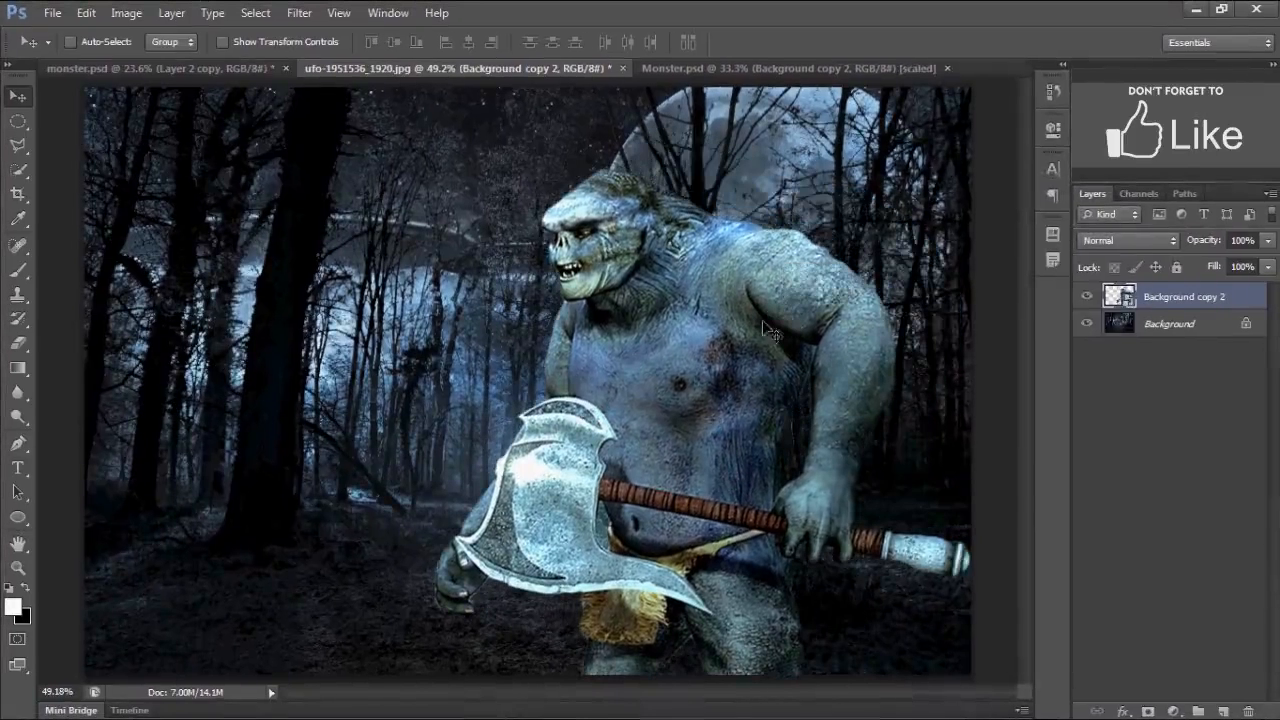
Scale the monster down to about 42% and place it standing on the forest floor just below the moon.
{"action": "key", "text": "ctrl+t"}
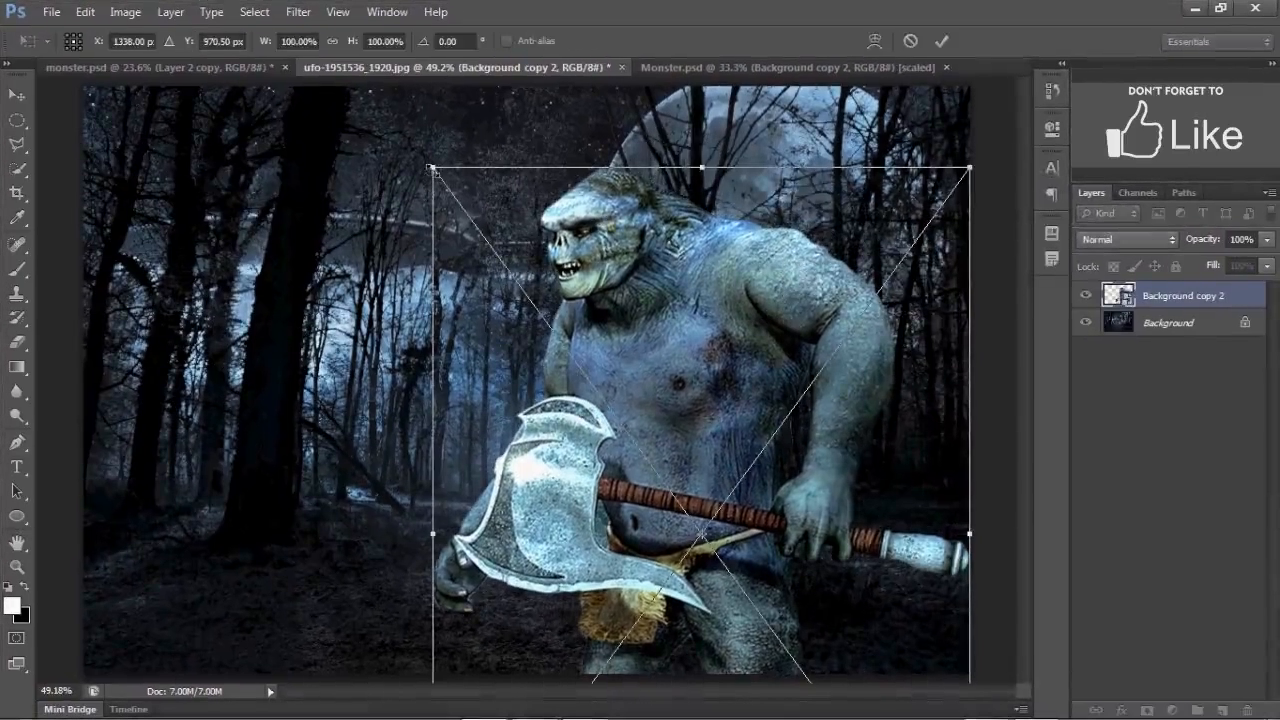
{"action": "left_click_drag", "start_coordinate": [432, 168], "coordinate": [689, 515]}
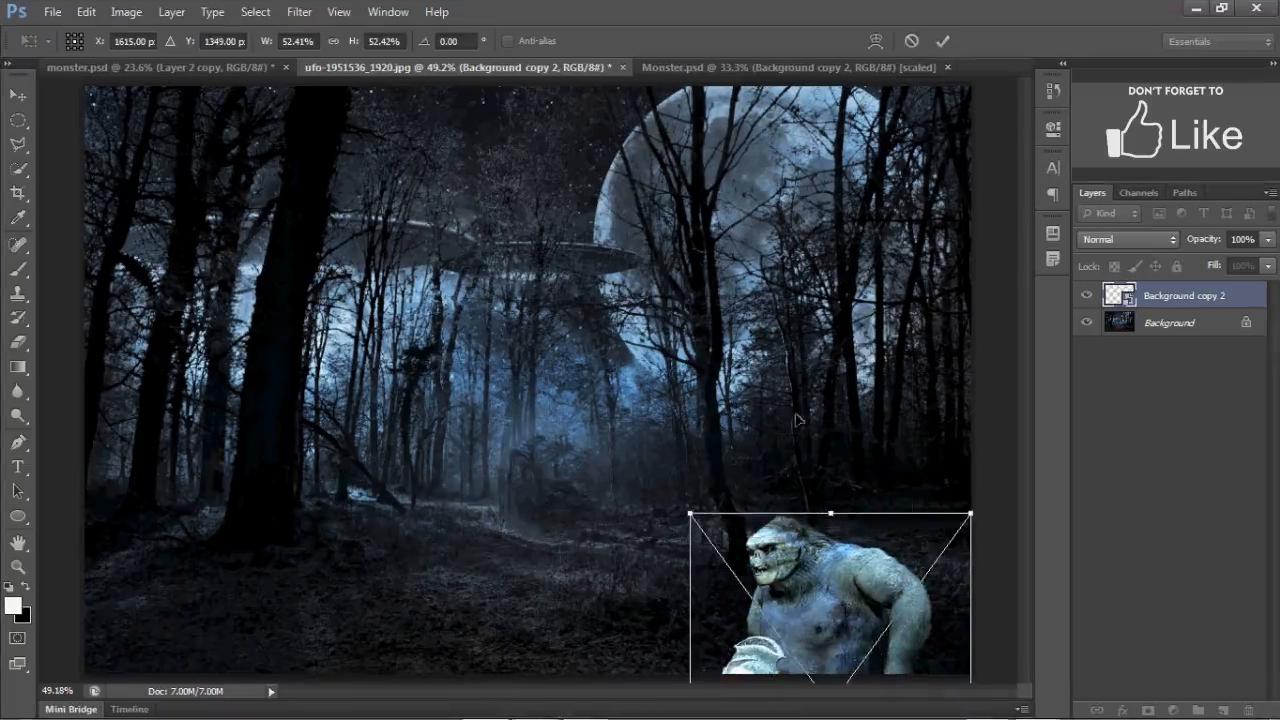
{"action": "left_click_drag", "start_coordinate": [876, 596], "coordinate": [800, 345]}
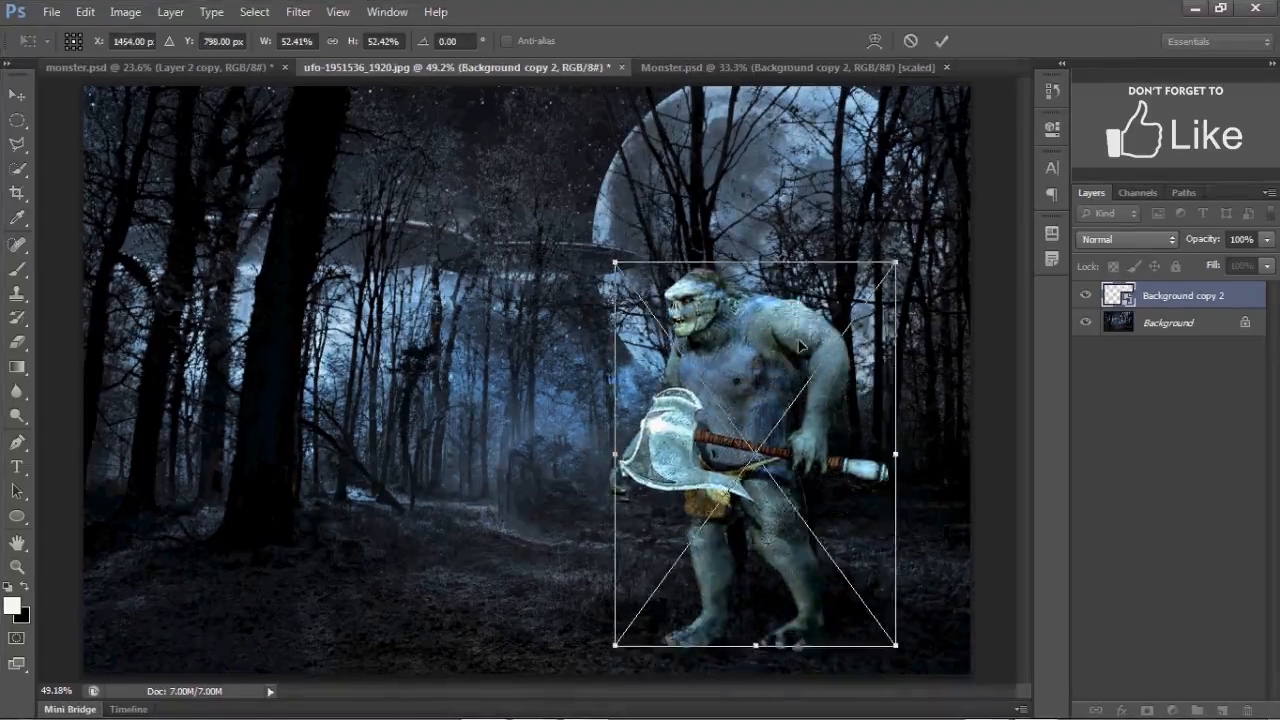
{"action": "left_click_drag", "start_coordinate": [895, 262], "coordinate": [857, 316]}
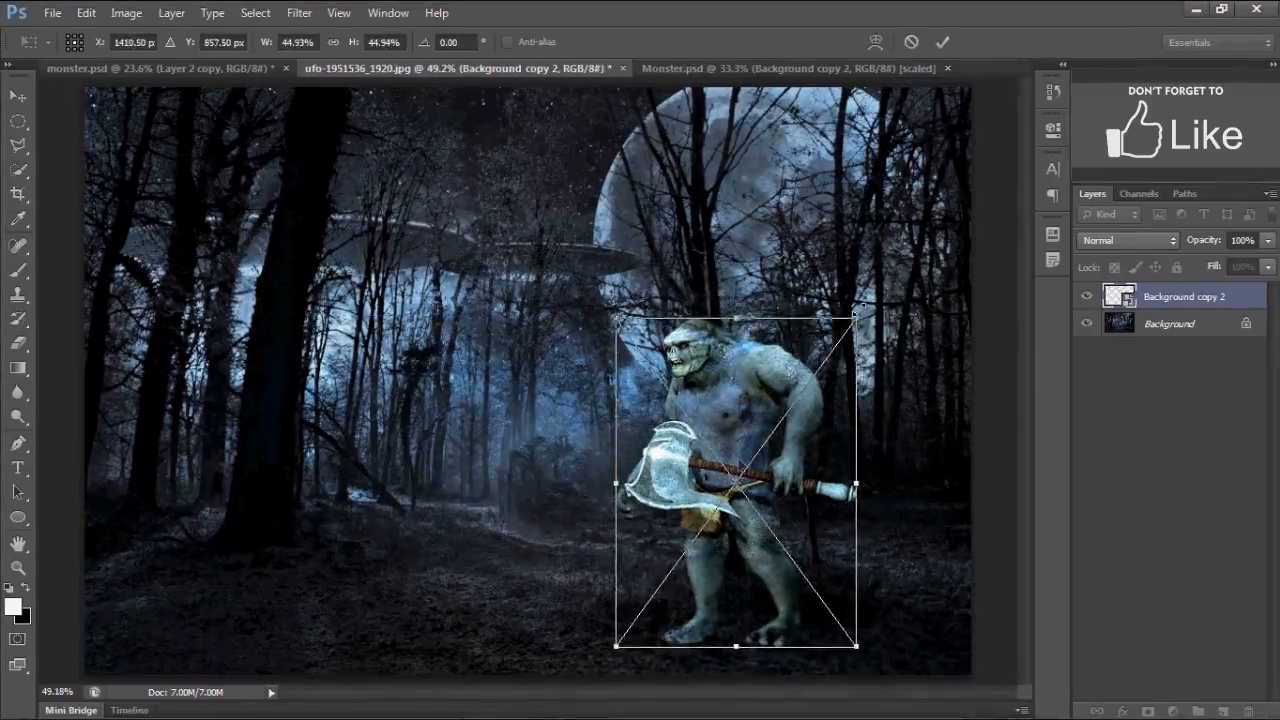
{"action": "left_click_drag", "start_coordinate": [844, 384], "coordinate": [832, 338]}
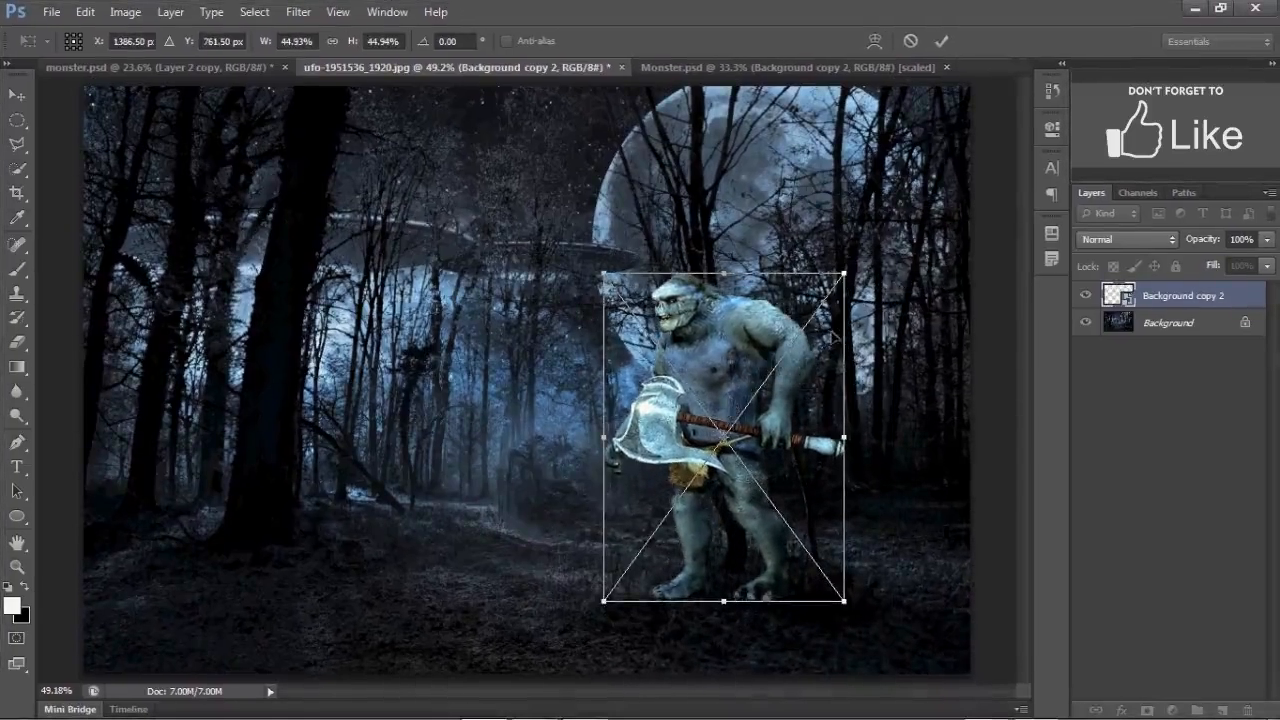
{"action": "left_click_drag", "start_coordinate": [844, 273], "coordinate": [827, 296]}
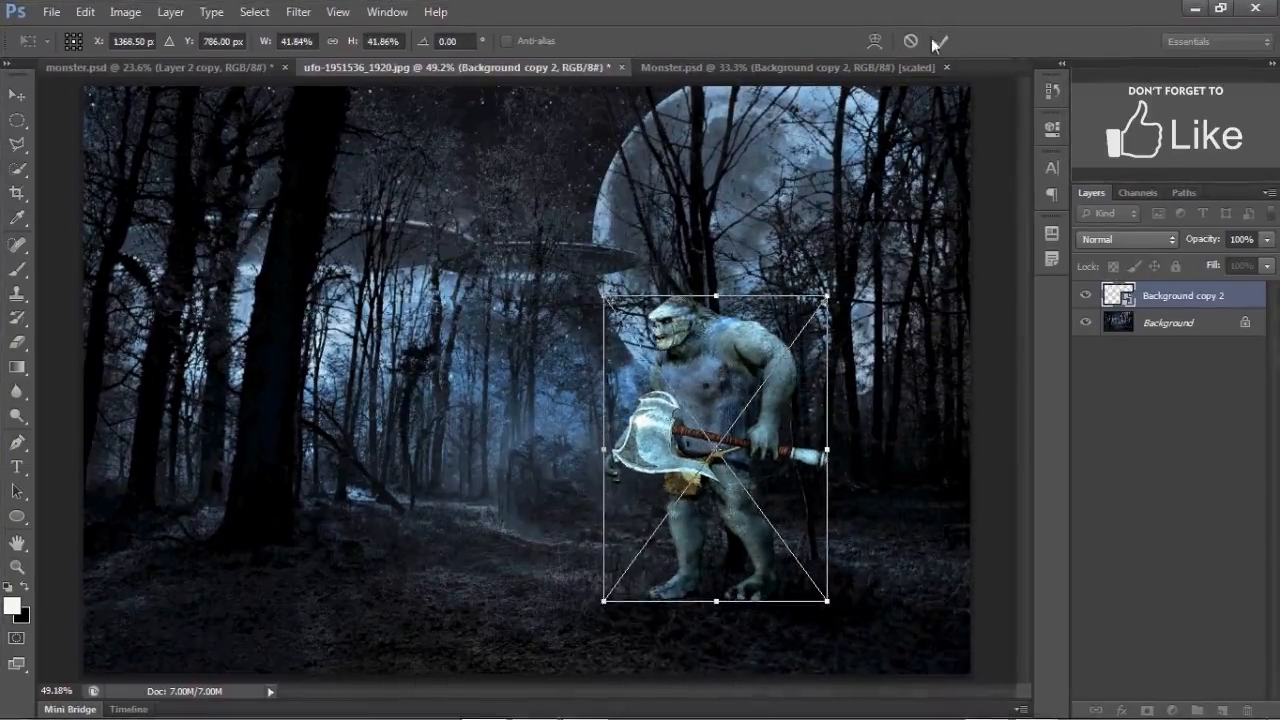
{"action": "left_click", "coordinate": [937, 42]}
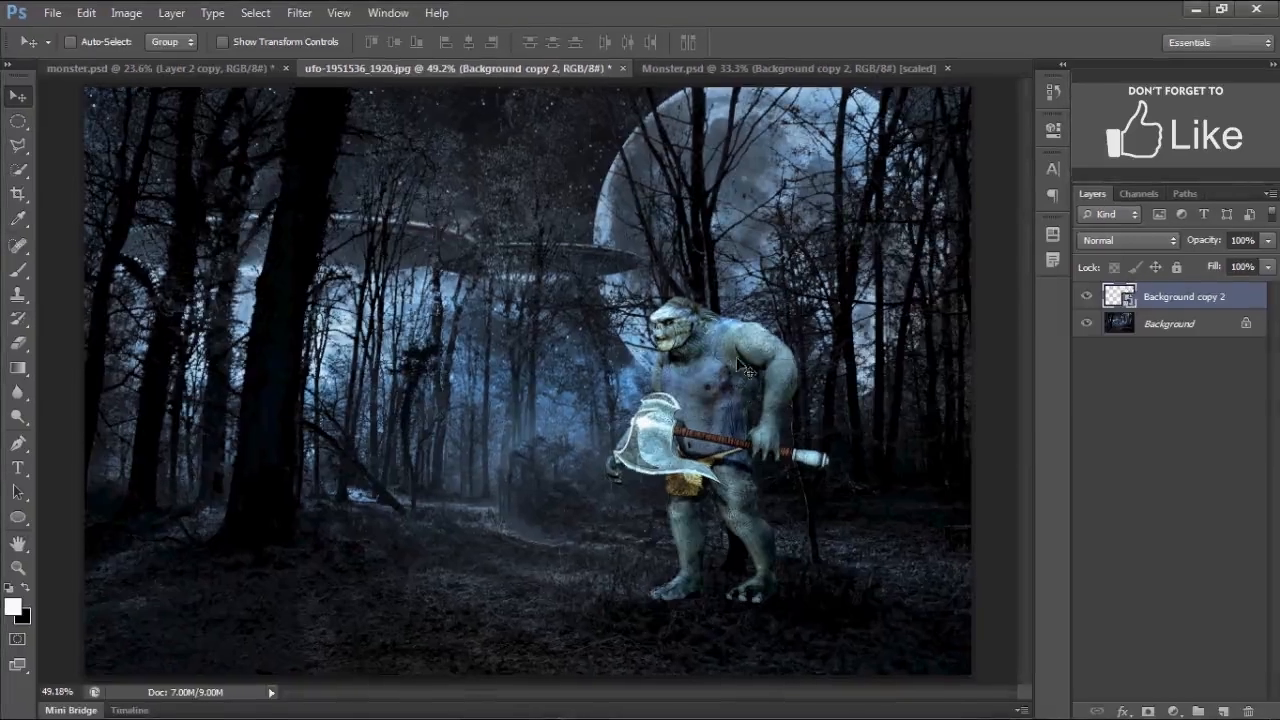
Add a Color Lookup adjustment layer above the monster using the Moonlight.3DL 3DLUT file.
{"action": "left_click", "coordinate": [1176, 704]}
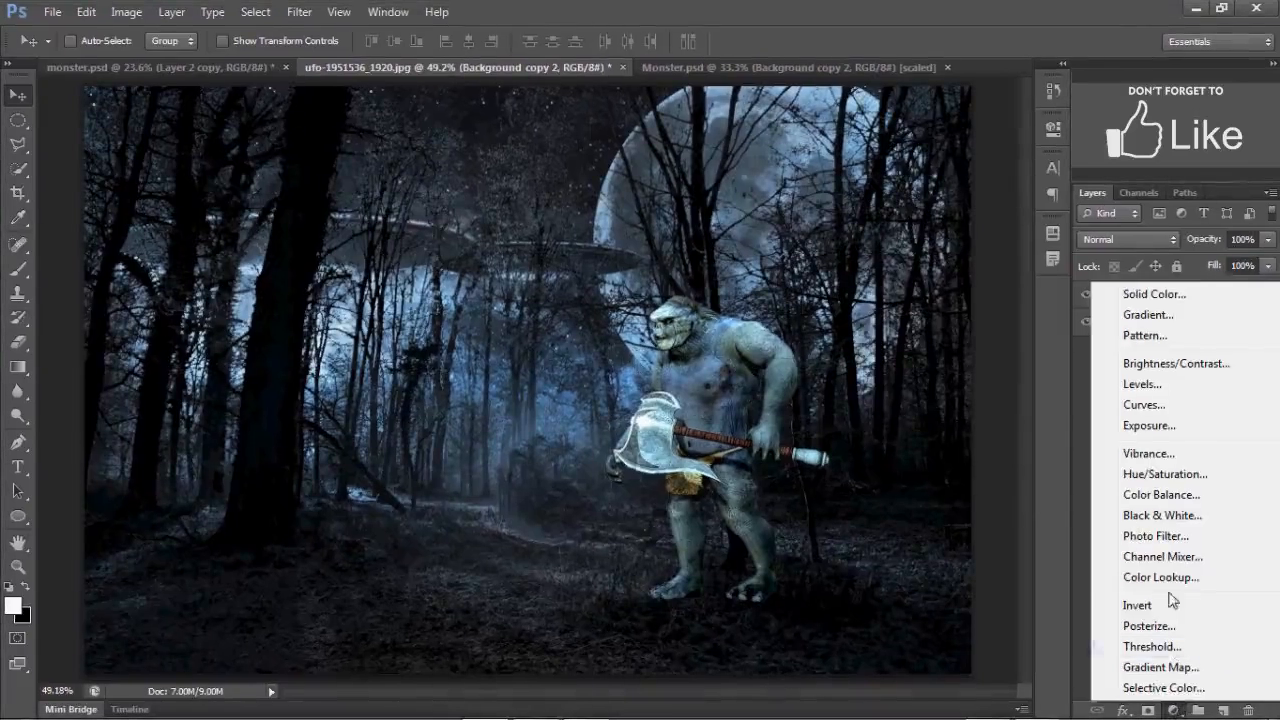
{"action": "left_click", "coordinate": [1123, 576]}
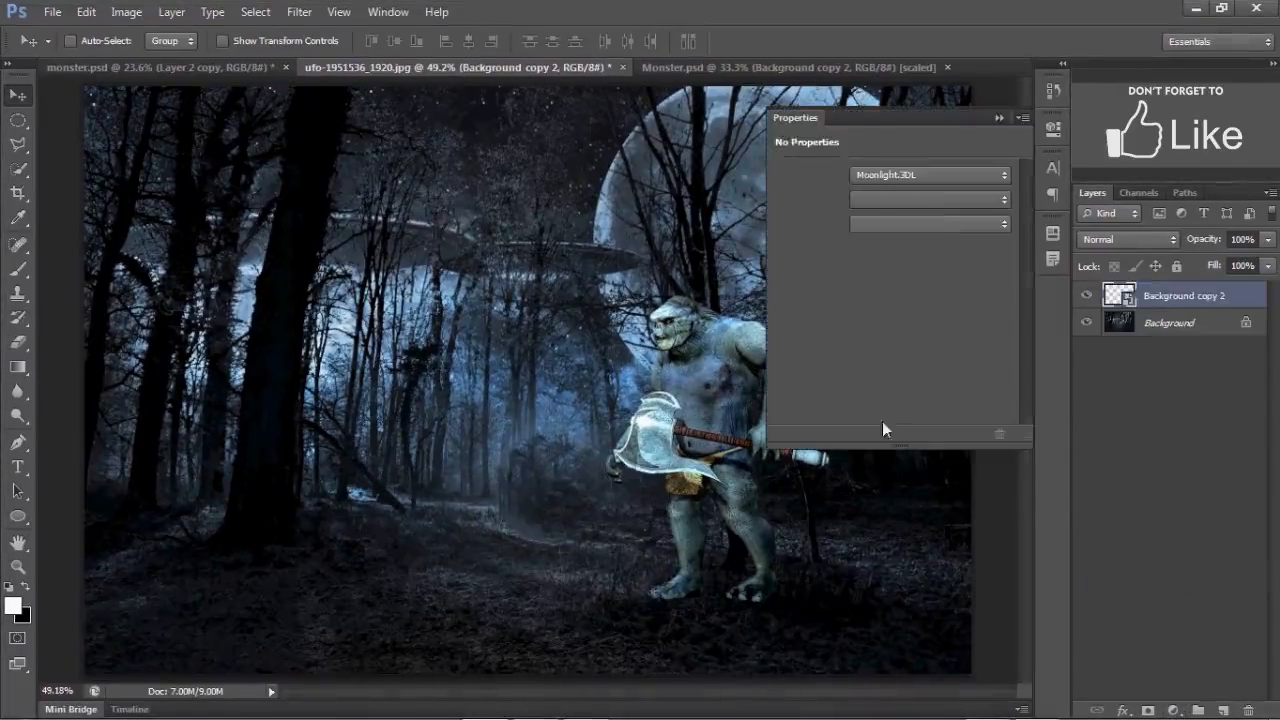
{"action": "left_click", "coordinate": [914, 176]}
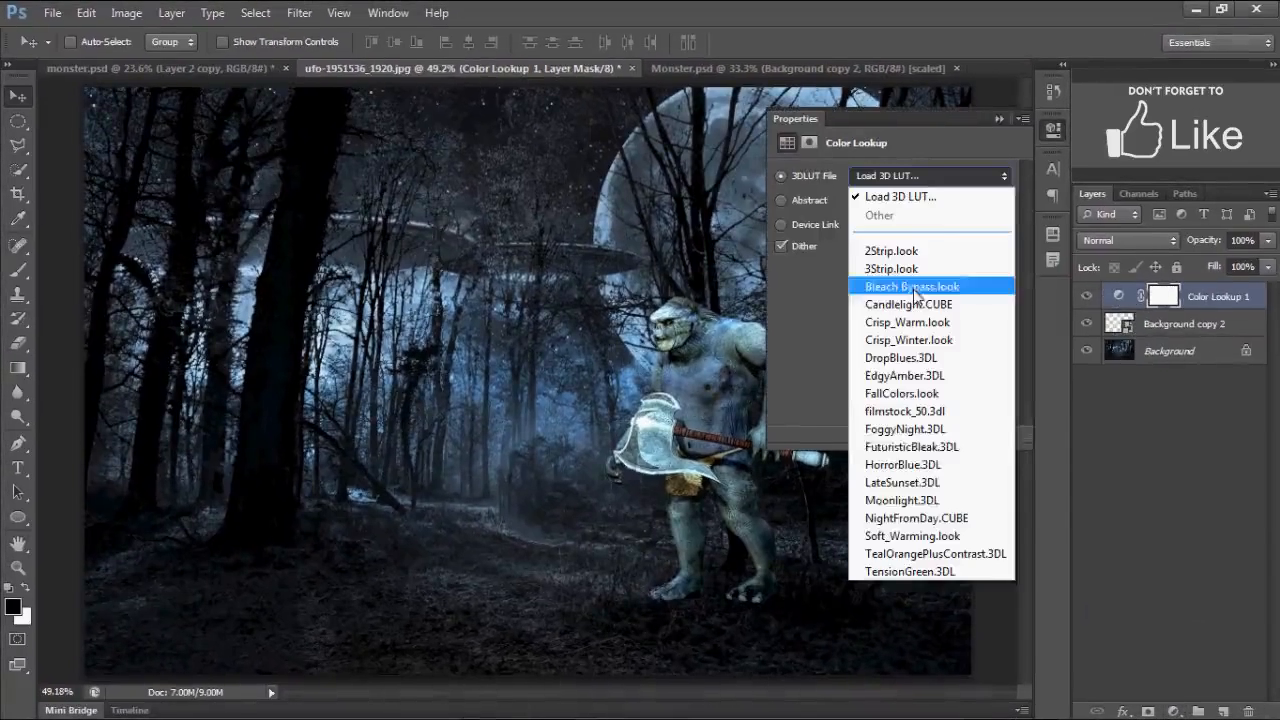
{"action": "left_click", "coordinate": [882, 502]}
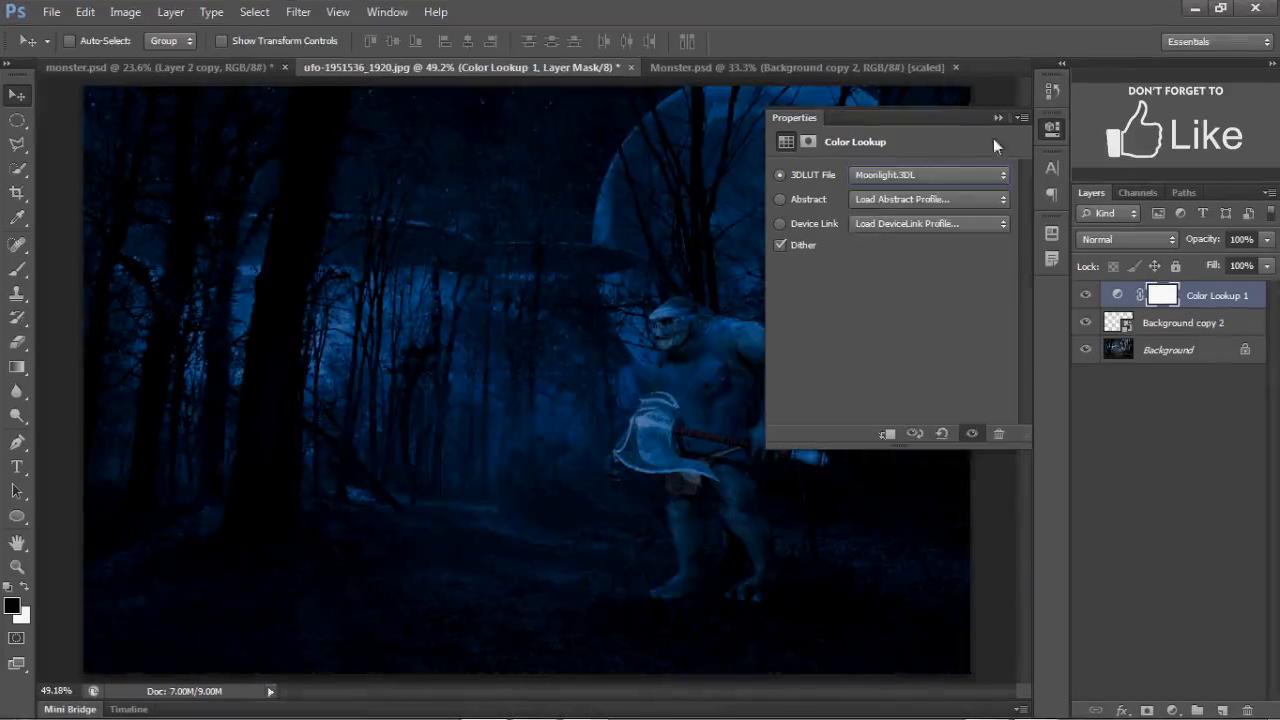
{"action": "left_click", "coordinate": [998, 119]}
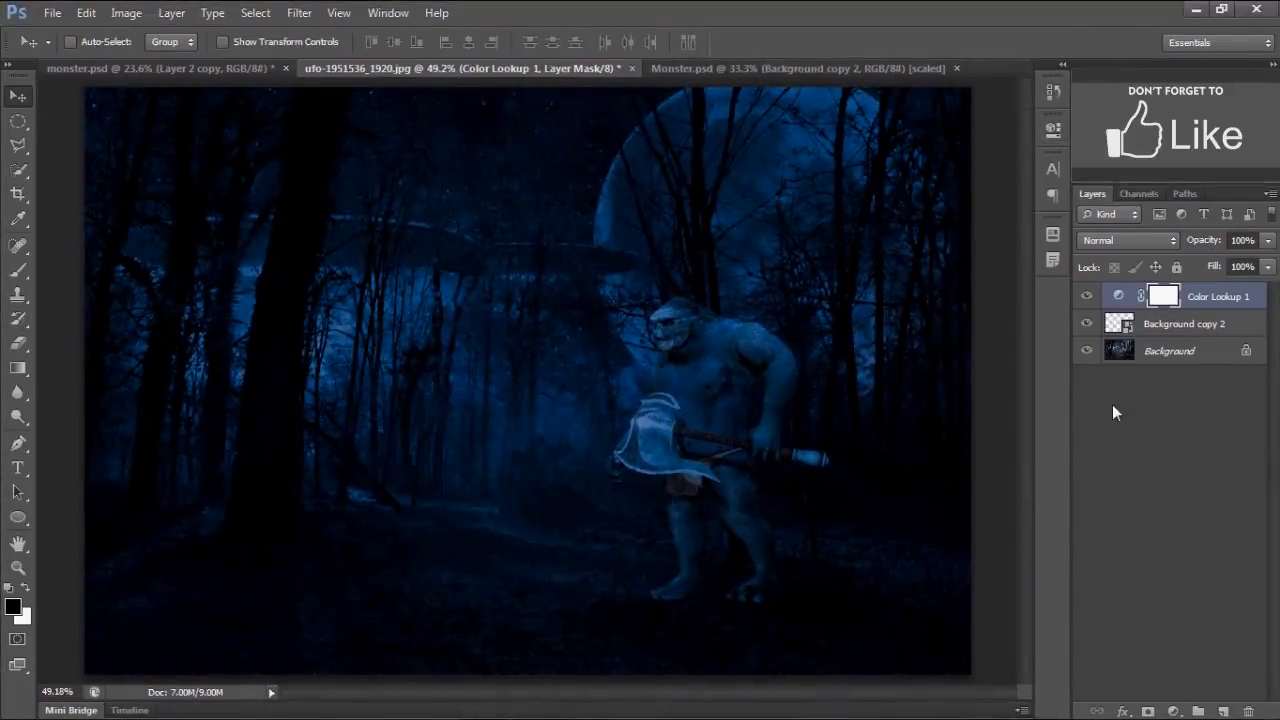
Open the ufo-1668223_1920 image from the flash folder.
{"action": "key", "text": "ctrl+o"}
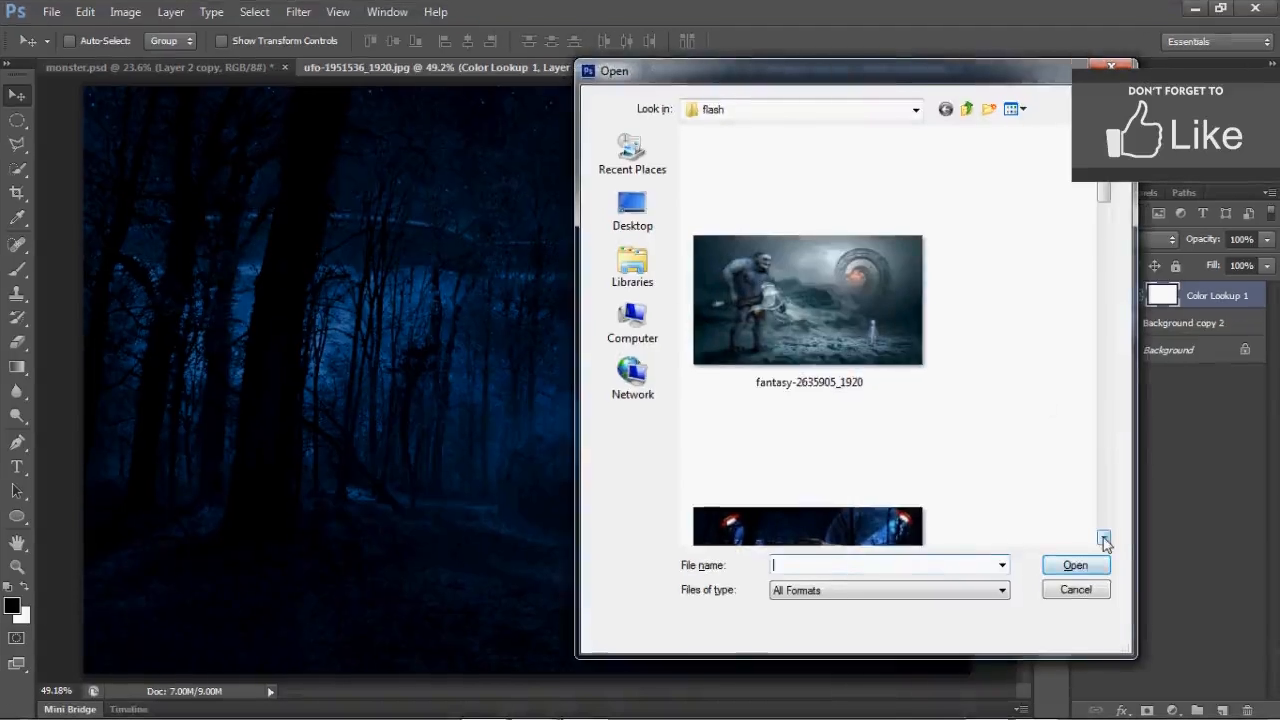
{"action": "left_click", "coordinate": [1104, 539]}
{"action": "left_click", "coordinate": [1104, 539]}
{"action": "left_click", "coordinate": [1104, 539]}
{"action": "left_click", "coordinate": [1104, 539]}
{"action": "left_click", "coordinate": [1104, 539]}
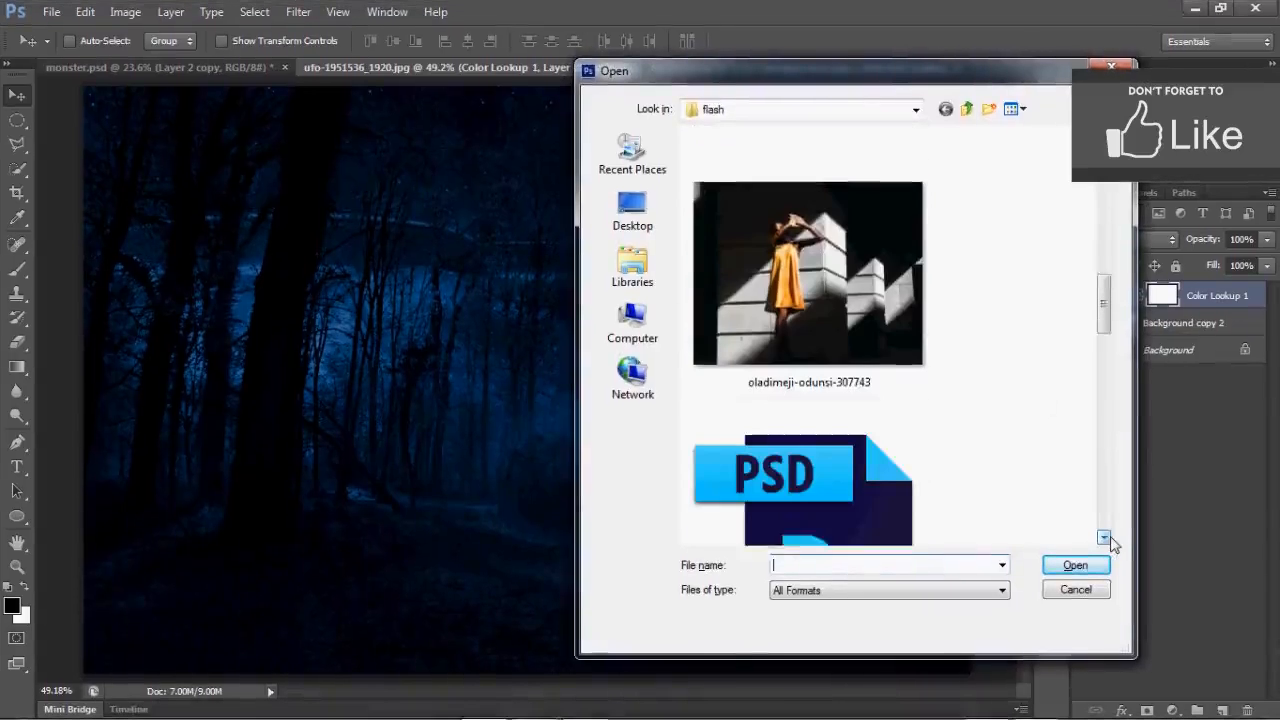
{"action": "left_click", "coordinate": [1104, 539]}
{"action": "left_click", "coordinate": [1104, 539]}
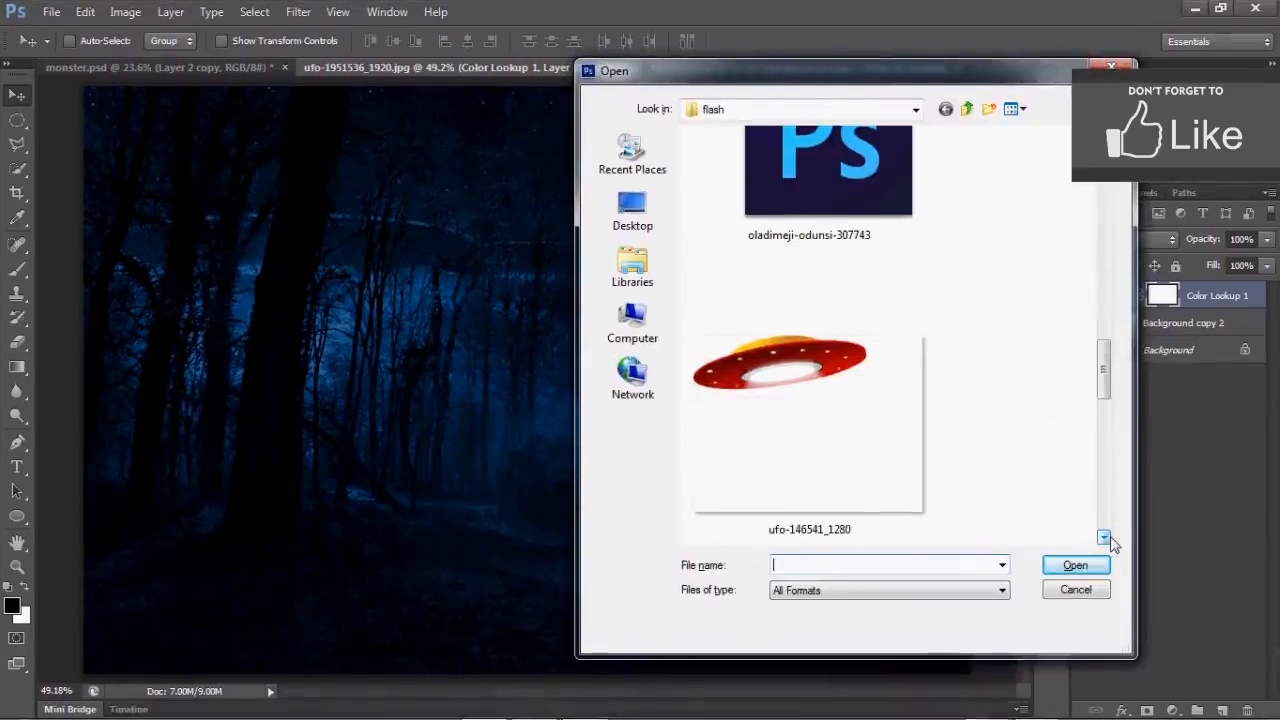
{"action": "left_click", "coordinate": [1104, 539]}
{"action": "left_click", "coordinate": [1104, 539]}
{"action": "left_click", "coordinate": [1104, 539]}
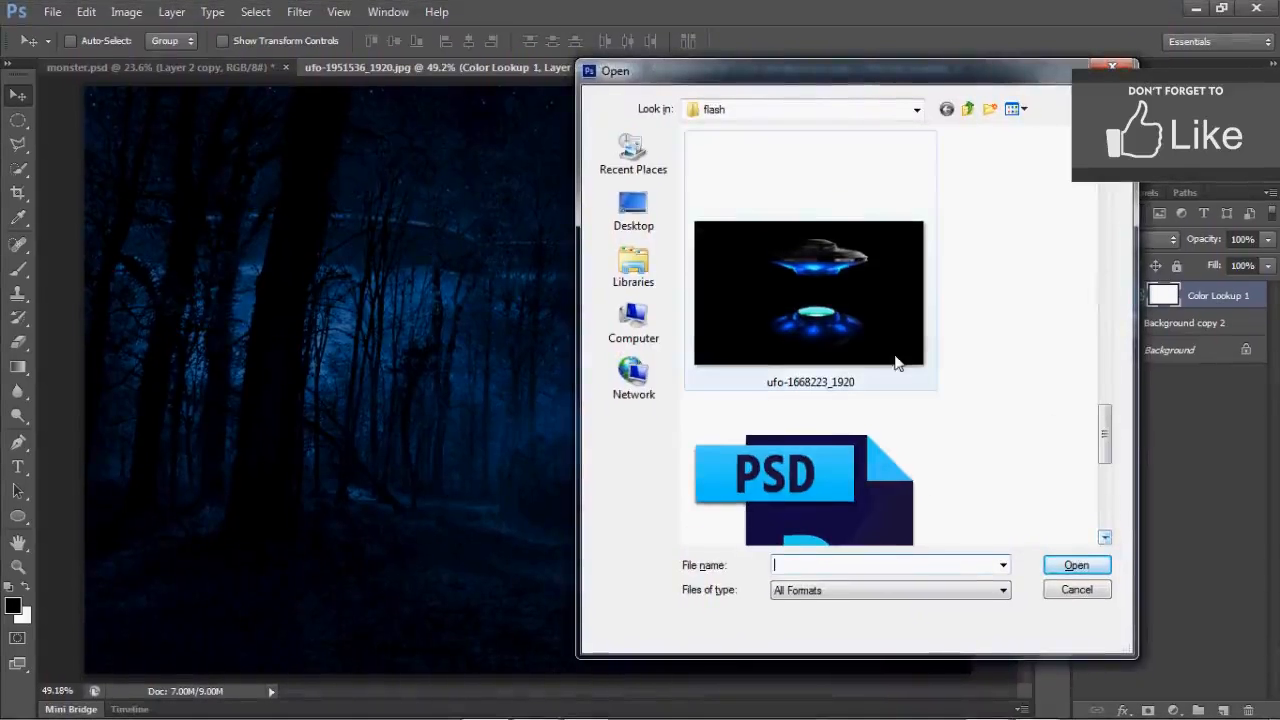
{"action": "left_click", "coordinate": [896, 364]}
{"action": "left_click", "coordinate": [1076, 565]}
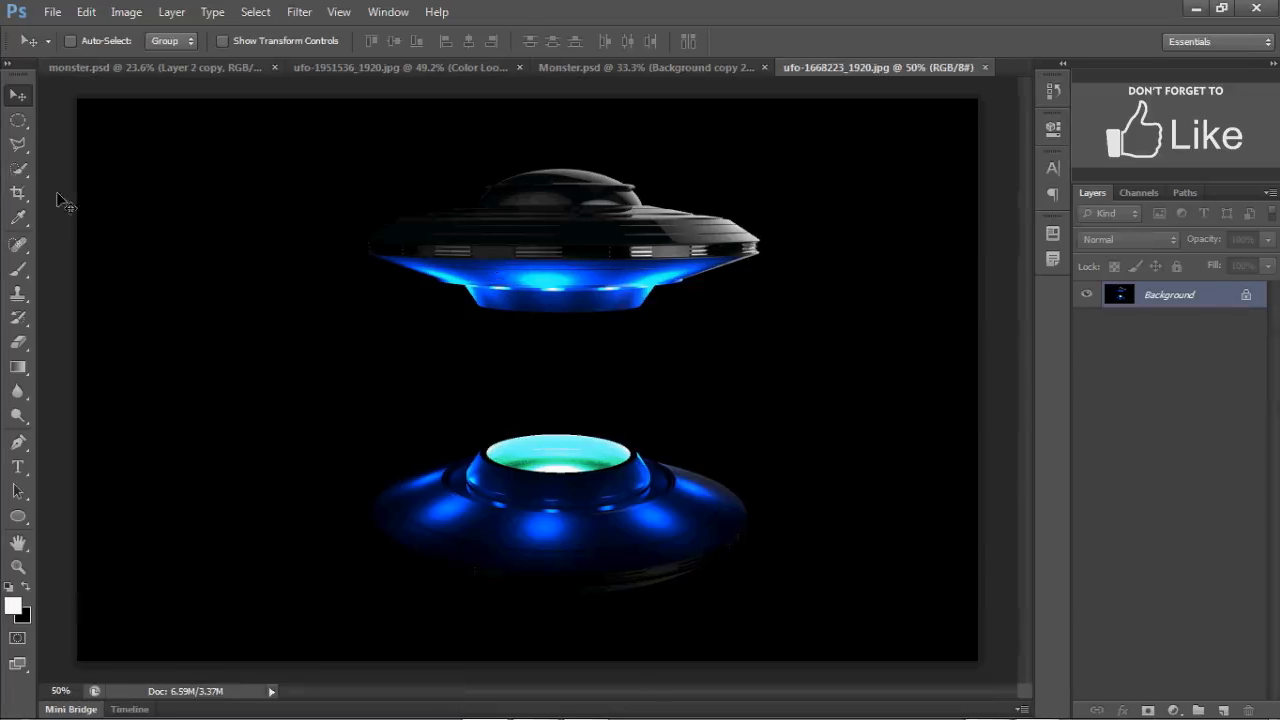
Select the whole upper UFO, including its dome, dark rim and blue underside, with the Quick Selection tool.
{"action": "left_click", "coordinate": [18, 168]}
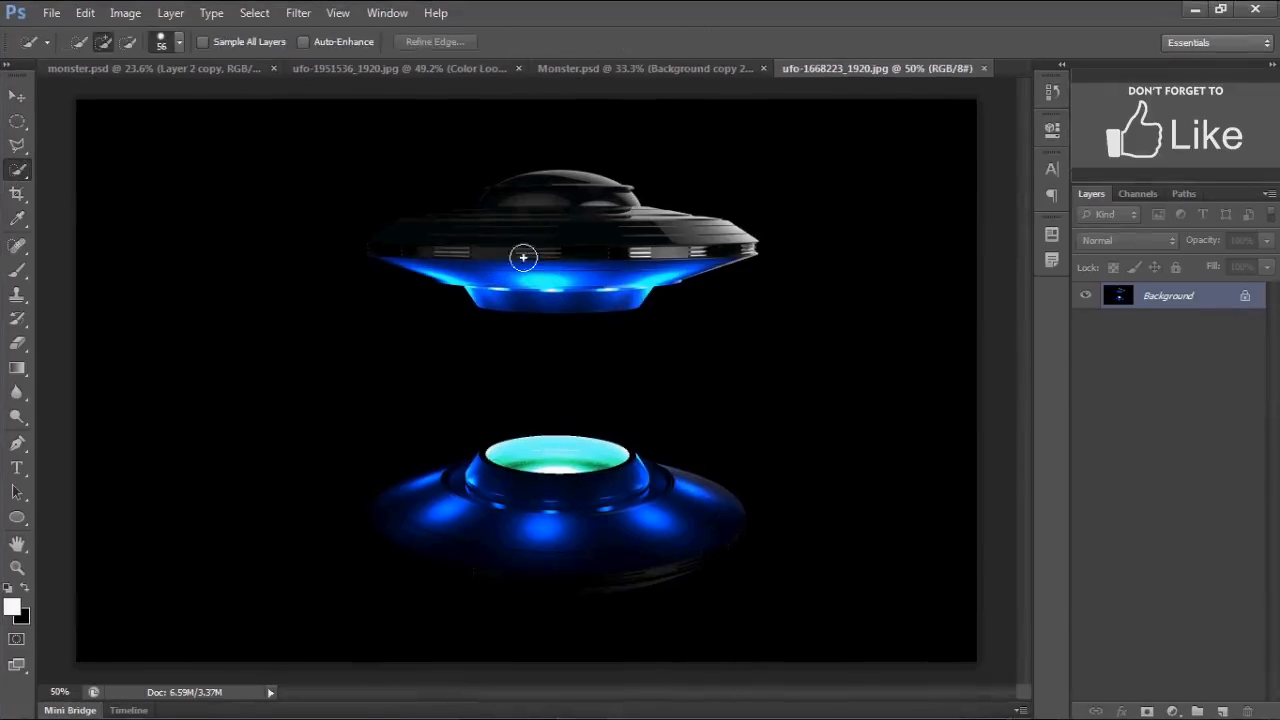
{"action": "mouse_move", "coordinate": [634, 247]}
{"action": "left_mouse_down"}
{"action": "mouse_move", "coordinate": [569, 191]}
{"action": "mouse_move", "coordinate": [532, 199]}
{"action": "left_mouse_up"}
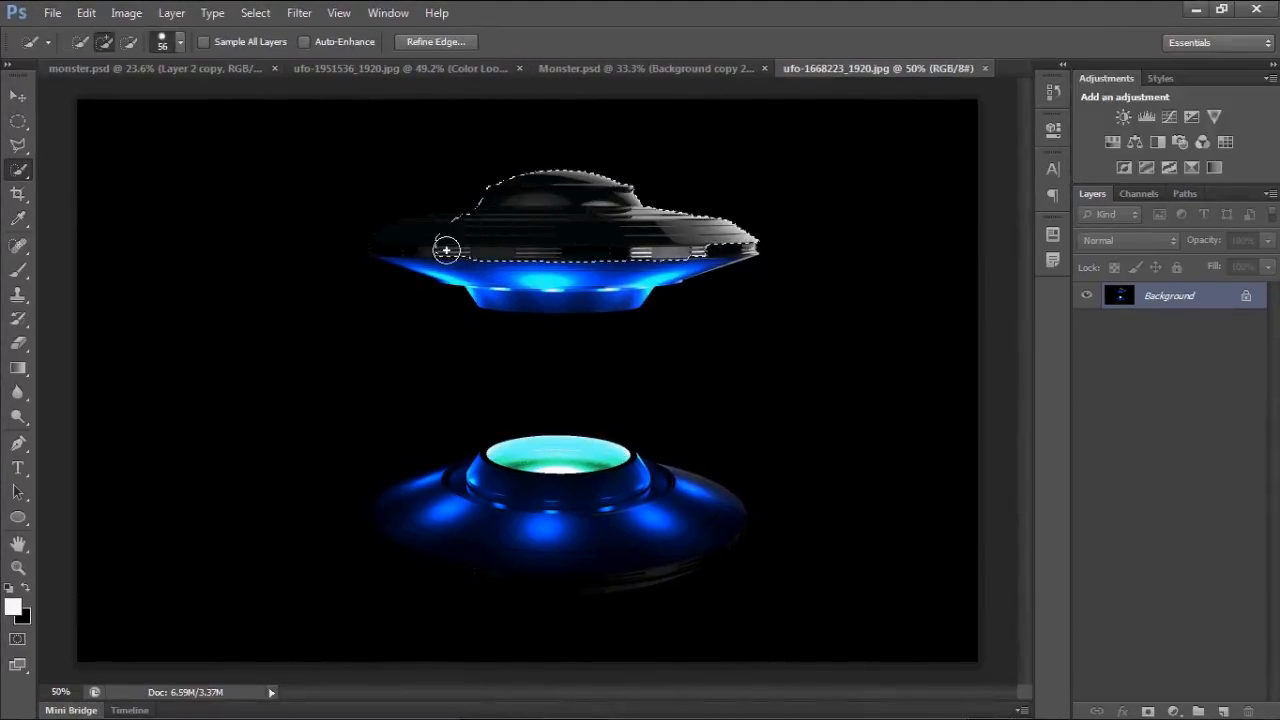
{"action": "mouse_move", "coordinate": [446, 249]}
{"action": "left_mouse_down"}
{"action": "mouse_move", "coordinate": [576, 293]}
{"action": "mouse_move", "coordinate": [678, 270]}
{"action": "mouse_move", "coordinate": [441, 241]}
{"action": "left_mouse_up"}
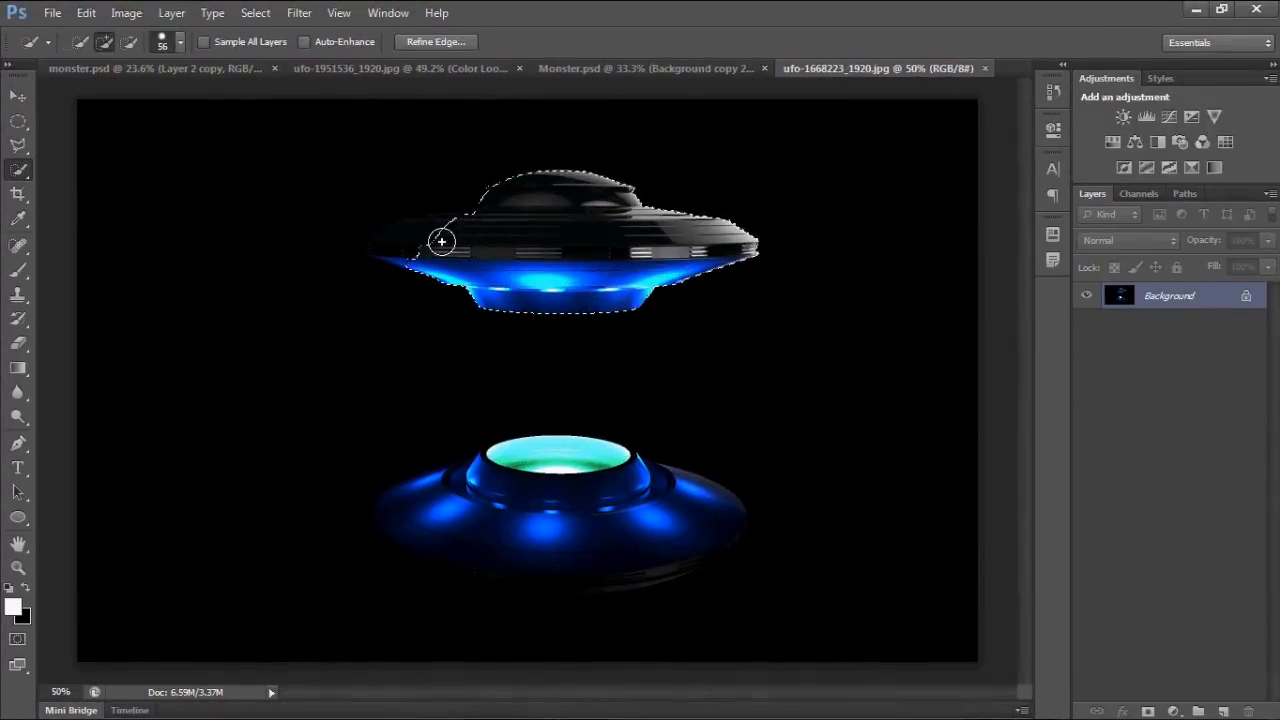
{"action": "left_click", "coordinate": [392, 249]}
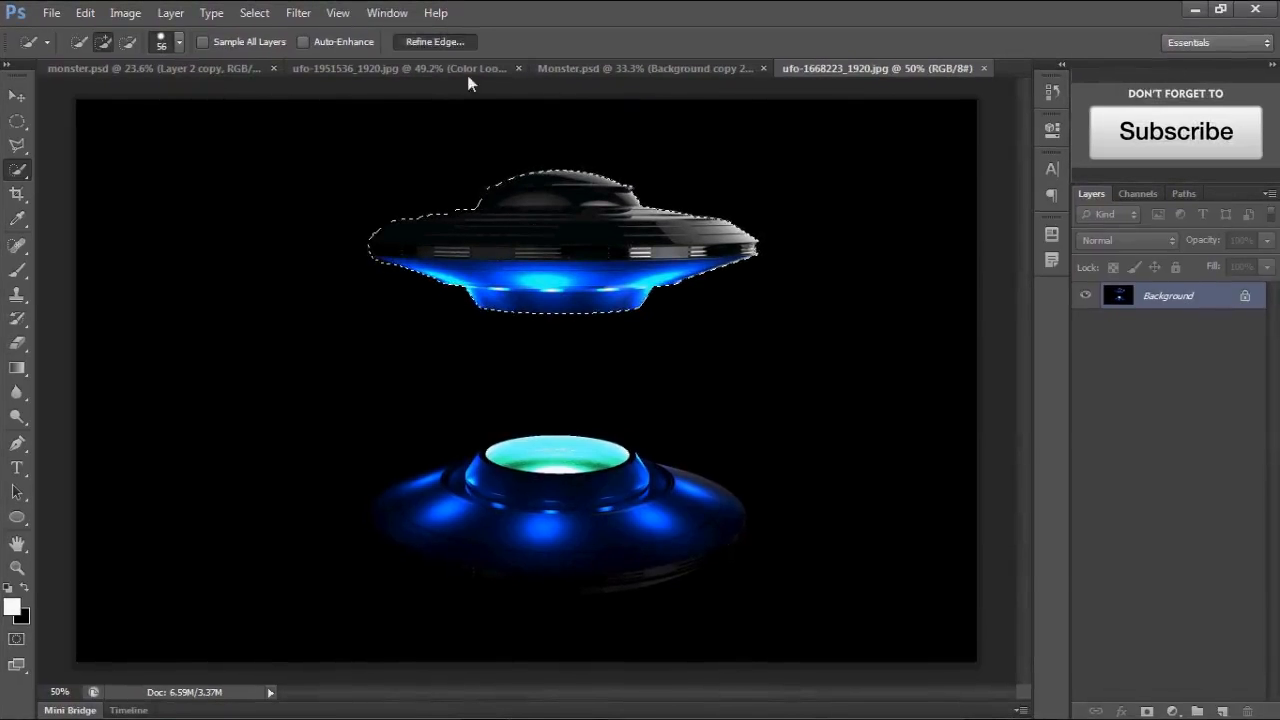
Refine the upper UFO's selection with Smart Radius, a 1.4 px feather and decontaminated colors, output to a new layer with a layer mask.
{"action": "left_click", "coordinate": [437, 41]}
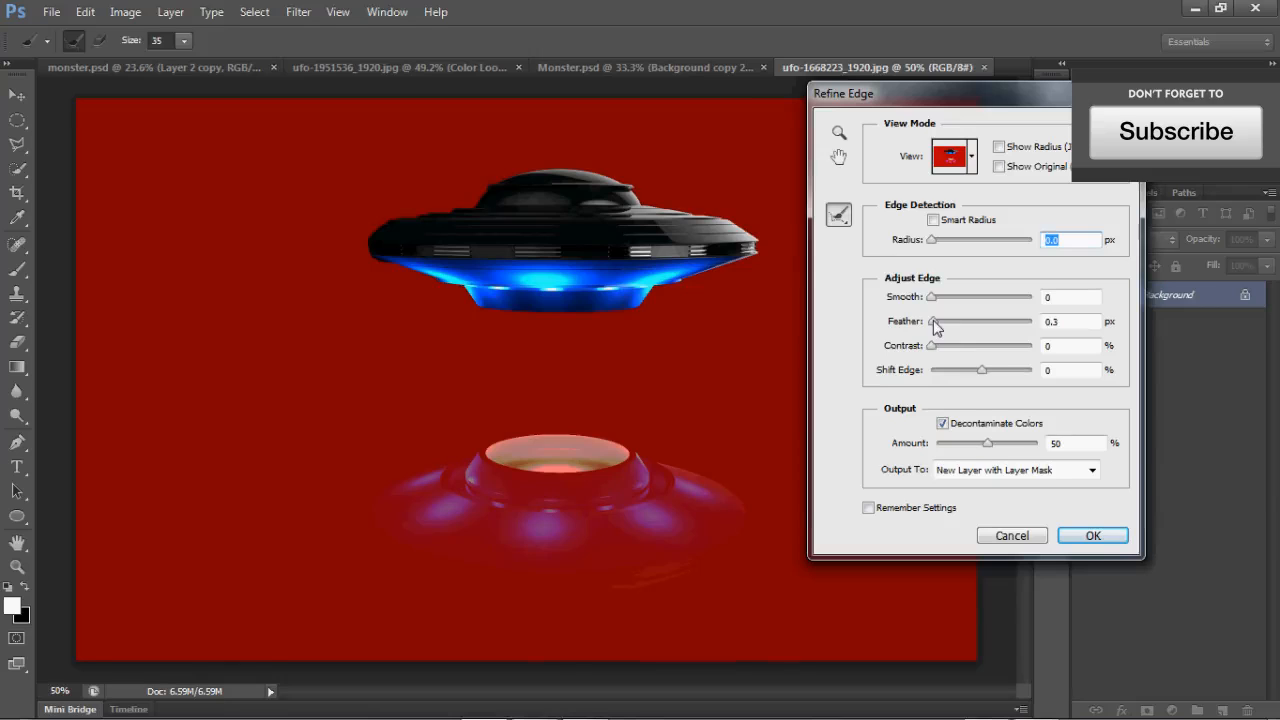
{"action": "left_click_drag", "start_coordinate": [931, 321], "coordinate": [938, 321]}
{"action": "left_click", "coordinate": [962, 220]}
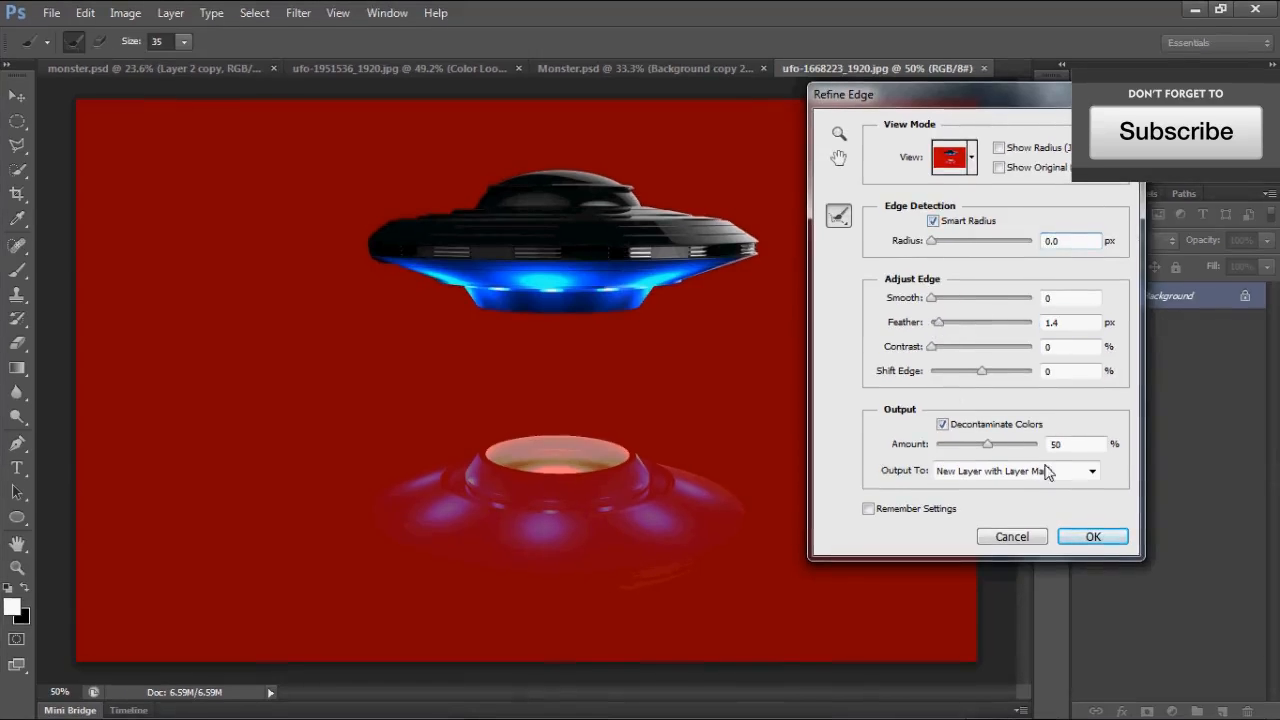
{"action": "left_click", "coordinate": [1085, 538]}
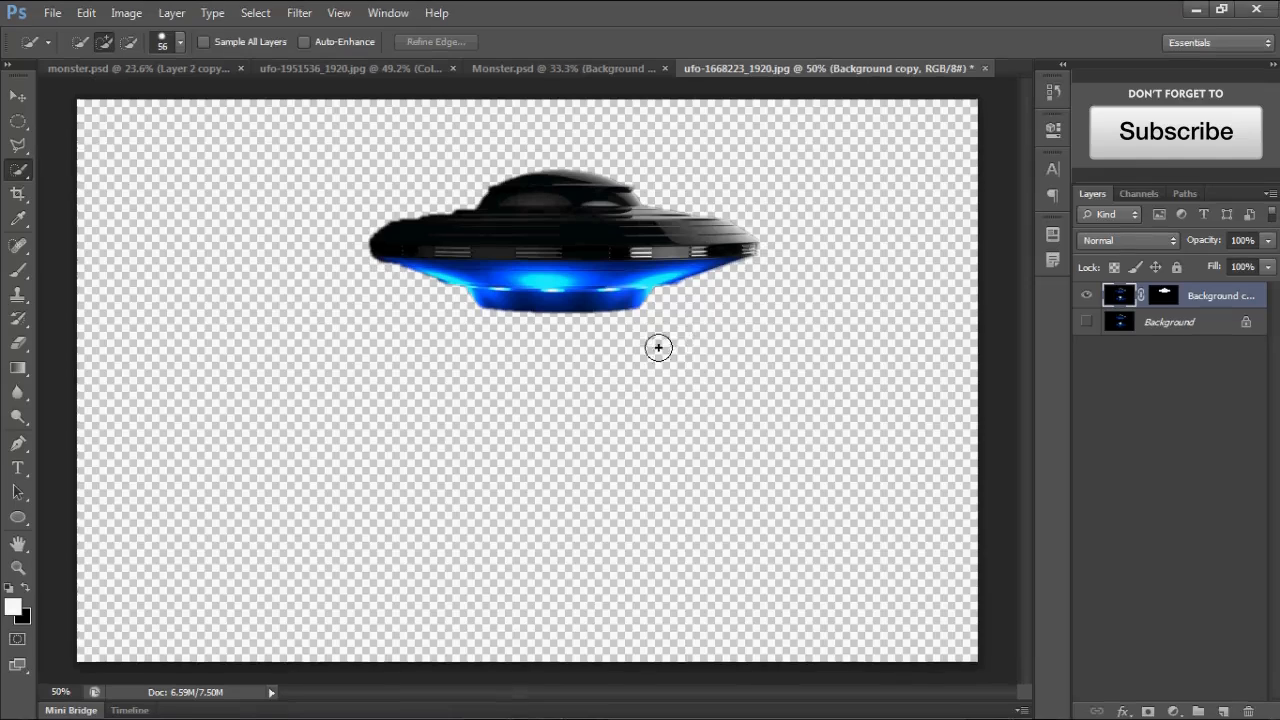
Hide the masked upper UFO layer and show the original Background layer.
{"action": "left_click", "coordinate": [17, 95]}
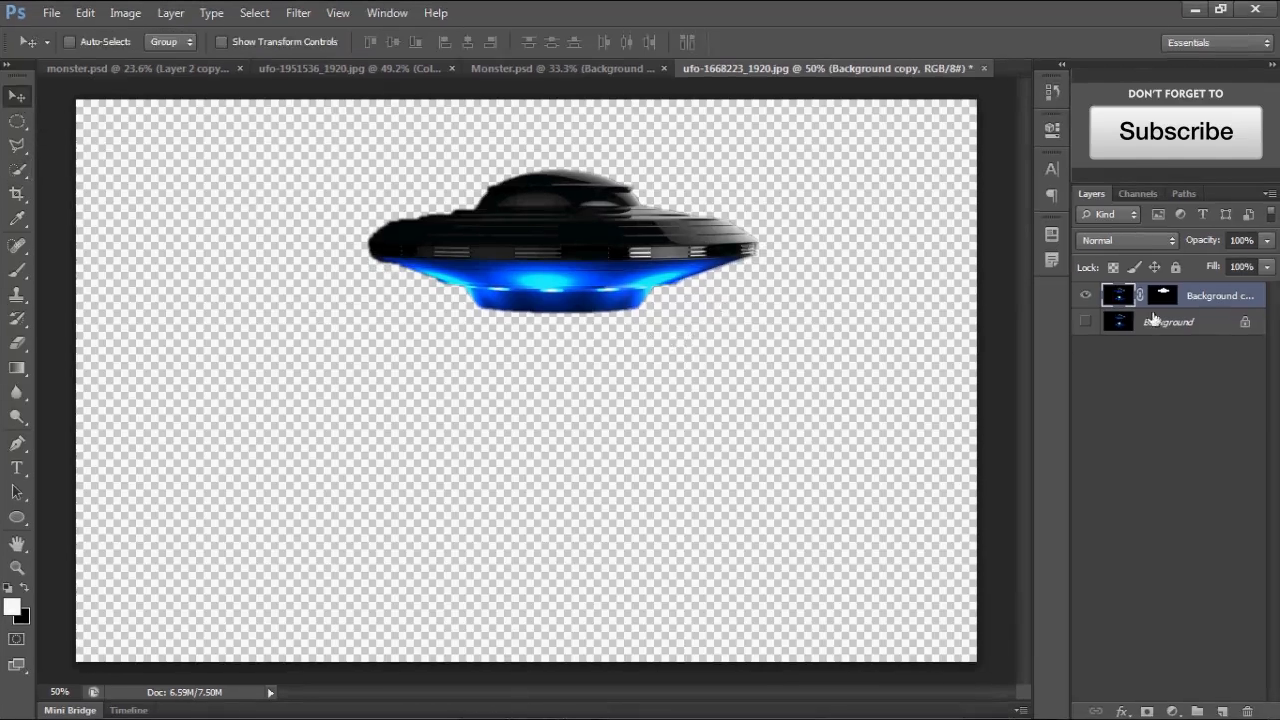
{"action": "left_click", "coordinate": [1085, 294]}
{"action": "left_click", "coordinate": [1085, 320]}
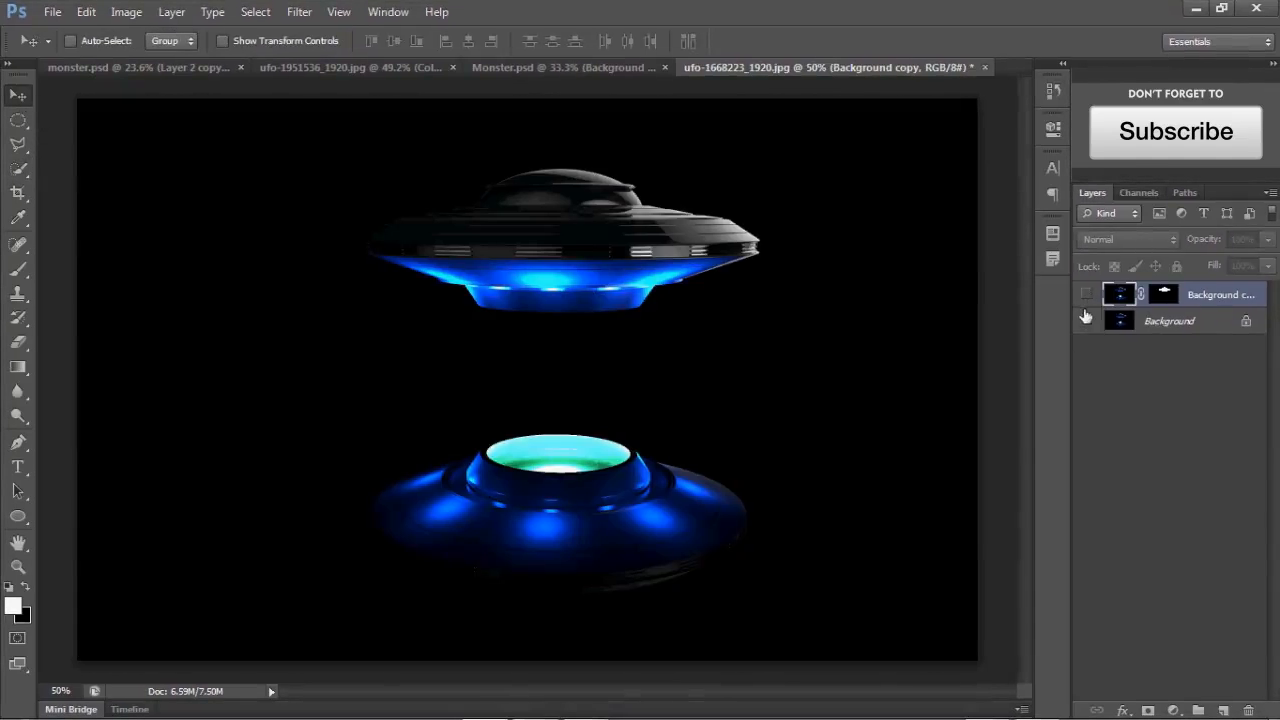
Select the entire lower UFO, including its glowing cyan opening and dark lower rim, with the Quick Selection tool.
{"action": "left_click", "coordinate": [13, 170]}
{"action": "mouse_move", "coordinate": [470, 571]}
{"action": "left_mouse_down"}
{"action": "mouse_move", "coordinate": [681, 495]}
{"action": "mouse_move", "coordinate": [521, 537]}
{"action": "left_mouse_up"}
{"action": "left_click_drag", "start_coordinate": [444, 530], "coordinate": [432, 489]}
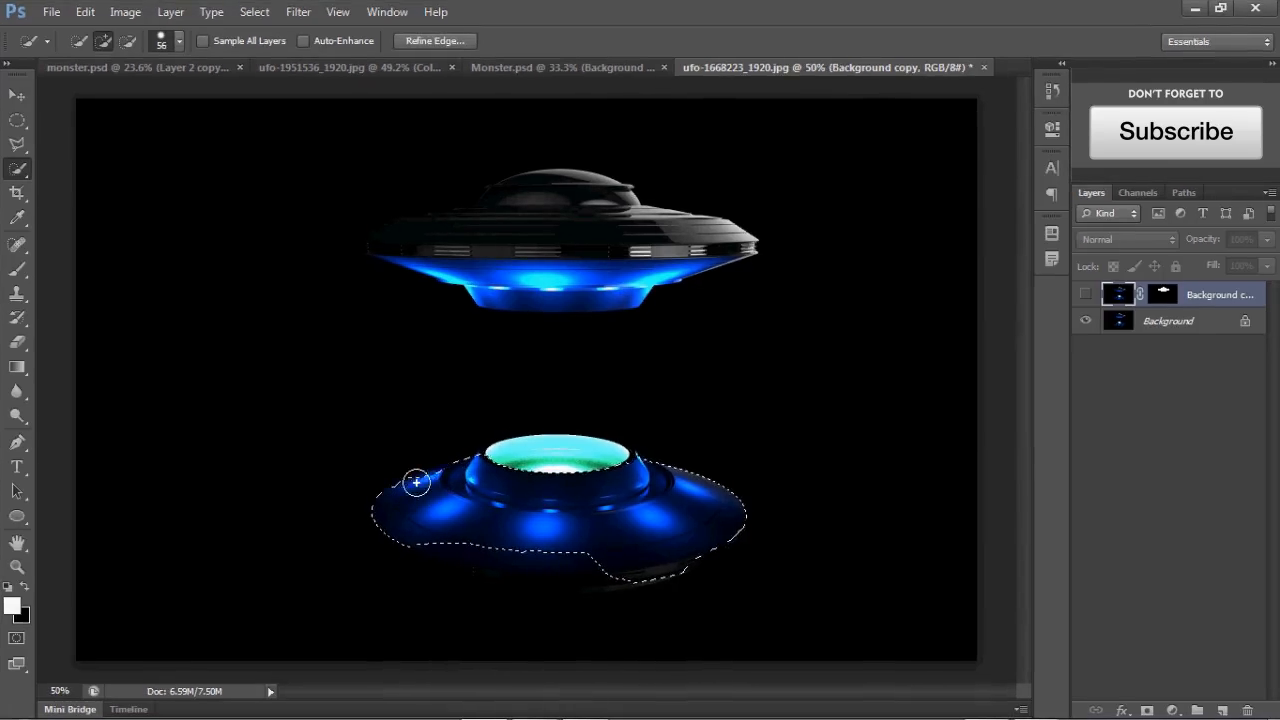
{"action": "left_click_drag", "start_coordinate": [524, 464], "coordinate": [614, 457]}
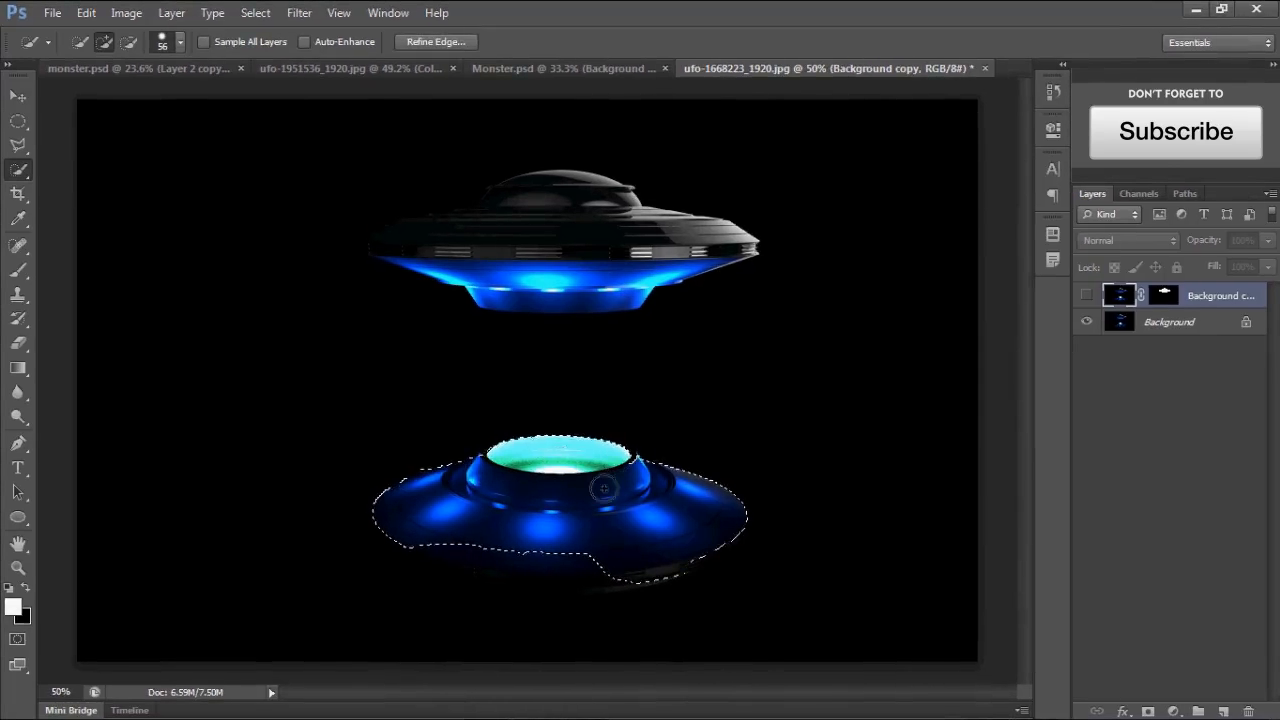
{"action": "left_click_drag", "start_coordinate": [568, 546], "coordinate": [501, 548]}
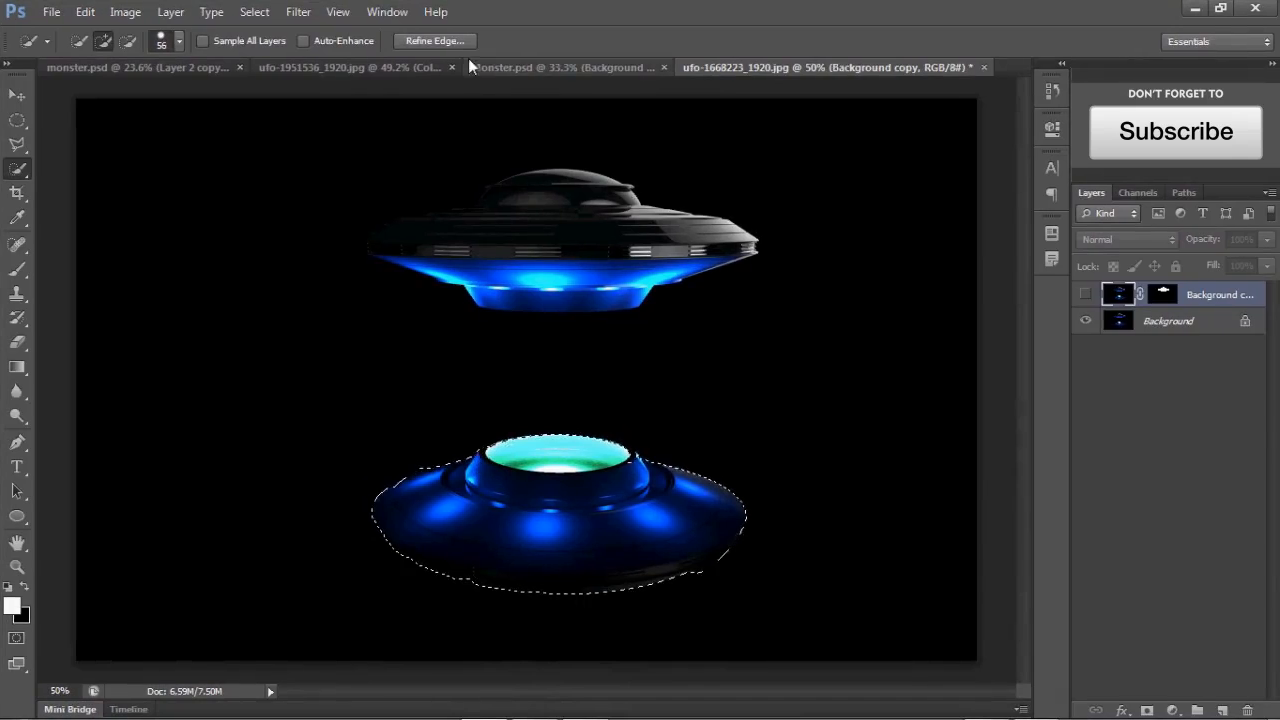
{"action": "left_click", "coordinate": [430, 40]}
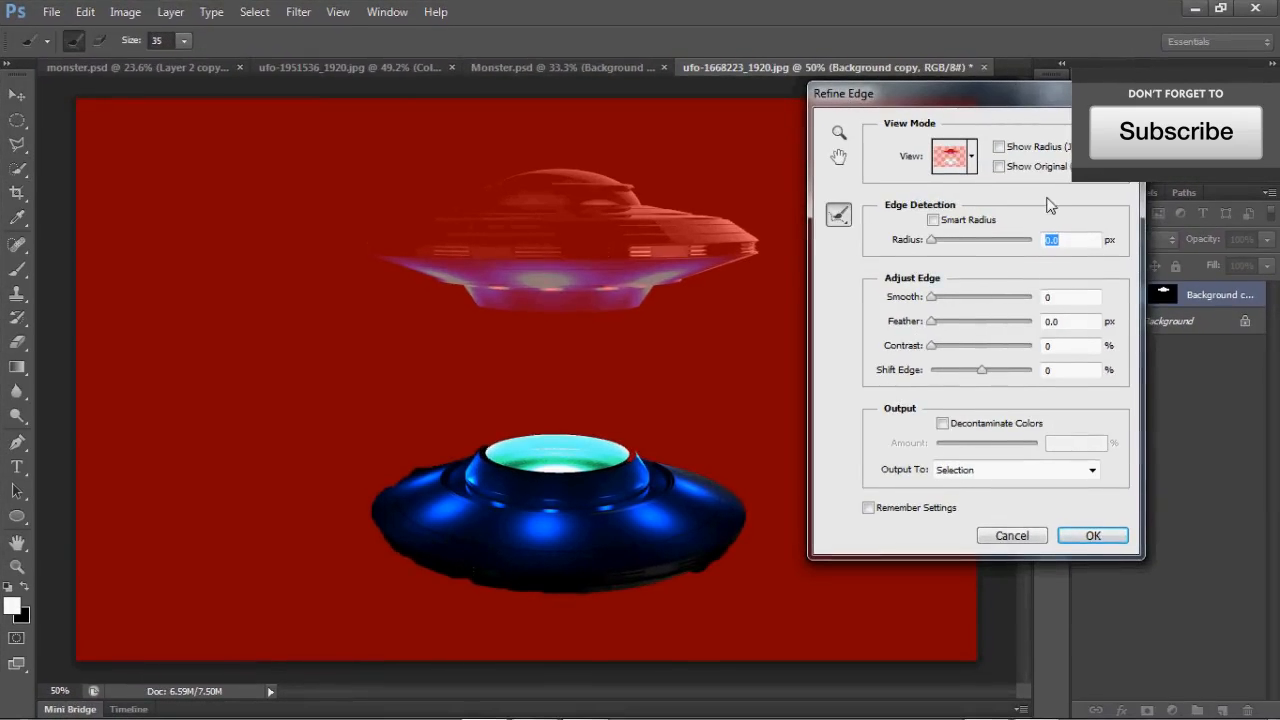
{"action": "key", "text": "Escape"}
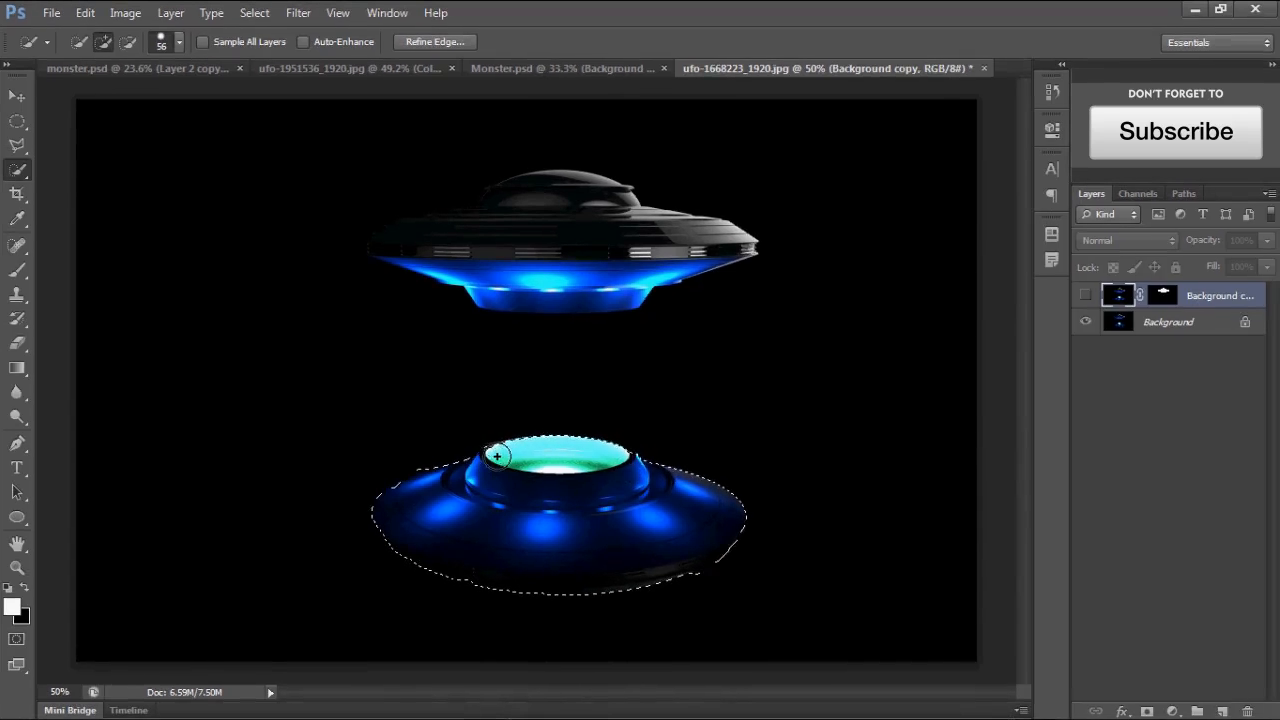
Refine the lower UFO's selection with Smart Radius, a 1.6 px feather and decontaminated colors, output to a new layer, and check the cutout without the Background.
{"action": "left_click", "coordinate": [456, 40]}
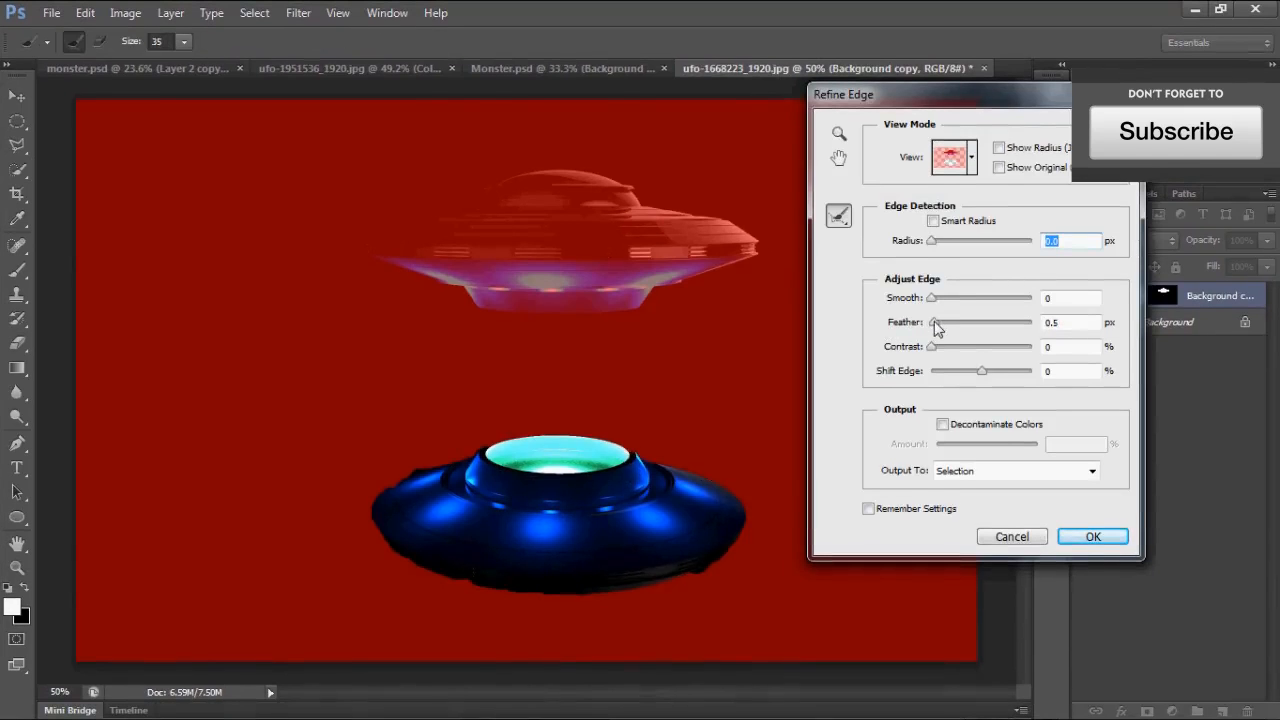
{"action": "left_click_drag", "start_coordinate": [934, 322], "coordinate": [941, 323]}
{"action": "left_click", "coordinate": [933, 221]}
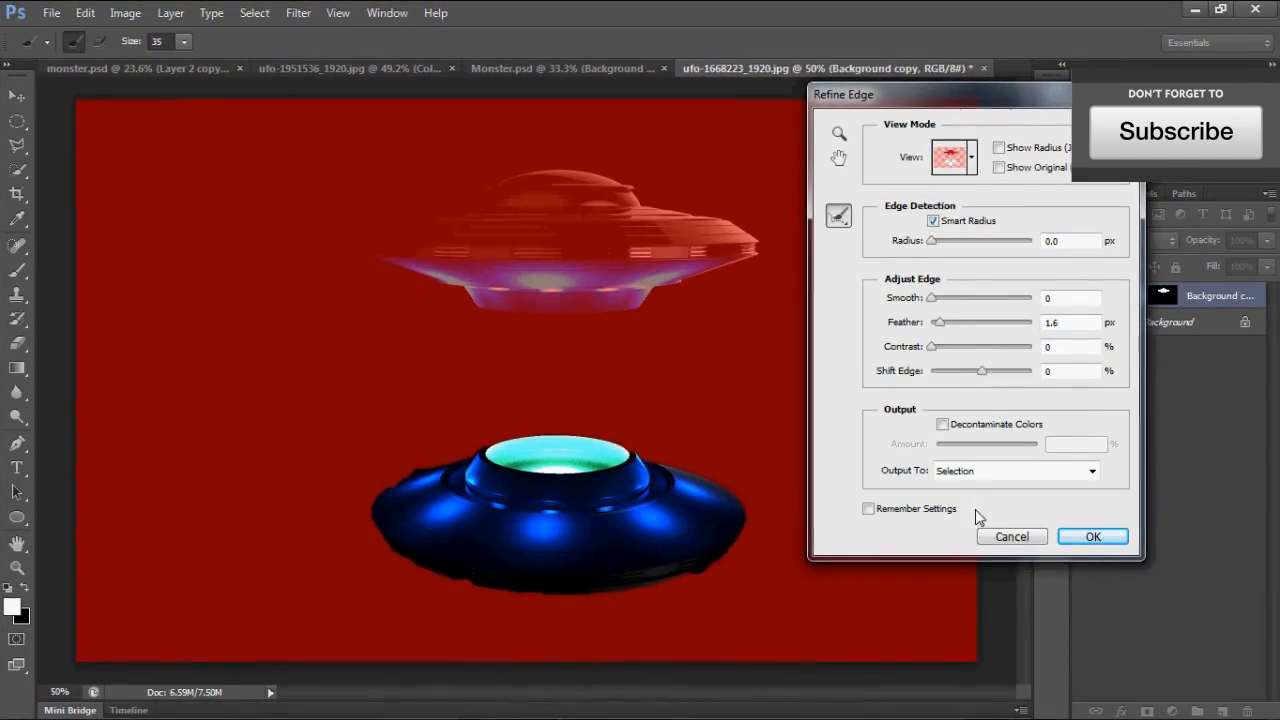
{"action": "left_click", "coordinate": [942, 424]}
{"action": "left_click", "coordinate": [980, 471]}
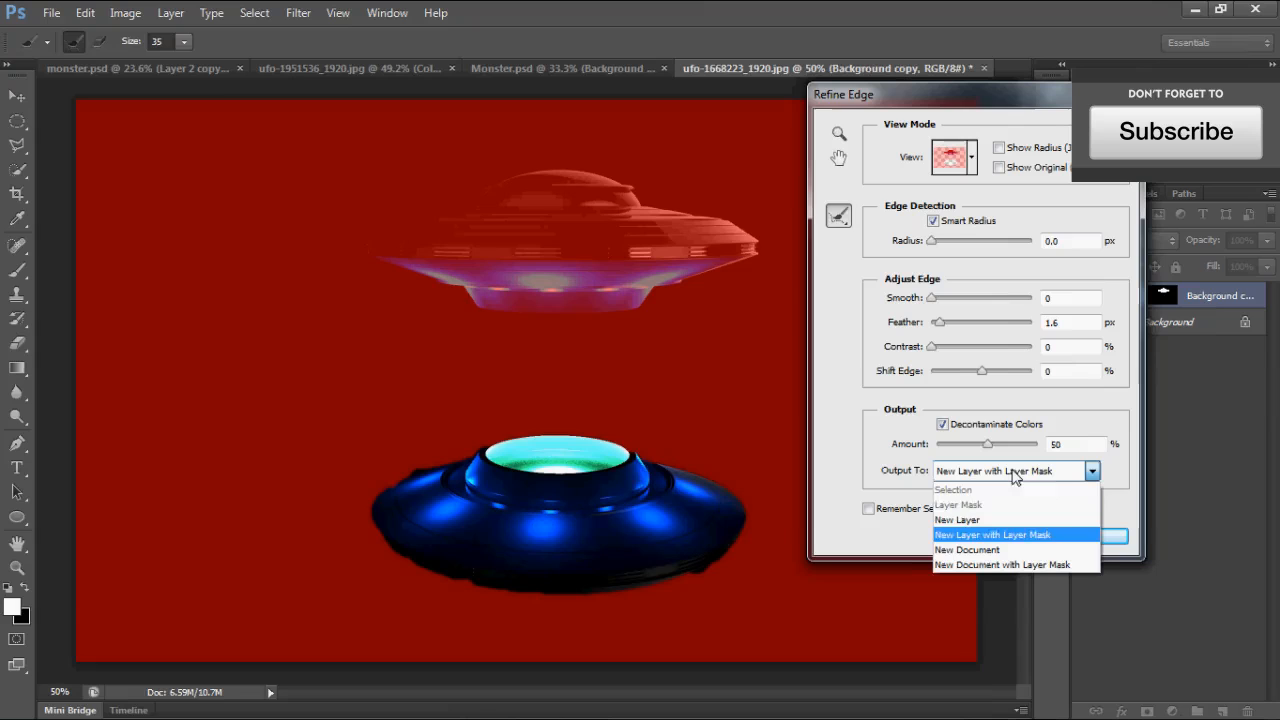
{"action": "left_click", "coordinate": [1001, 520]}
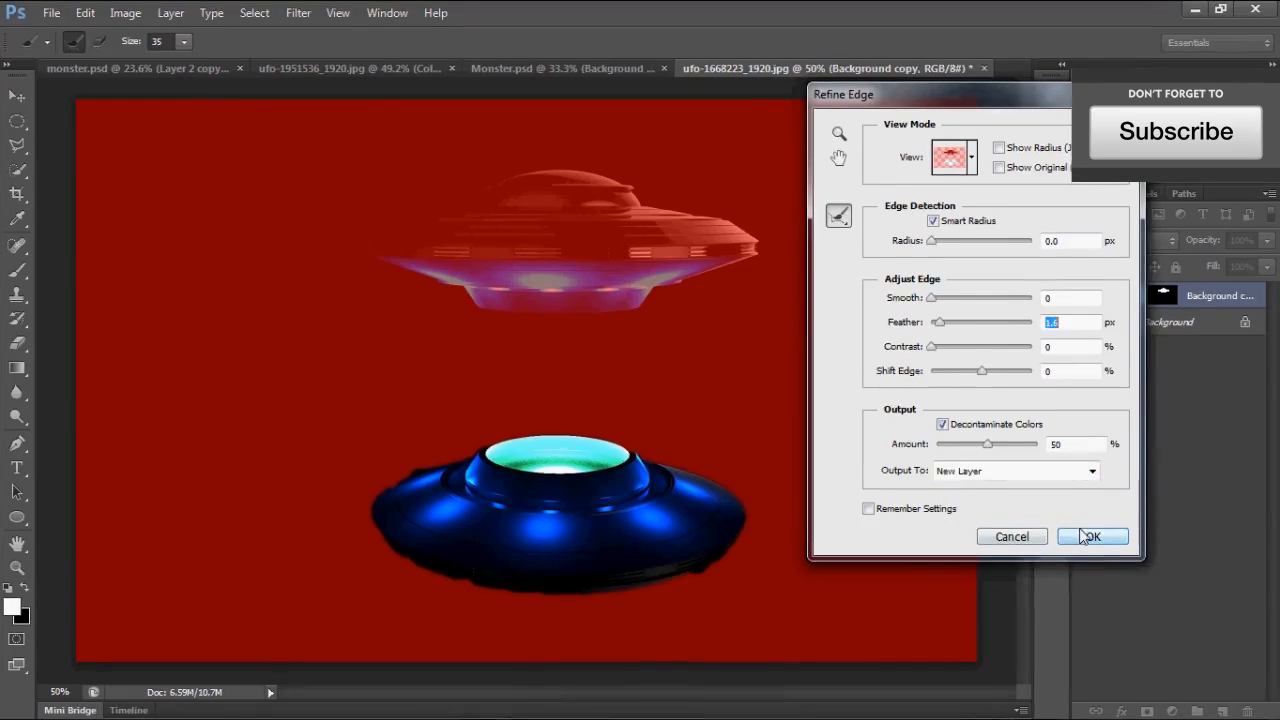
{"action": "left_click", "coordinate": [1082, 535]}
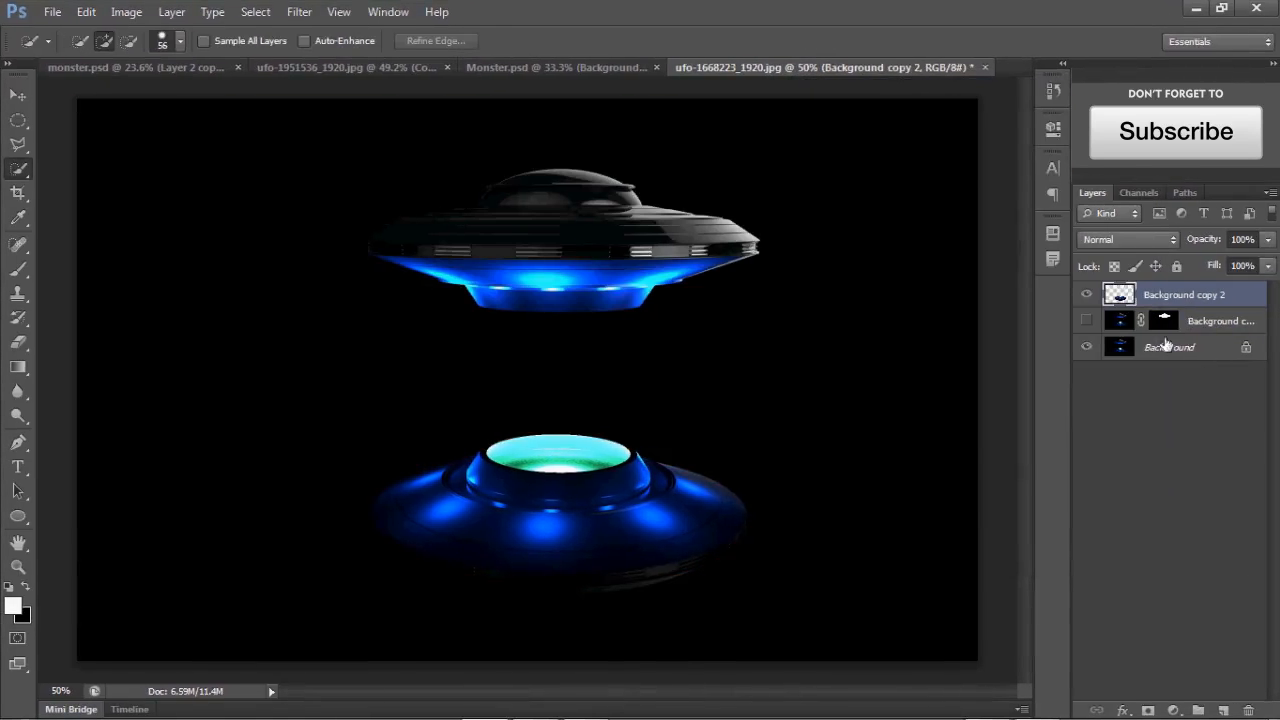
{"action": "left_click", "coordinate": [1087, 347]}
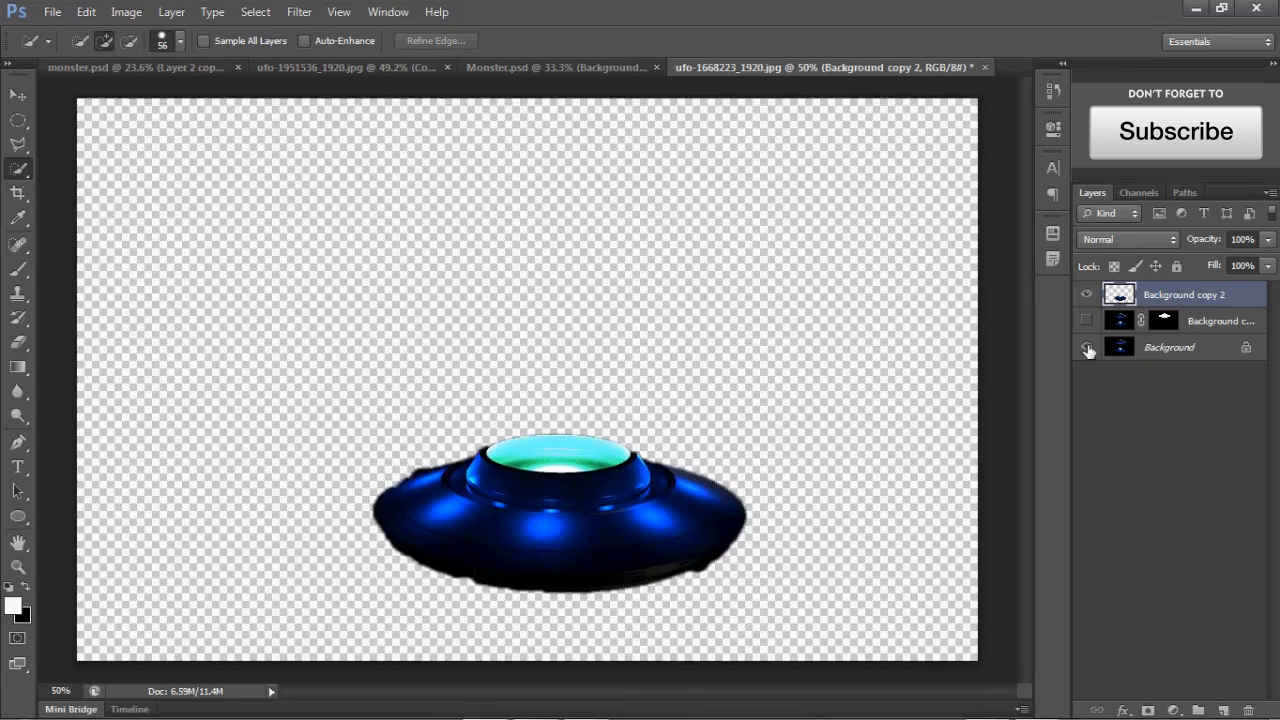
{"action": "left_click", "coordinate": [1087, 347]}
Output the masked upper UFO to a new unmasked layer through Refine Mask, and delete the old masked layer.
{"action": "left_click", "coordinate": [1172, 328]}
{"action": "left_click", "coordinate": [1085, 320]}
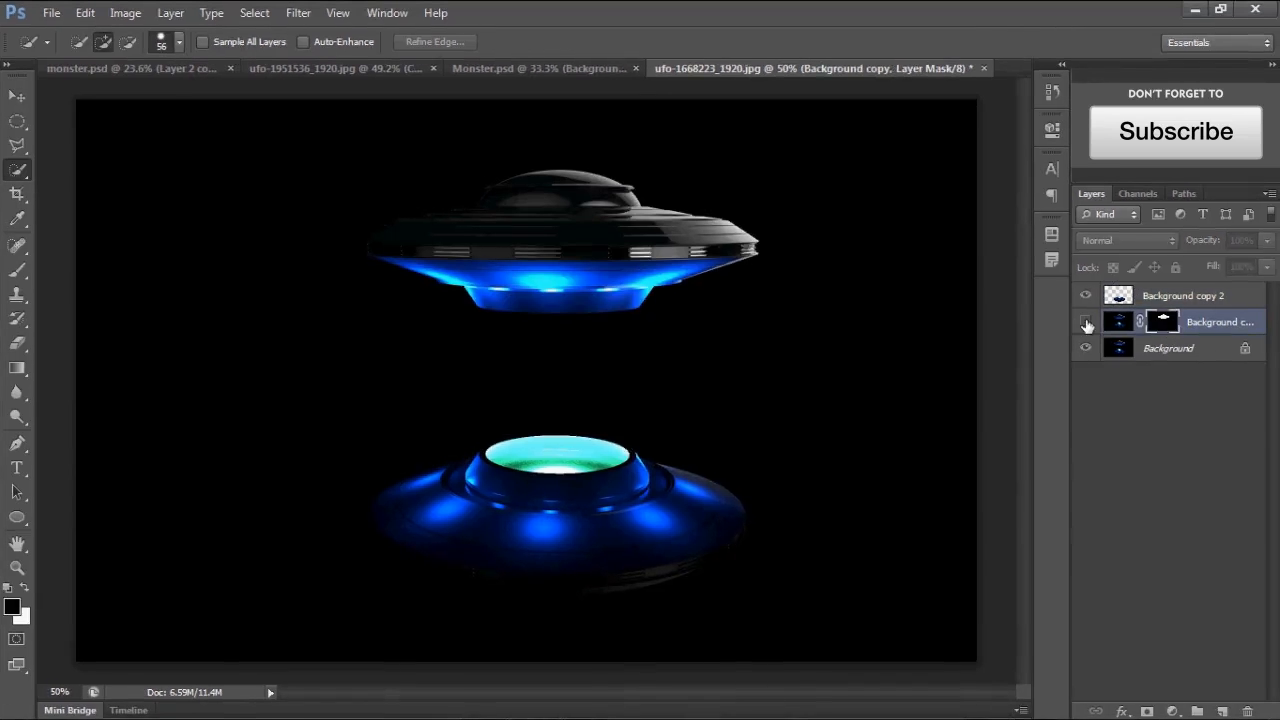
{"action": "key", "text": "x"}
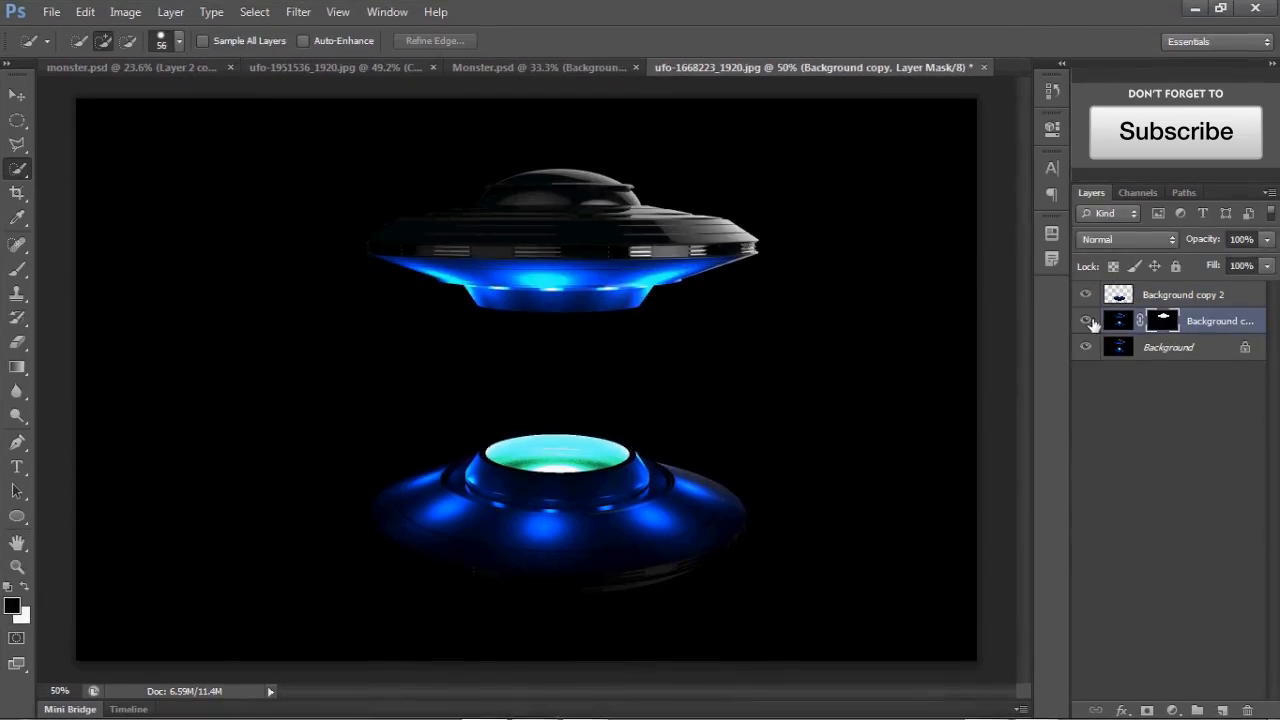
{"action": "right_click", "coordinate": [1164, 321]}
{"action": "left_click", "coordinate": [1108, 477]}
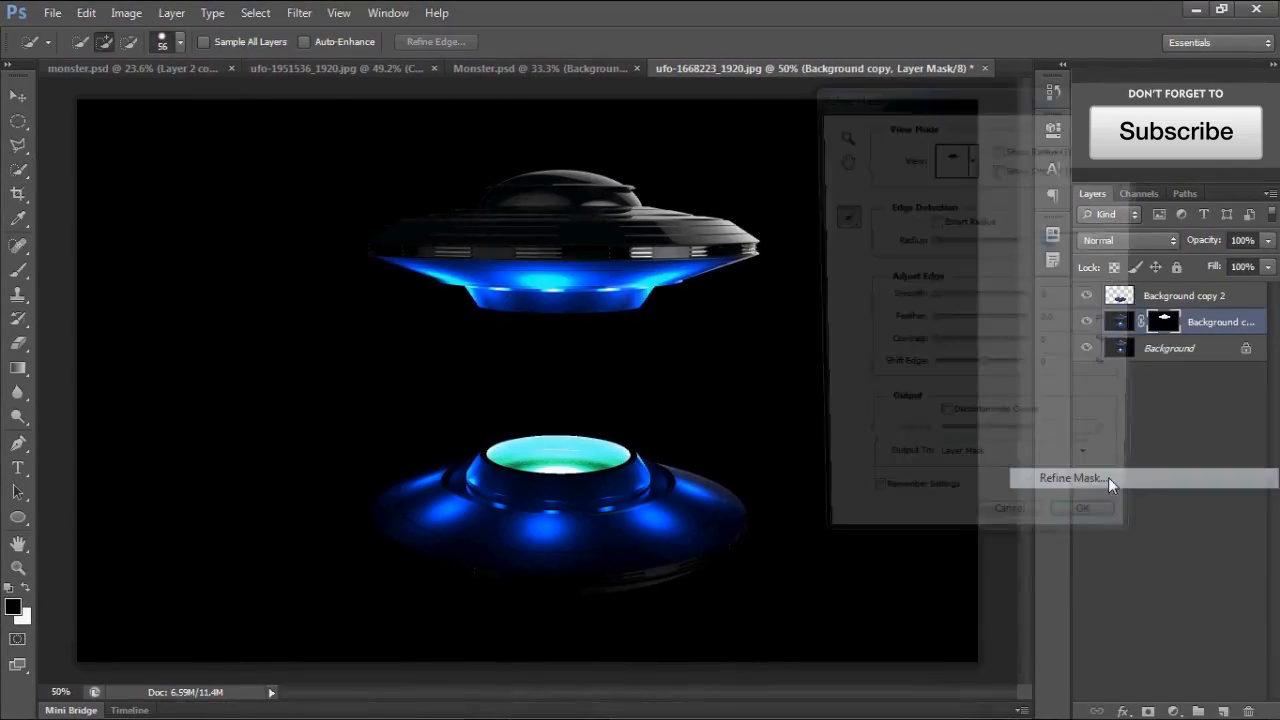
{"action": "left_click", "coordinate": [1097, 471]}
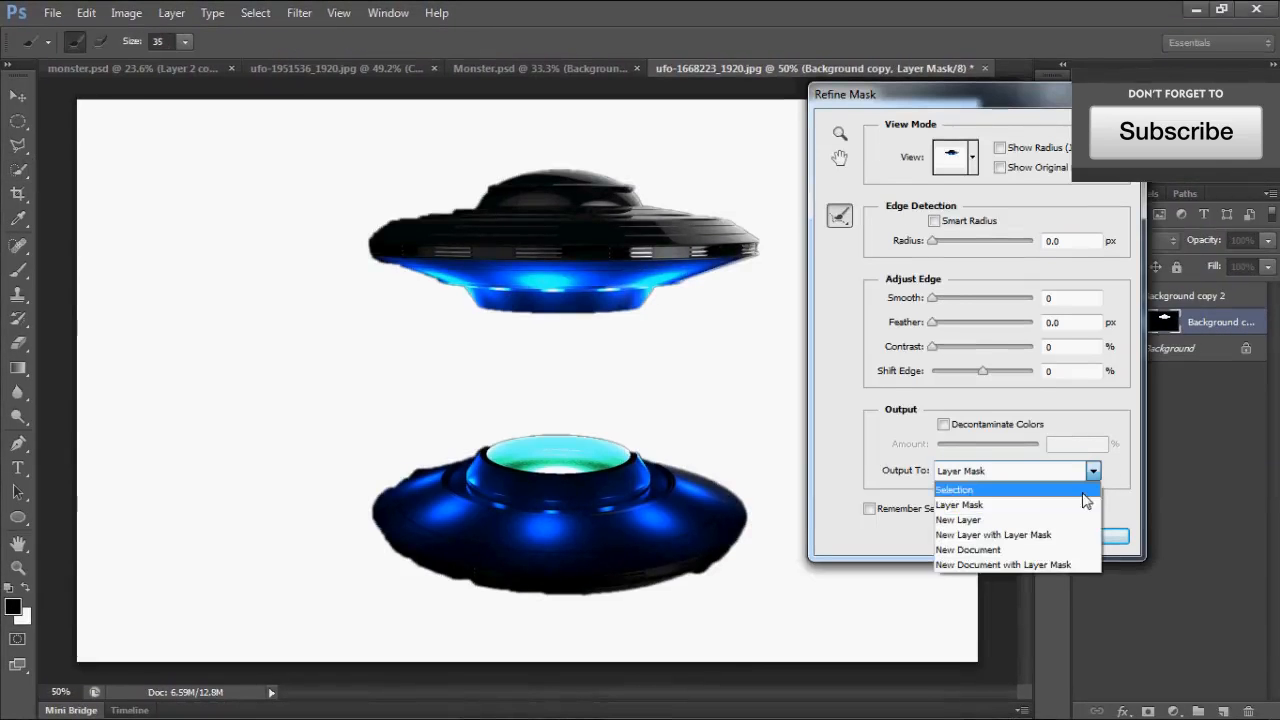
{"action": "left_click", "coordinate": [1040, 520]}
{"action": "left_click", "coordinate": [1066, 534]}
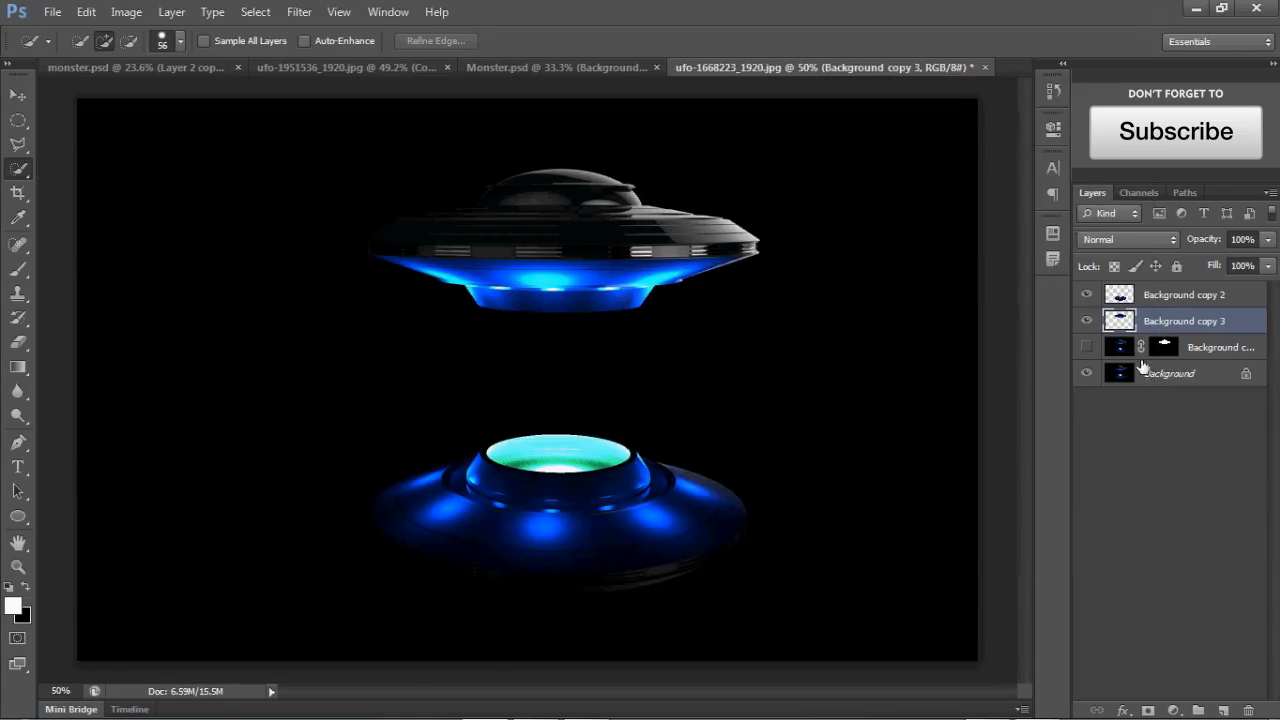
{"action": "left_click", "coordinate": [1141, 355]}
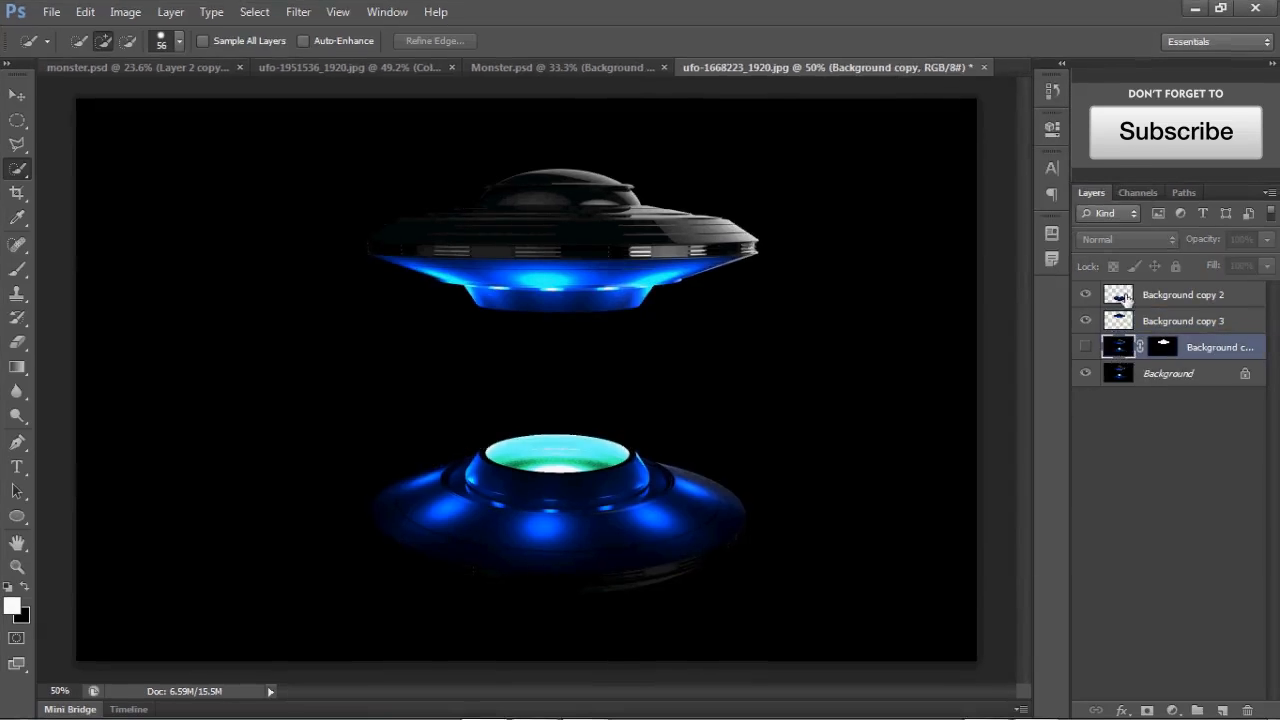
{"action": "key", "text": "Delete"}
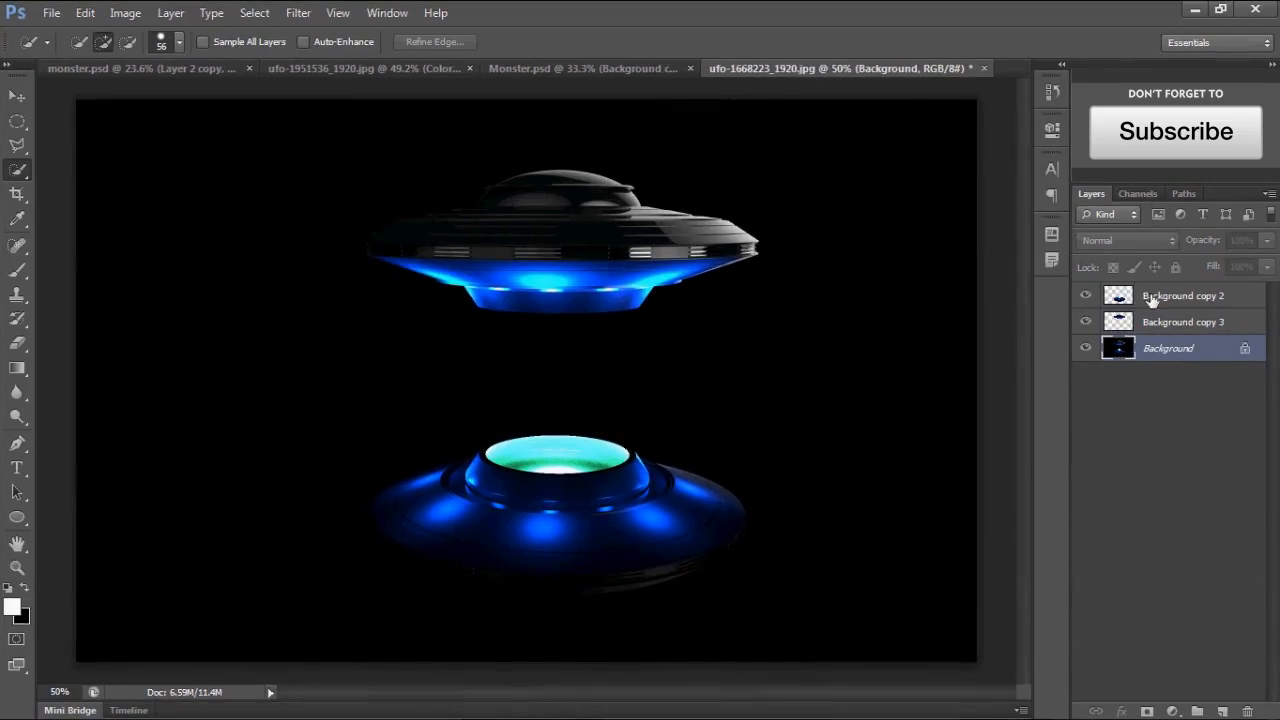
Copy both UFO cutout layers together into the ufo-1951536_1920.jpg forest document.
{"action": "left_click", "coordinate": [1150, 297]}
{"action": "left_click", "coordinate": [1157, 322], "text": "shift"}
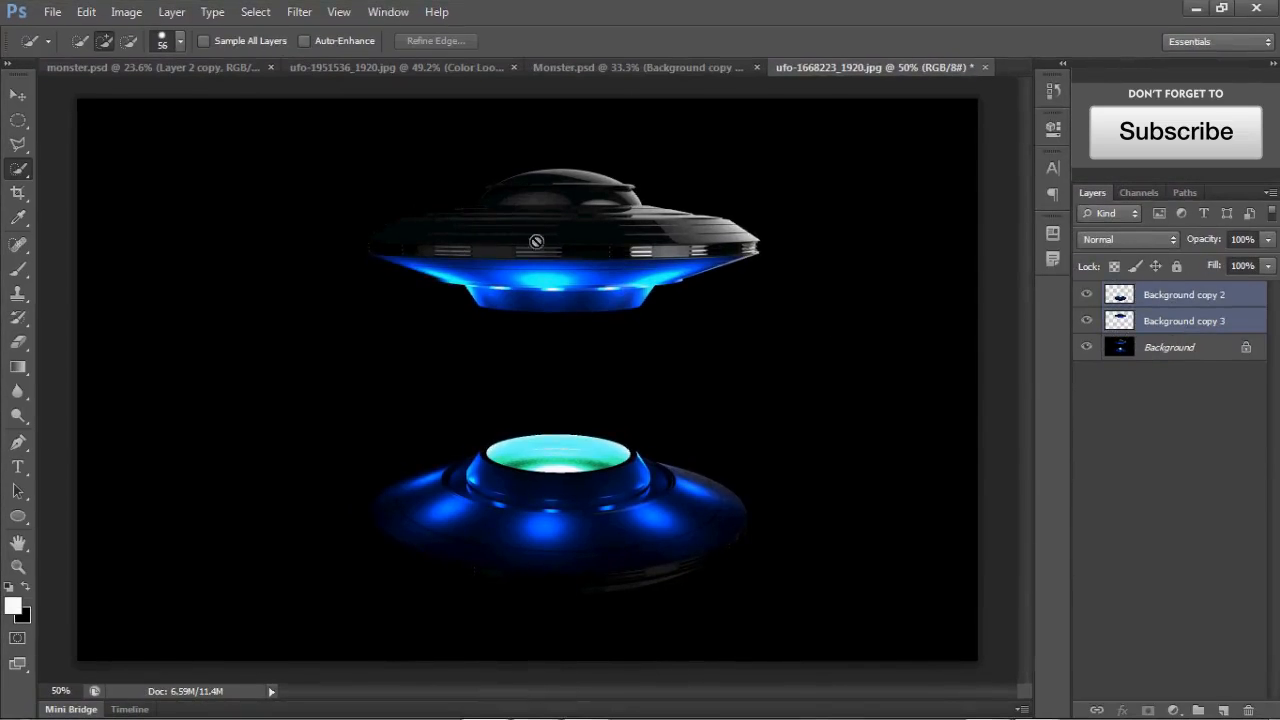
{"action": "left_click", "coordinate": [16, 97]}
{"action": "left_click_drag", "start_coordinate": [457, 237], "coordinate": [478, 266]}
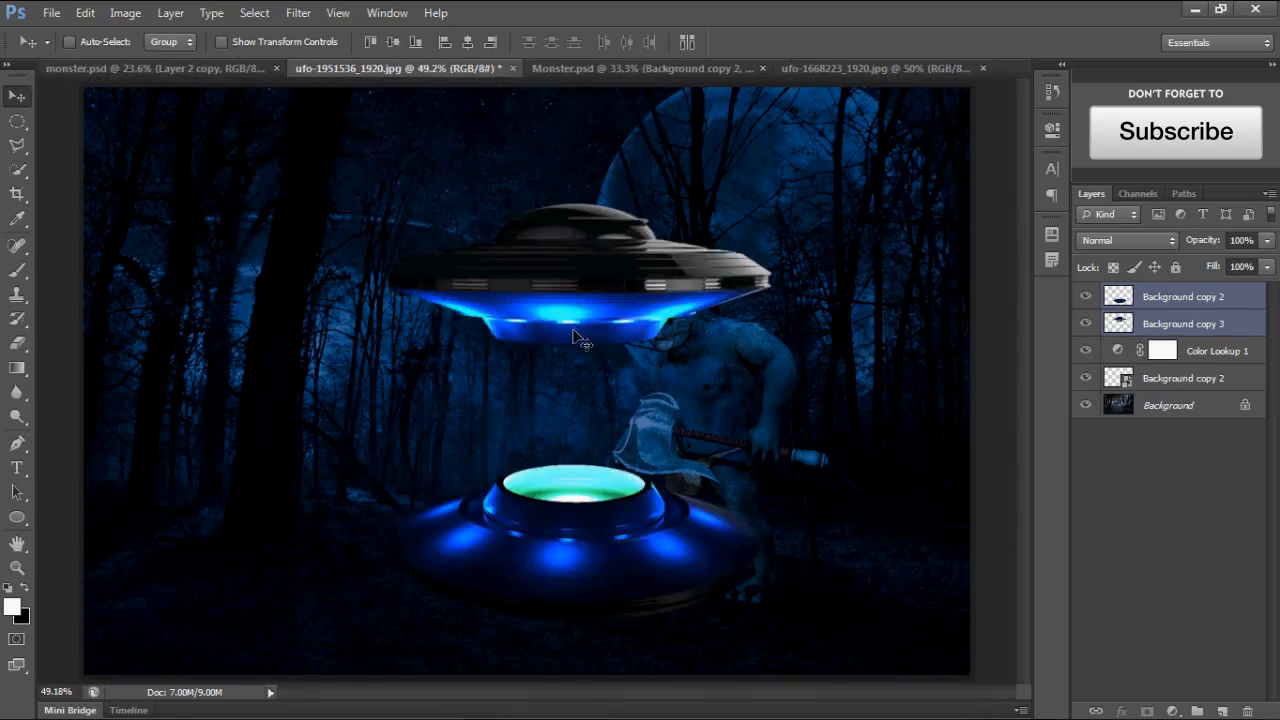
Scale the two UFOs down together to about half size and place them in the clearing beside the monster.
{"action": "left_click_drag", "start_coordinate": [577, 302], "coordinate": [524, 328]}
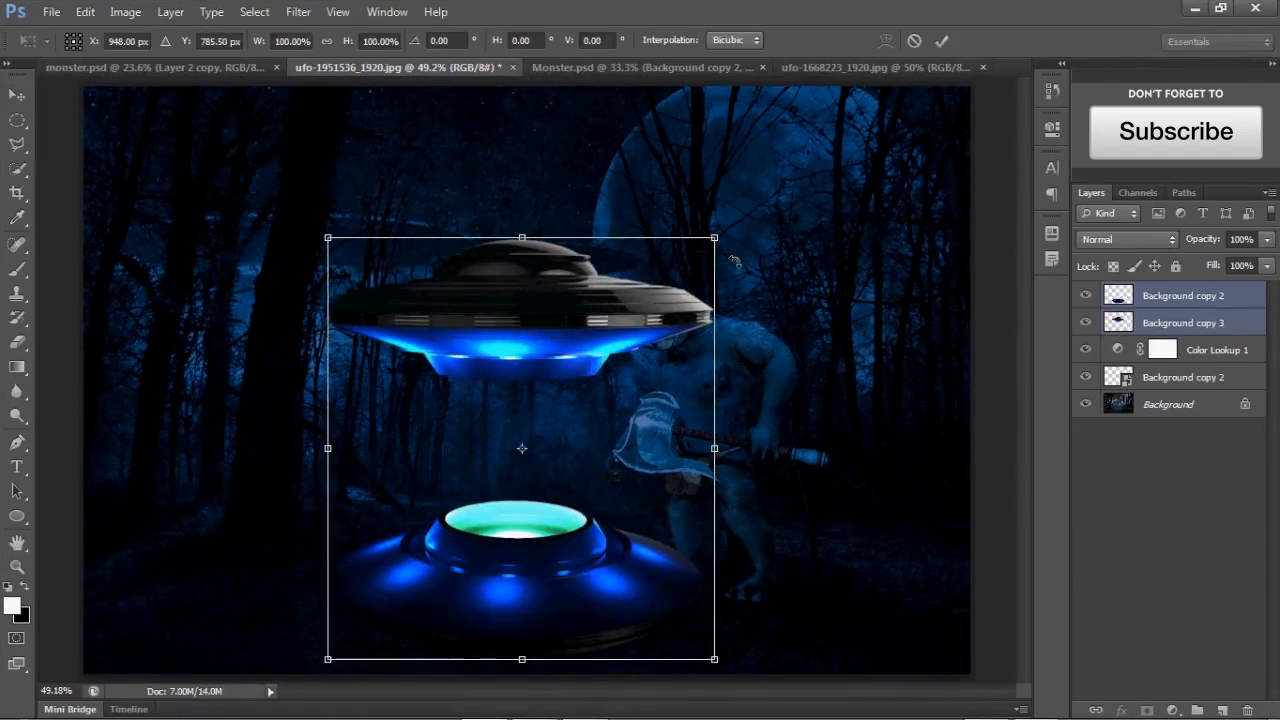
{"action": "left_click_drag", "start_coordinate": [715, 238], "coordinate": [511, 410]}
{"action": "left_click_drag", "start_coordinate": [462, 482], "coordinate": [529, 426]}
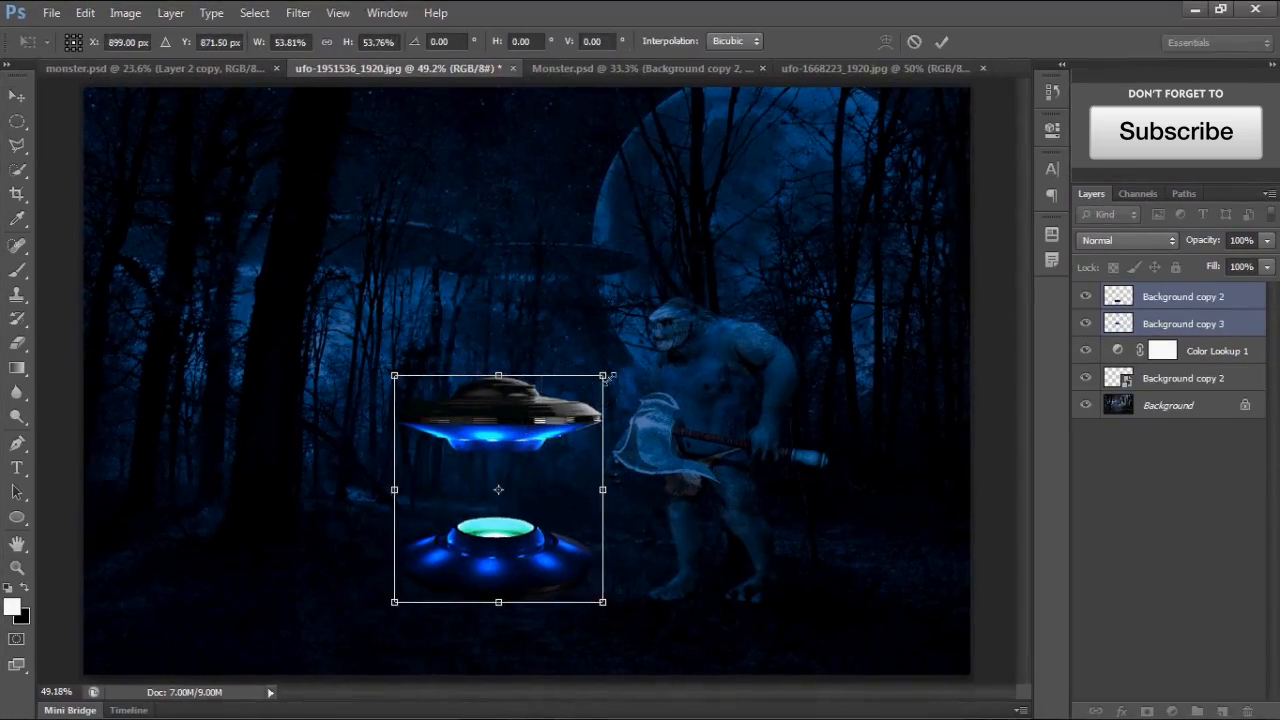
{"action": "left_click_drag", "start_coordinate": [608, 376], "coordinate": [586, 397]}
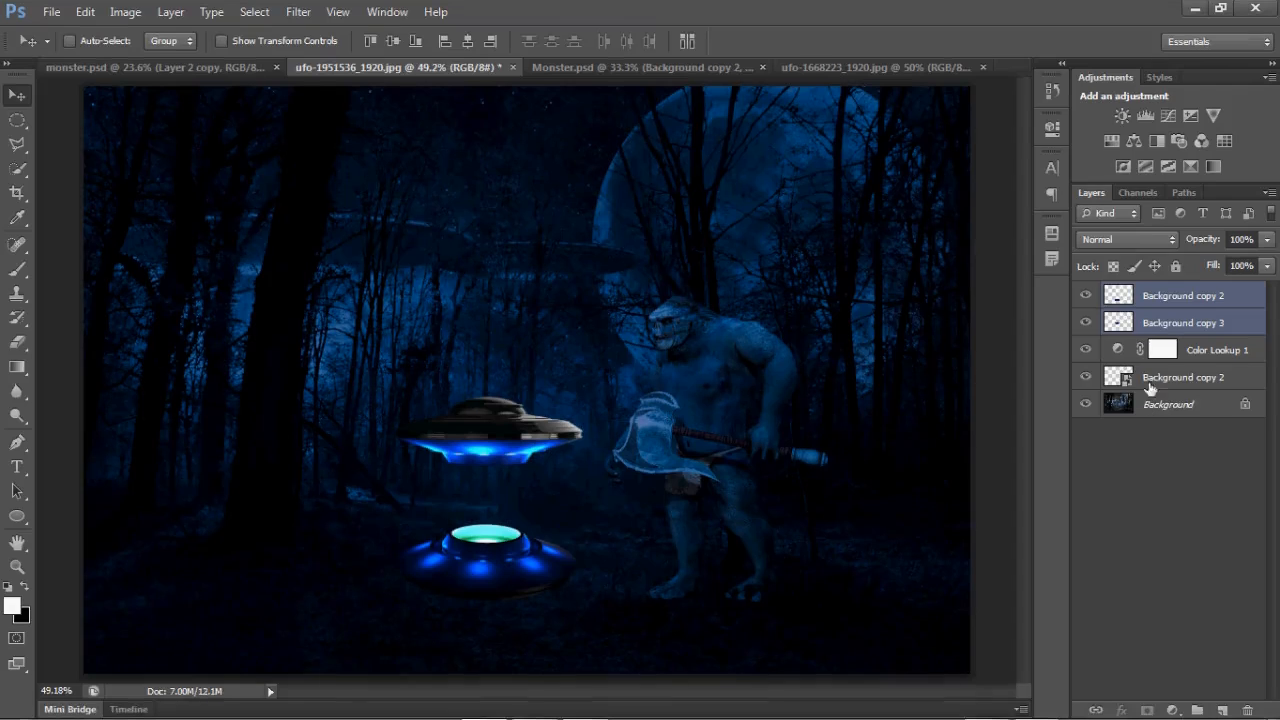
Rename the monster's smart object layer "monster" and shift the monster slightly down and to the right.
{"action": "left_click", "coordinate": [1190, 379]}
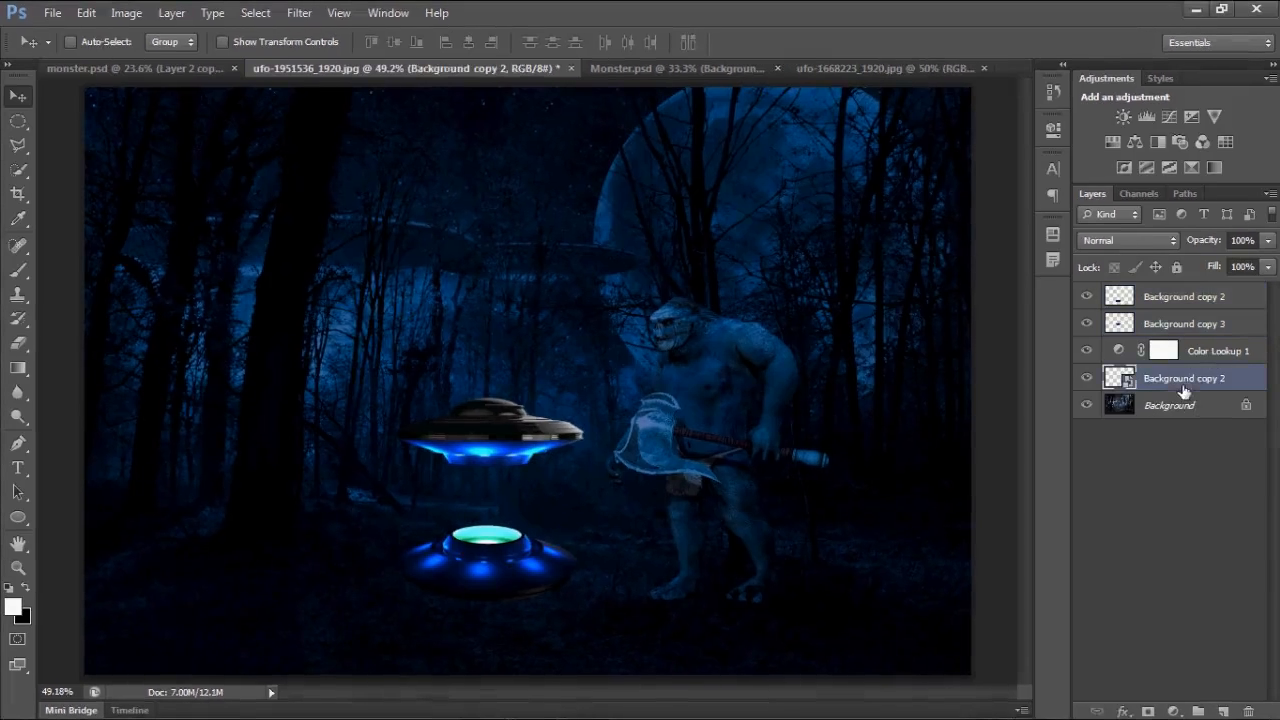
{"action": "double_click", "coordinate": [1179, 380]}
{"action": "type", "text": "monste"}
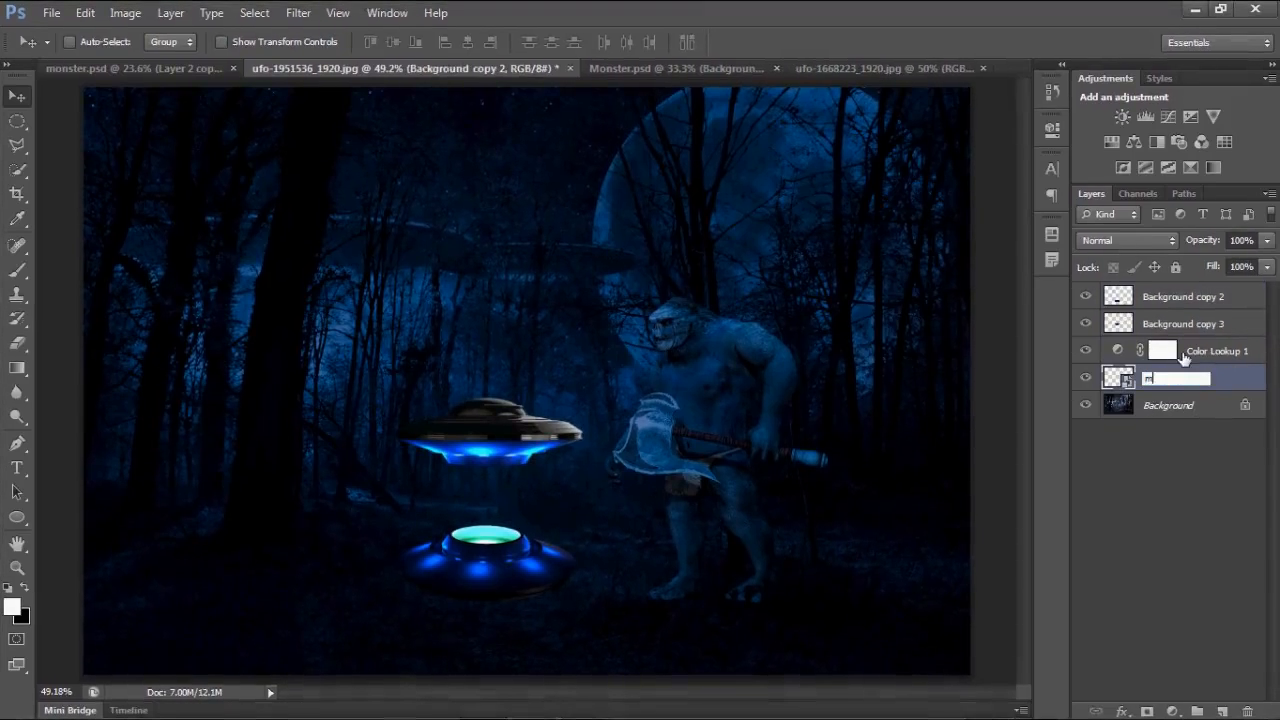
{"action": "type", "text": "r"}
{"action": "key", "text": "Return"}
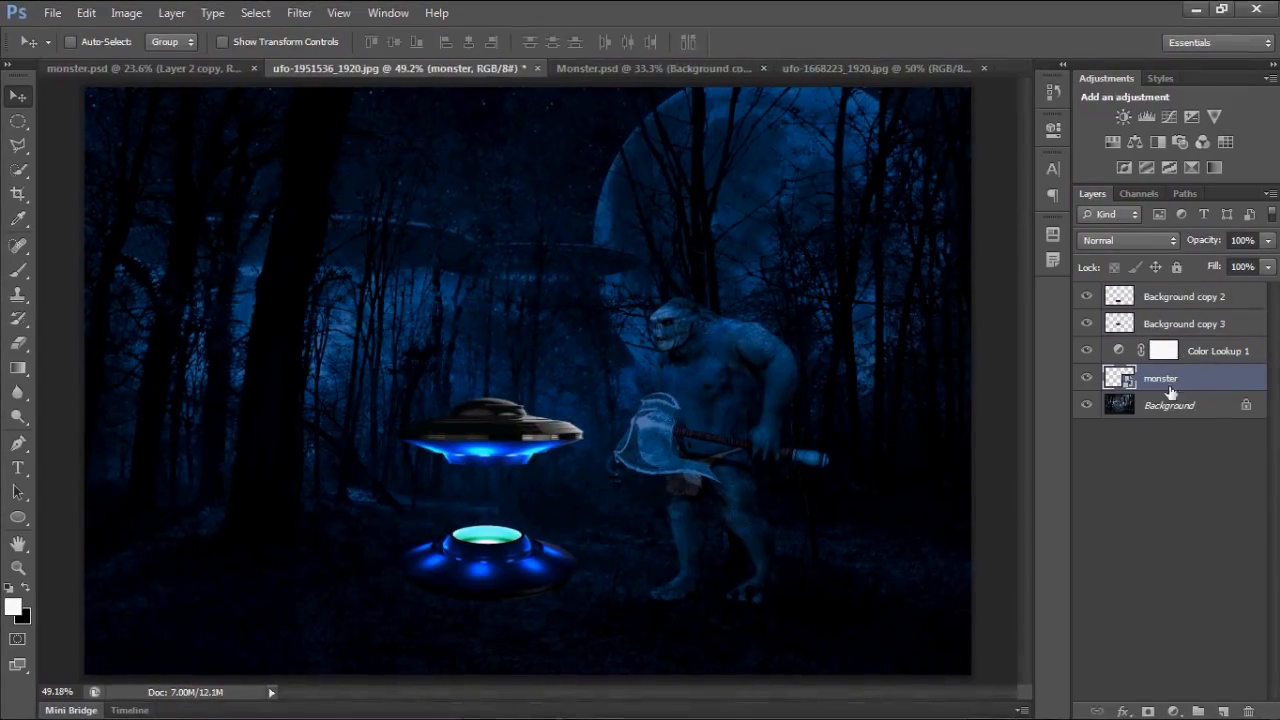
{"action": "left_click_drag", "start_coordinate": [733, 427], "coordinate": [753, 449]}
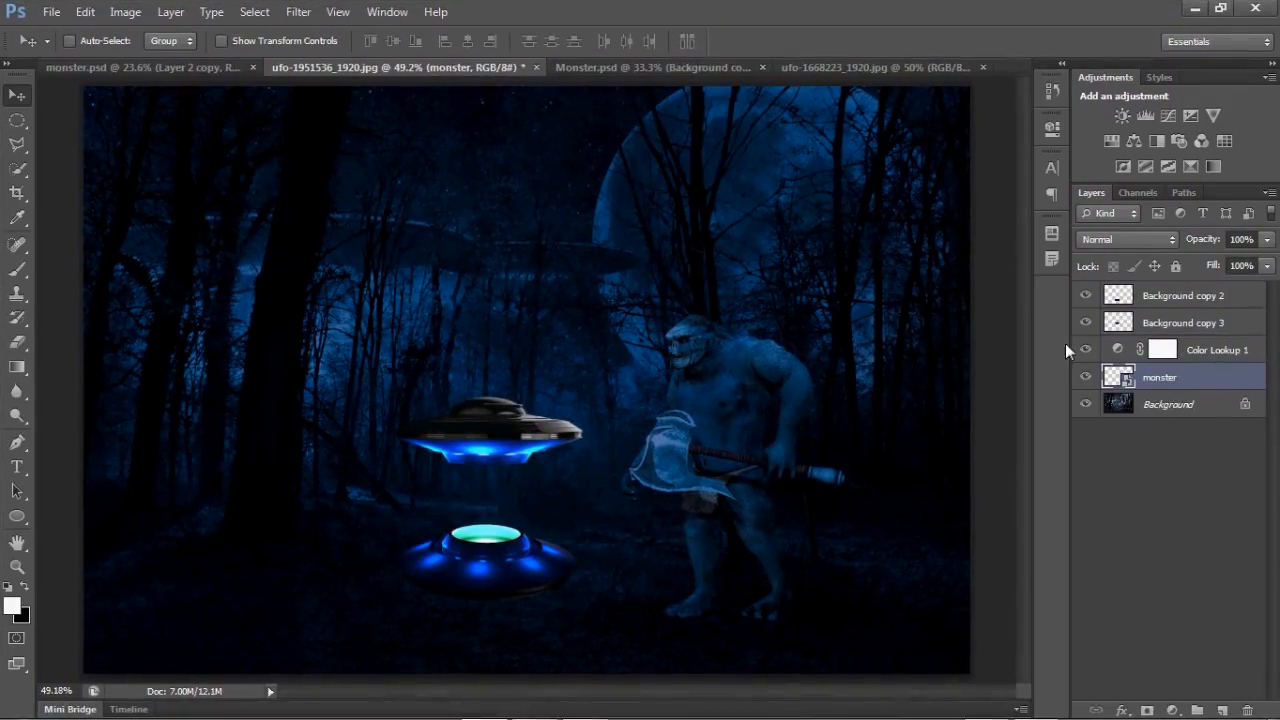
Rename the lower UFO's layer "bottom ship".
{"action": "left_click", "coordinate": [1187, 299]}
{"action": "mouse_move", "coordinate": [527, 437]}
{"action": "left_mouse_down"}
{"action": "mouse_move", "coordinate": [525, 355]}
{"action": "mouse_move", "coordinate": [528, 443]}
{"action": "left_mouse_up"}
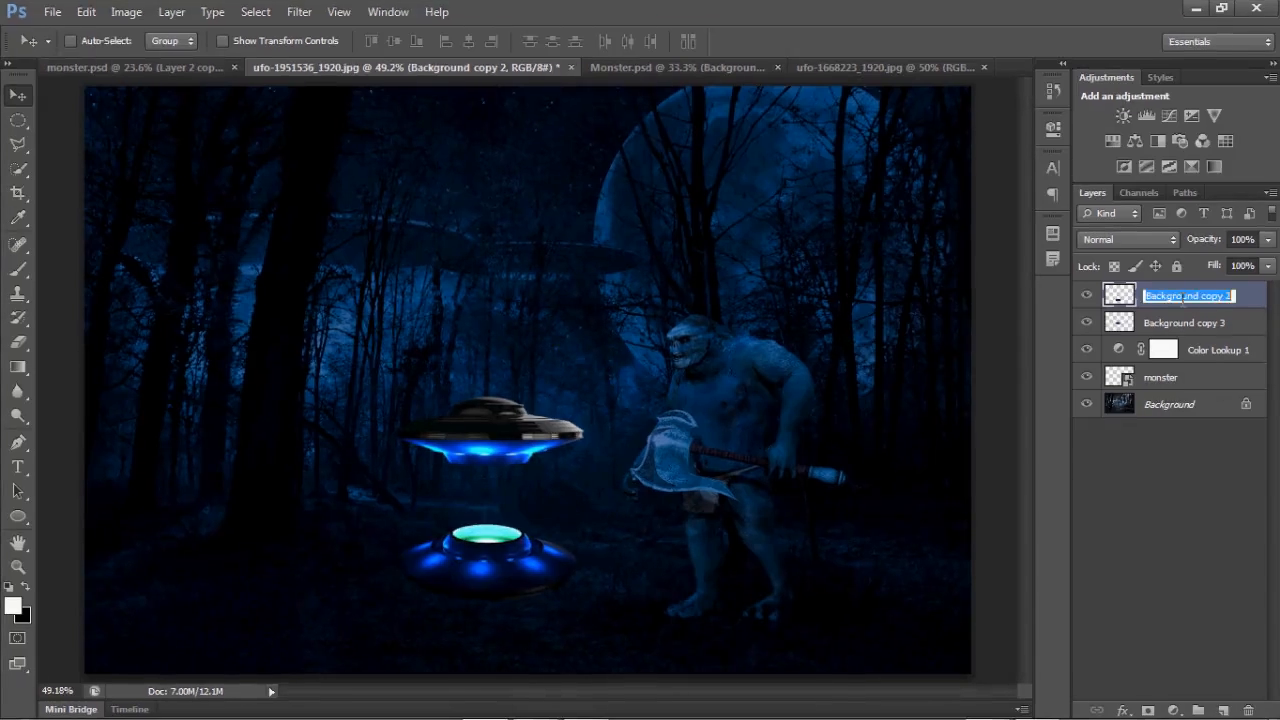
{"action": "key", "text": "BackSpace"}
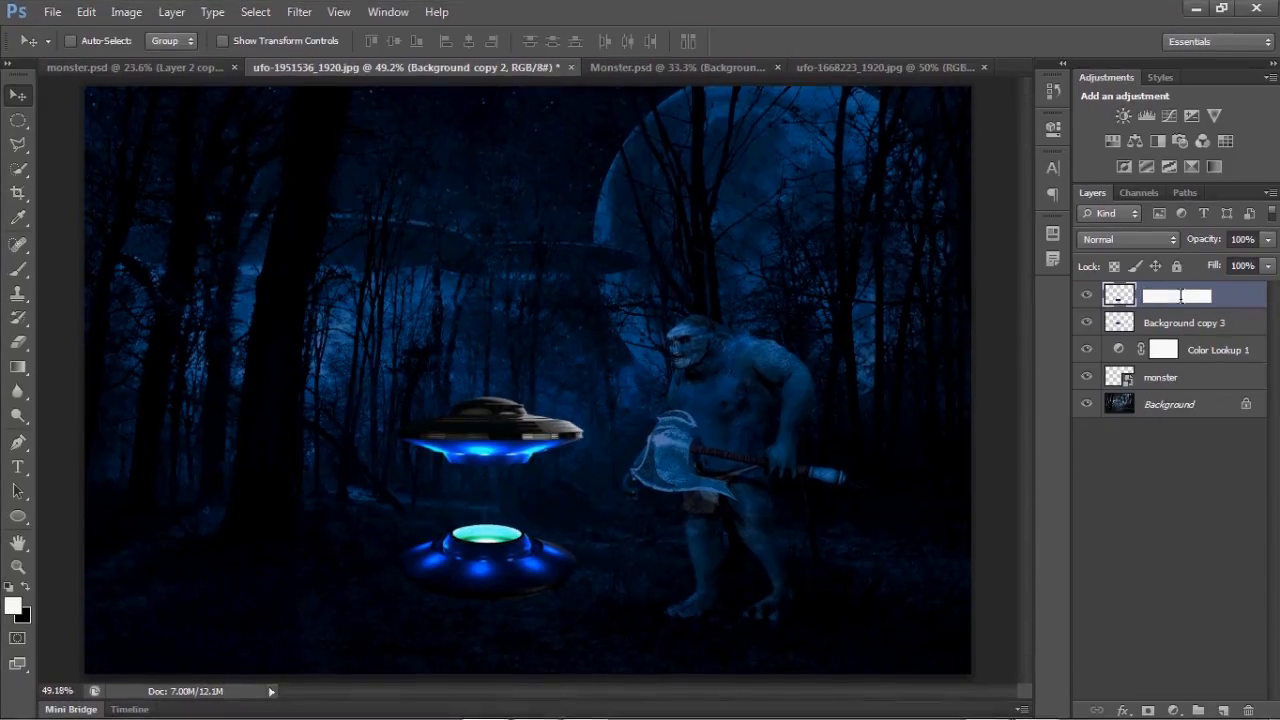
{"action": "type", "text": "bottom ship"}
{"action": "key", "text": "Return"}
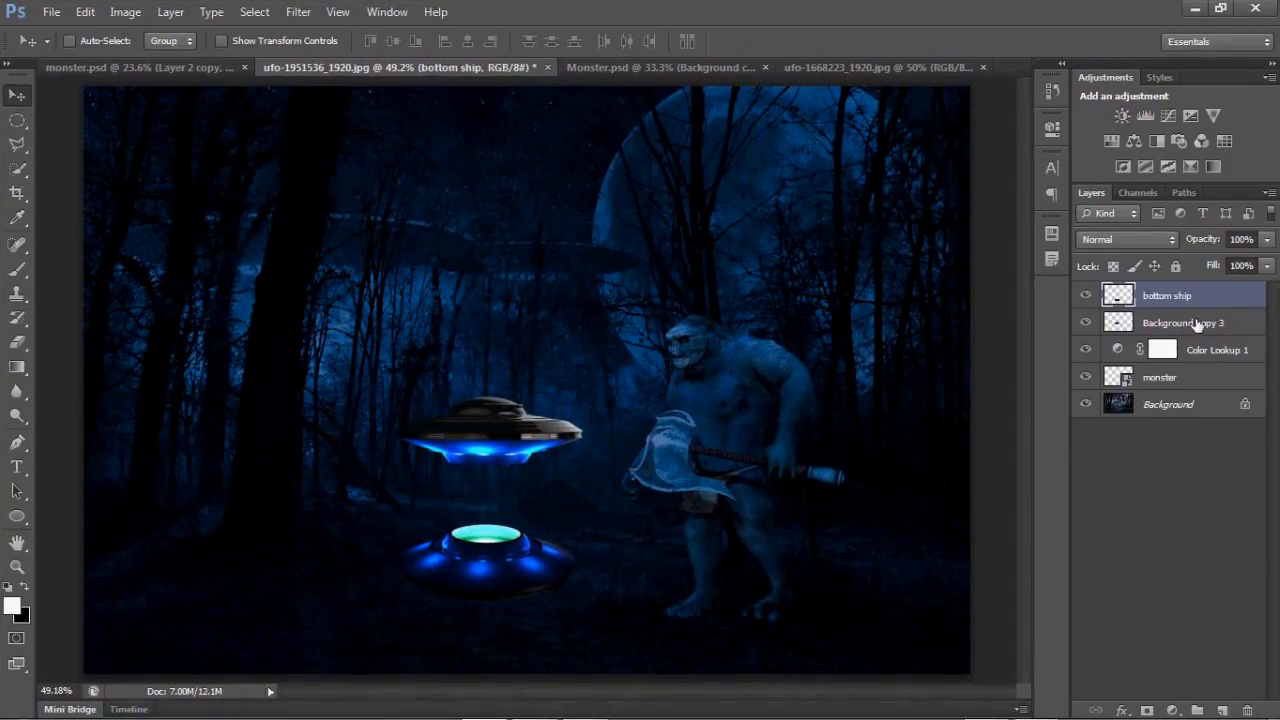
Rename the upper UFO's layer "top ship" and stack it above the bottom ship layer.
{"action": "double_click", "coordinate": [1197, 322]}
{"action": "type", "text": "top"}
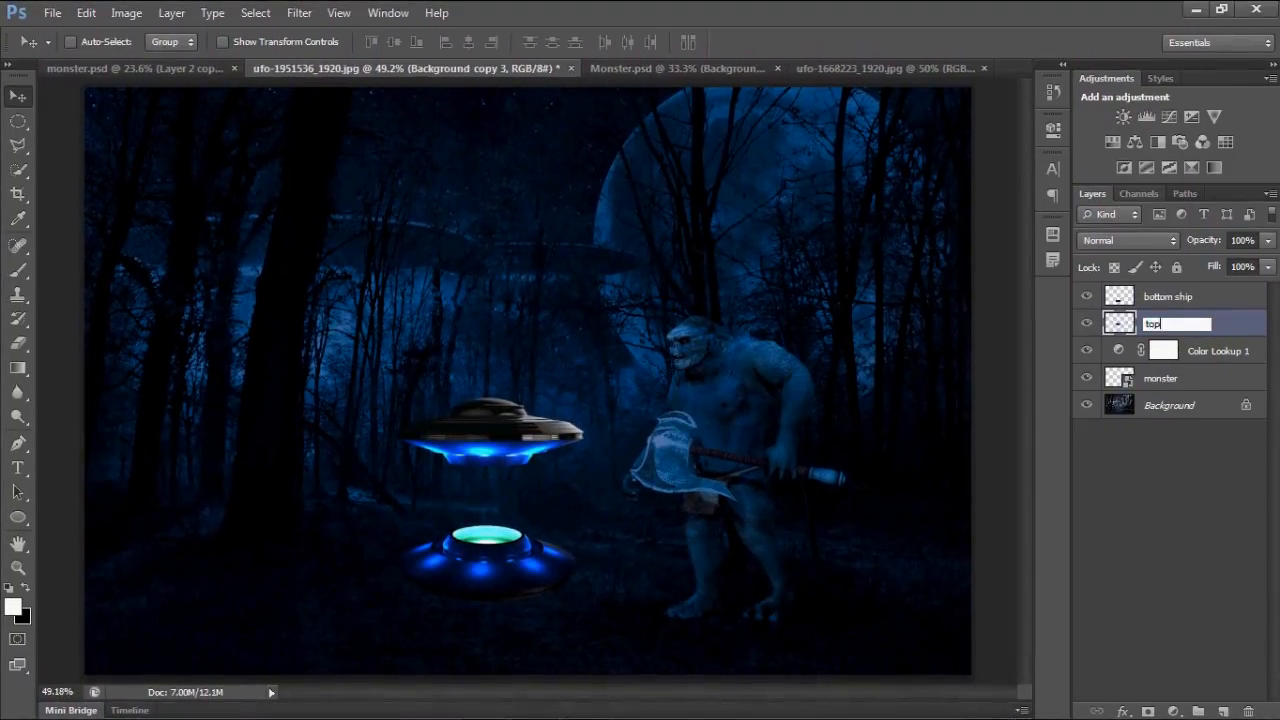
{"action": "type", "text": " ship"}
{"action": "key", "text": "Return"}
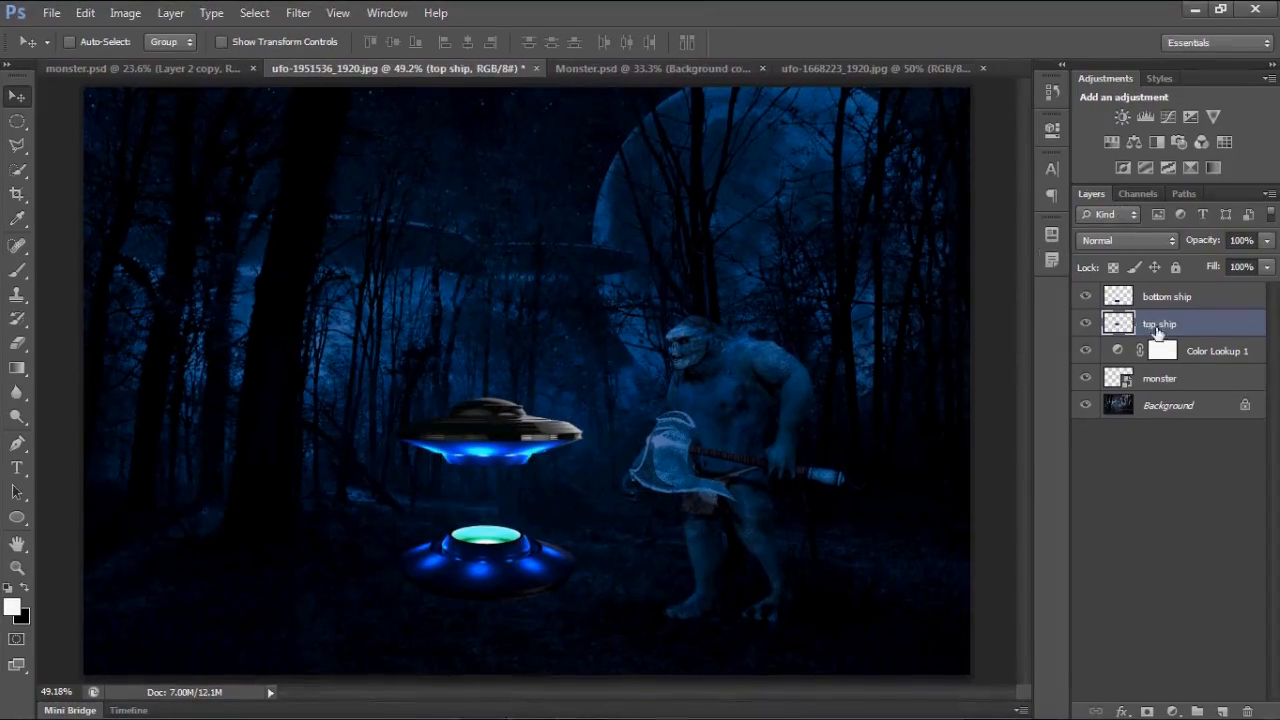
{"action": "left_click_drag", "start_coordinate": [1158, 323], "coordinate": [1157, 294]}
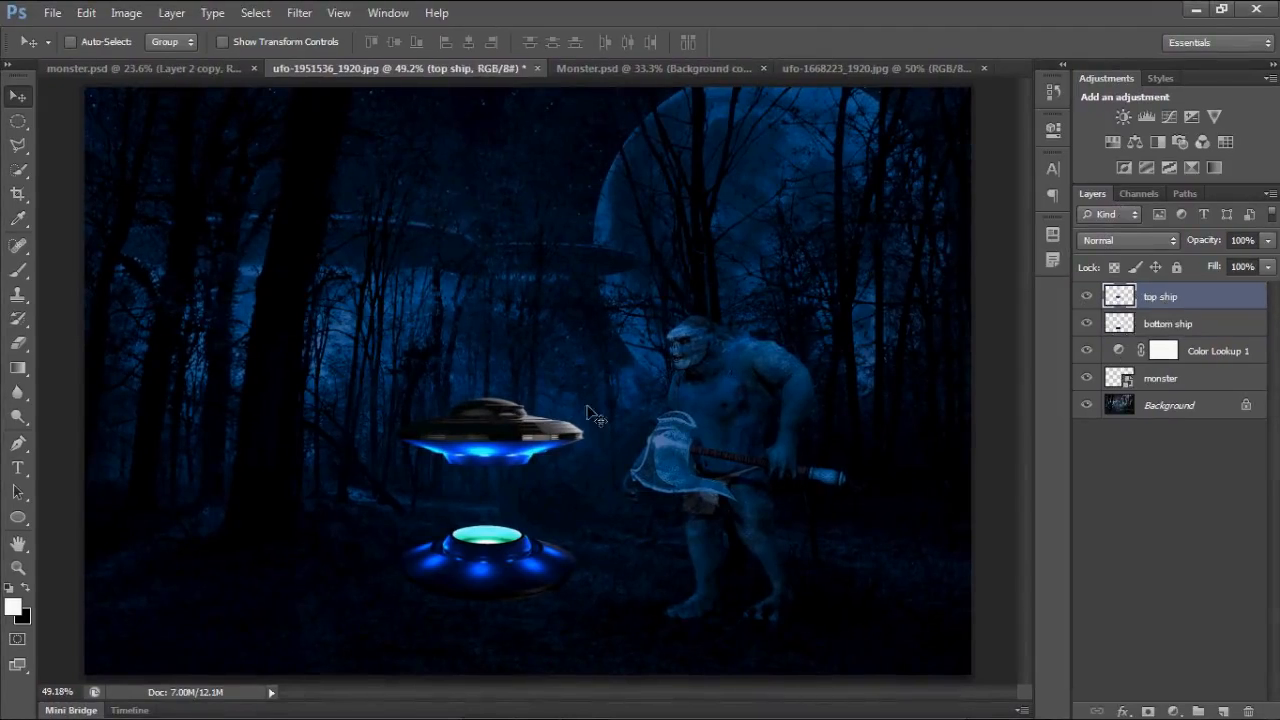
Raise the top ship to the monster's head height and lower the bottom ship onto the ground near the monster's feet.
{"action": "left_click_drag", "start_coordinate": [472, 419], "coordinate": [485, 318]}
{"action": "left_click", "coordinate": [1138, 323]}
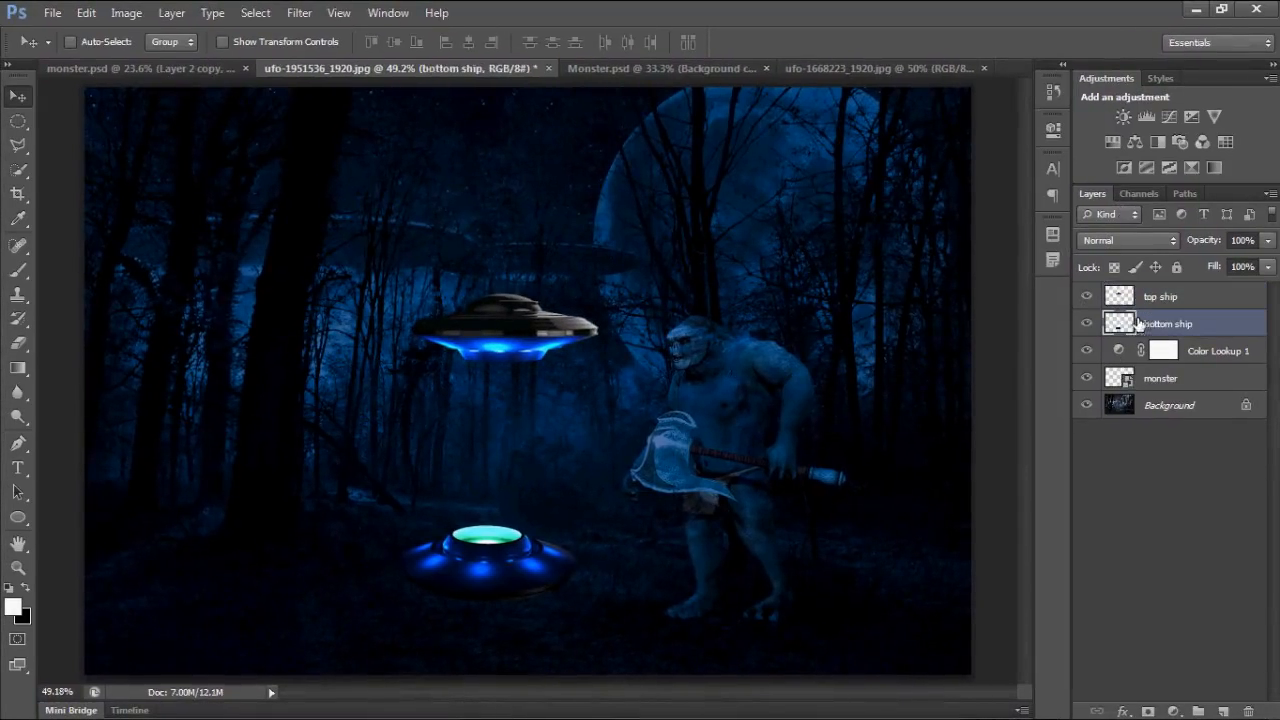
{"action": "left_click_drag", "start_coordinate": [532, 470], "coordinate": [548, 497]}
{"action": "key", "text": "ctrl+z"}
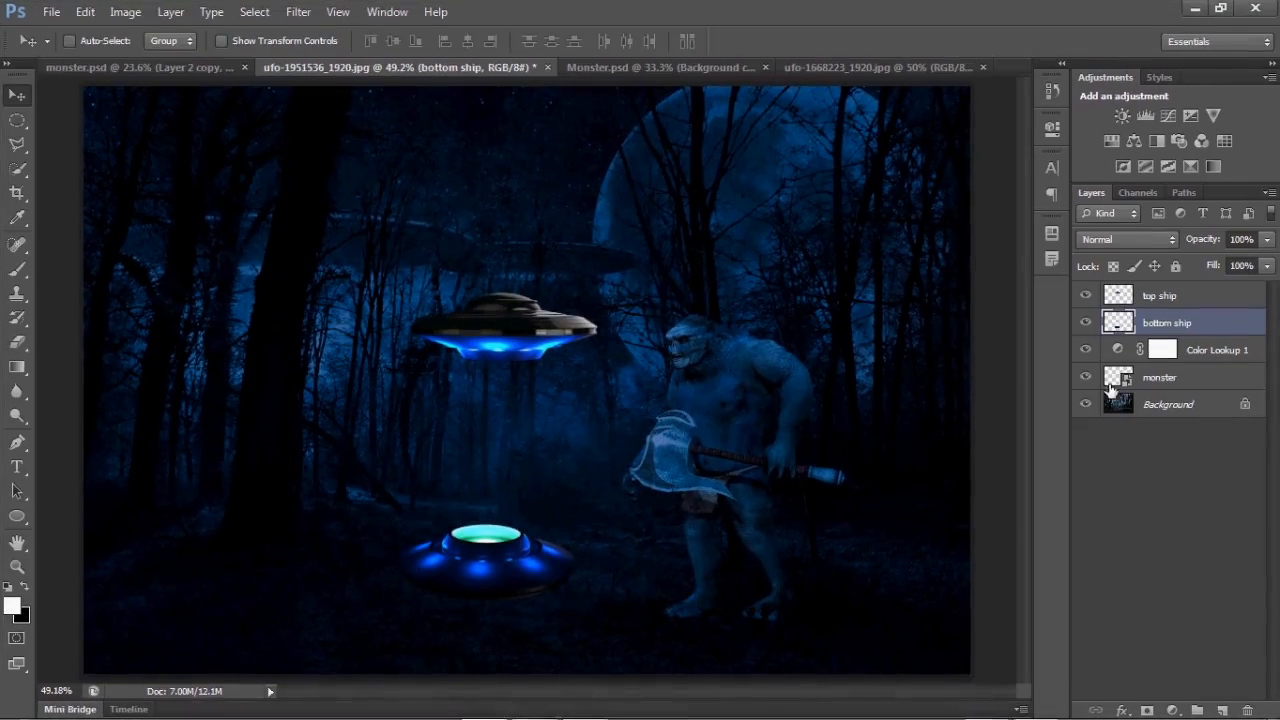
{"action": "left_click_drag", "start_coordinate": [540, 550], "coordinate": [588, 578]}
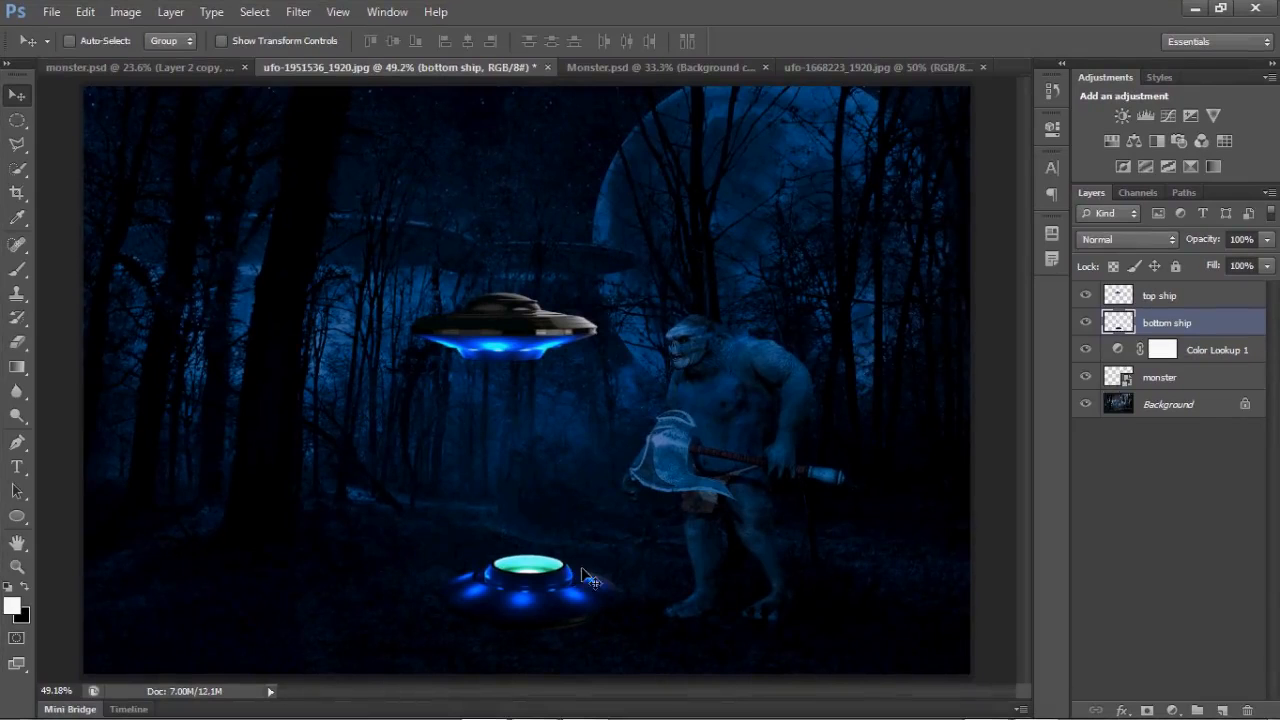
Move the top ship over the bottom ship and align the horizontal centers of both ship layers.
{"action": "left_click", "coordinate": [1198, 296]}
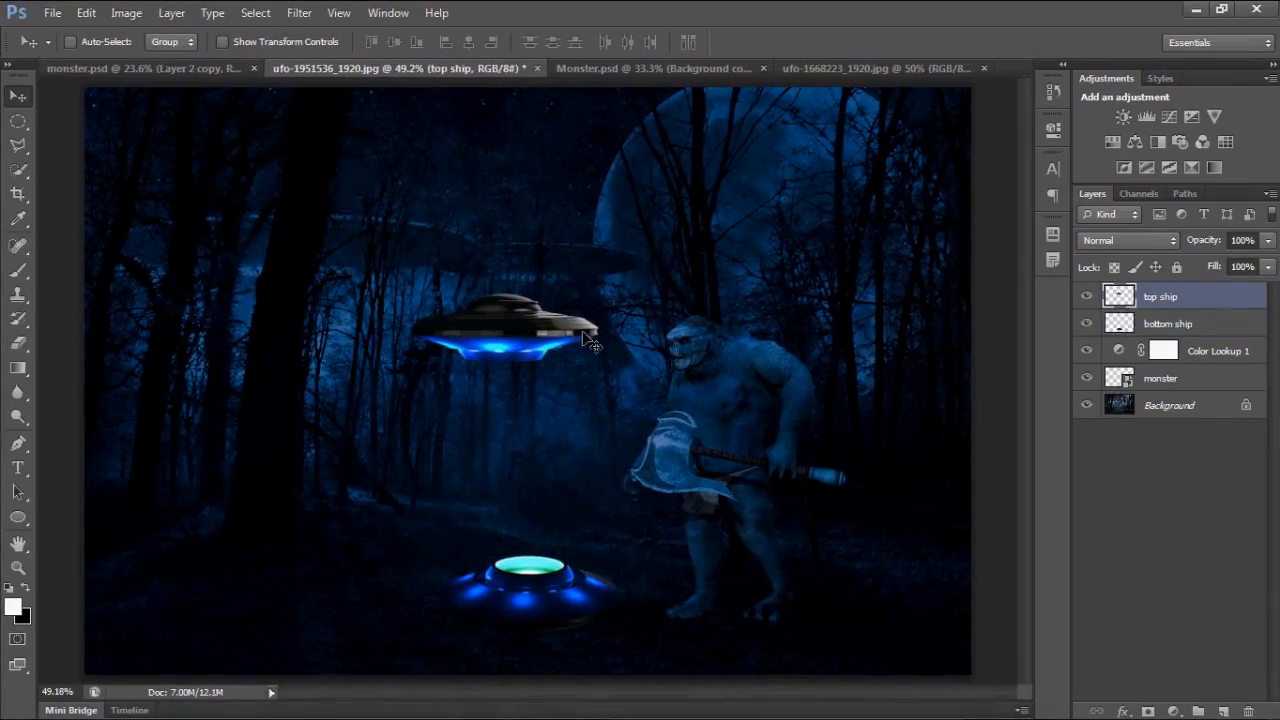
{"action": "left_click_drag", "start_coordinate": [590, 341], "coordinate": [620, 342]}
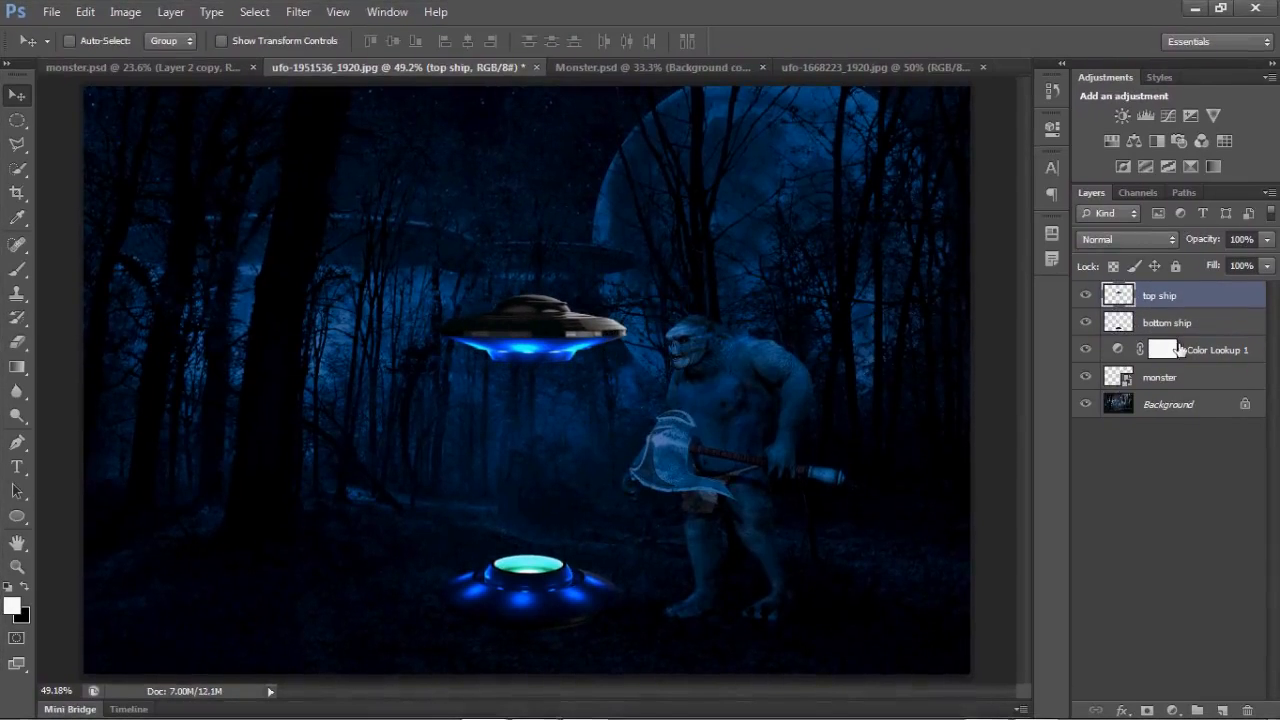
{"action": "left_click", "coordinate": [1159, 322], "text": "ctrl"}
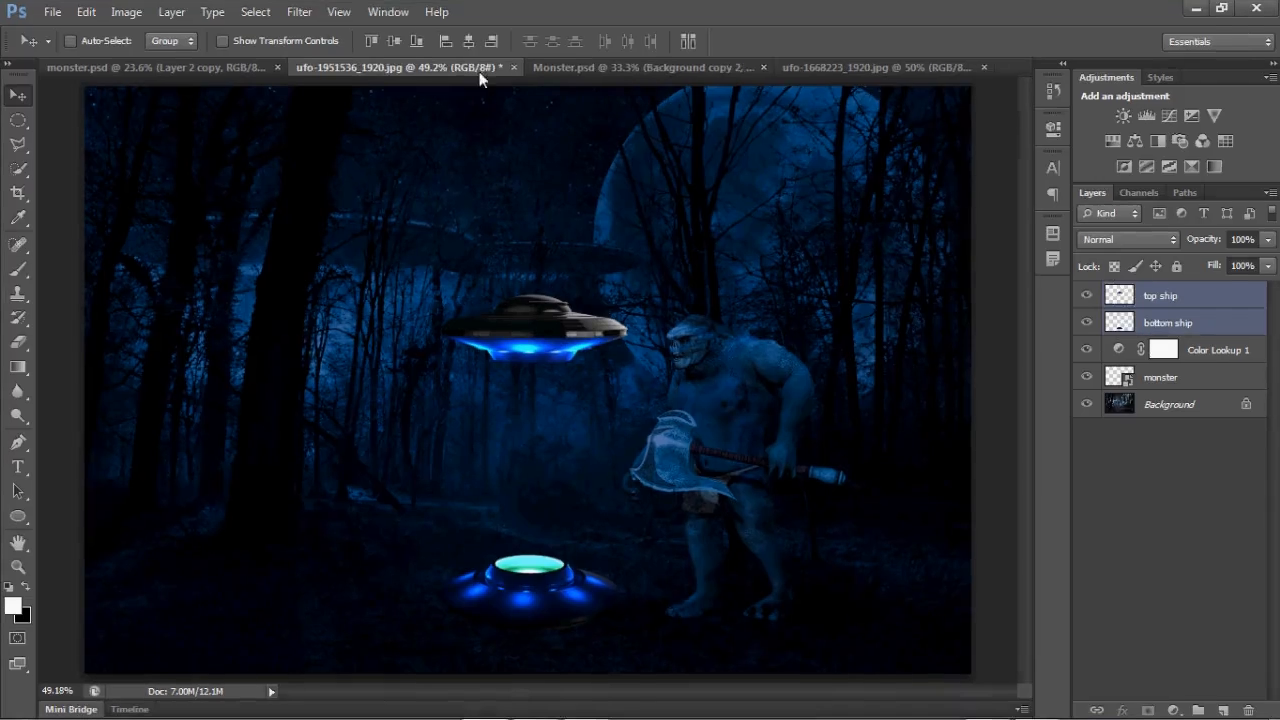
{"action": "left_click", "coordinate": [468, 42]}
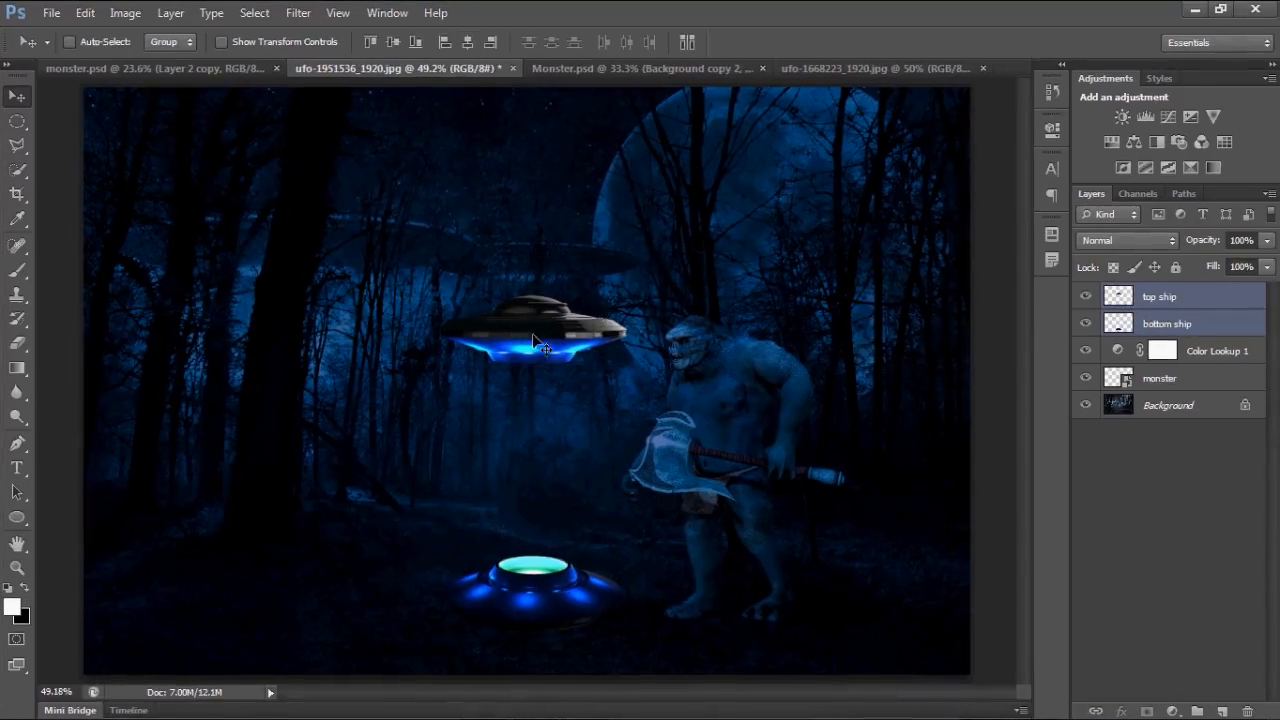
Move both ship layers together slightly farther away from the monster and deselect the layers.
{"action": "left_click_drag", "start_coordinate": [532, 338], "coordinate": [491, 342]}
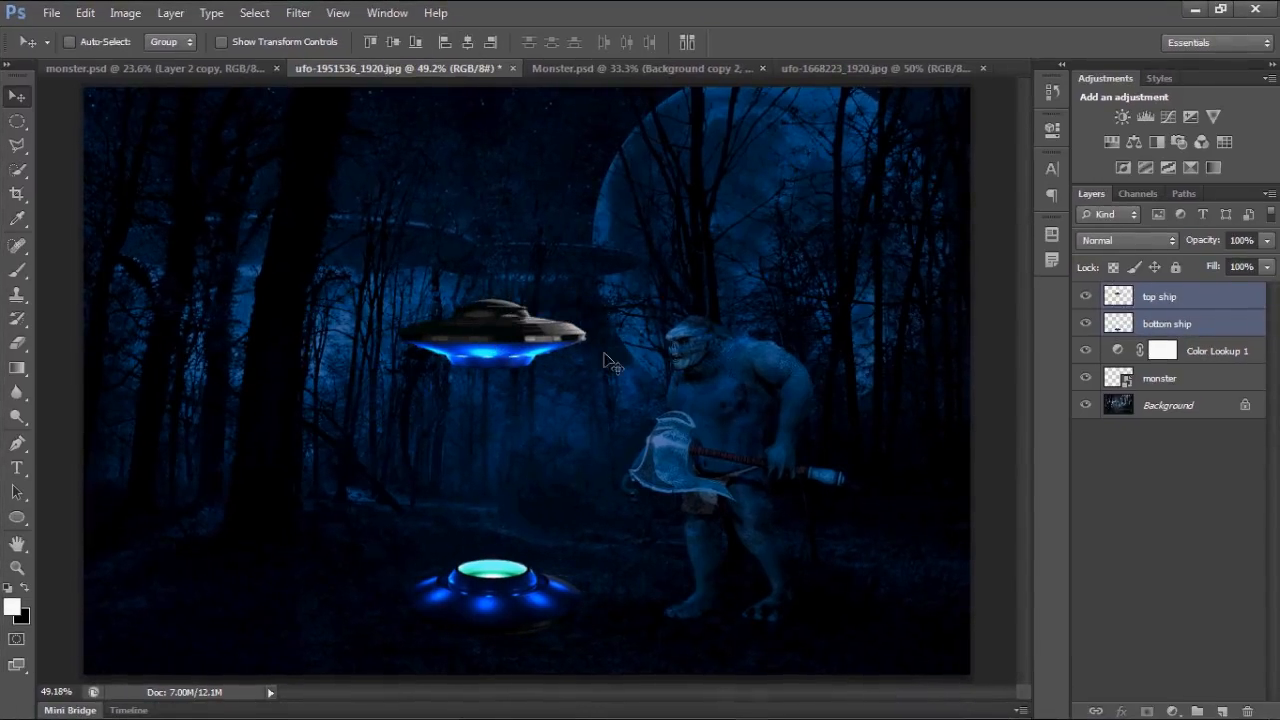
{"action": "left_click", "coordinate": [1130, 422]}
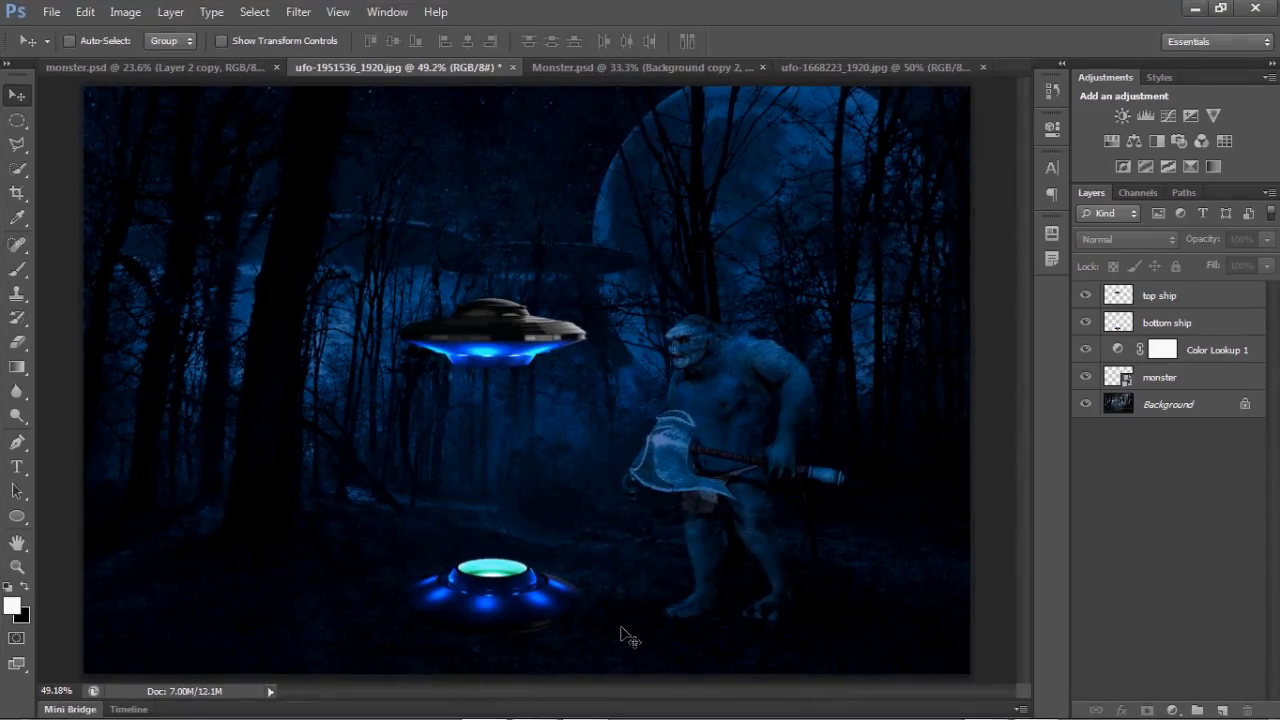
Draw a white ellipse about 436 by 131 px over the bottom ship, on a shape layer above the top ship layer.
{"action": "left_click", "coordinate": [1175, 302]}
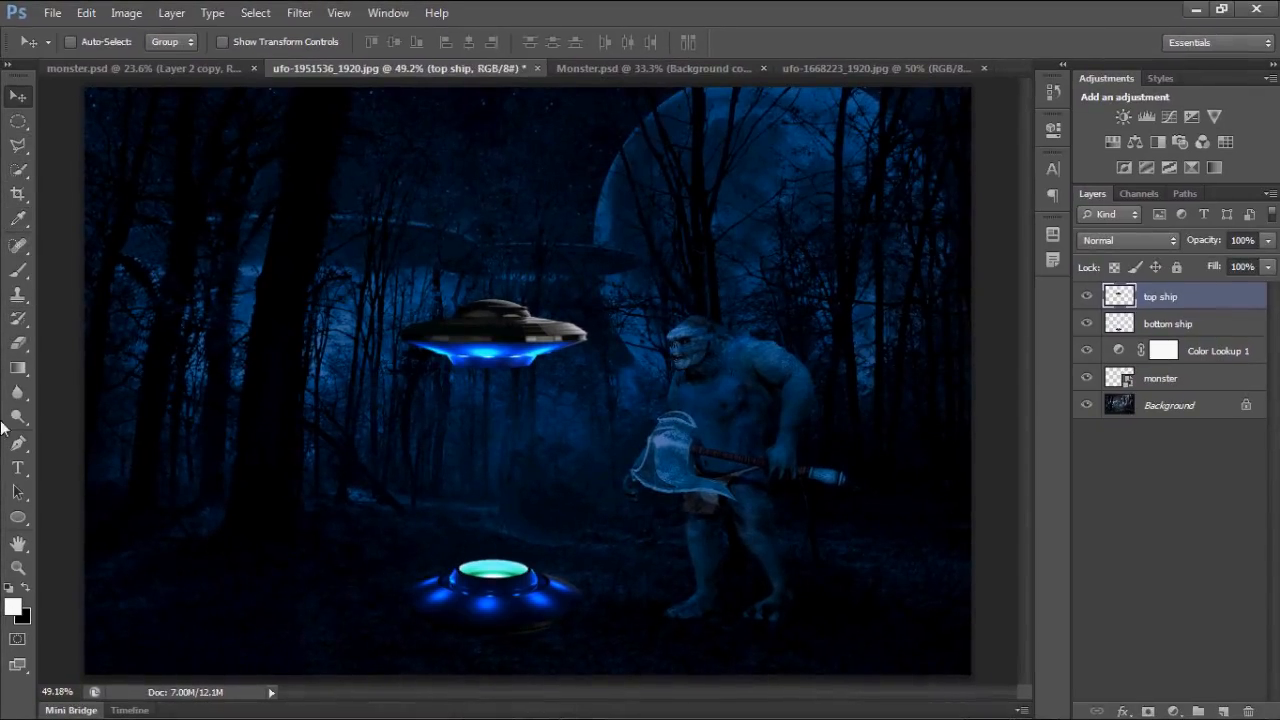
{"action": "left_click", "coordinate": [17, 517]}
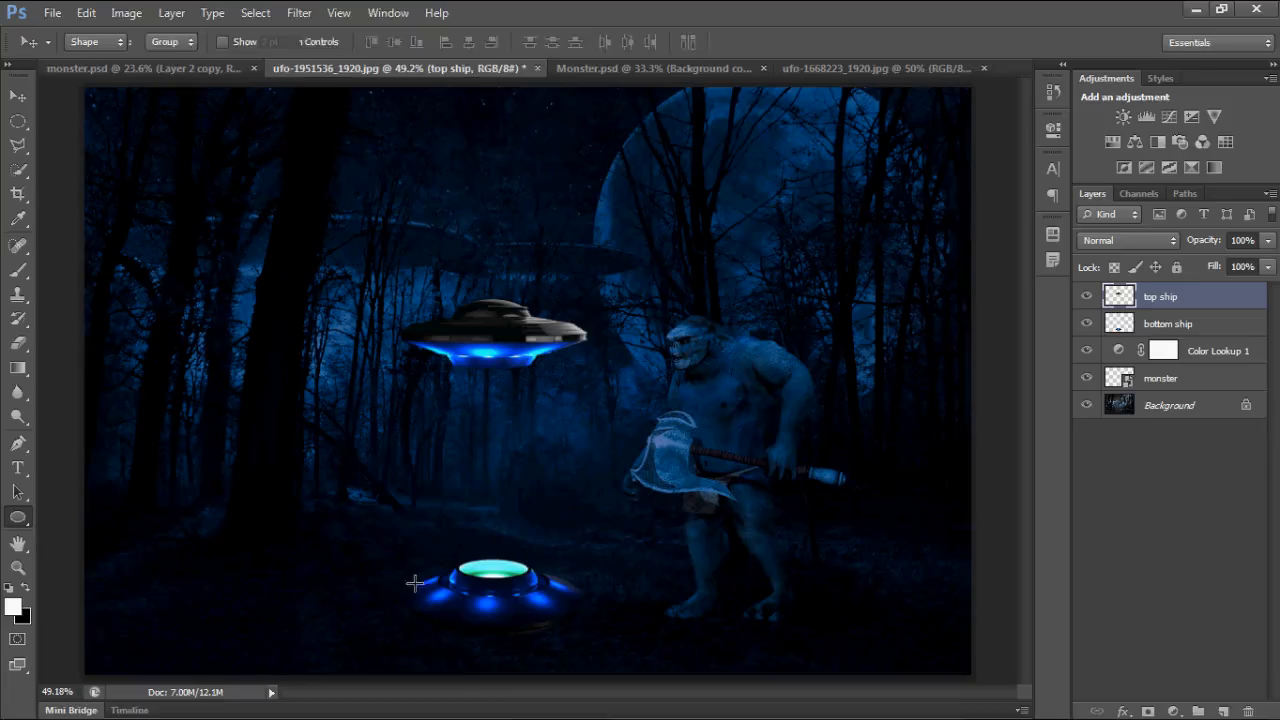
{"action": "left_click_drag", "start_coordinate": [390, 537], "coordinate": [588, 594]}
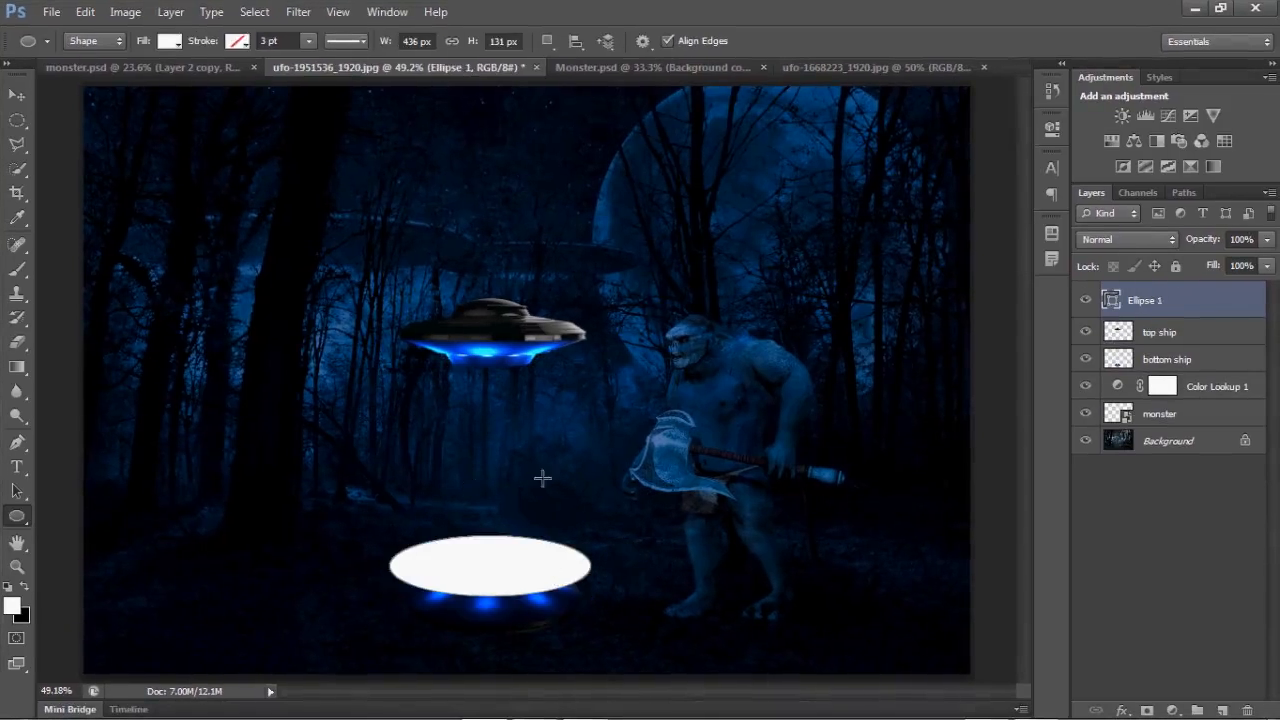
Rasterize the white ellipse and apply a Gaussian Blur with a 49-pixel radius.
{"action": "left_click", "coordinate": [271, 14]}
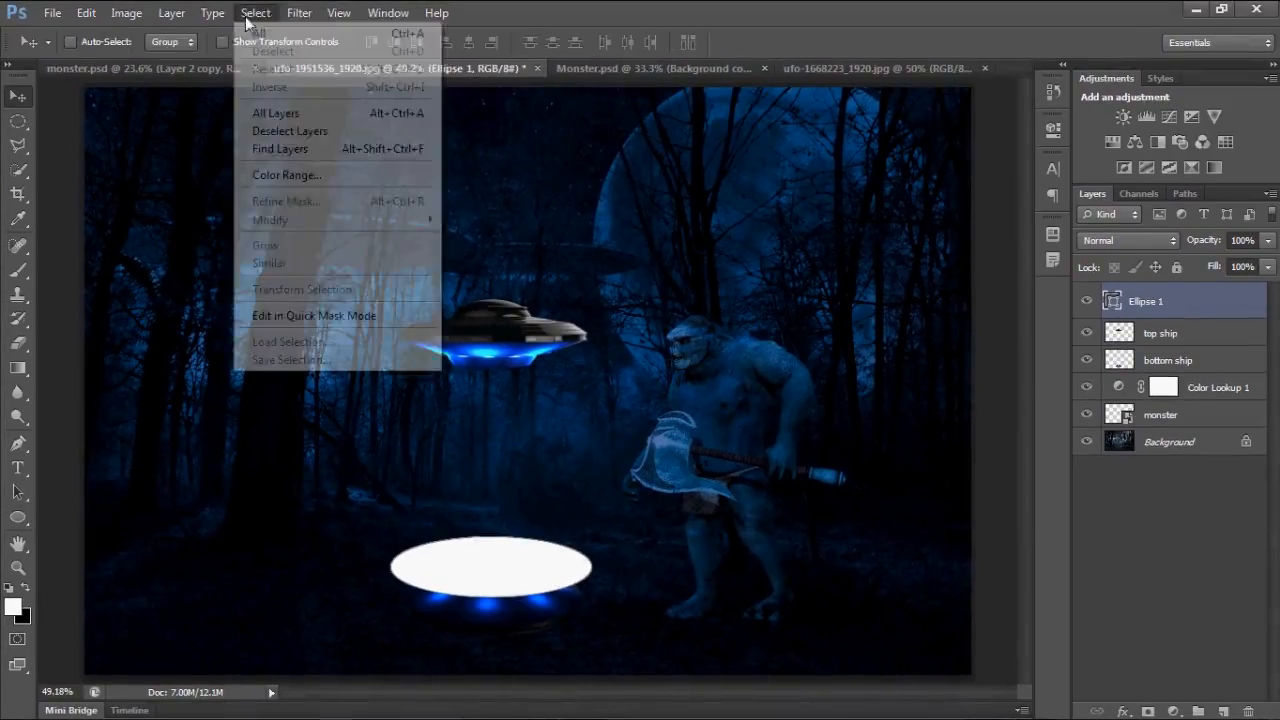
{"action": "mouse_move", "coordinate": [378, 205]}
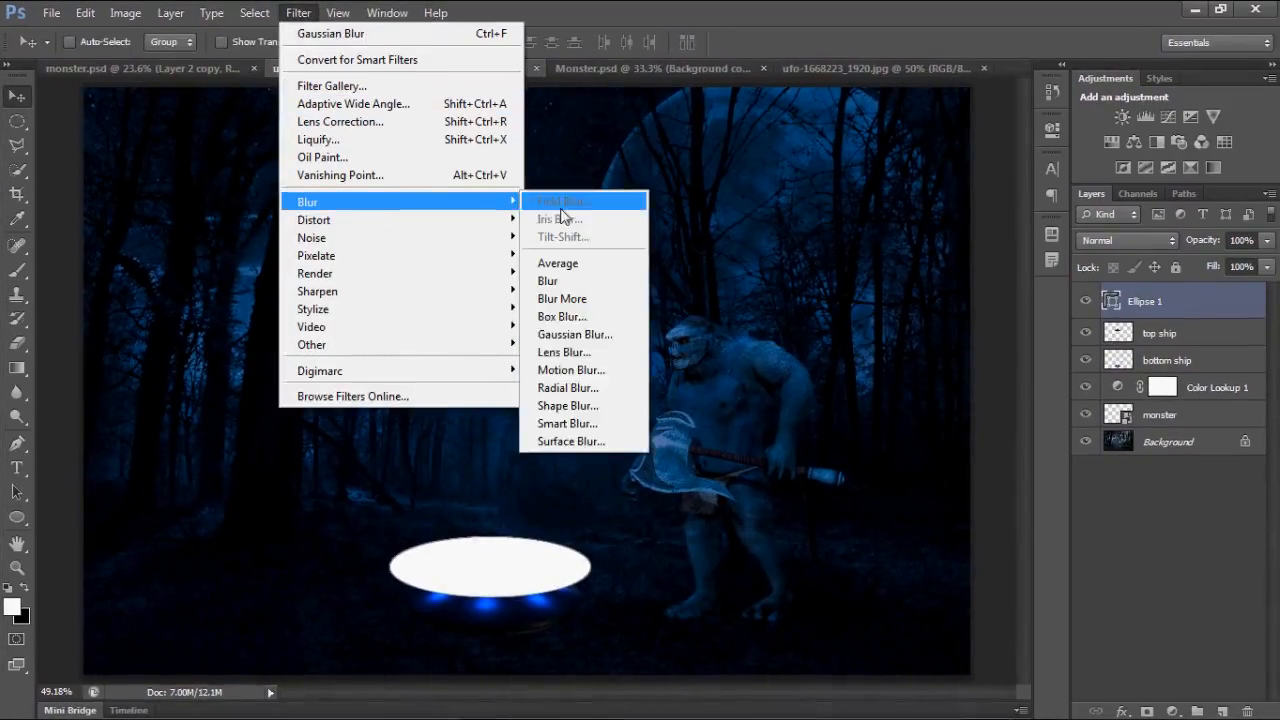
{"action": "left_click", "coordinate": [585, 331]}
{"action": "left_click", "coordinate": [580, 289]}
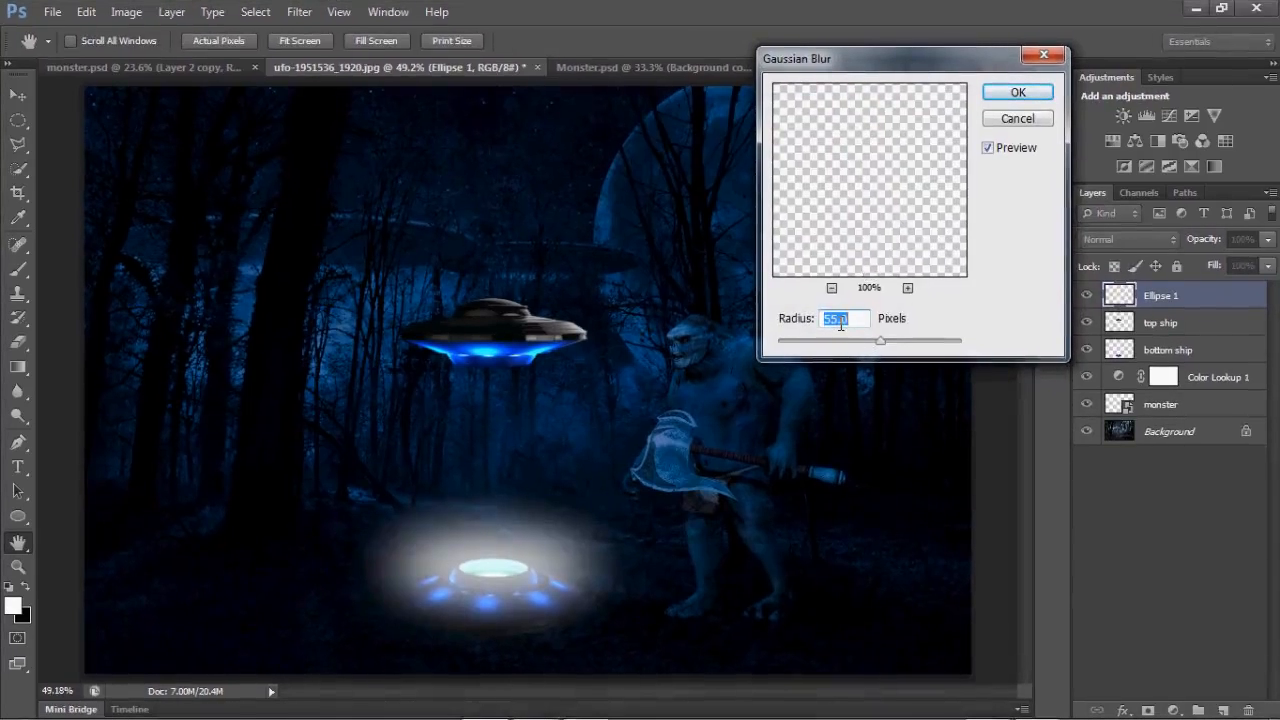
{"action": "type", "text": "10"}
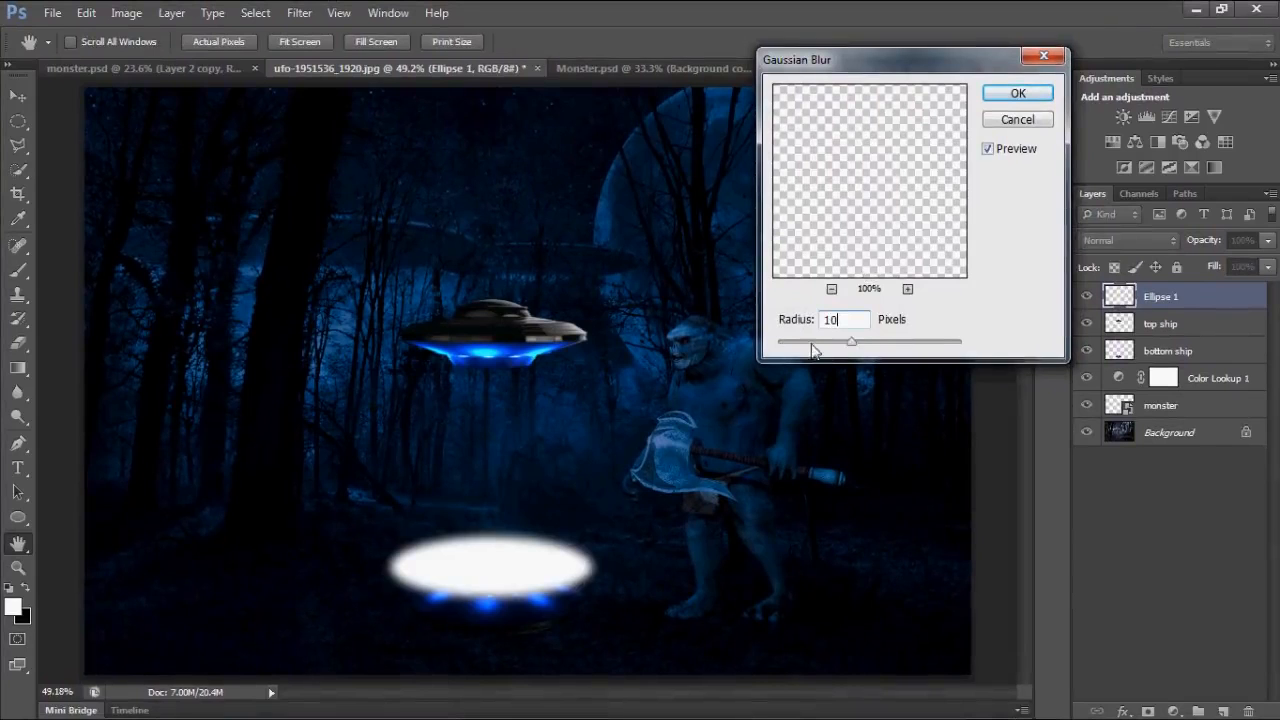
{"action": "left_click_drag", "start_coordinate": [850, 342], "coordinate": [876, 342]}
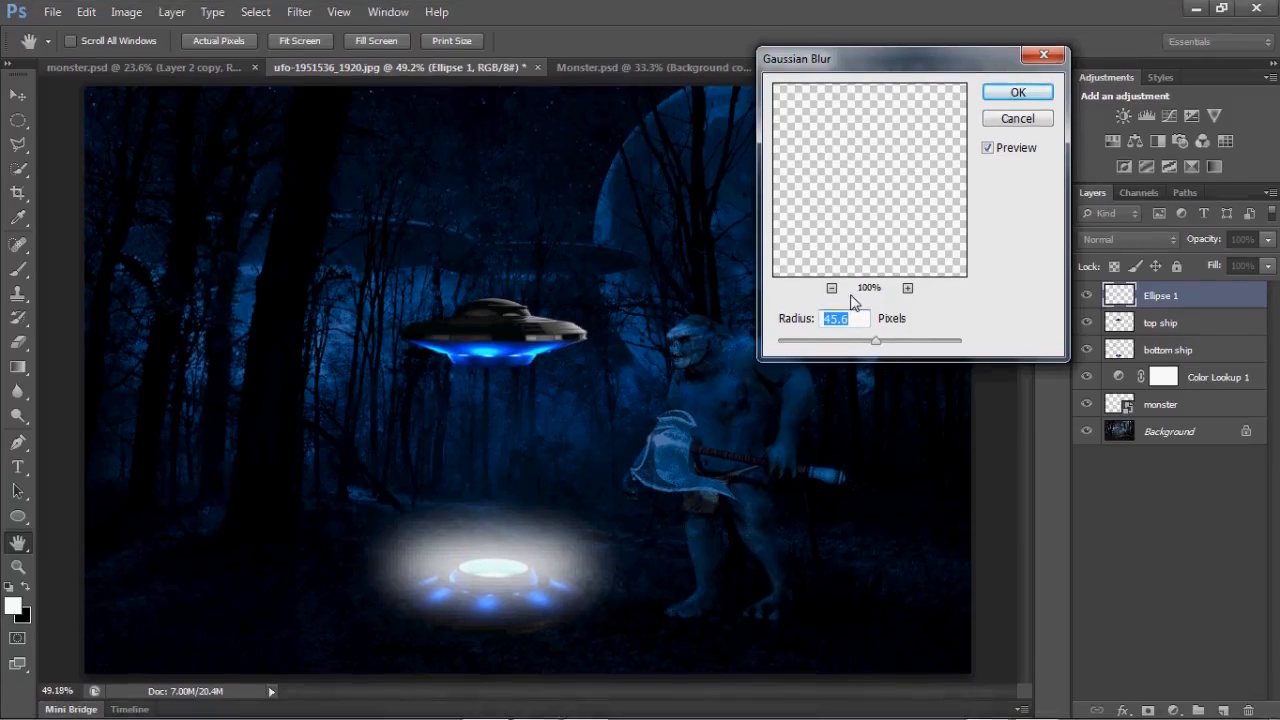
{"action": "type", "text": "49"}
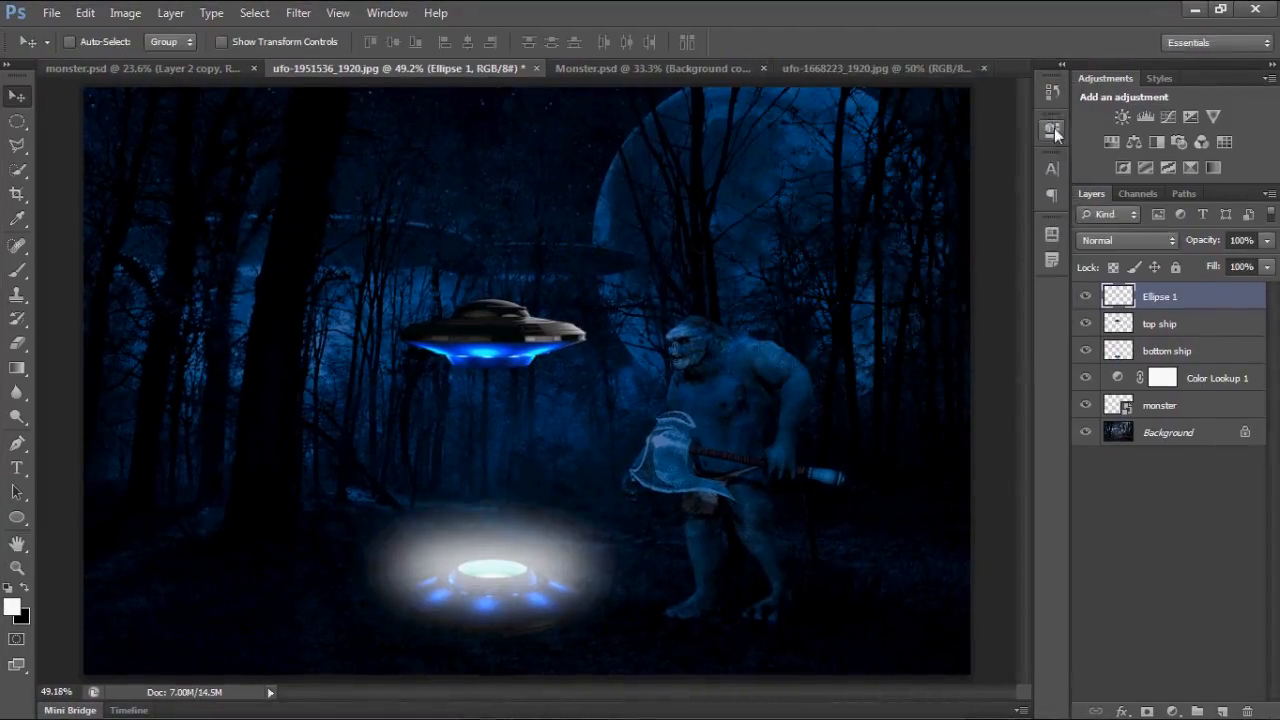
Set the blurred ellipse's blend mode to Overlay and place its layer beneath the bottom ship layer.
{"action": "left_click", "coordinate": [1137, 241]}
{"action": "left_click", "coordinate": [1123, 245]}
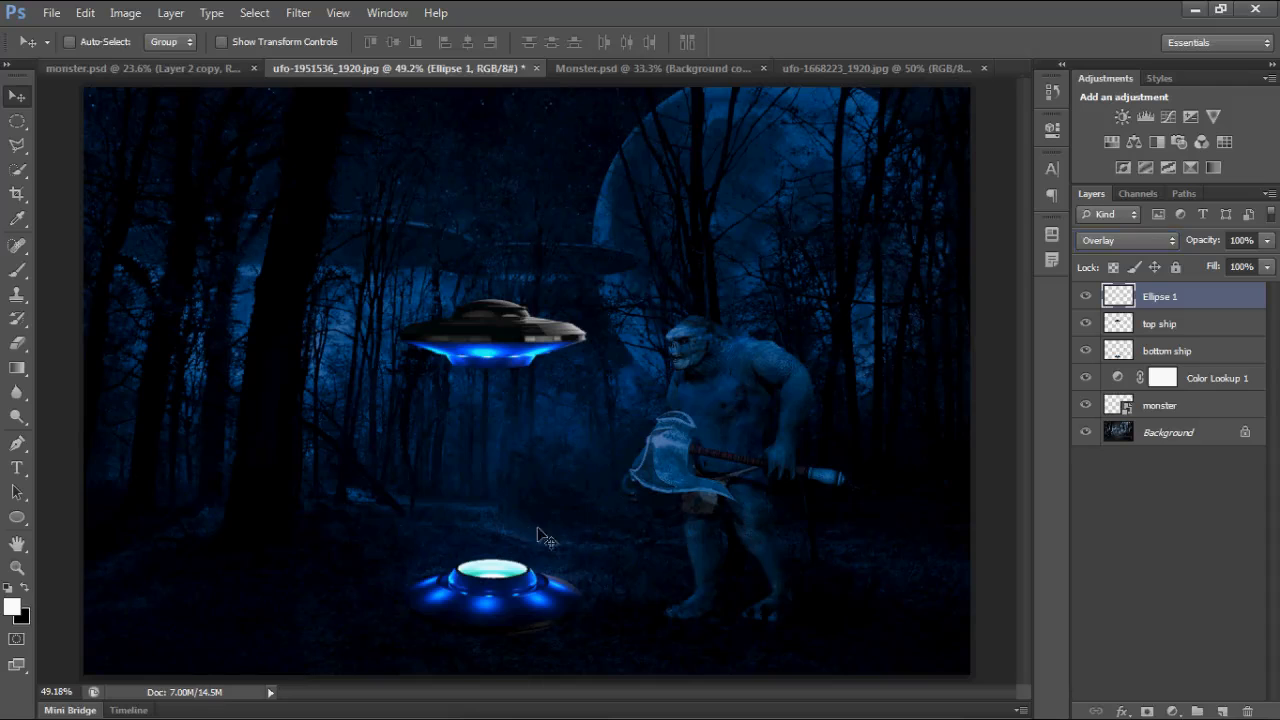
{"action": "left_click_drag", "start_coordinate": [1172, 305], "coordinate": [1166, 366]}
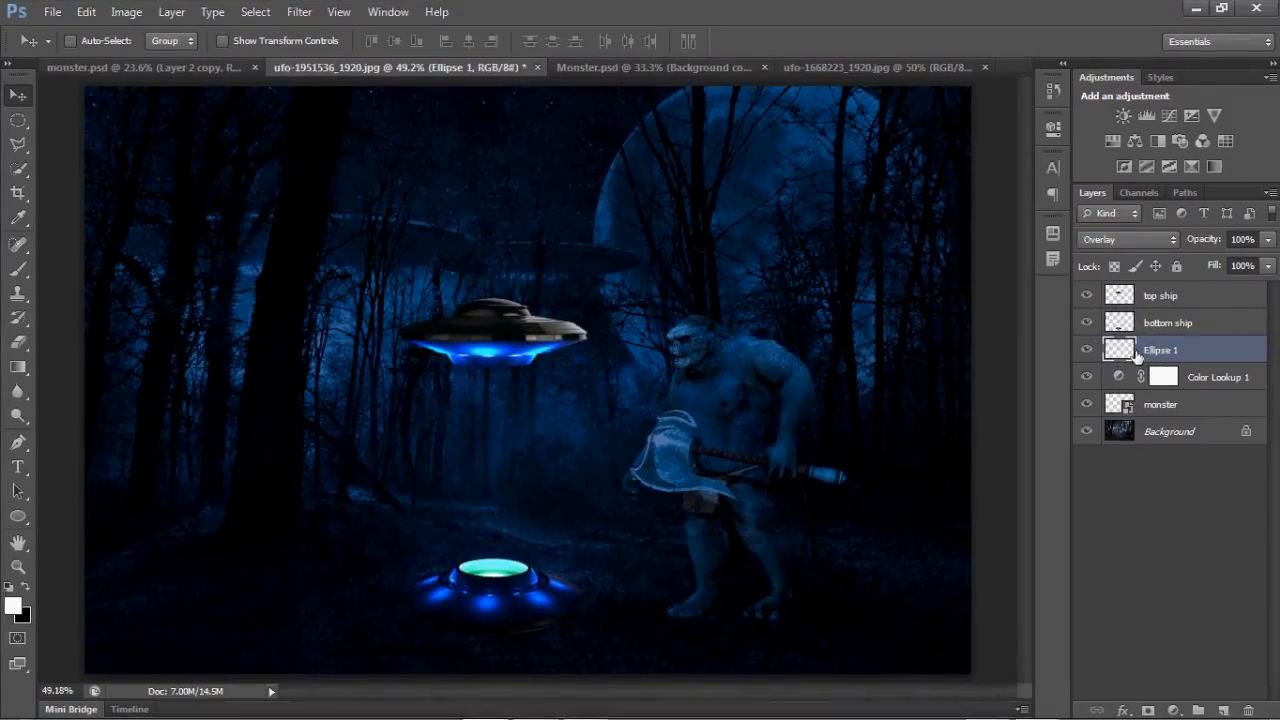
Duplicate the Overlay ellipse layer four times to intensify the glow around the bottom ship.
{"action": "key", "text": "ctrl+j"}
{"action": "key", "text": "ctrl+j"}
{"action": "key", "text": "ctrl+j"}
{"action": "key", "text": "ctrl+j"}
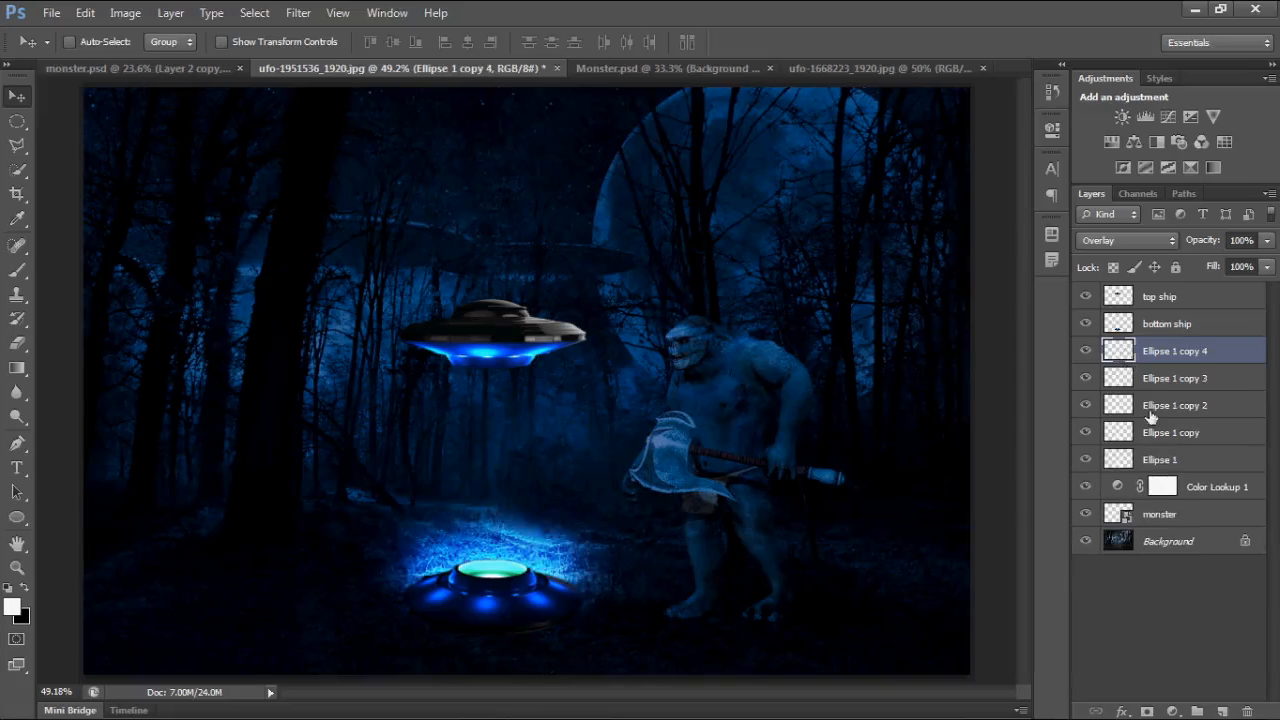
Group the four ellipse copies and name the group "ground light".
{"action": "left_click", "coordinate": [1173, 432], "text": "shift"}
{"action": "key", "text": "ctrl+g"}
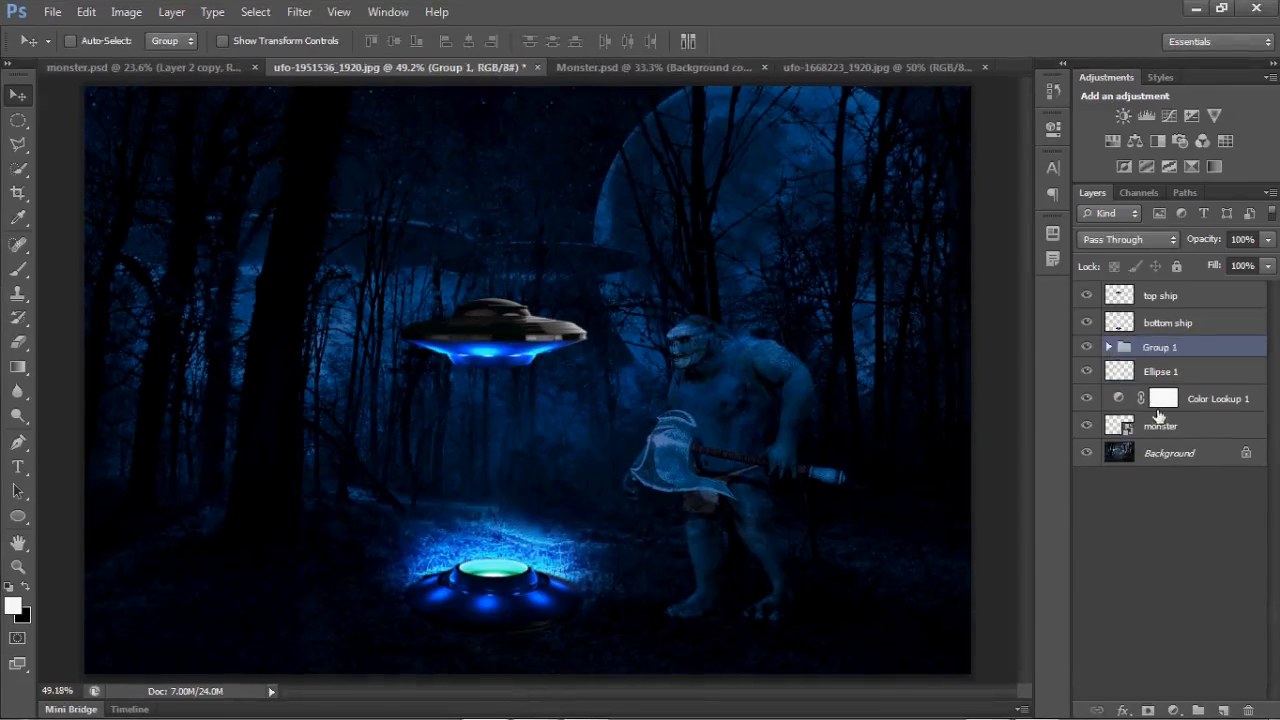
{"action": "type", "text": "gr"}
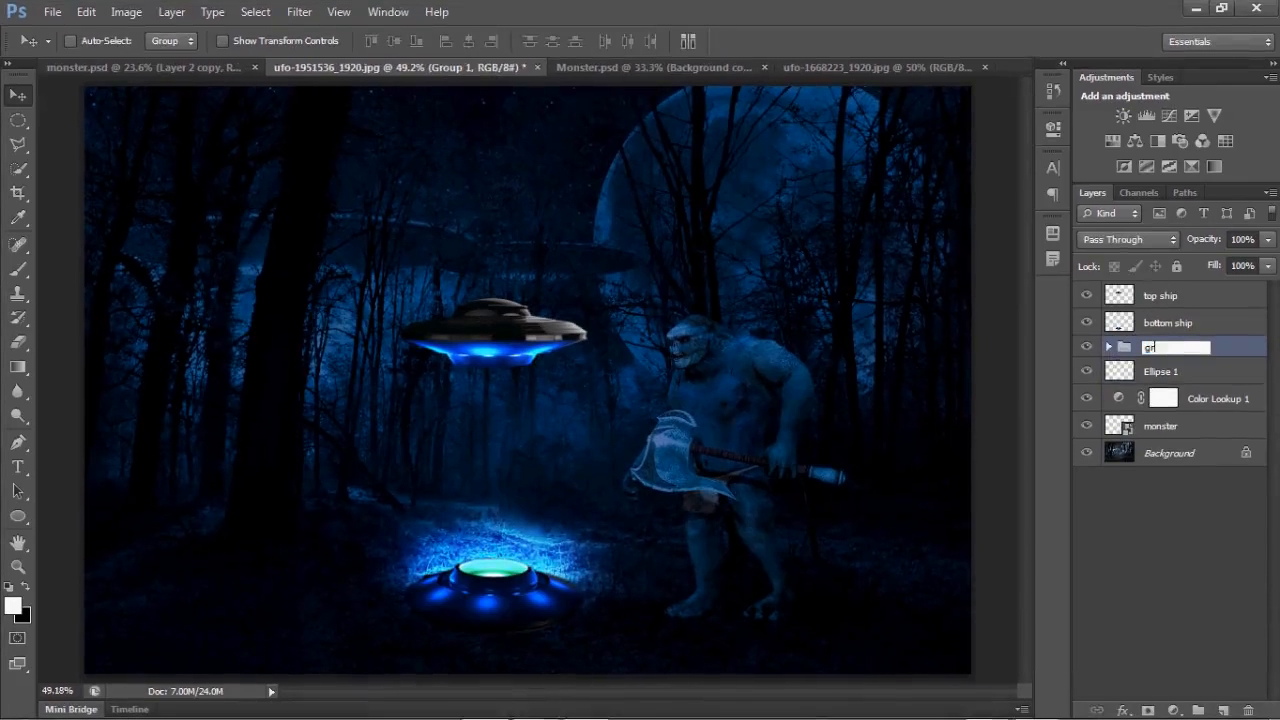
{"action": "type", "text": "ound light"}
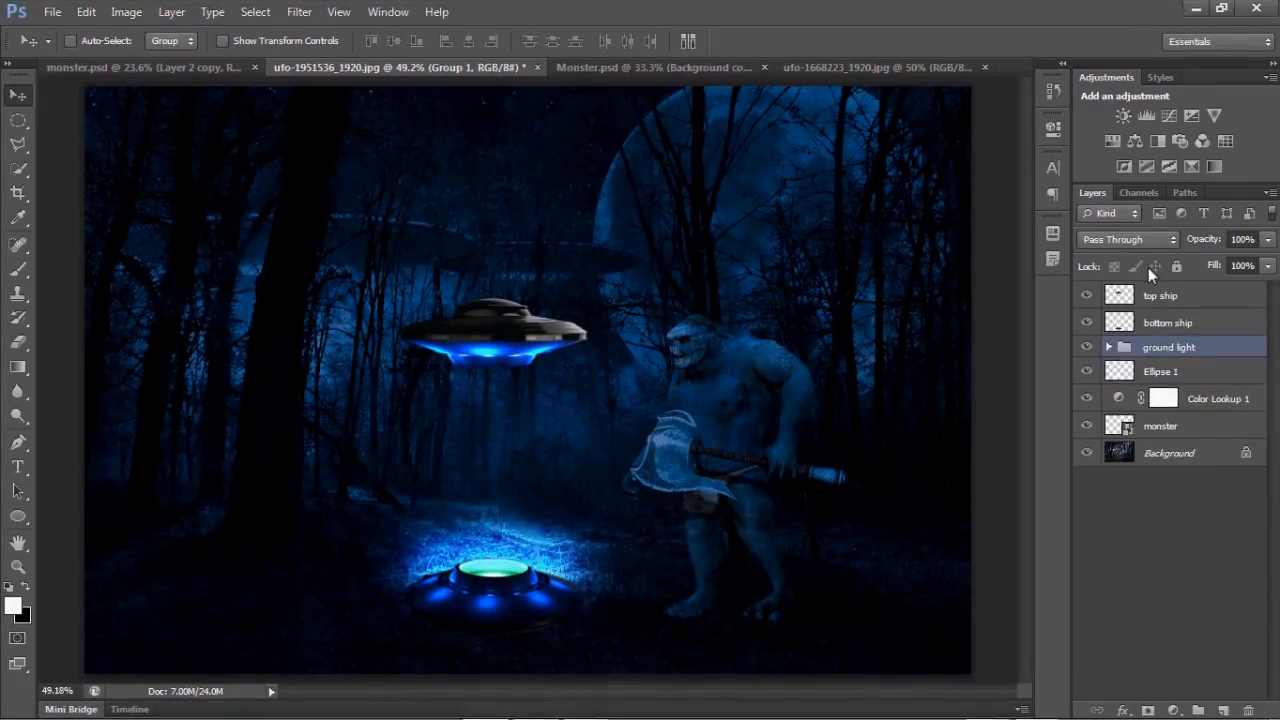
{"action": "key", "text": "Return"}
Toggle the ground light group's visibility to compare the glow, and move the original Ellipse 1 layer into the group.
{"action": "left_click_drag", "start_coordinate": [1160, 350], "coordinate": [1163, 367]}
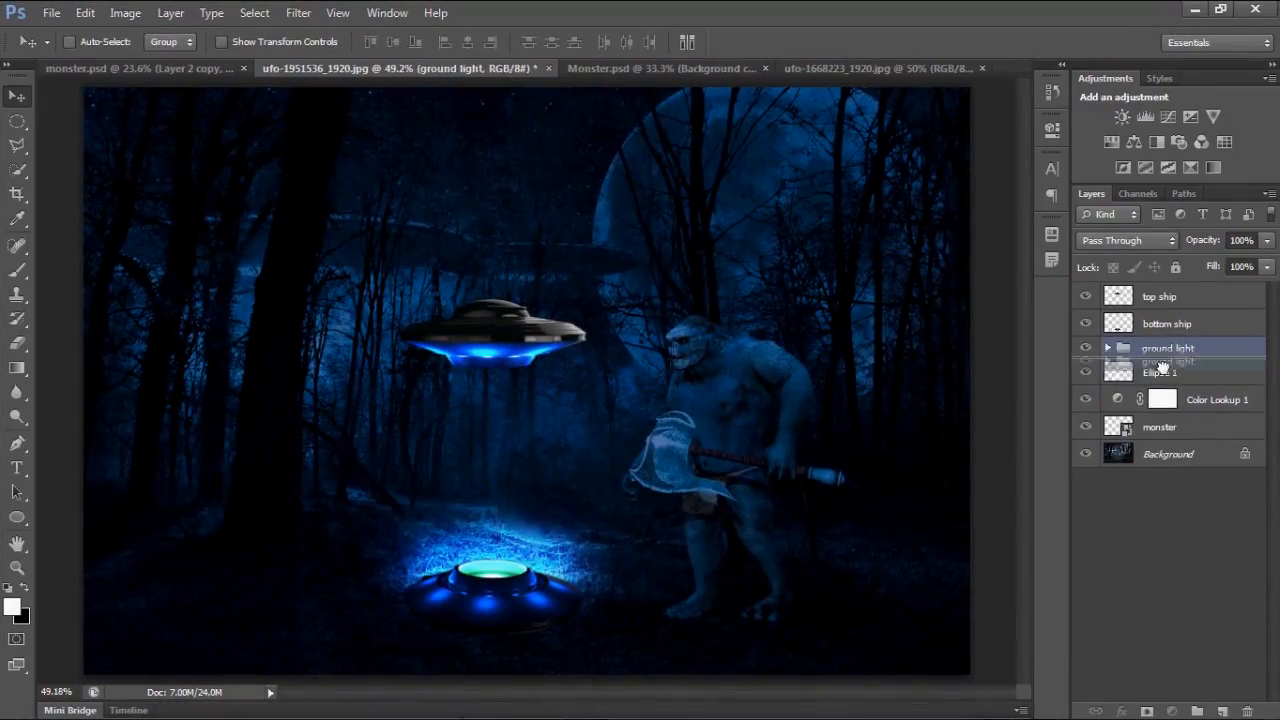
{"action": "left_click", "coordinate": [1162, 353]}
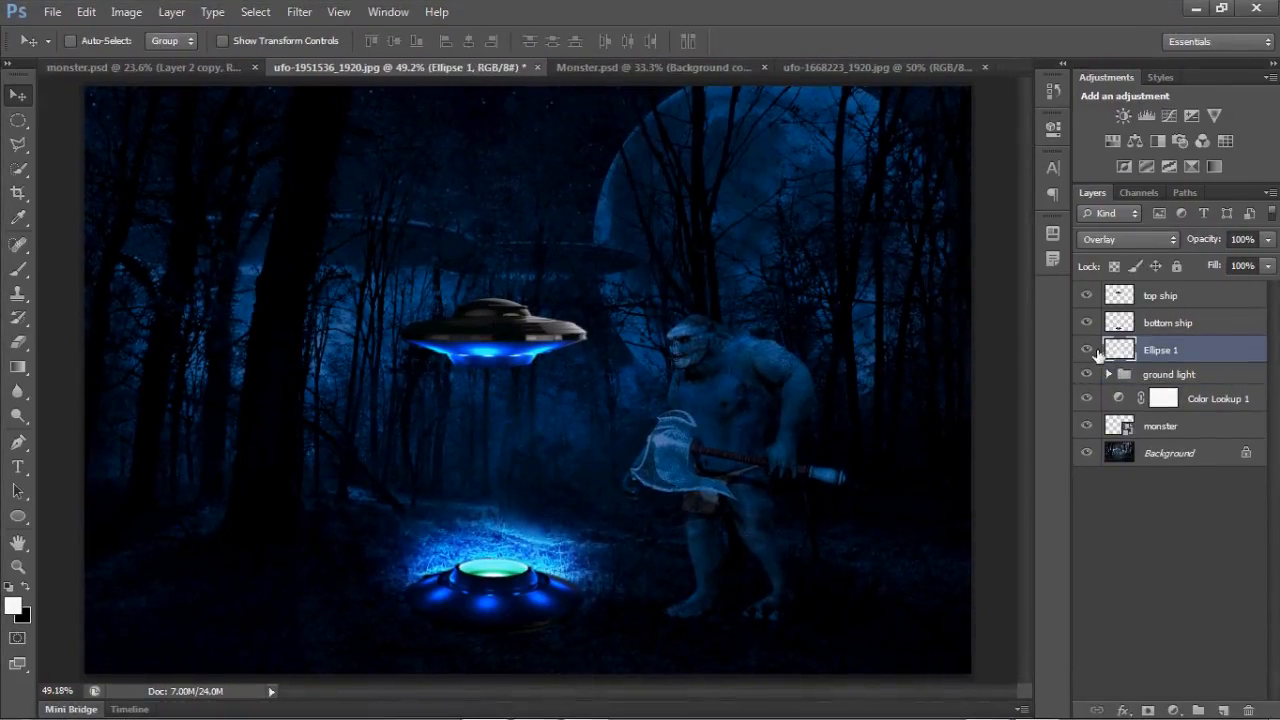
{"action": "left_click", "coordinate": [1086, 374]}
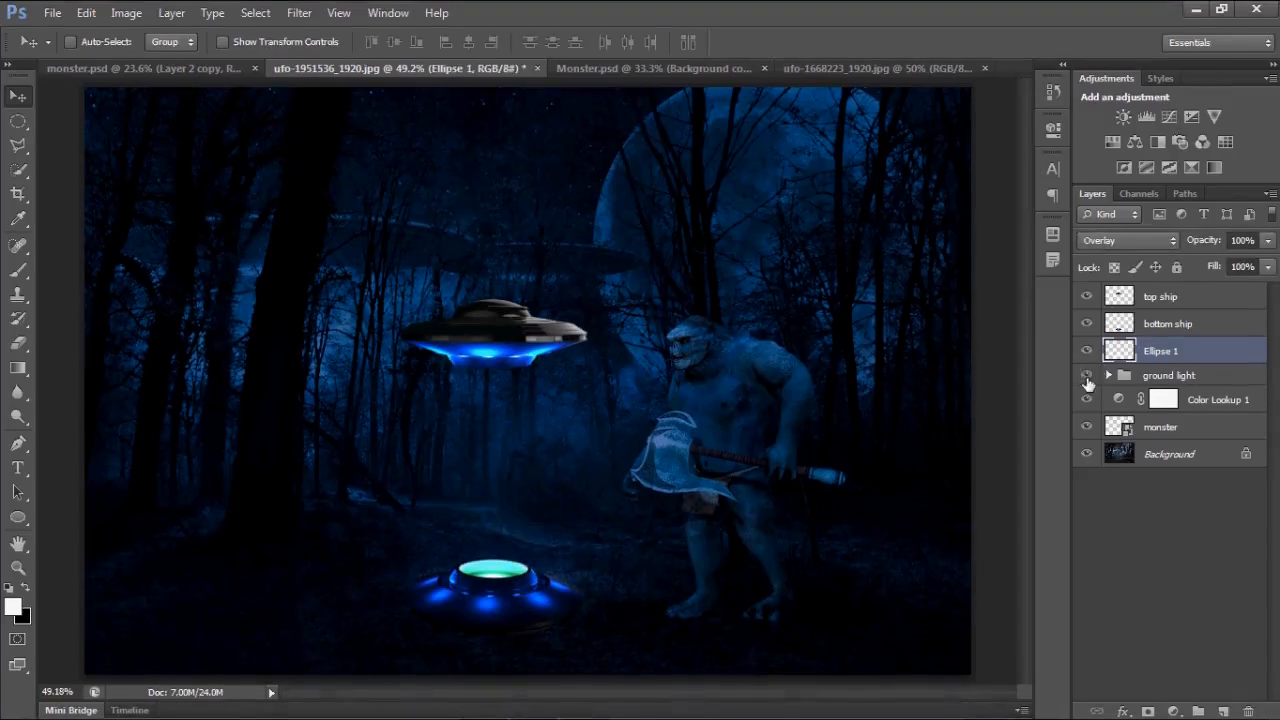
{"action": "left_click", "coordinate": [1087, 377]}
{"action": "left_click_drag", "start_coordinate": [1138, 354], "coordinate": [1145, 375]}
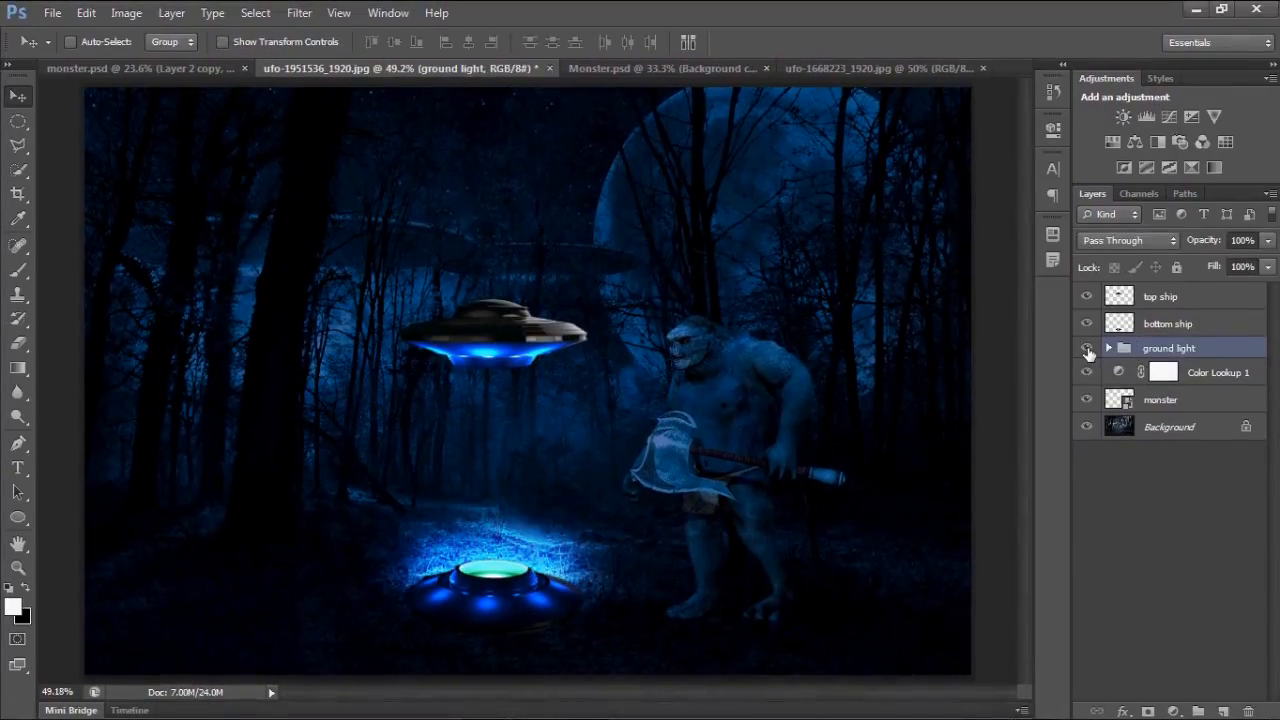
Move the ground light group down under the bottom ship, scale it to about 85%, and fine-tune its position on the ground.
{"action": "left_click_drag", "start_coordinate": [575, 548], "coordinate": [482, 617]}
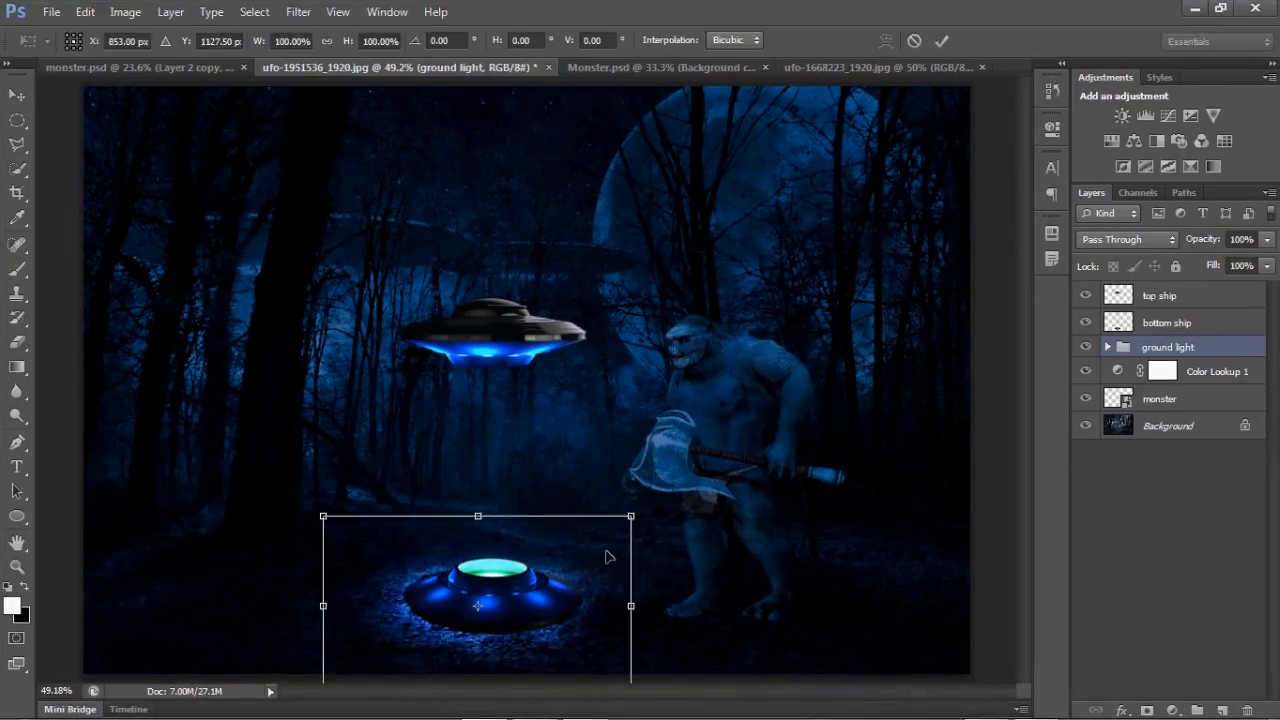
{"action": "left_click_drag", "start_coordinate": [615, 524], "coordinate": [607, 530]}
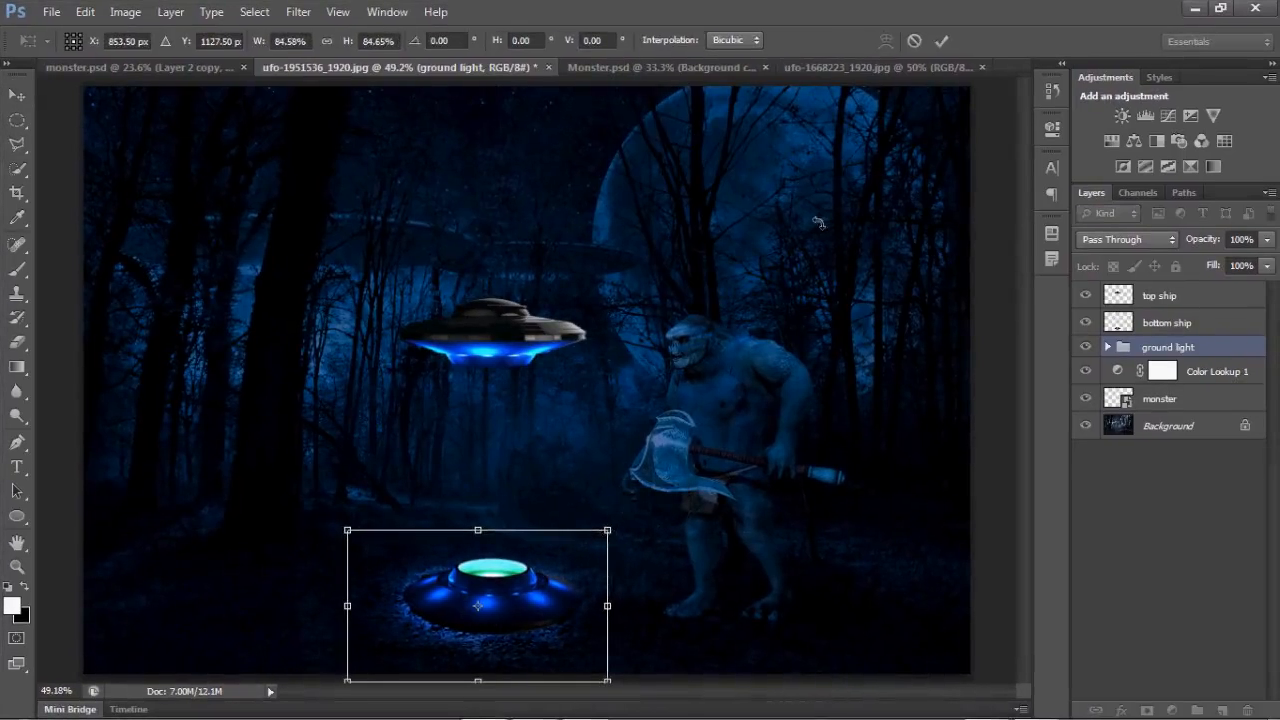
{"action": "left_click", "coordinate": [941, 41]}
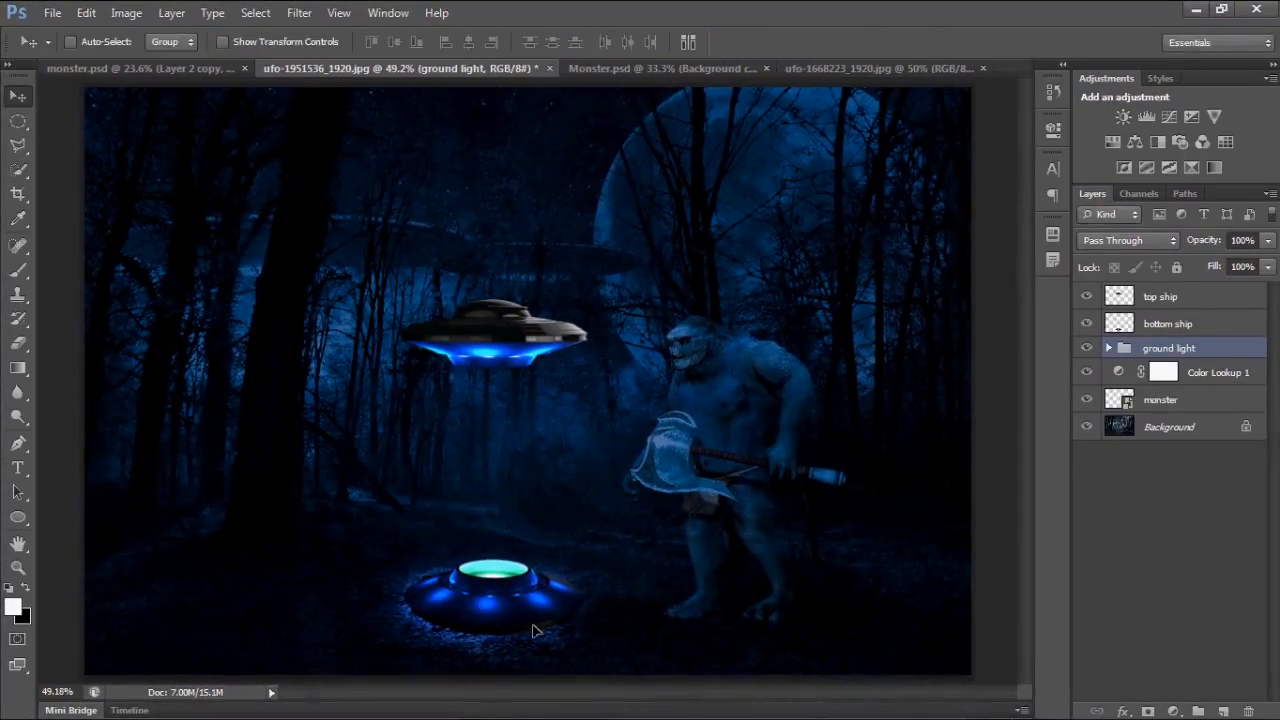
{"action": "left_click_drag", "start_coordinate": [545, 642], "coordinate": [547, 644]}
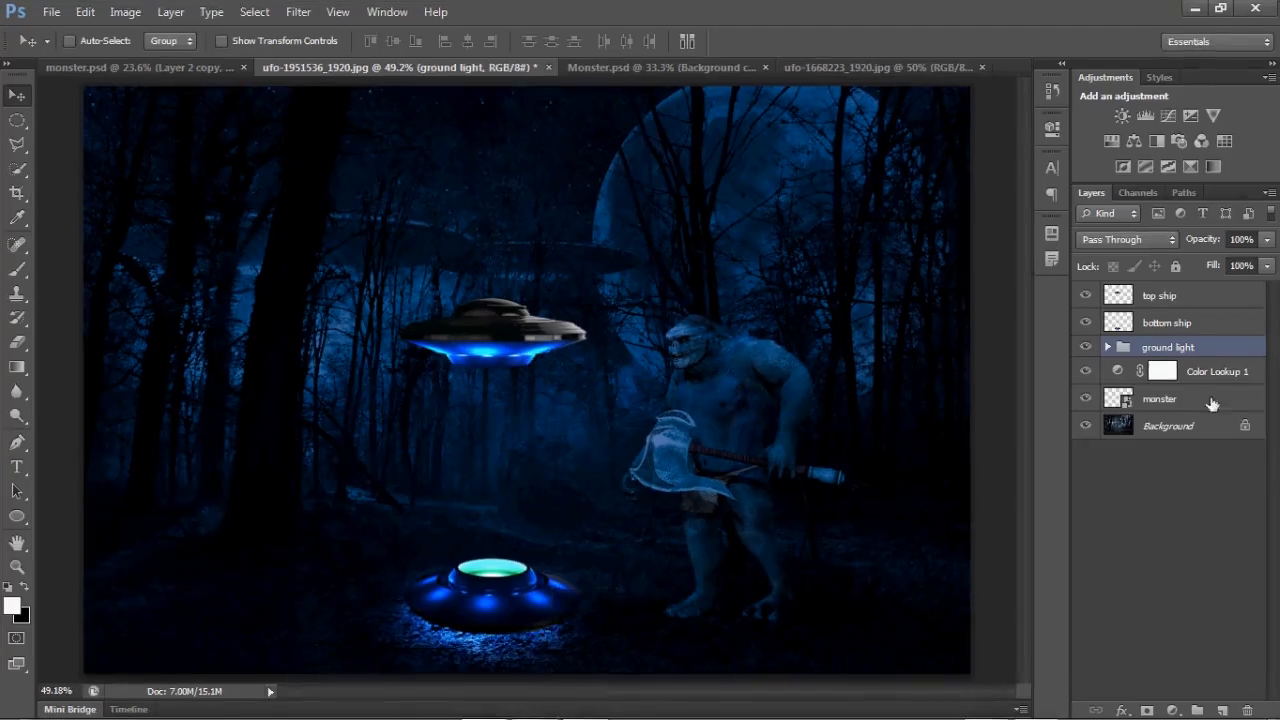
Make a rectangular selection between the two ships, from the top ship's underside to the bottom ship's glowing opening.
{"action": "left_click", "coordinate": [1157, 490]}
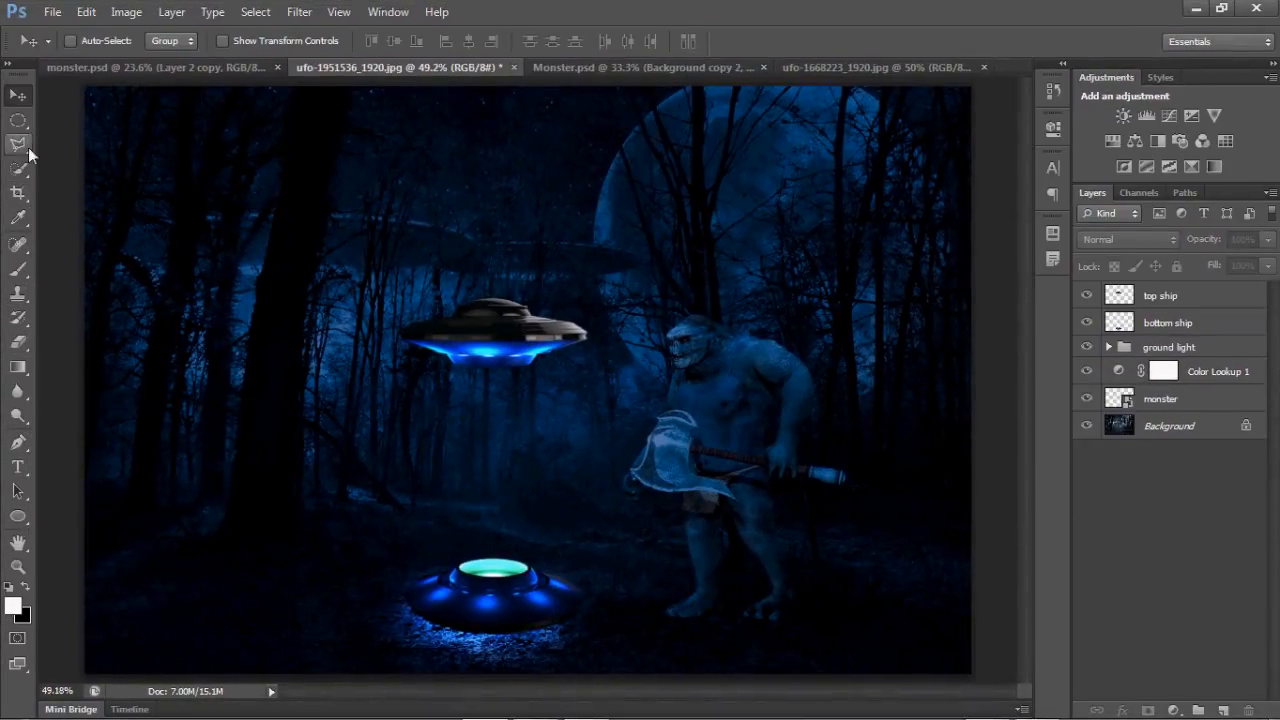
{"action": "left_click_drag", "start_coordinate": [22, 122], "coordinate": [60, 118]}
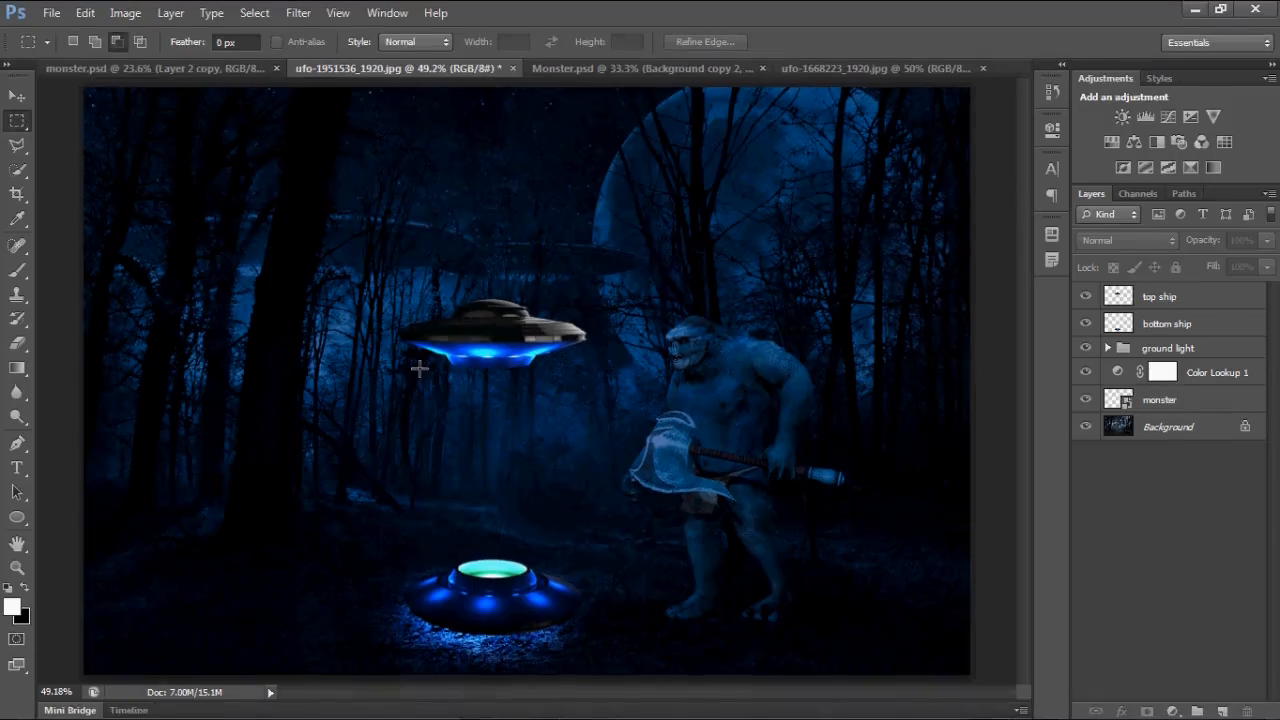
{"action": "left_click_drag", "start_coordinate": [454, 371], "coordinate": [512, 422]}
{"action": "left_click_drag", "start_coordinate": [573, 578], "coordinate": [535, 568]}
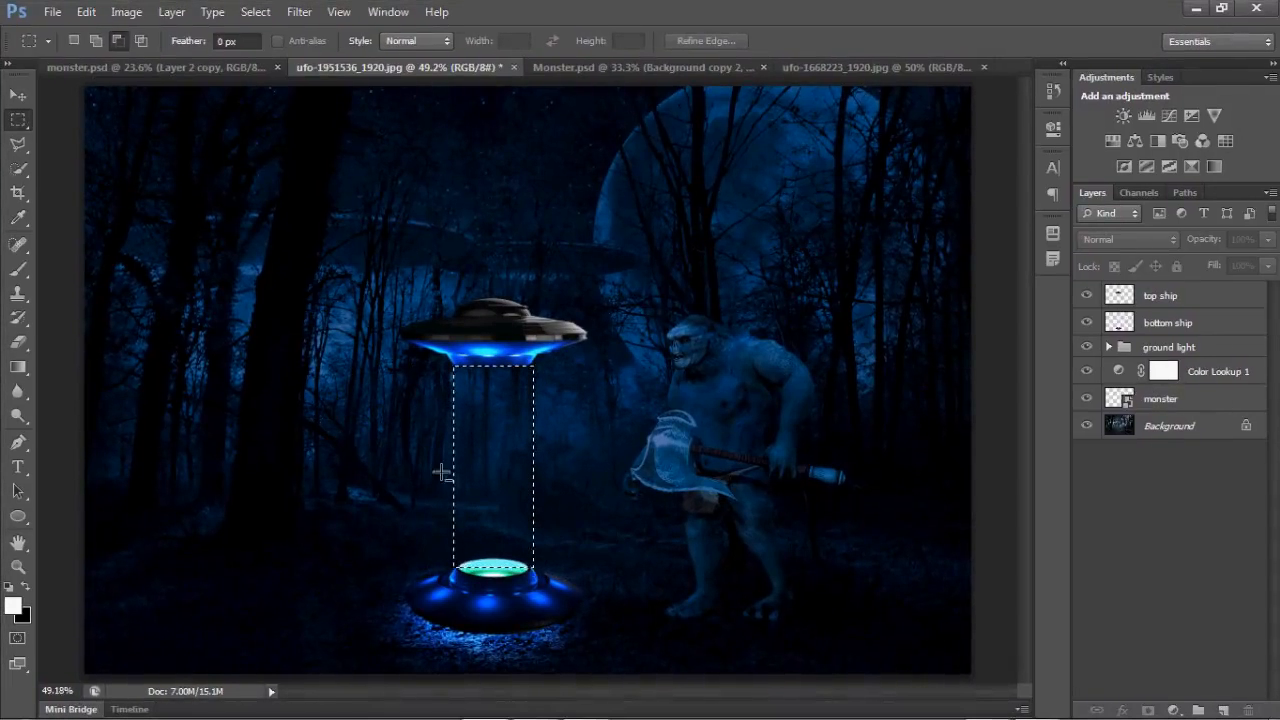
Paint the rectangular selection solid white on a new layer to form a light beam, and clear the selection.
{"action": "key", "text": "b"}
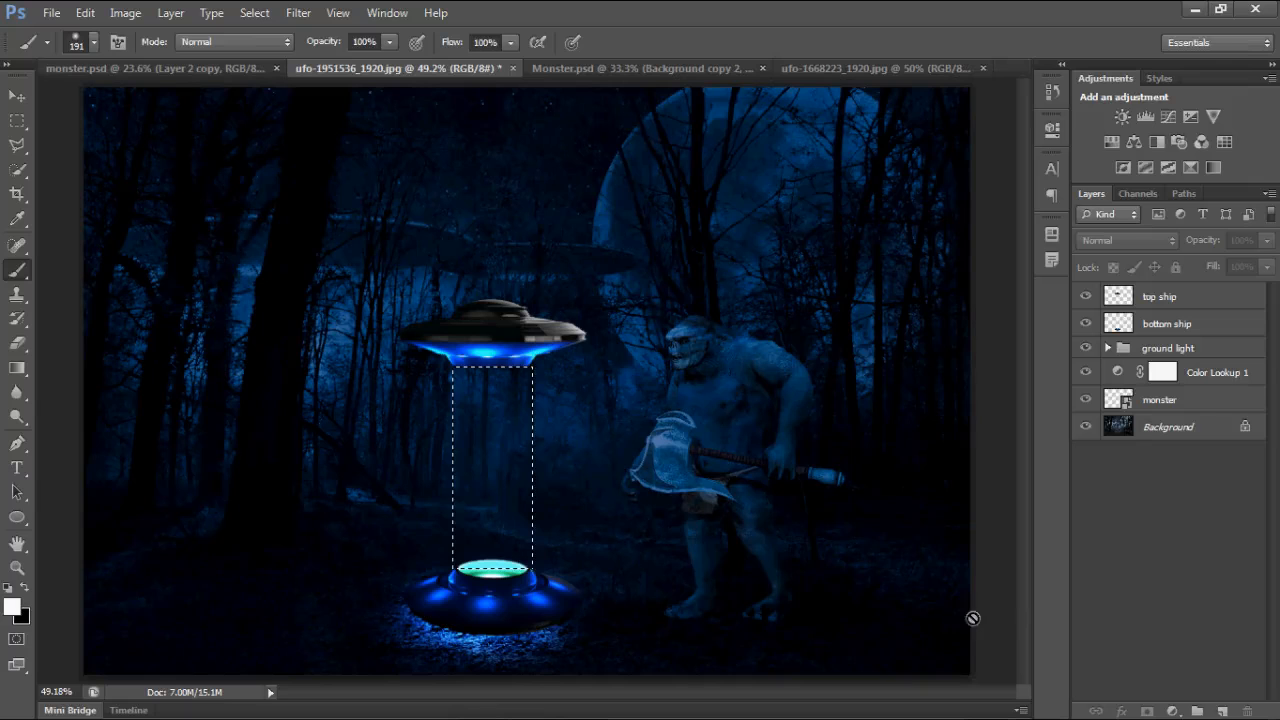
{"action": "left_click", "coordinate": [1222, 711]}
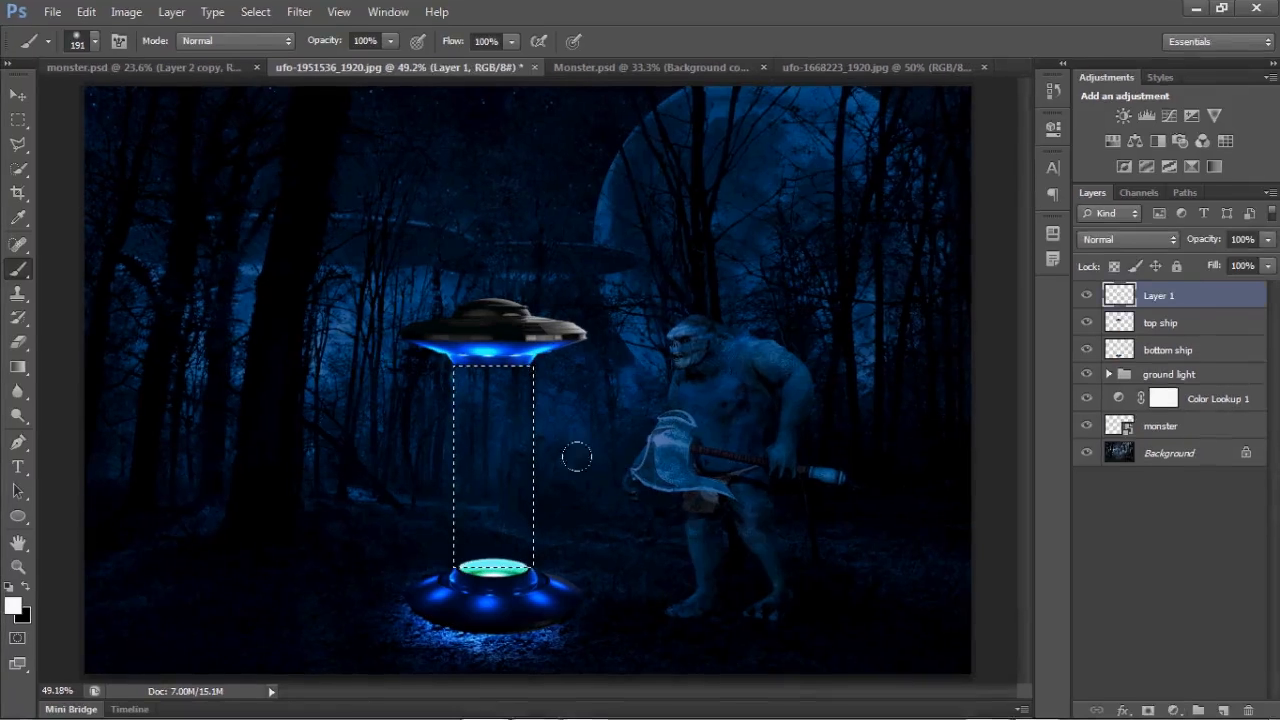
{"action": "mouse_move", "coordinate": [457, 457]}
{"action": "left_mouse_down"}
{"action": "mouse_move", "coordinate": [475, 379]}
{"action": "mouse_move", "coordinate": [442, 376]}
{"action": "mouse_move", "coordinate": [494, 525]}
{"action": "mouse_move", "coordinate": [451, 542]}
{"action": "mouse_move", "coordinate": [502, 495]}
{"action": "mouse_move", "coordinate": [458, 525]}
{"action": "left_mouse_up"}
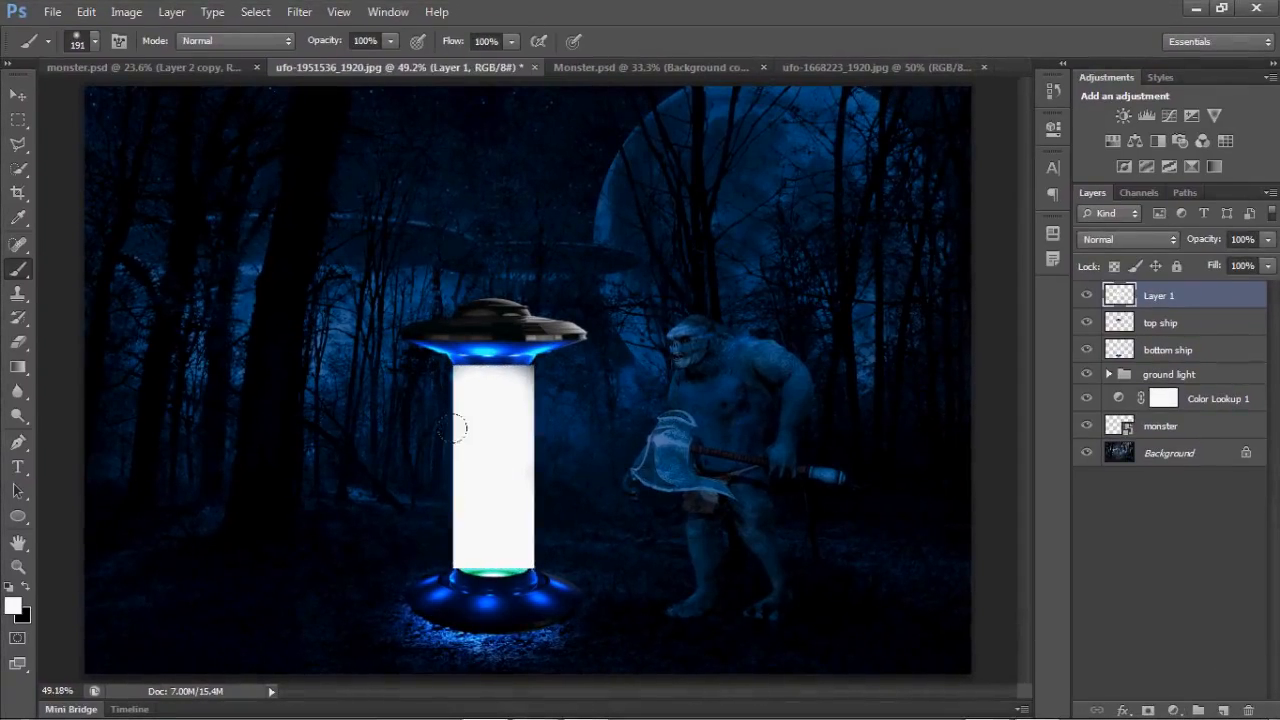
{"action": "key", "text": "ctrl+d"}
{"action": "key", "text": "v"}
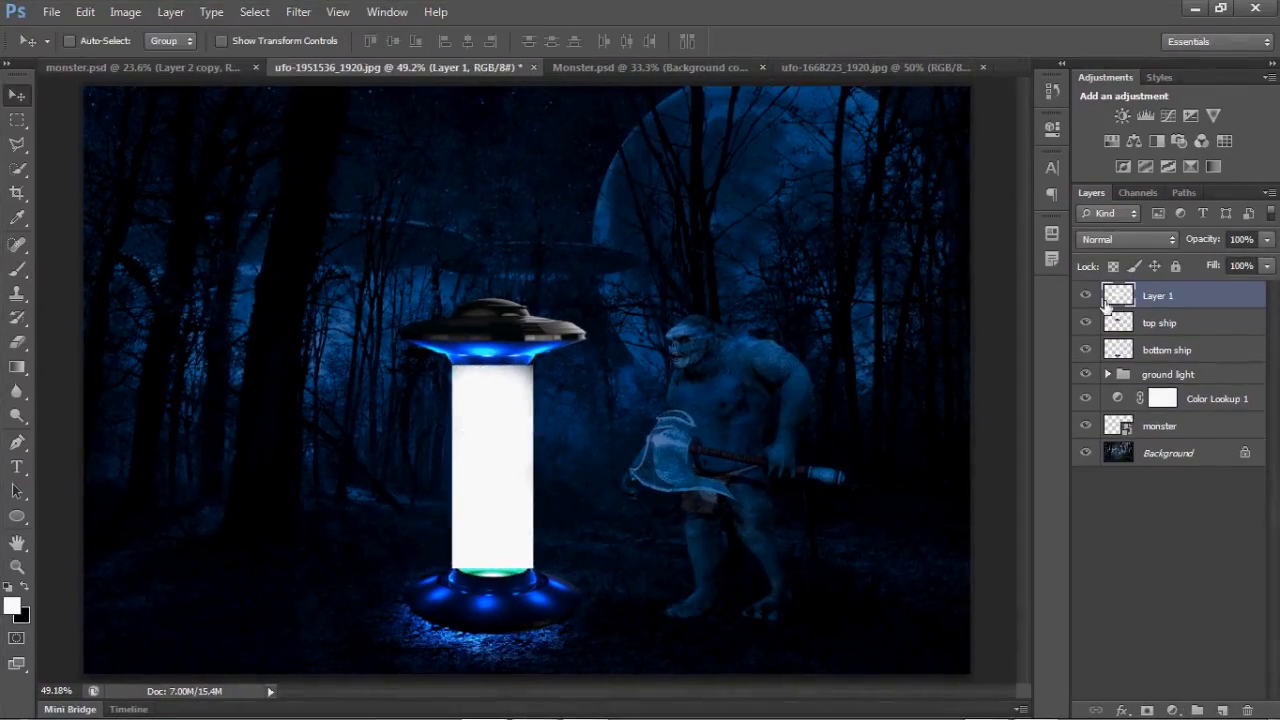
Set the white beam layer's opacity to 70% and deselect the layer.
{"action": "left_click", "coordinate": [1207, 240]}
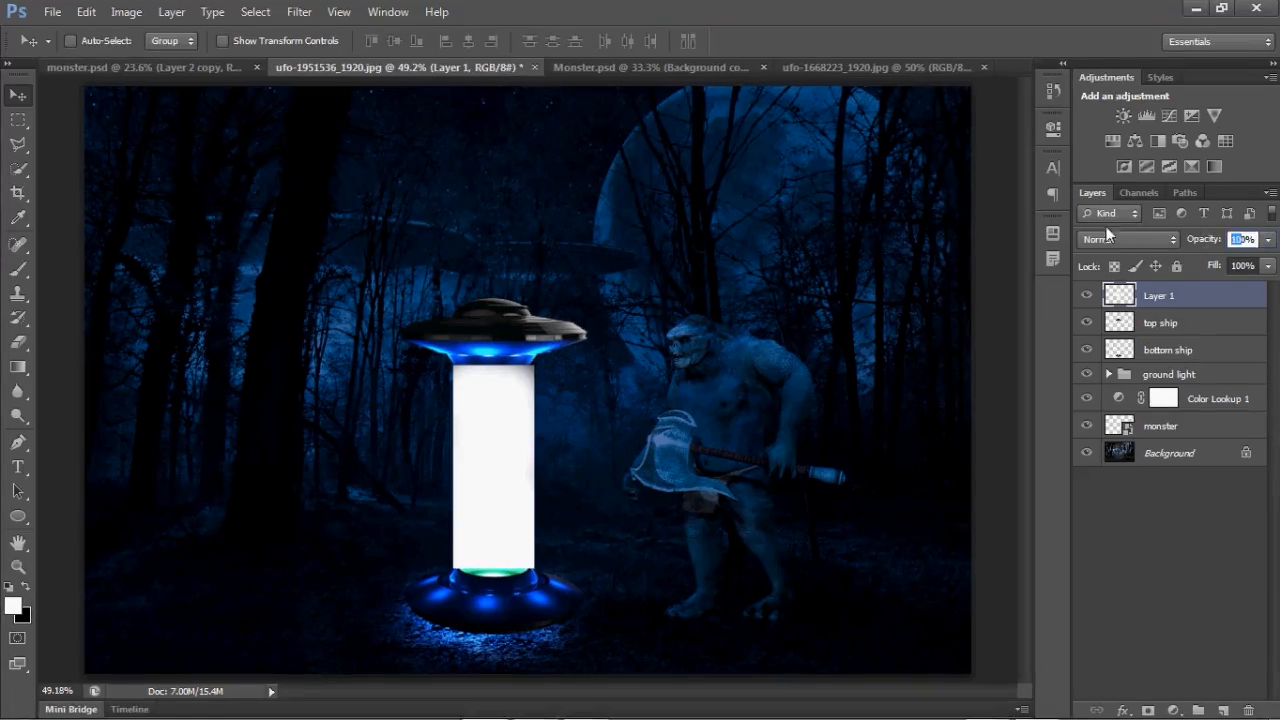
{"action": "type", "text": "70"}
{"action": "left_click", "coordinate": [1128, 516]}
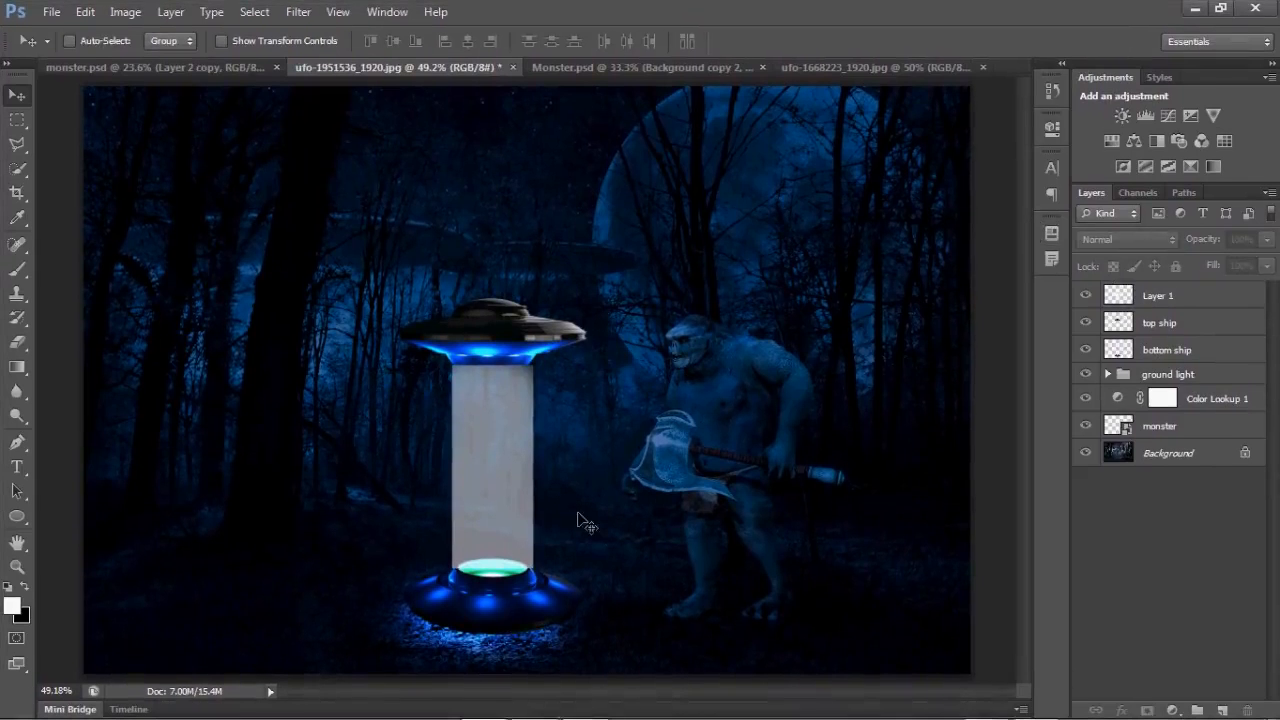
Open the PSD ending in 307743 with the cut-out woman in a yellow dress and copy her into the ufo-1951536_1920.jpg scene.
{"action": "key", "text": "ctrl+o"}
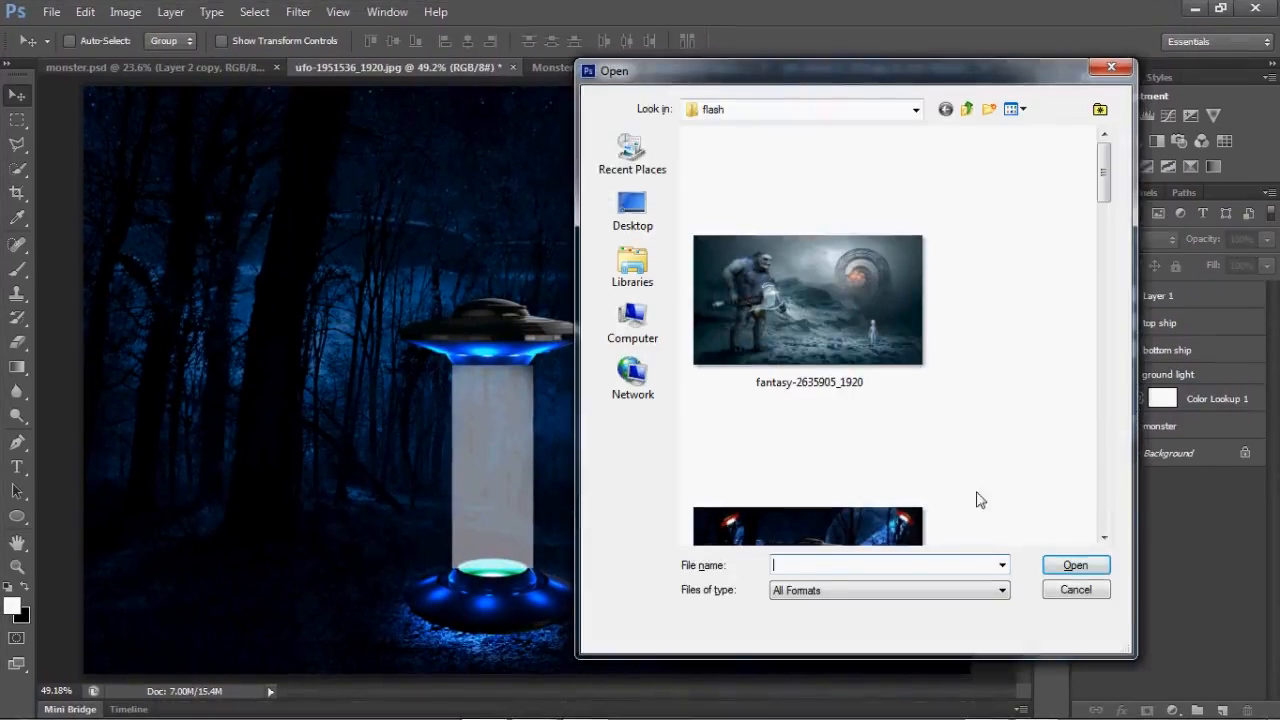
{"action": "left_click", "coordinate": [1104, 538]}
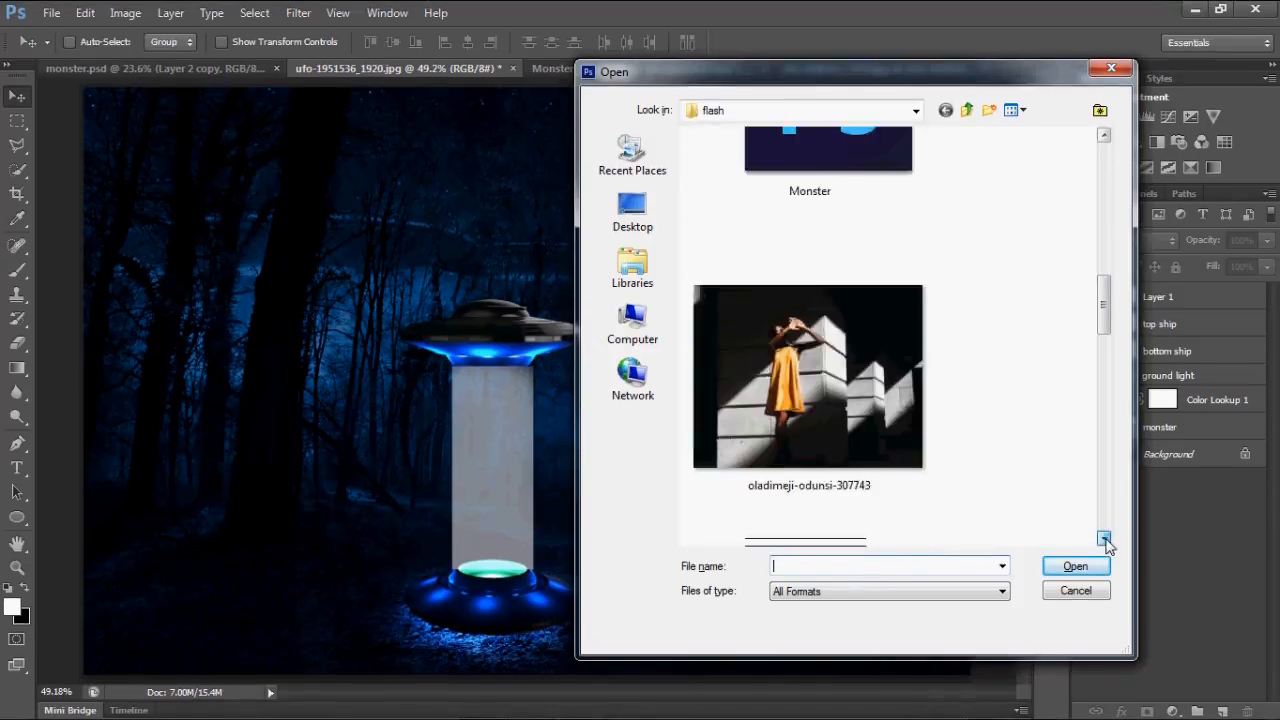
{"action": "left_click", "coordinate": [1104, 540]}
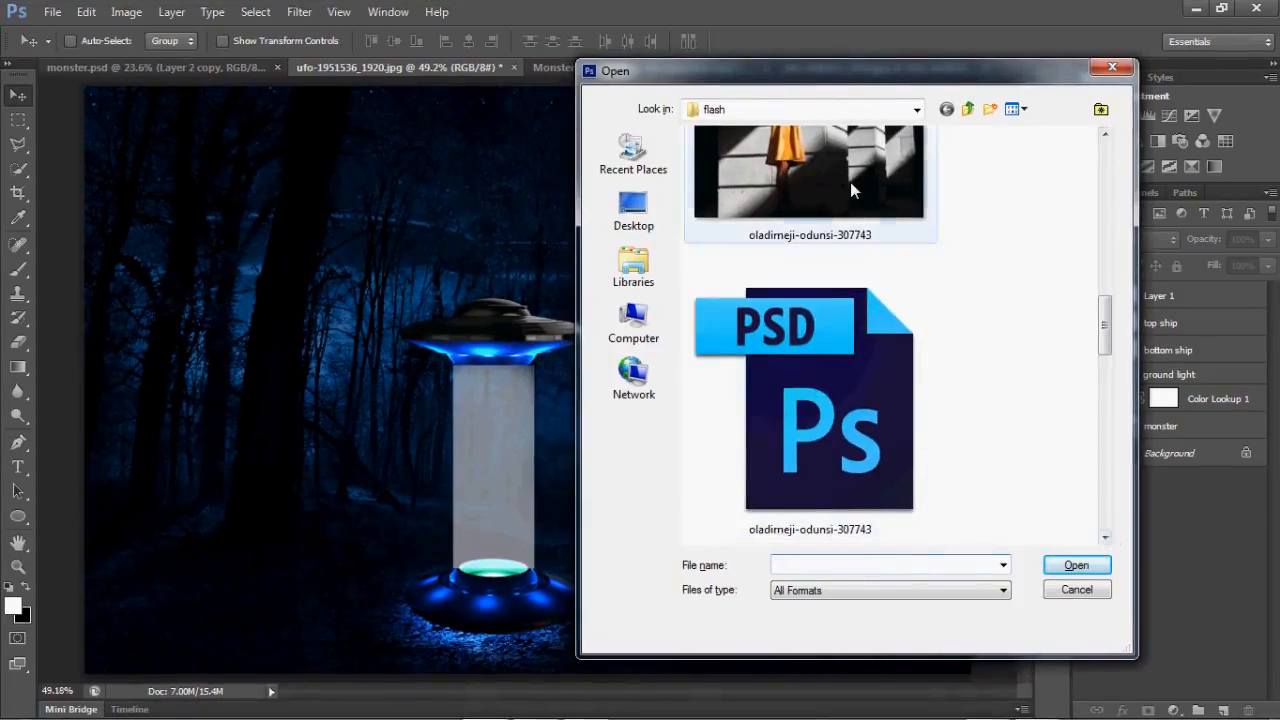
{"action": "left_click", "coordinate": [850, 190]}
{"action": "left_click", "coordinate": [850, 478]}
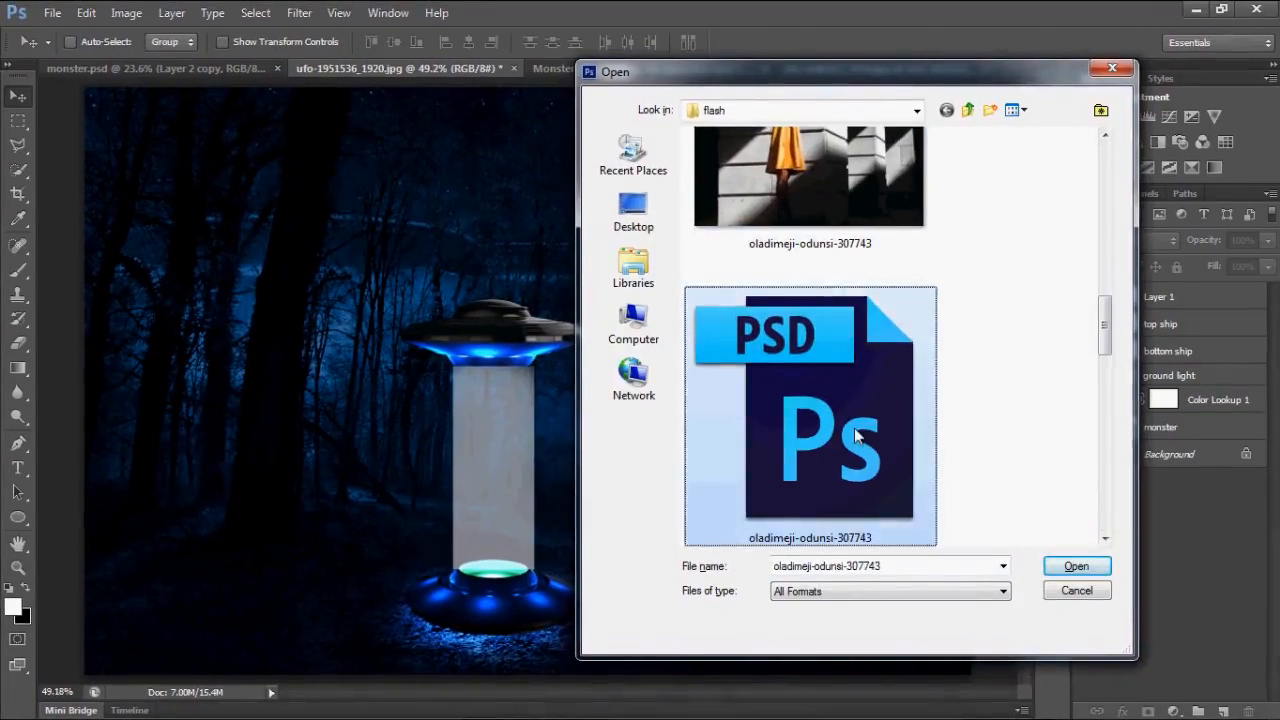
{"action": "left_click", "coordinate": [1055, 568]}
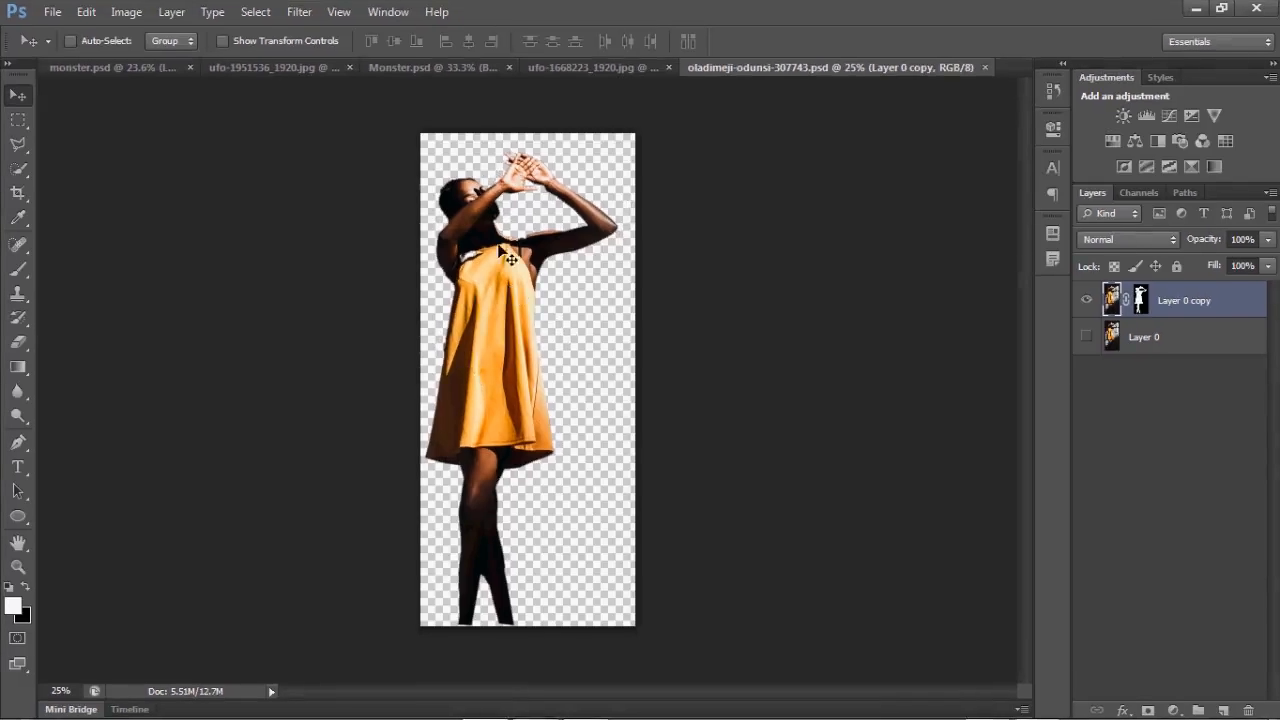
{"action": "left_click_drag", "start_coordinate": [487, 165], "coordinate": [457, 320]}
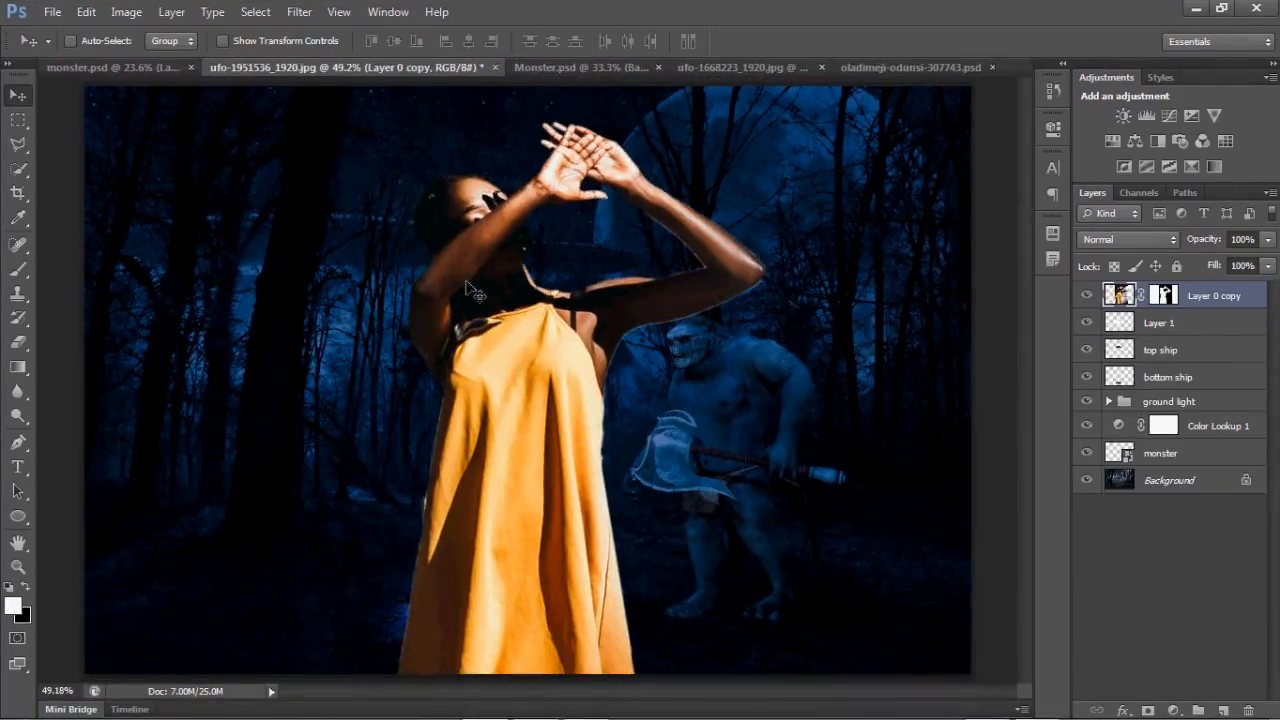
Convert the woman layer to a smart object, scale it to about 18.6%, and stand her on the bottom ship's glowing opening.
{"action": "right_click", "coordinate": [1224, 295]}
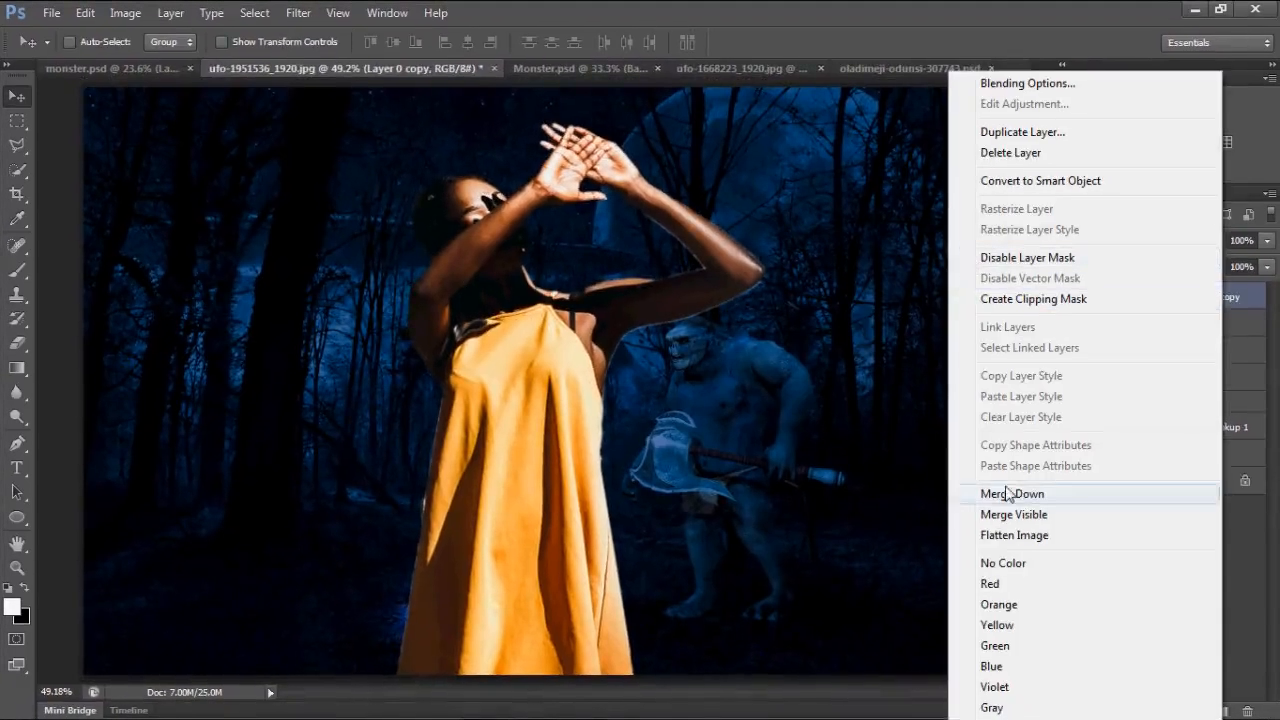
{"action": "left_click", "coordinate": [1029, 183]}
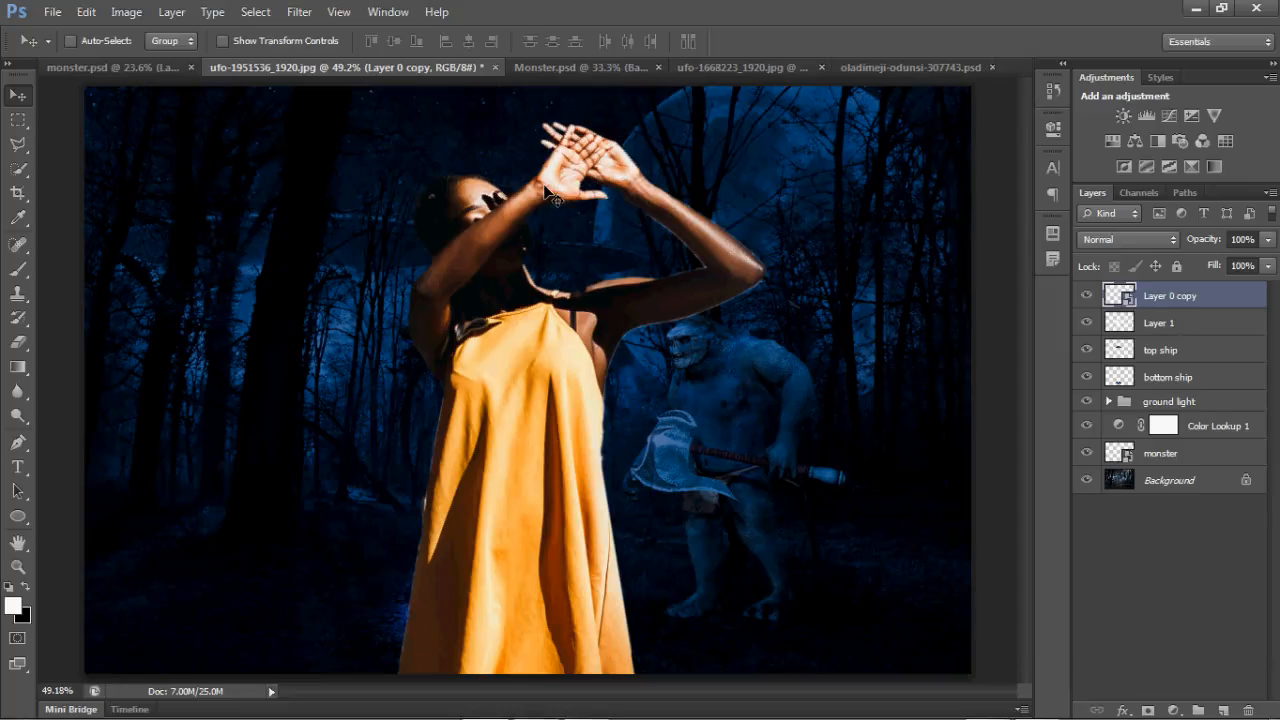
{"action": "key", "text": "ctrl+t"}
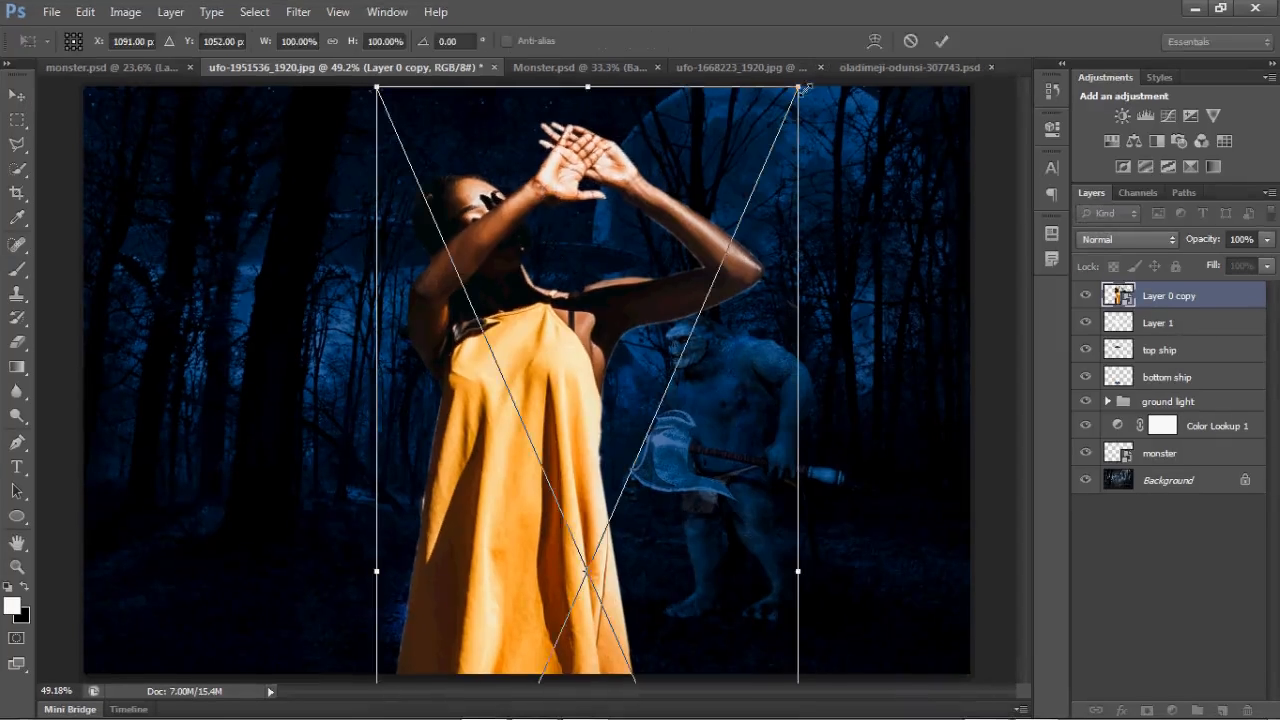
{"action": "left_click_drag", "start_coordinate": [803, 88], "coordinate": [564, 627]}
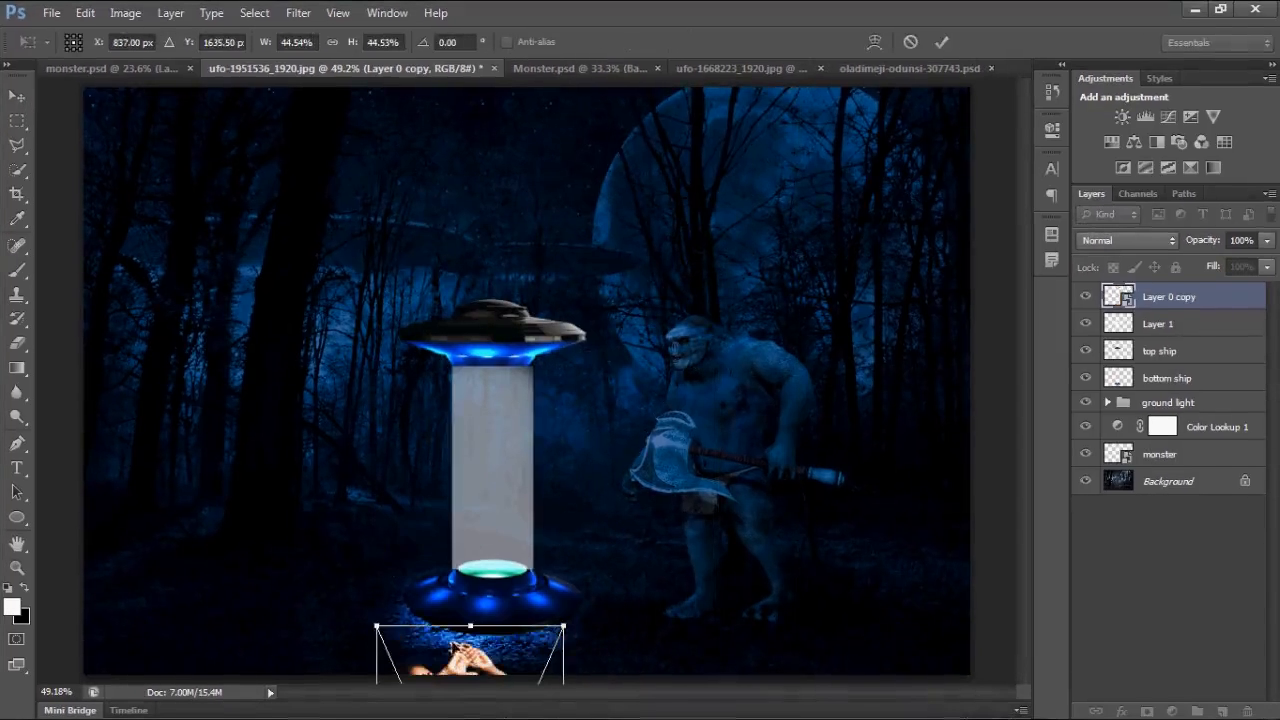
{"action": "left_click_drag", "start_coordinate": [448, 657], "coordinate": [513, 360]}
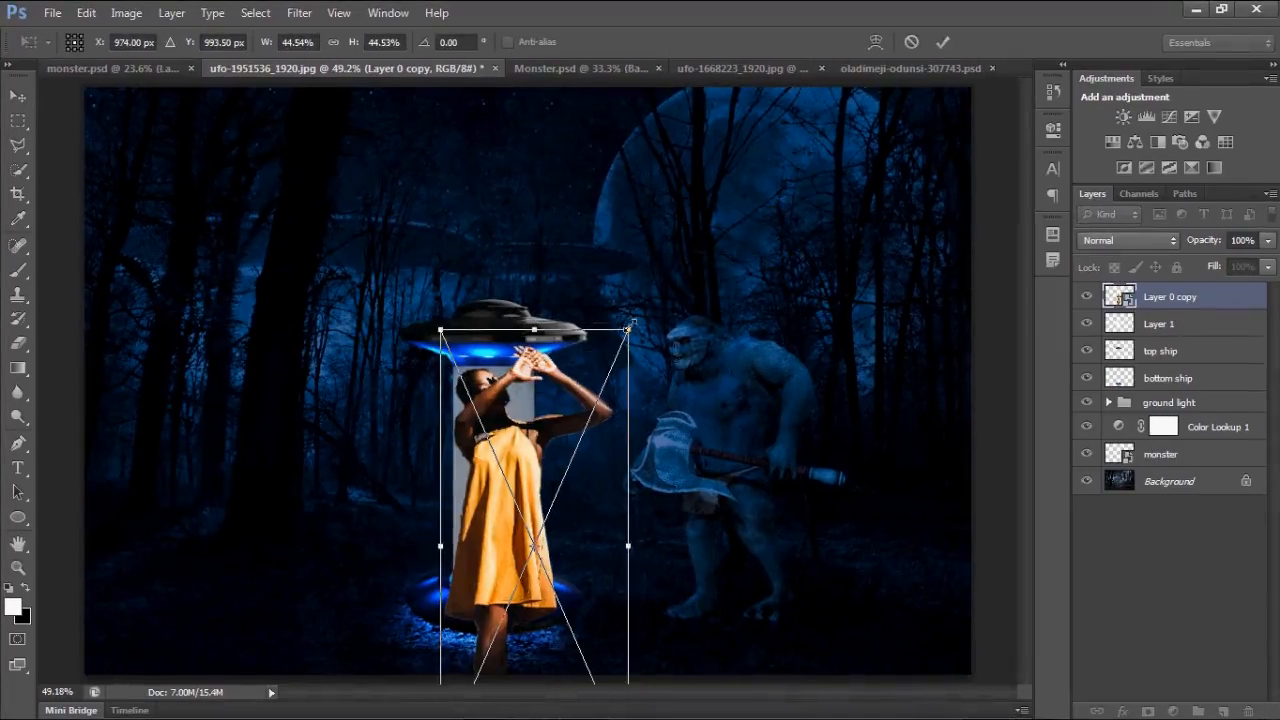
{"action": "left_click_drag", "start_coordinate": [628, 328], "coordinate": [517, 581]}
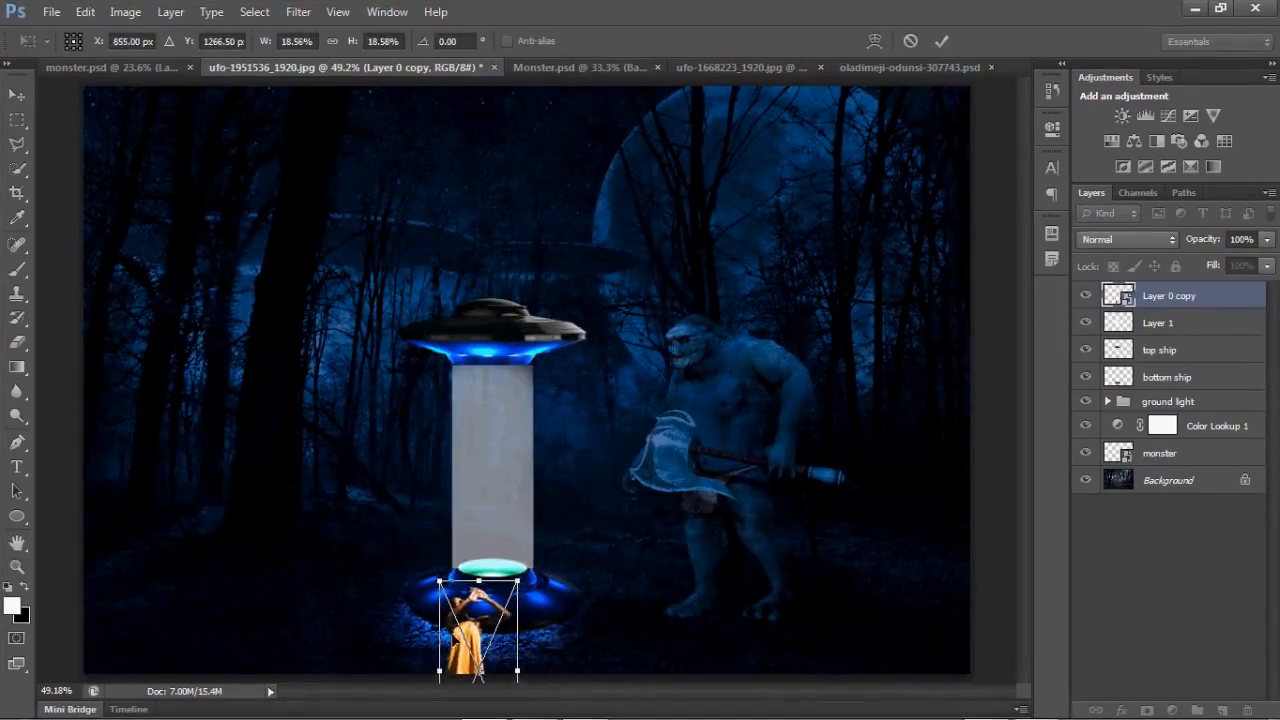
{"action": "left_click_drag", "start_coordinate": [460, 634], "coordinate": [491, 442]}
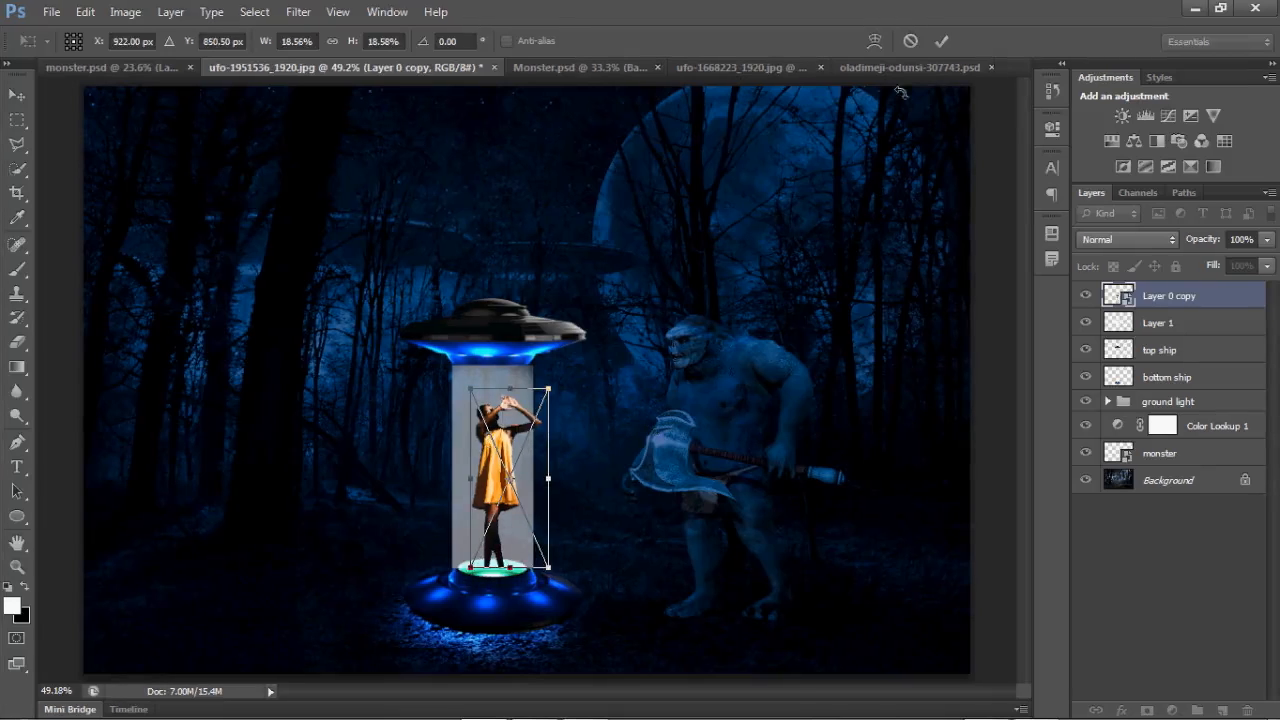
{"action": "left_click", "coordinate": [938, 42]}
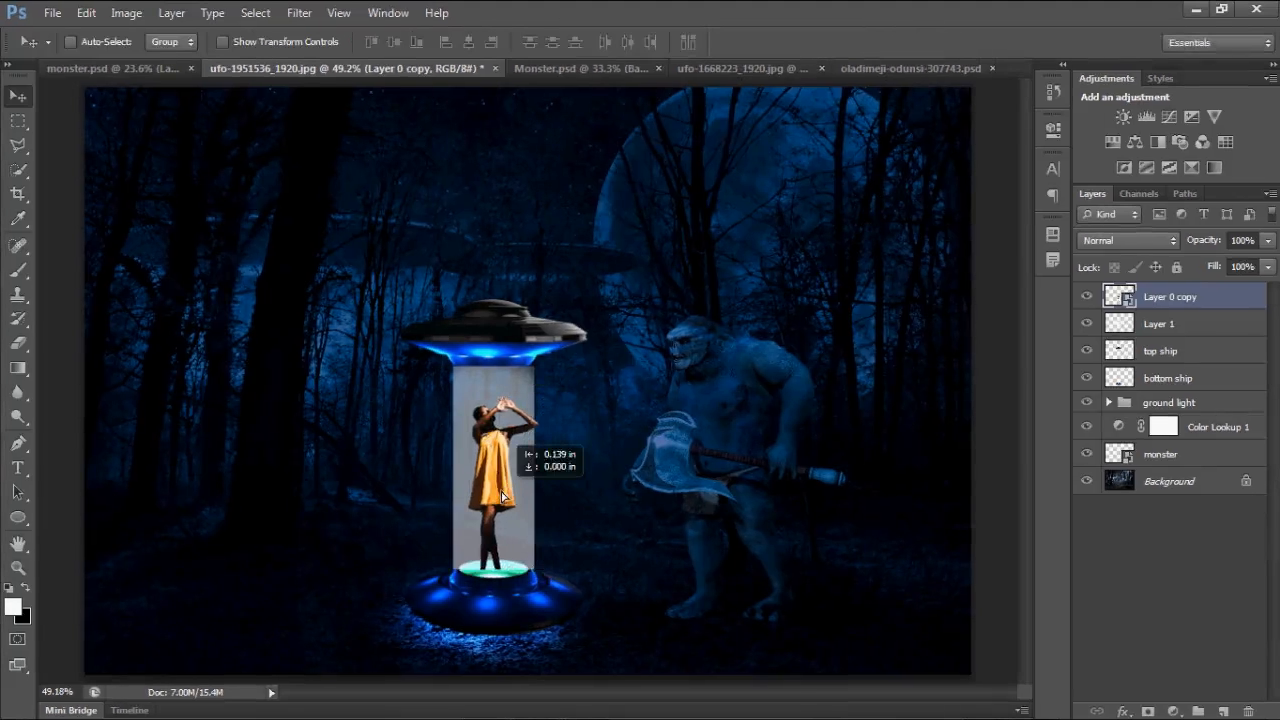
{"action": "left_click_drag", "start_coordinate": [503, 496], "coordinate": [495, 506]}
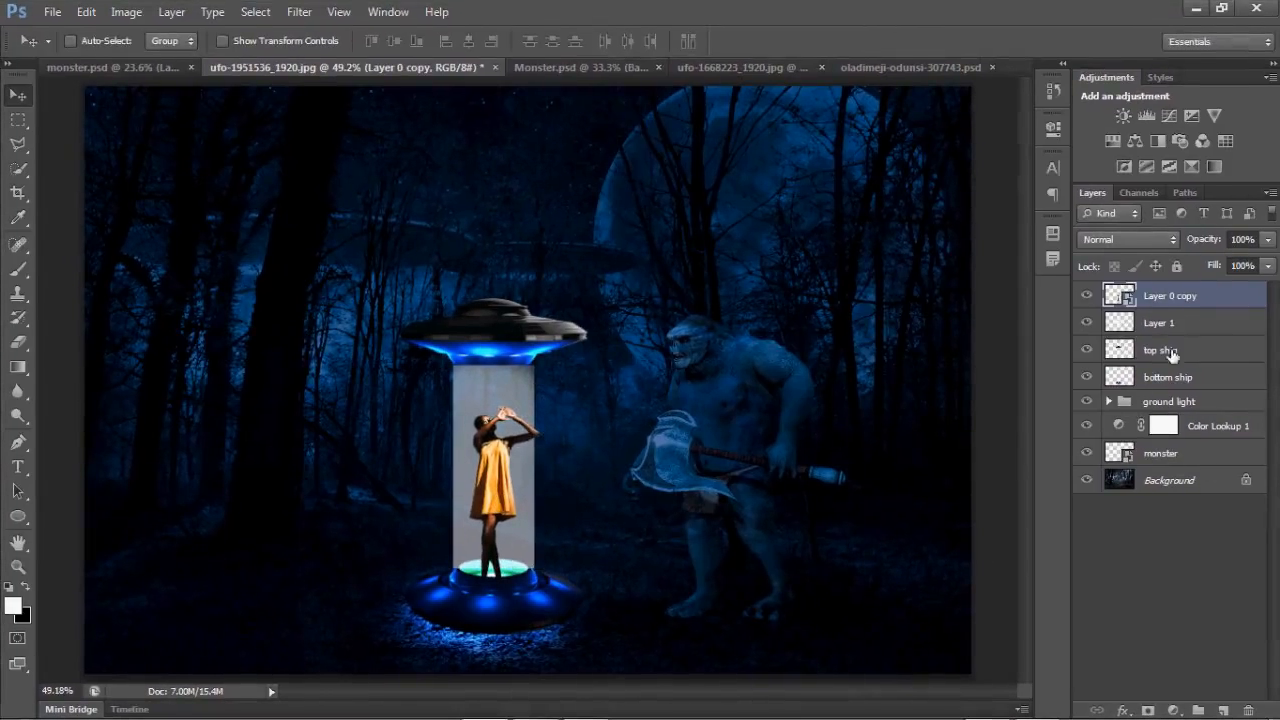
Place the woman's layer beneath the white beam layer and fine-tune her position inside the beam.
{"action": "left_click_drag", "start_coordinate": [1180, 302], "coordinate": [1178, 328]}
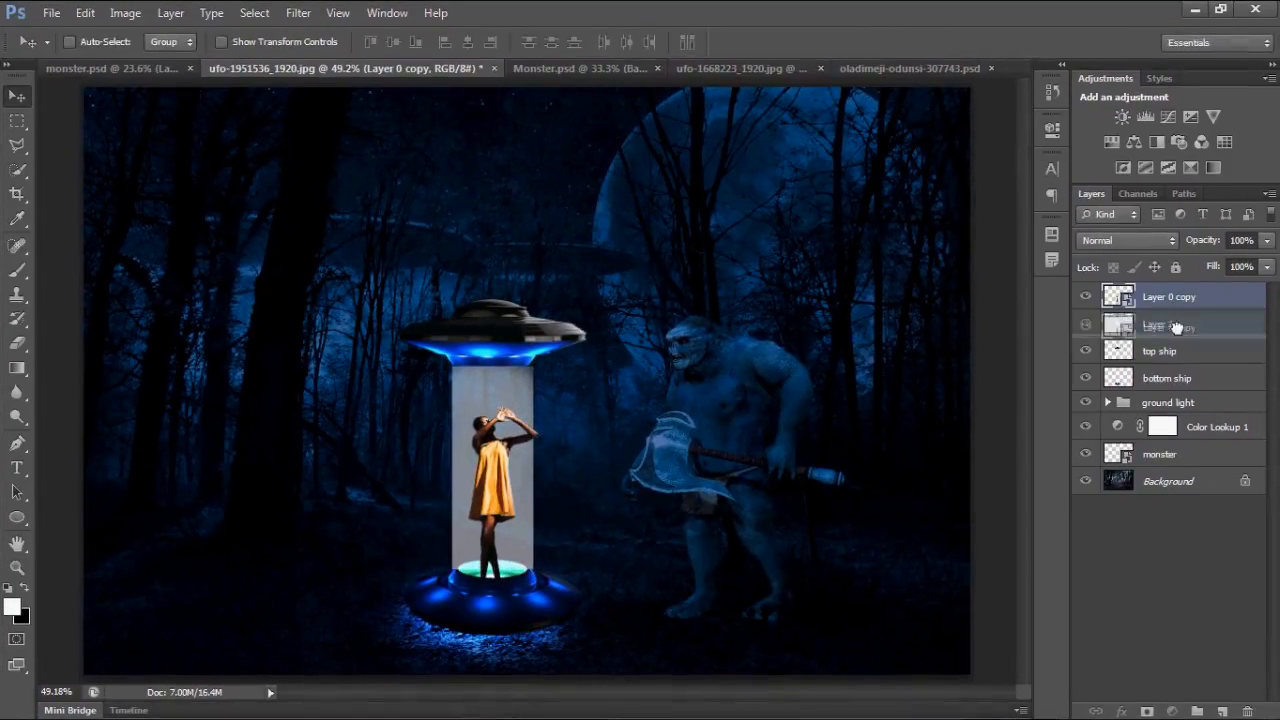
{"action": "left_click_drag", "start_coordinate": [1179, 383], "coordinate": [1193, 338]}
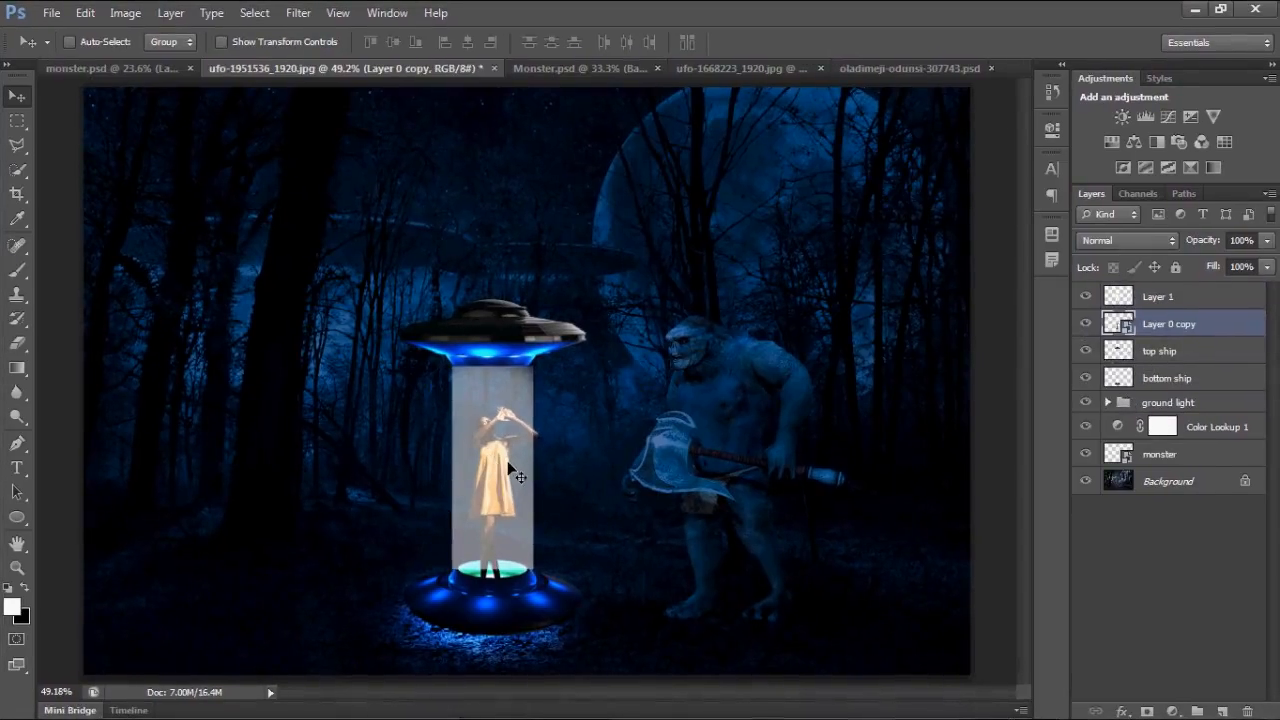
{"action": "left_click_drag", "start_coordinate": [510, 470], "coordinate": [511, 462]}
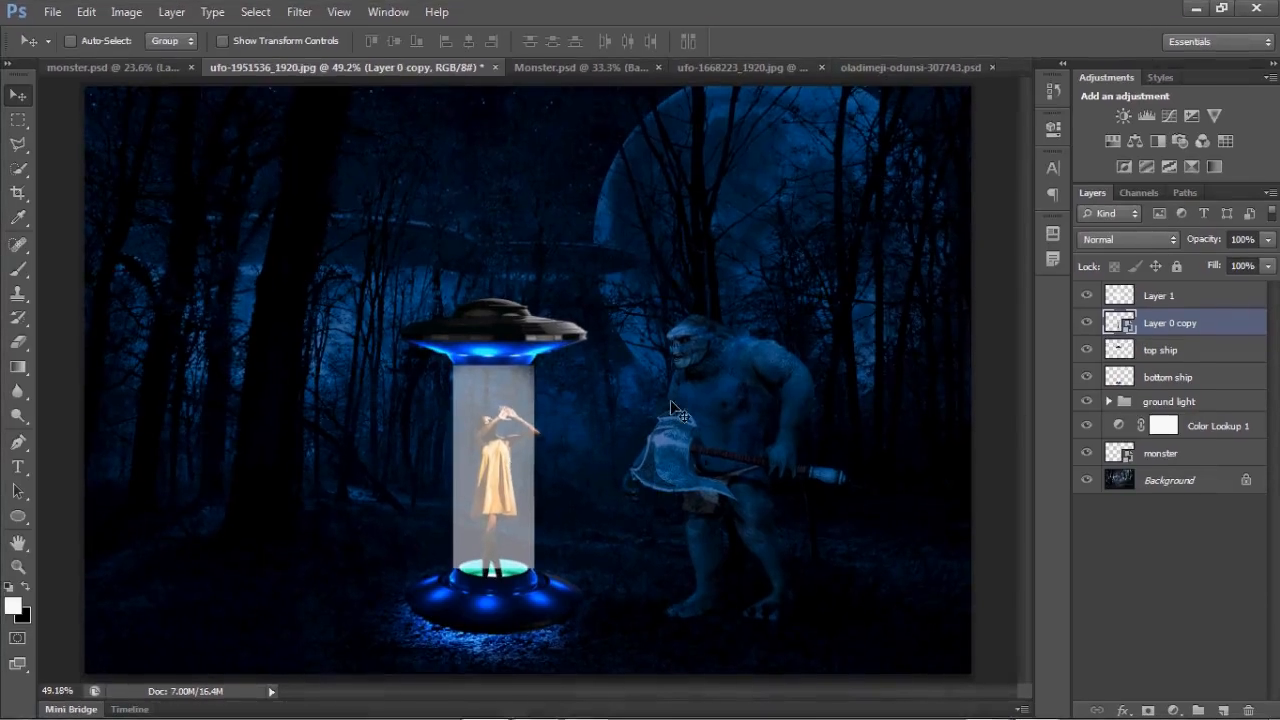
Extend the white beam over the bottom ship's glowing opening on Layer 1, using a soft white brush of 34 px.
{"action": "key", "text": "z"}
{"action": "left_click", "coordinate": [564, 449]}
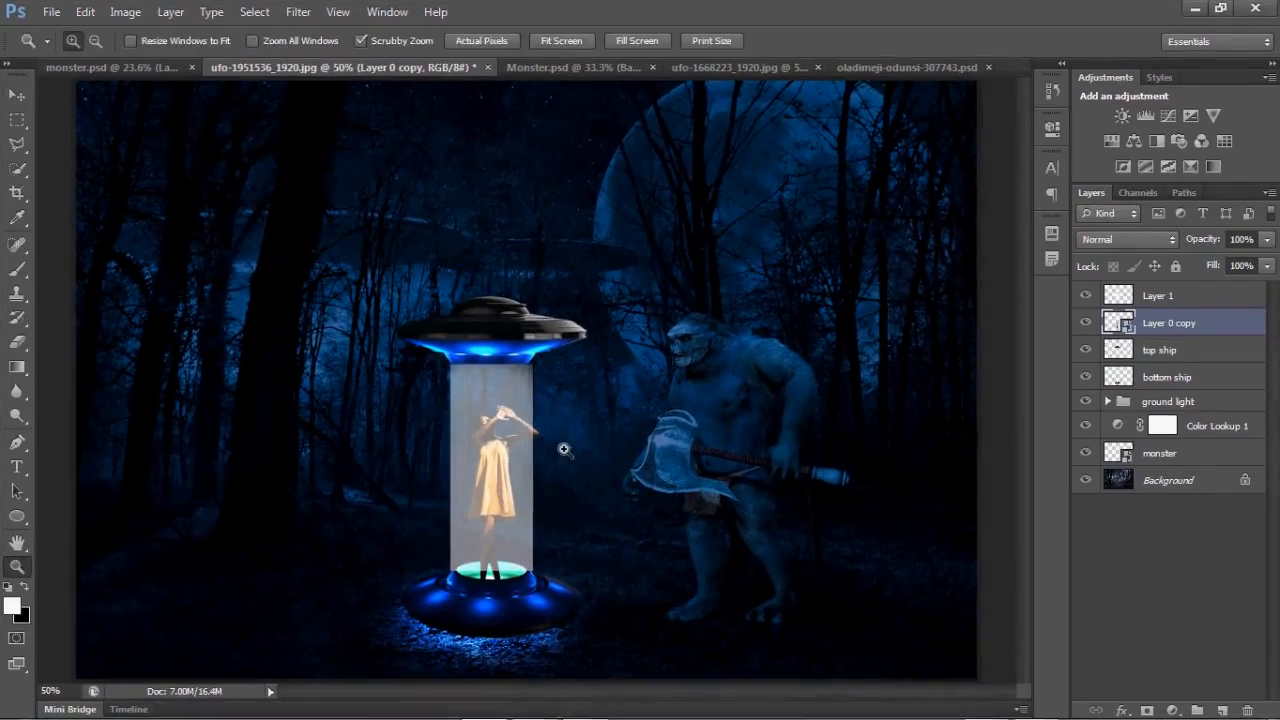
{"action": "key", "text": "b"}
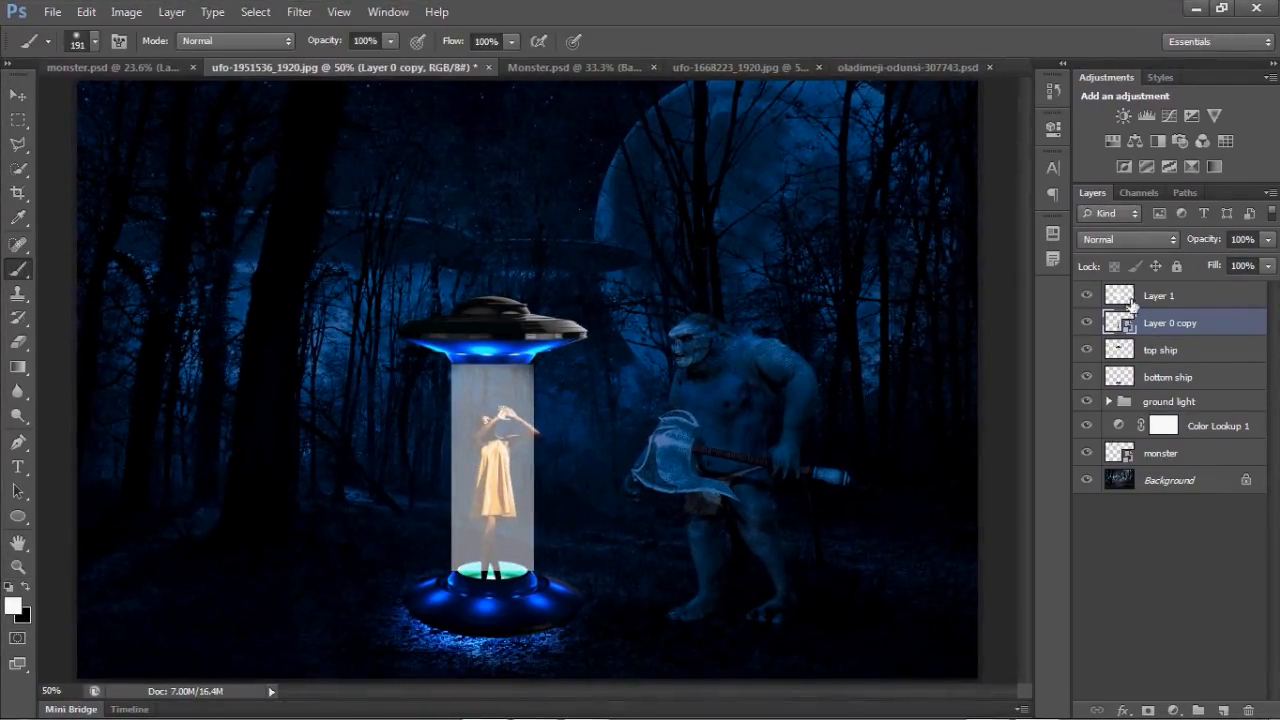
{"action": "left_click", "coordinate": [1131, 300]}
{"action": "right_click", "coordinate": [502, 500]}
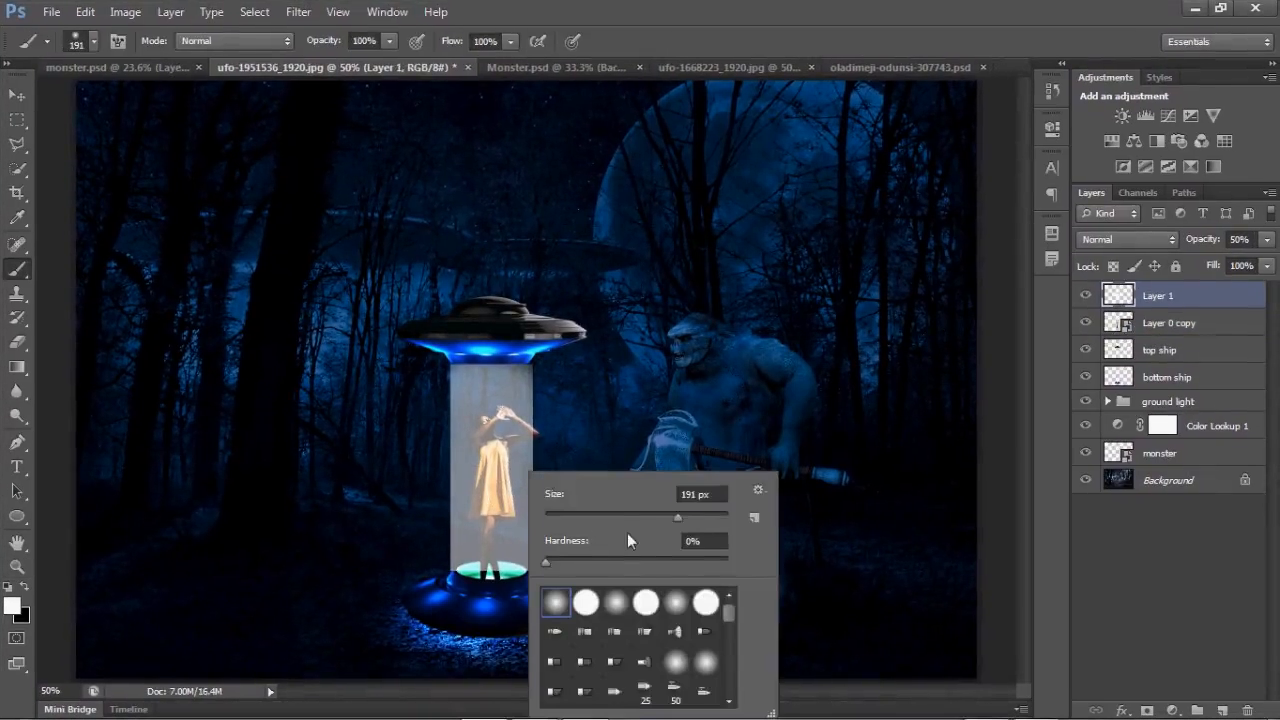
{"action": "left_click", "coordinate": [606, 517]}
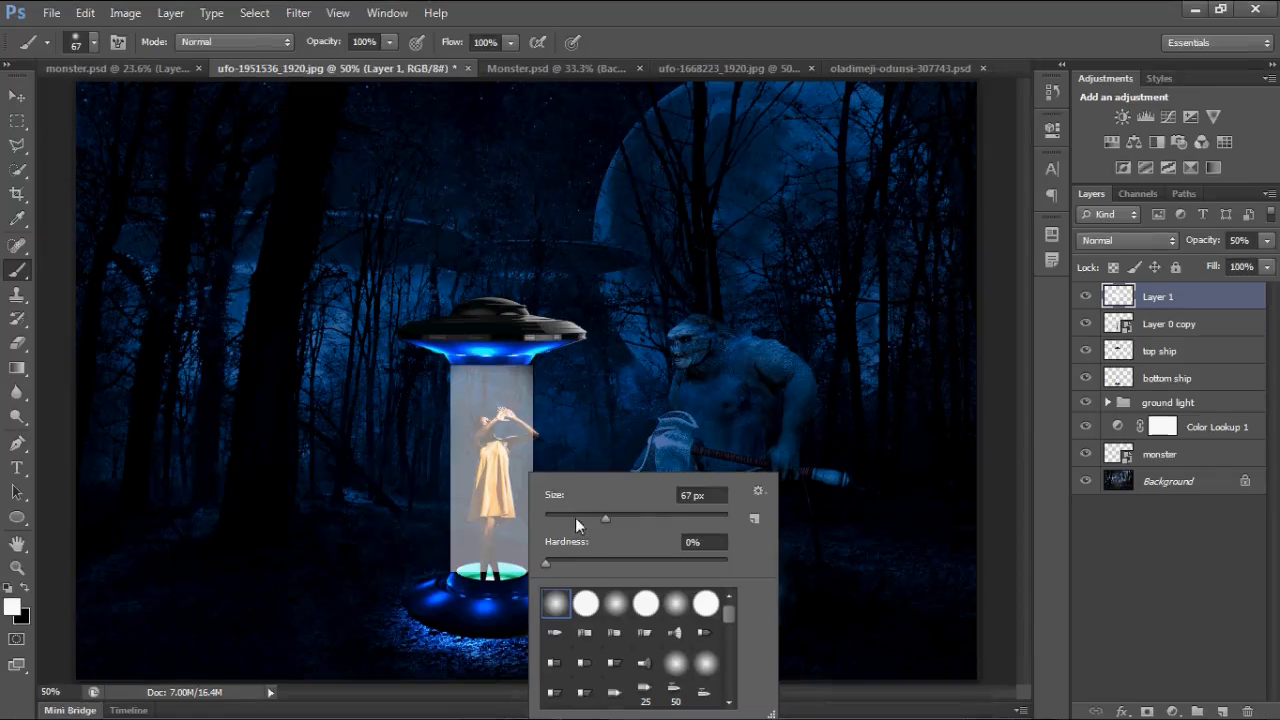
{"action": "left_click", "coordinate": [575, 517]}
{"action": "key", "text": "Return"}
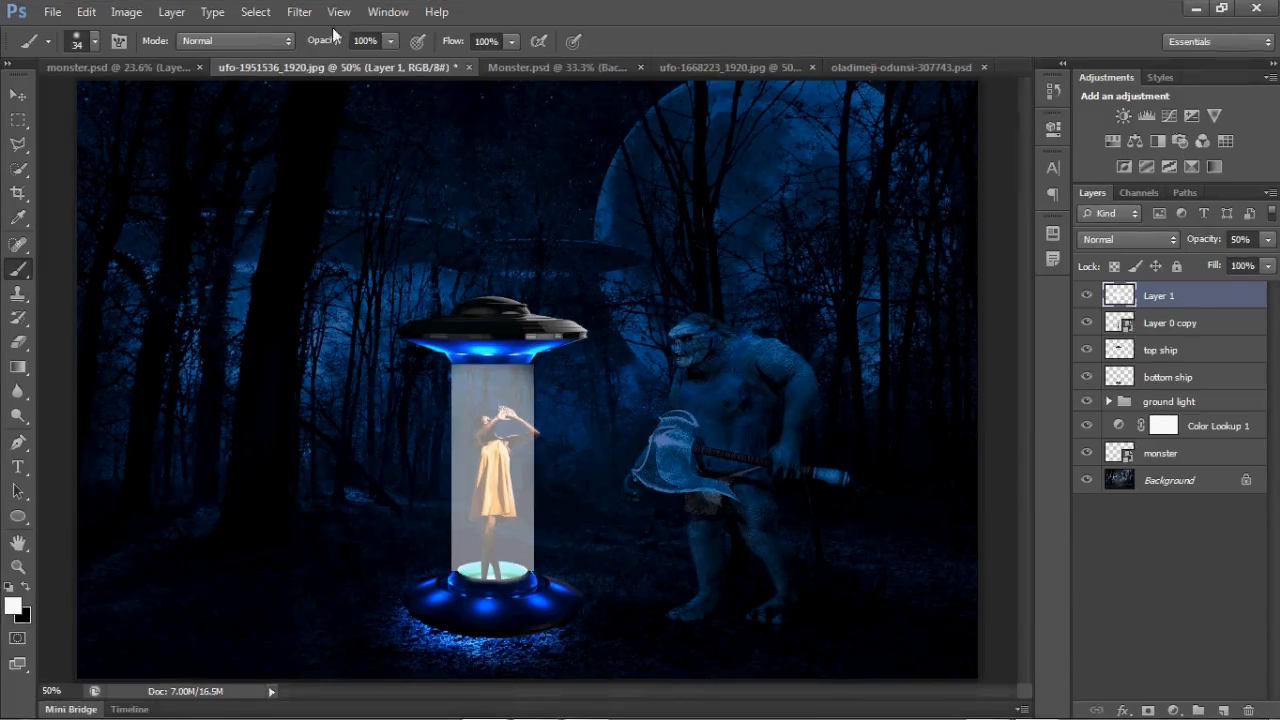
Soften the beam's edges on Layer 1 with a Gaussian Blur of 9.8 pixels radius.
{"action": "left_click", "coordinate": [299, 11]}
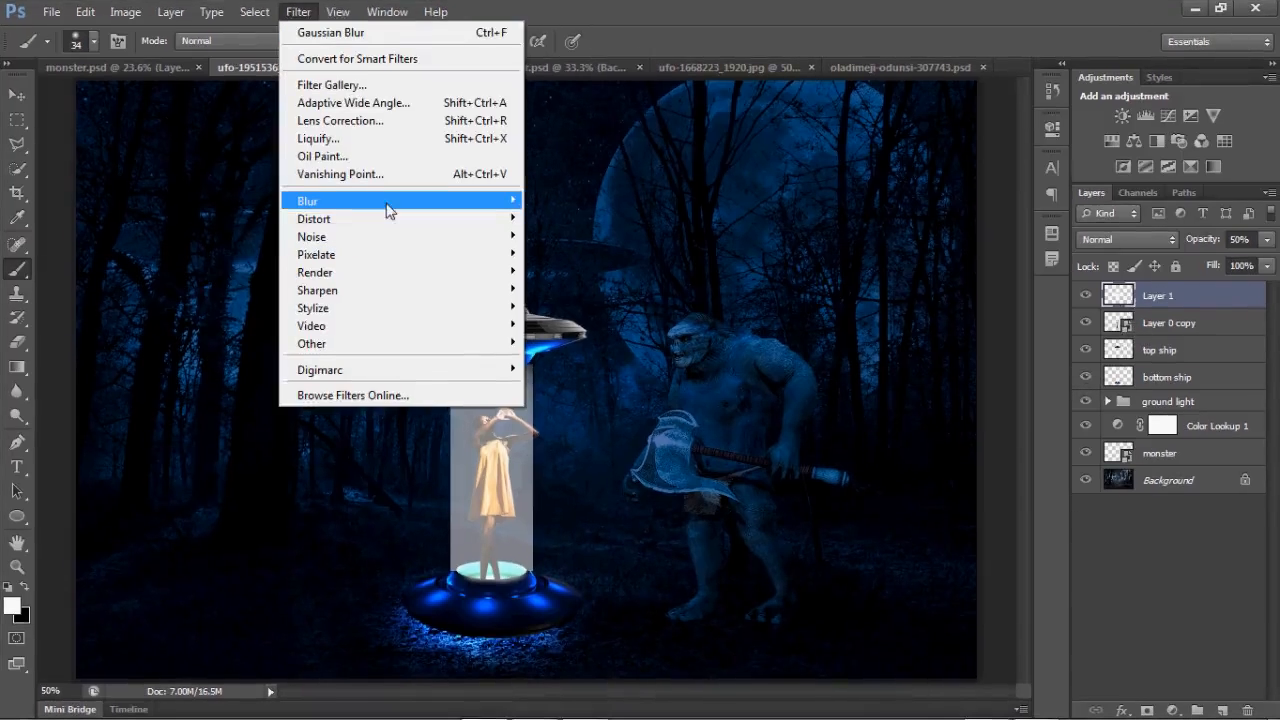
{"action": "mouse_move", "coordinate": [388, 207]}
{"action": "left_click", "coordinate": [580, 362]}
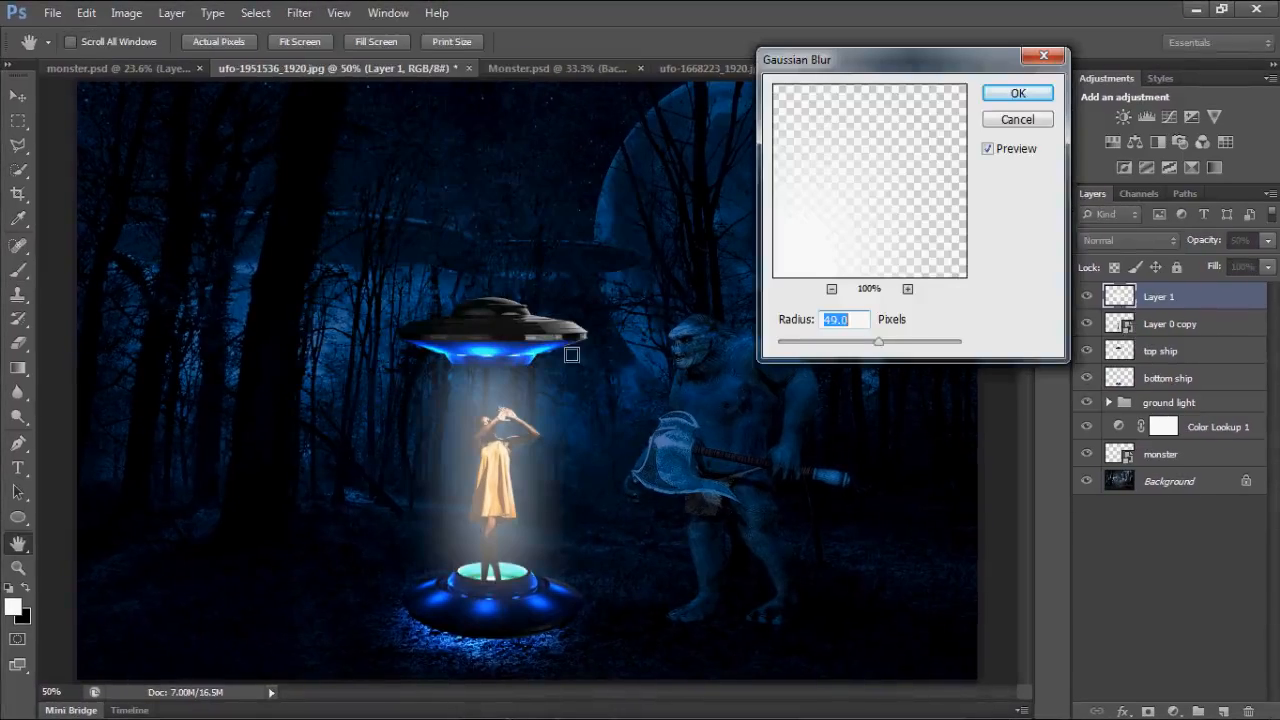
{"action": "left_click_drag", "start_coordinate": [878, 341], "coordinate": [851, 345]}
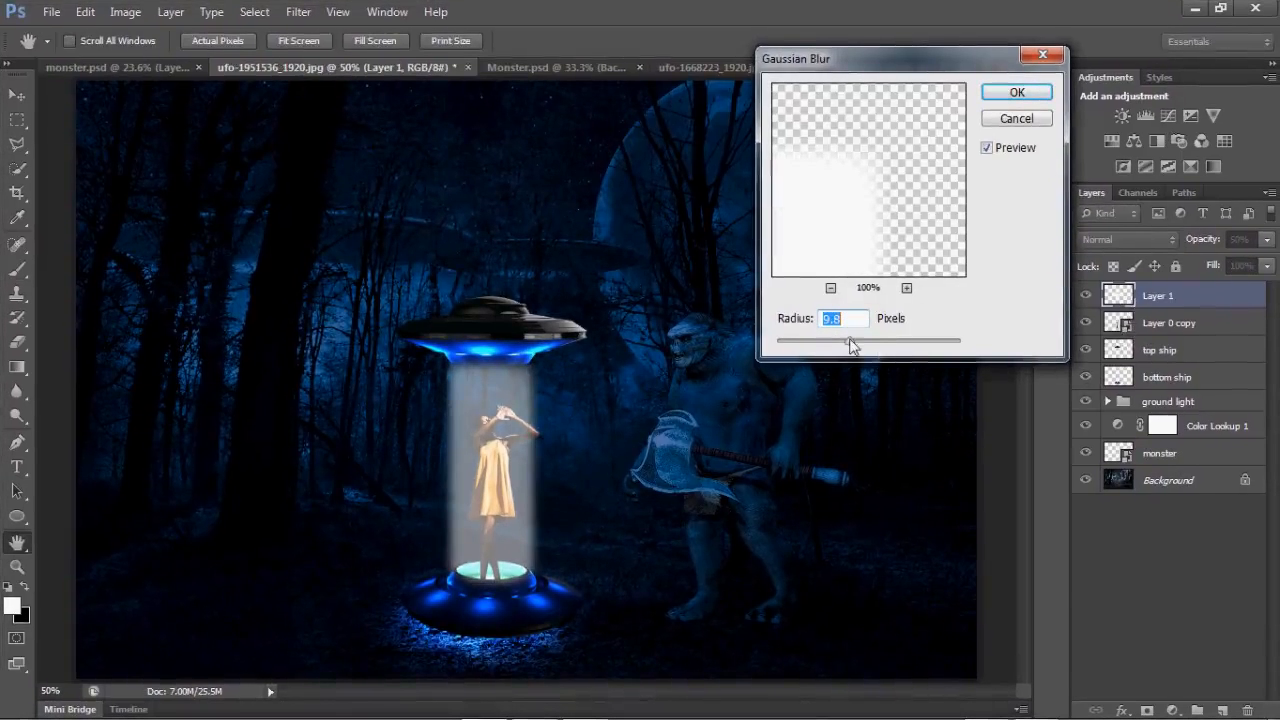
{"action": "left_click", "coordinate": [1000, 98]}
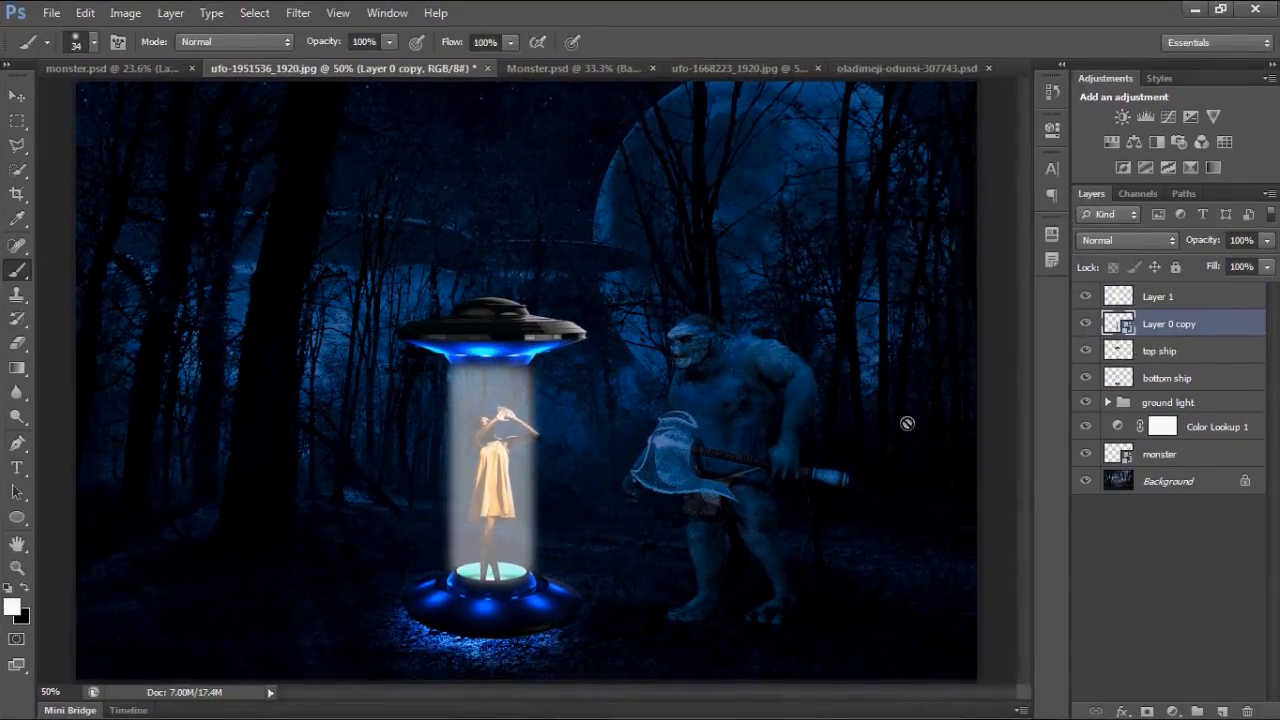
Shift the woman slightly left within the light beam and deselect her layer.
{"action": "key", "text": "v"}
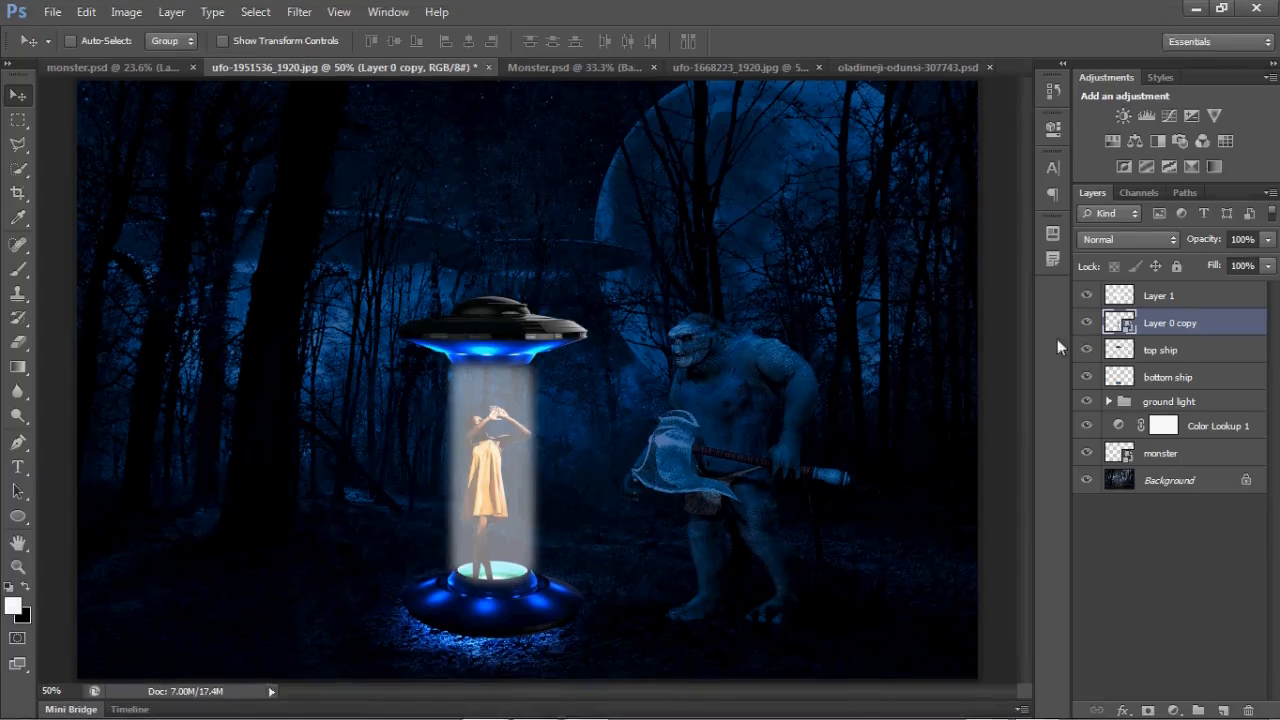
{"action": "left_click", "coordinate": [1148, 653]}
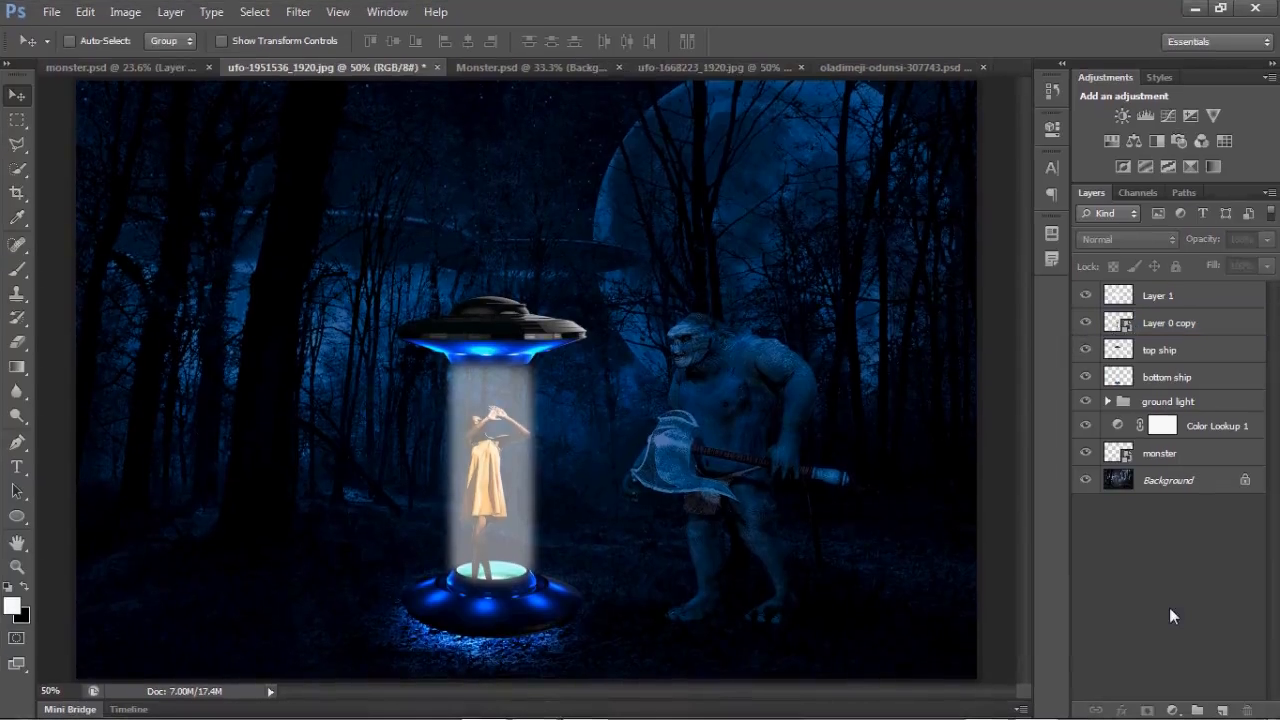
Open ufo-146541_1280.png and copy the red flying saucer with its light cone into the forest scene.
{"action": "key", "text": "ctrl+o"}
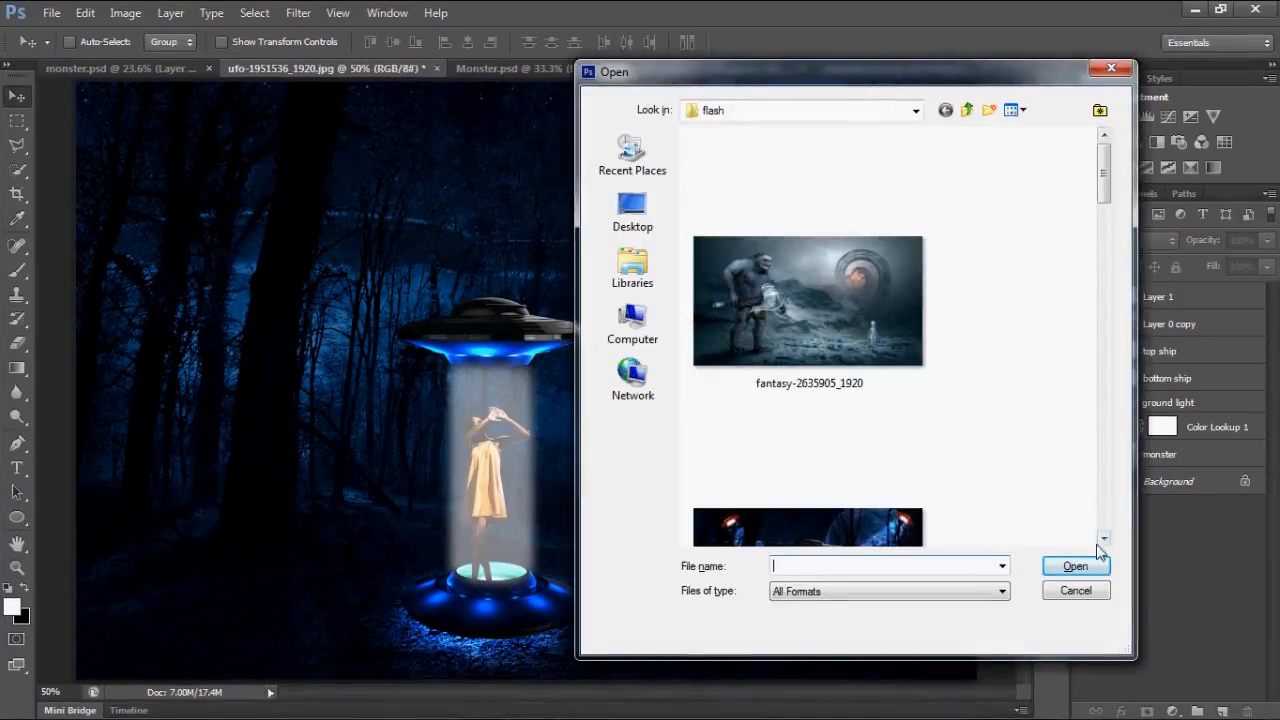
{"action": "left_click", "coordinate": [1103, 537]}
{"action": "left_click", "coordinate": [1103, 537]}
{"action": "left_click", "coordinate": [1103, 537]}
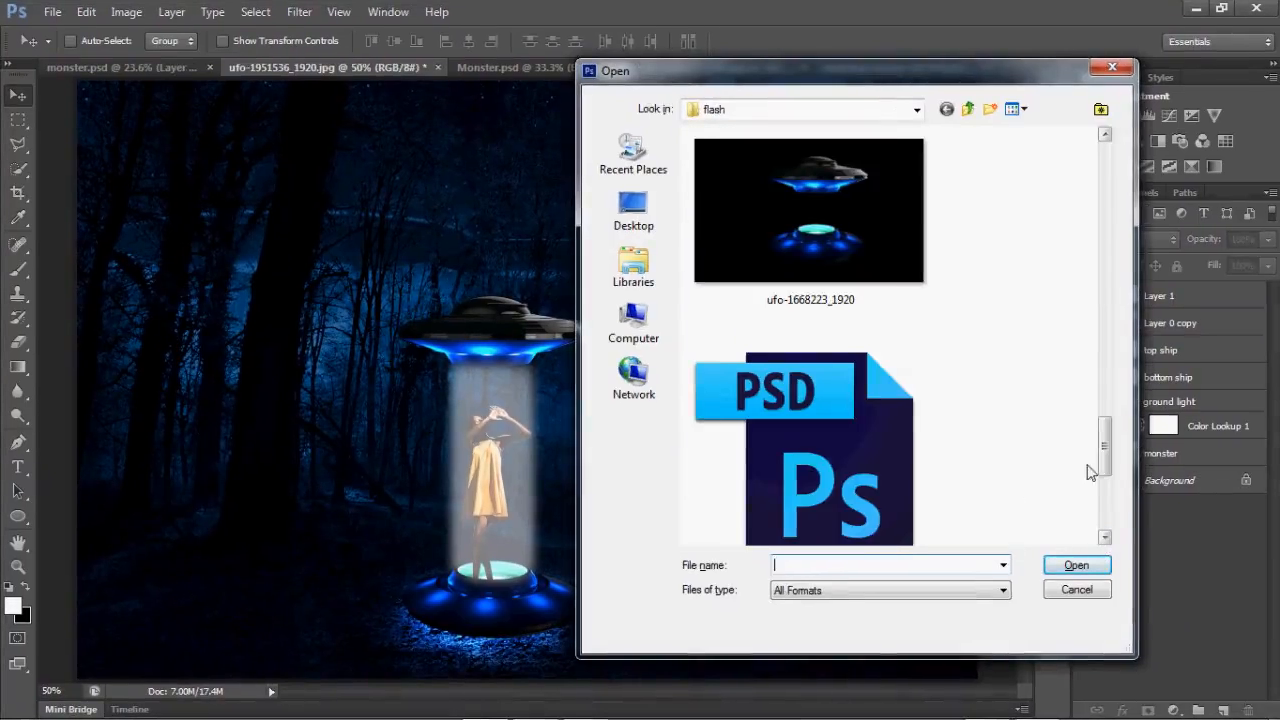
{"action": "left_click", "coordinate": [1103, 134]}
{"action": "left_click", "coordinate": [1103, 134]}
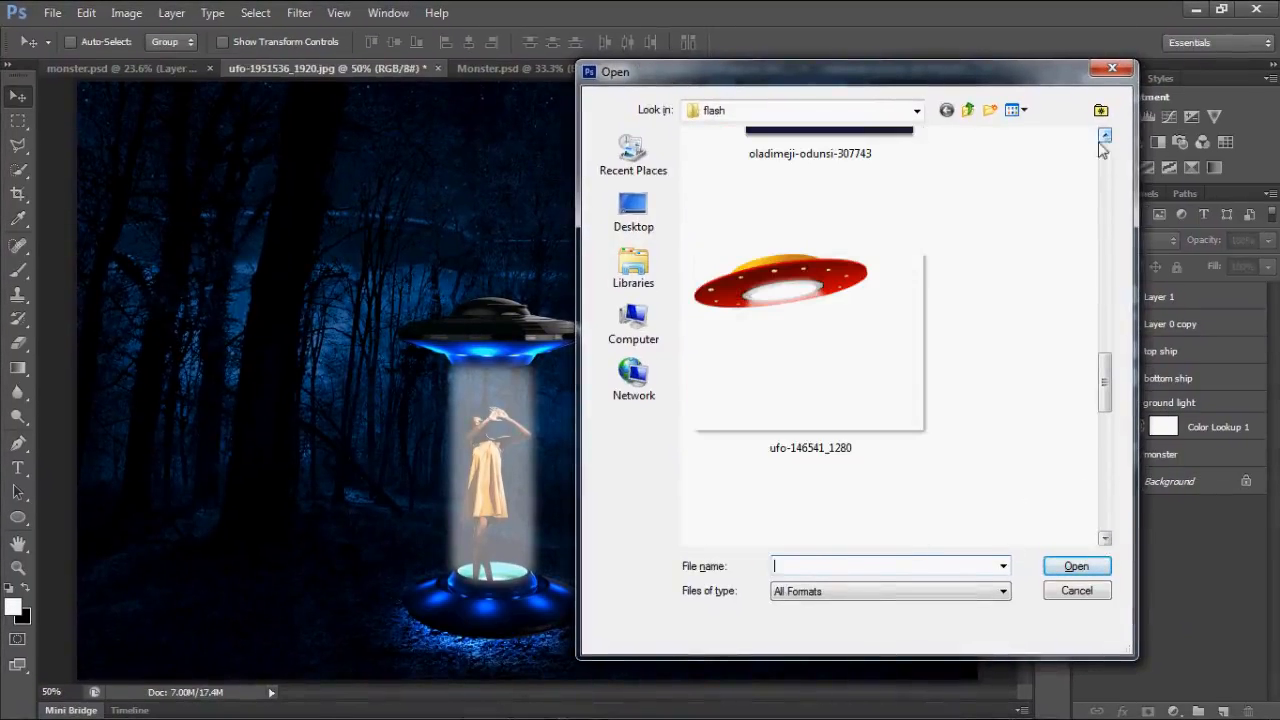
{"action": "left_click", "coordinate": [925, 380]}
{"action": "left_click", "coordinate": [1062, 566]}
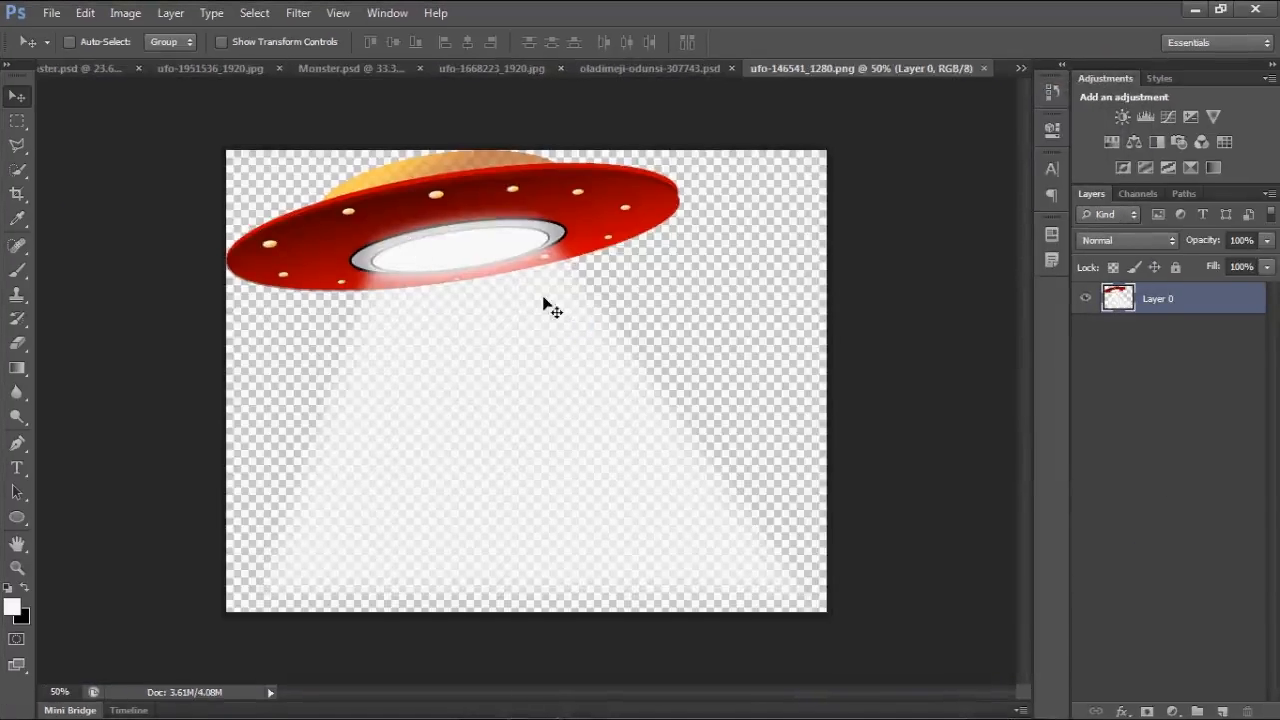
{"action": "left_click_drag", "start_coordinate": [548, 307], "coordinate": [286, 214]}
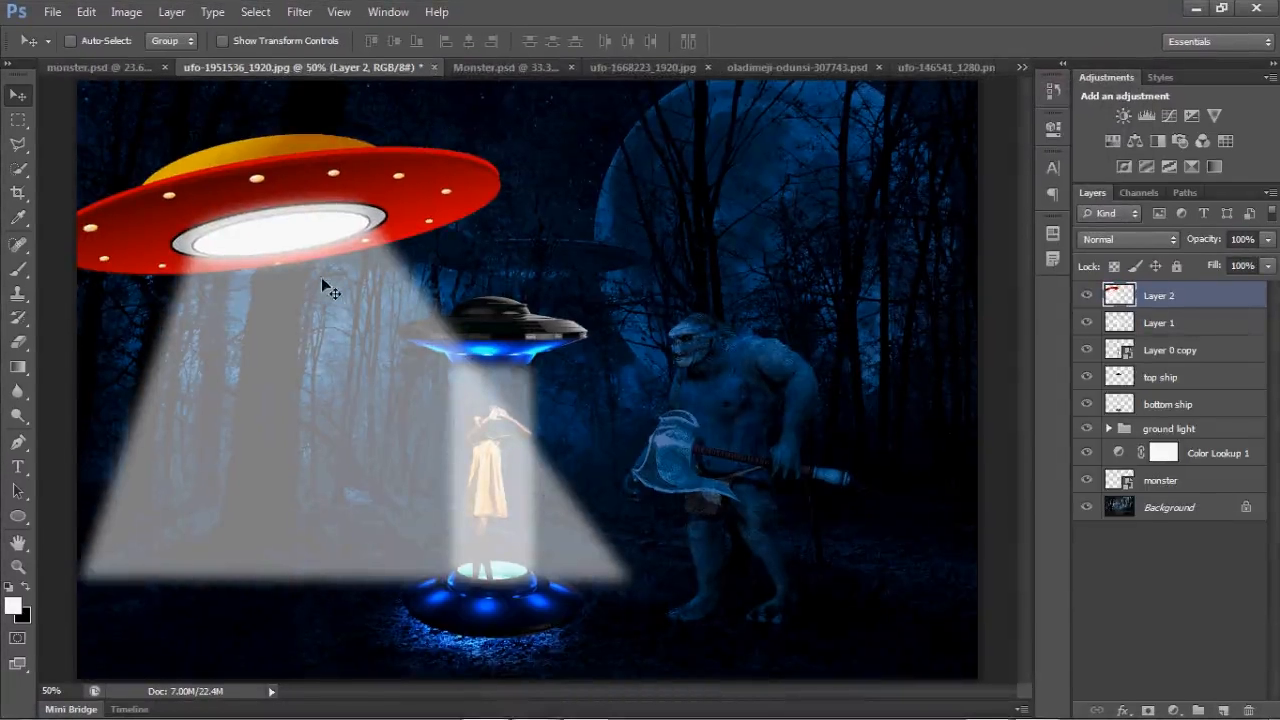
Shrink the red saucer, tilt it about 21° counterclockwise and place it among the trees in the scene's upper left.
{"action": "key", "text": "ctrl+t"}
{"action": "left_click_drag", "start_coordinate": [644, 134], "coordinate": [226, 445]}
{"action": "left_click_drag", "start_coordinate": [152, 502], "coordinate": [299, 195]}
{"action": "left_click_drag", "start_coordinate": [360, 424], "coordinate": [429, 385]}
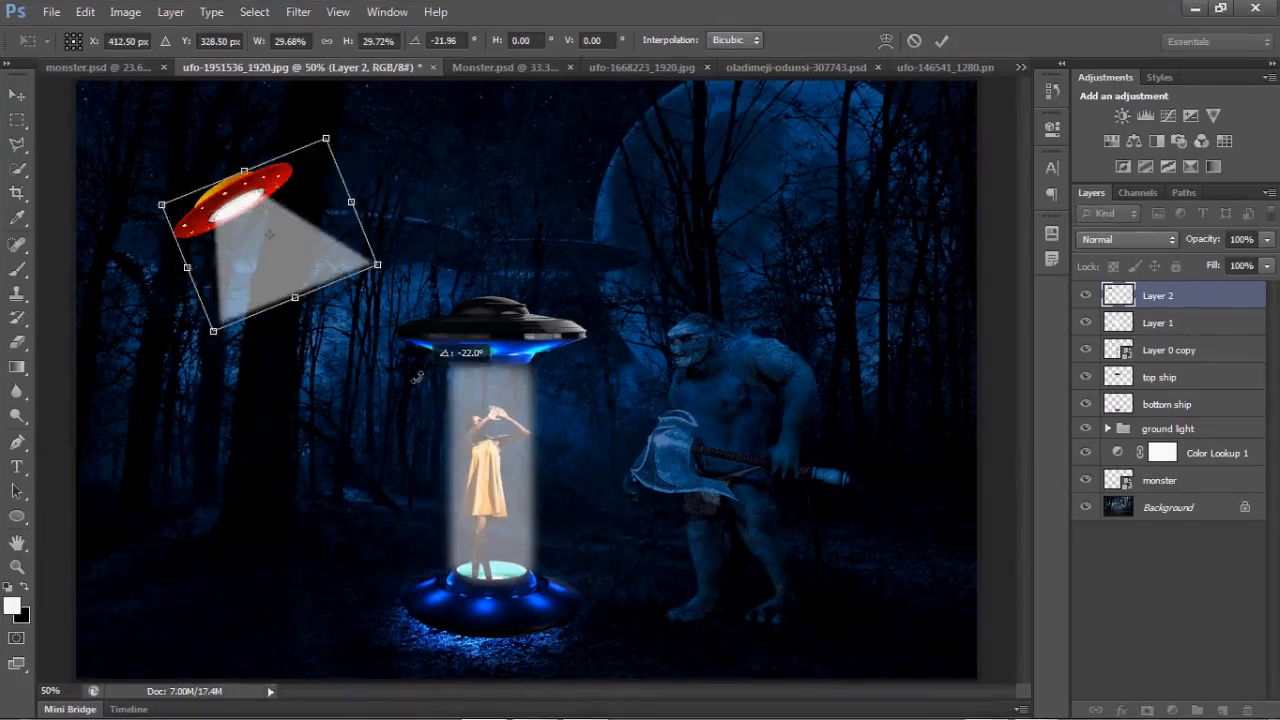
{"action": "left_click_drag", "start_coordinate": [282, 231], "coordinate": [218, 179]}
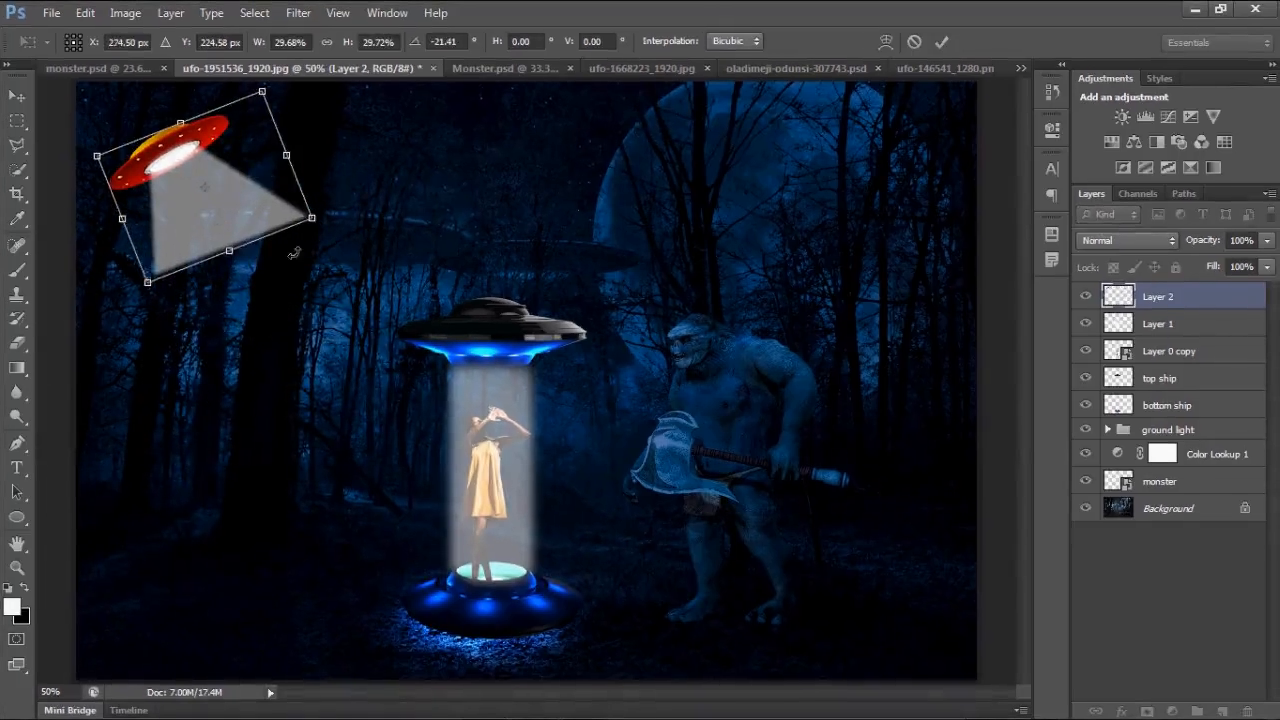
{"action": "left_click_drag", "start_coordinate": [317, 217], "coordinate": [232, 188]}
{"action": "key", "text": "Return"}
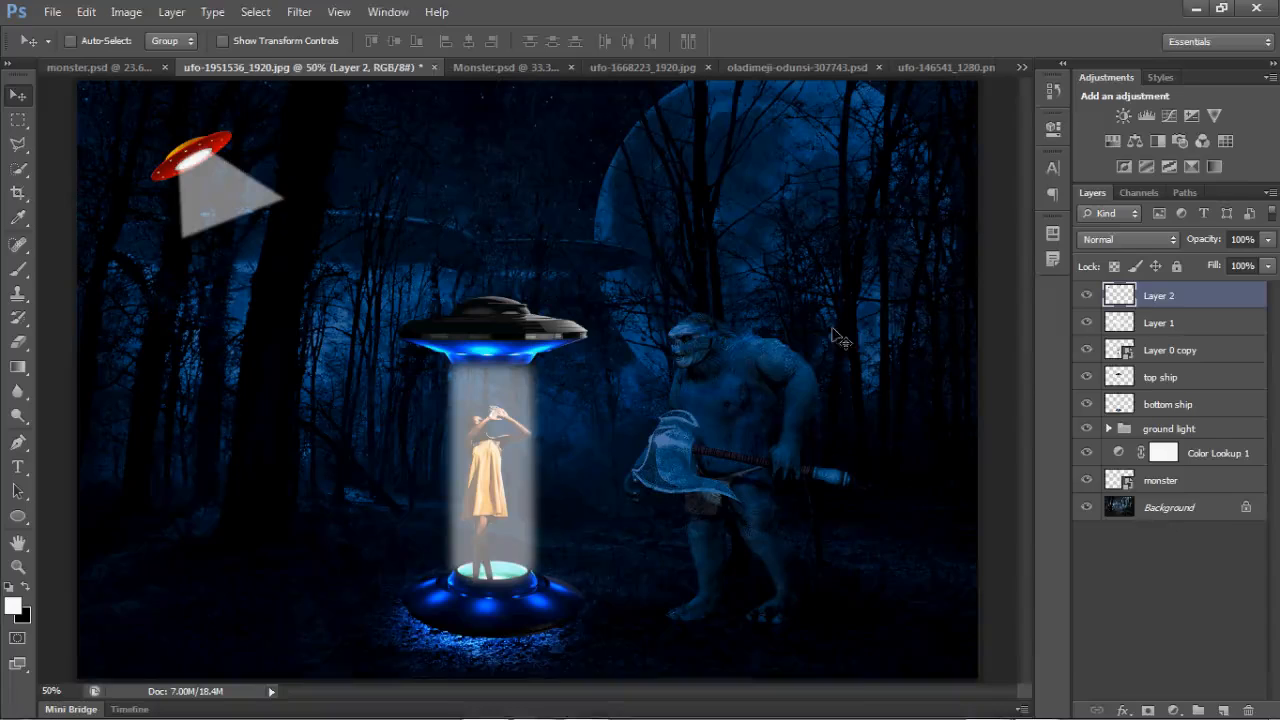
Add a layer mask to Layer 2 and fade out the lower part of the saucer's light cone with a soft black 97 px brush.
{"action": "left_click", "coordinate": [1145, 711]}
{"action": "key", "text": "b"}
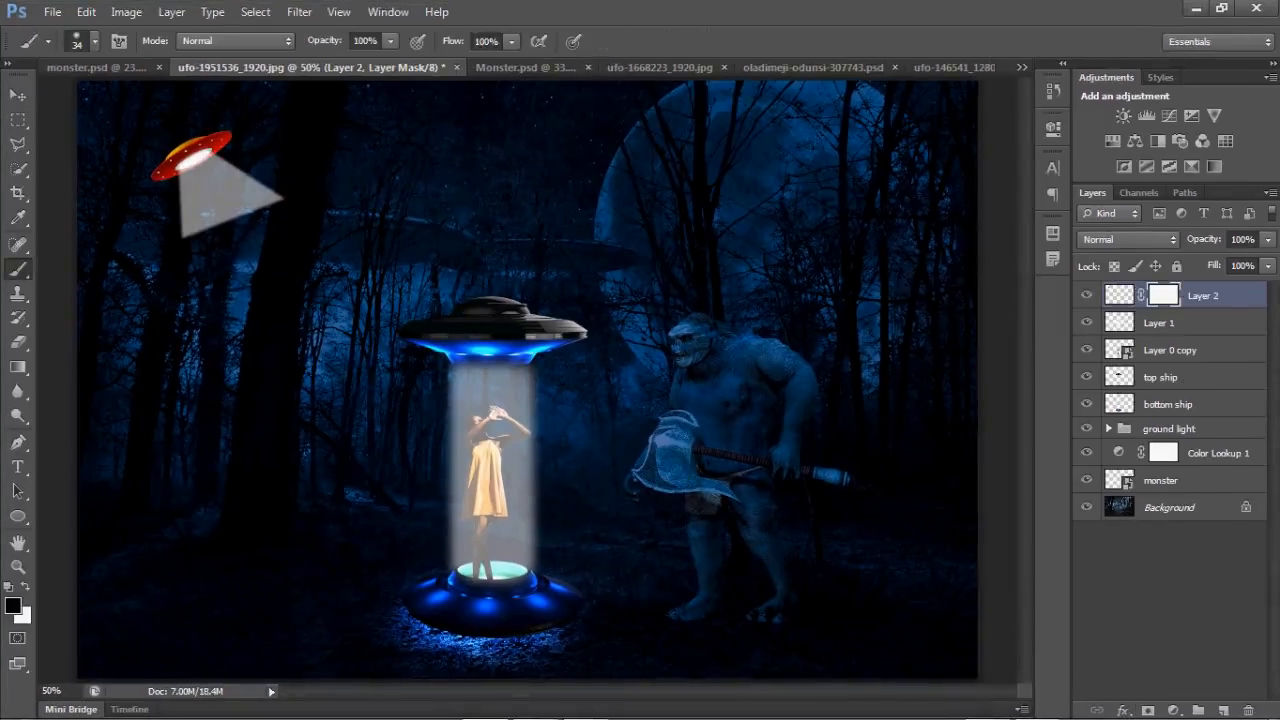
{"action": "right_click", "coordinate": [264, 155]}
{"action": "left_click", "coordinate": [368, 194]}
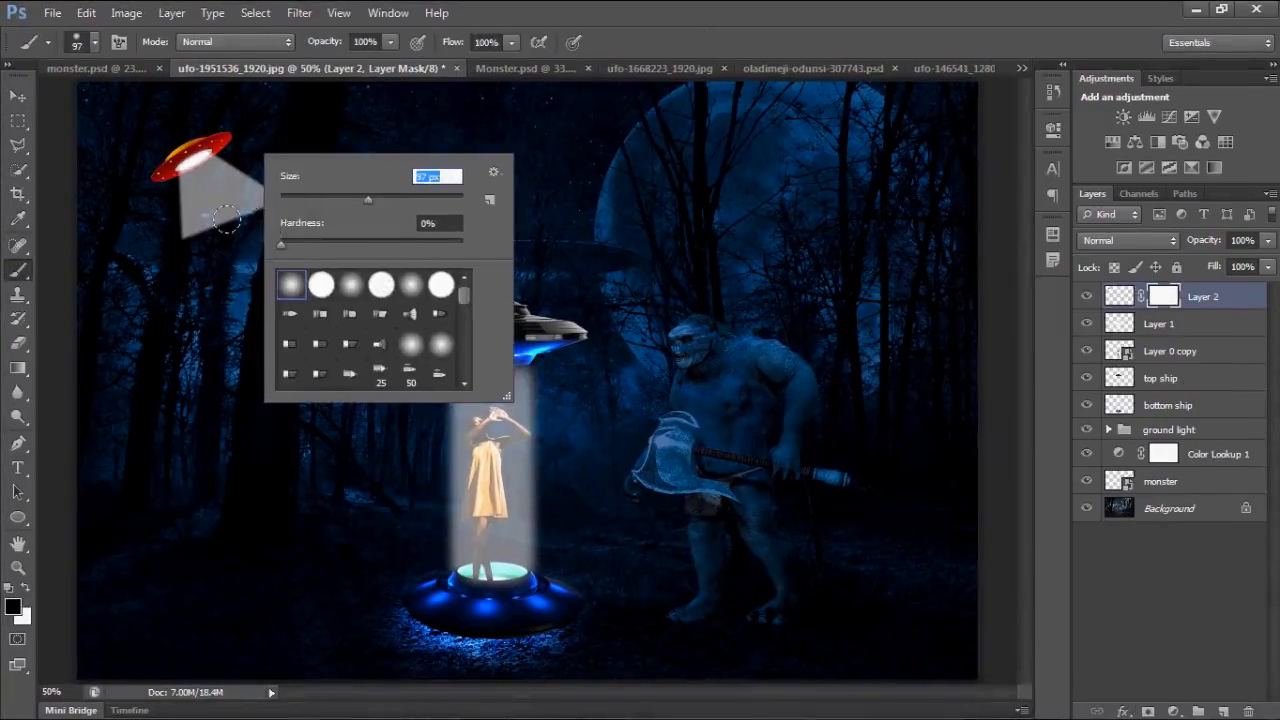
{"action": "key", "text": "Return"}
{"action": "mouse_move", "coordinate": [194, 228]}
{"action": "left_mouse_down"}
{"action": "mouse_move", "coordinate": [255, 196]}
{"action": "mouse_move", "coordinate": [246, 185]}
{"action": "mouse_move", "coordinate": [187, 210]}
{"action": "mouse_move", "coordinate": [180, 227]}
{"action": "mouse_move", "coordinate": [287, 210]}
{"action": "mouse_move", "coordinate": [201, 205]}
{"action": "left_mouse_up"}
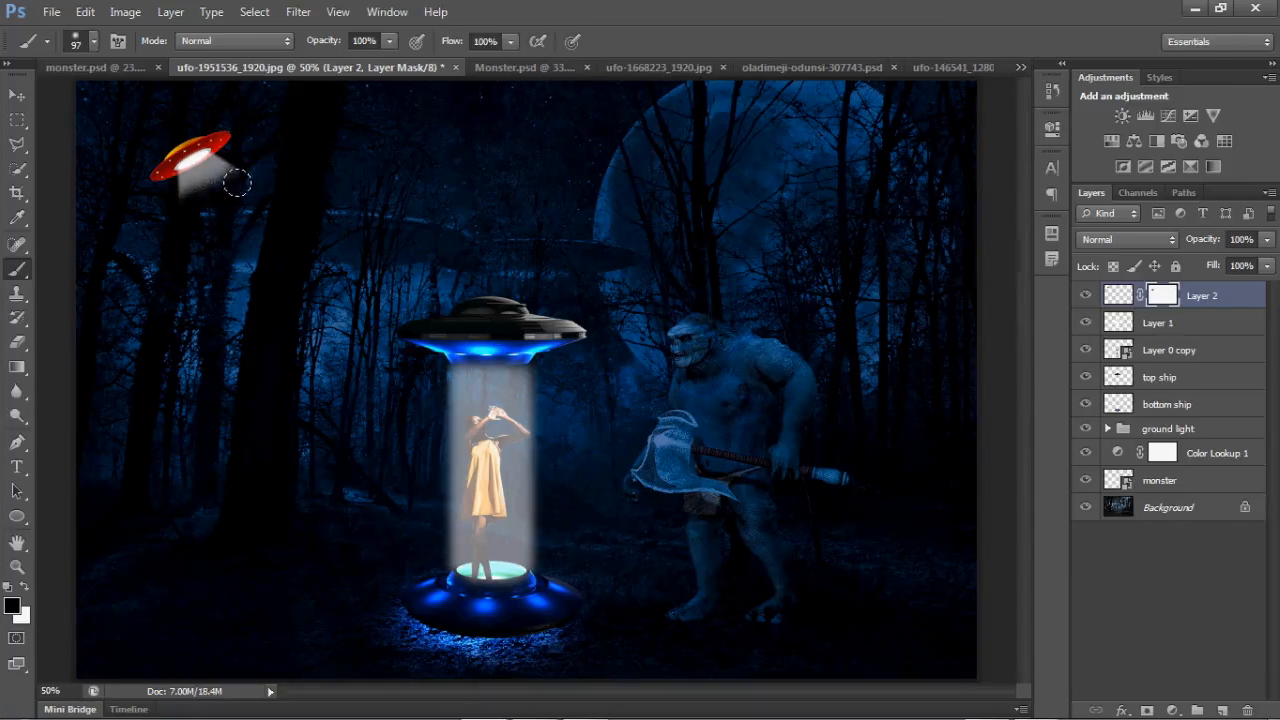
{"action": "key", "text": "v"}
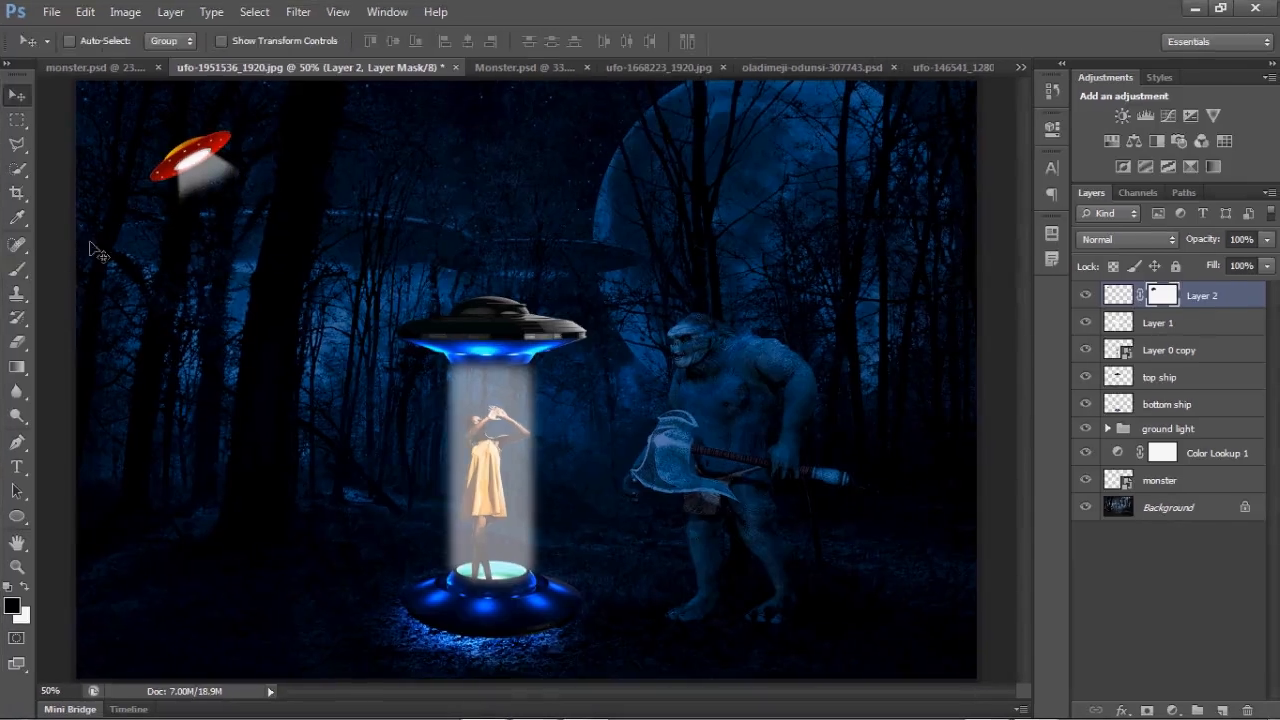
Outline a widening beam from the red saucer's opening down to the woman and the forest floor with the Polygonal Lasso.
{"action": "left_click", "coordinate": [18, 145]}
{"action": "left_click", "coordinate": [18, 145]}
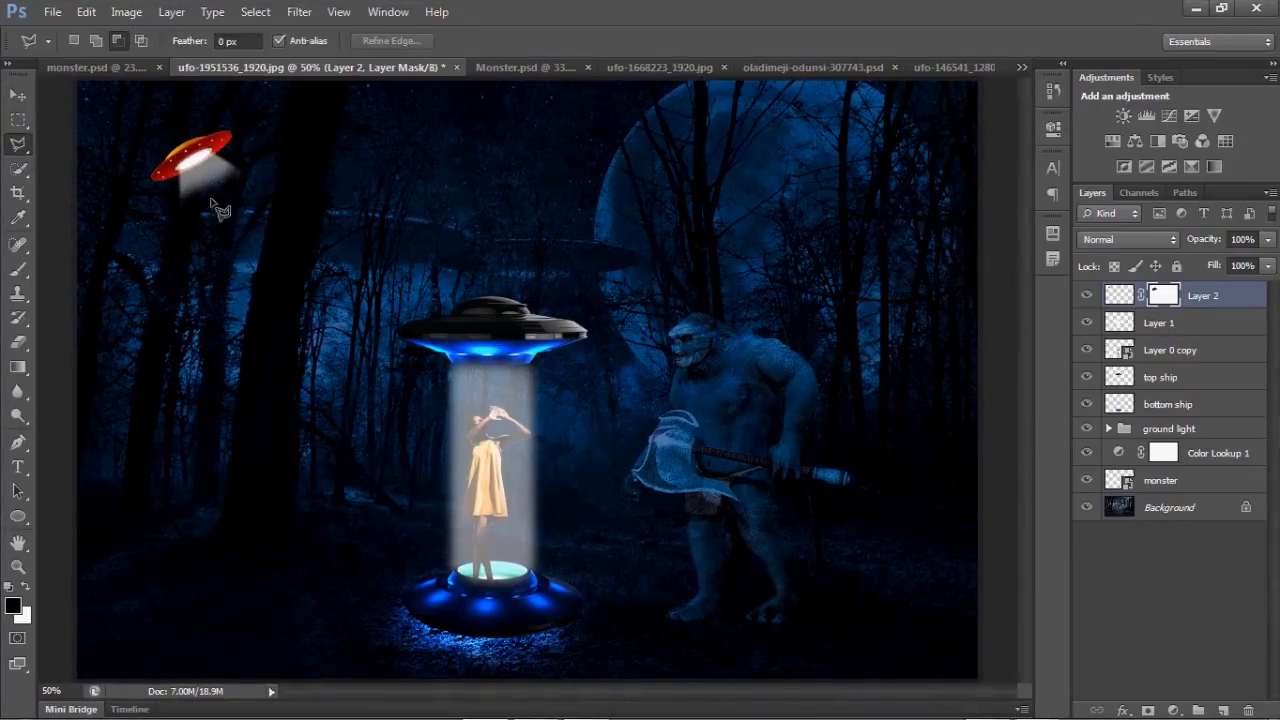
{"action": "left_click", "coordinate": [182, 174]}
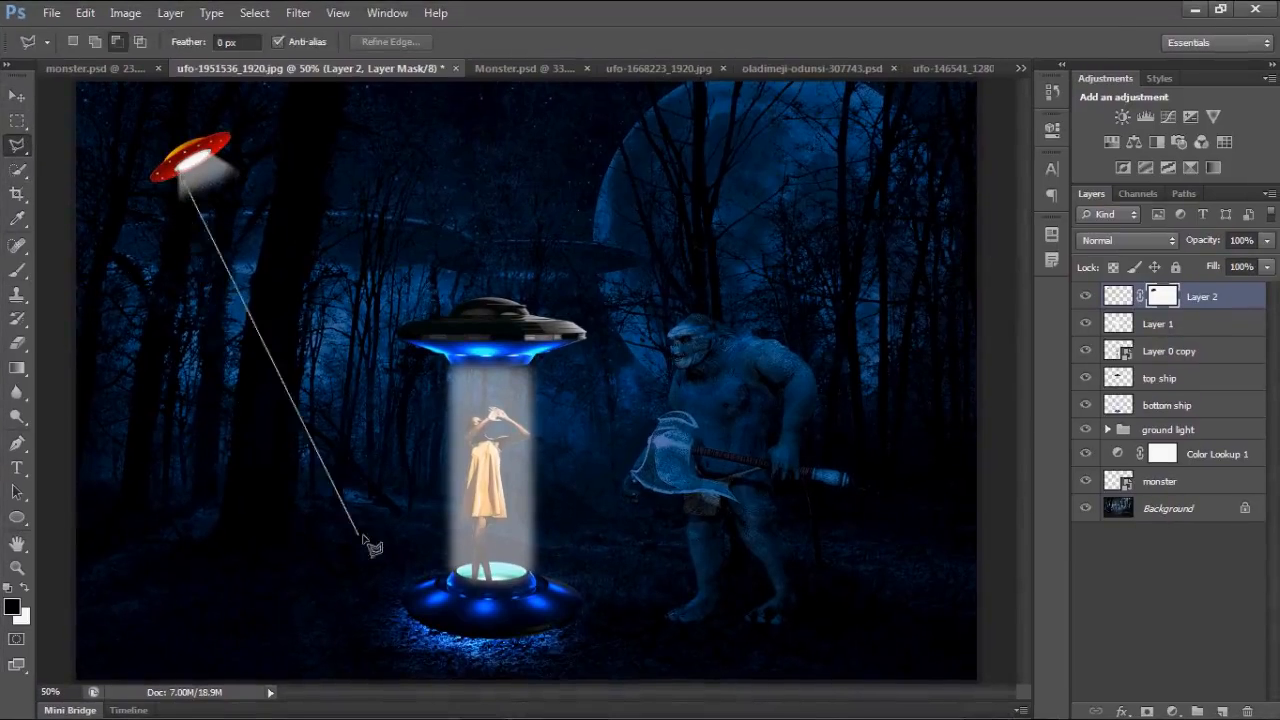
{"action": "left_click", "coordinate": [340, 590]}
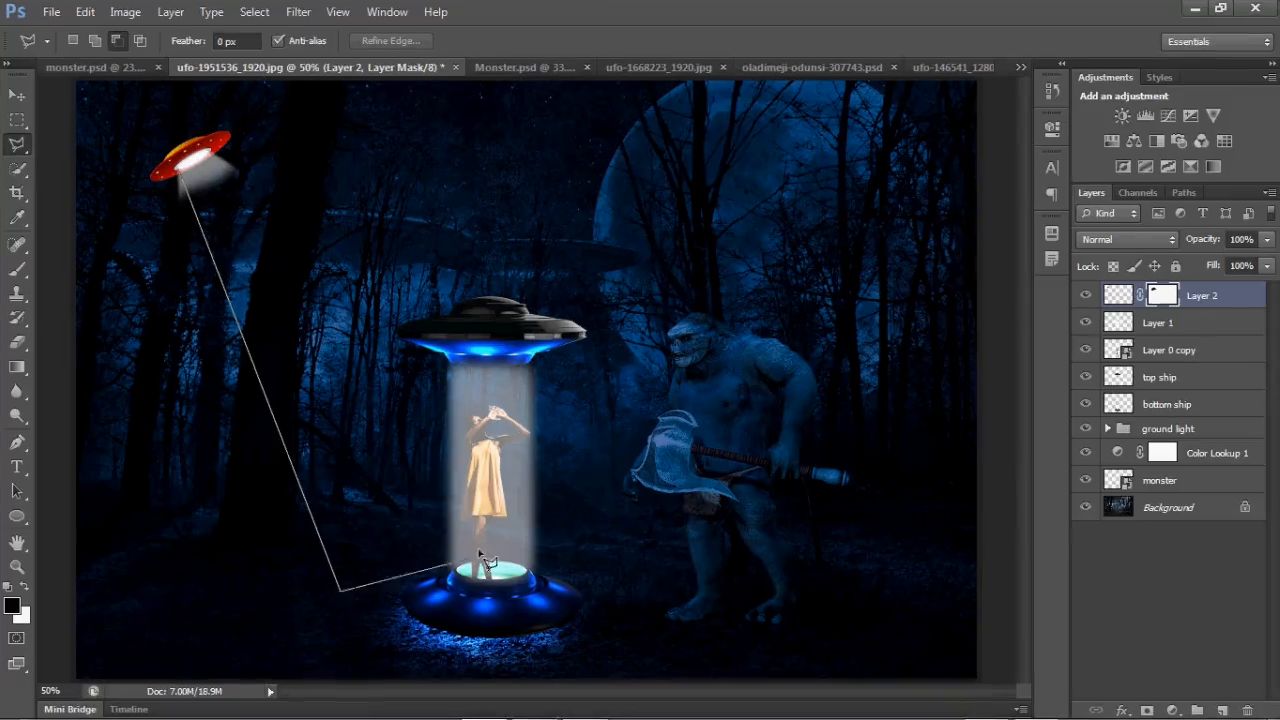
{"action": "left_click", "coordinate": [478, 487]}
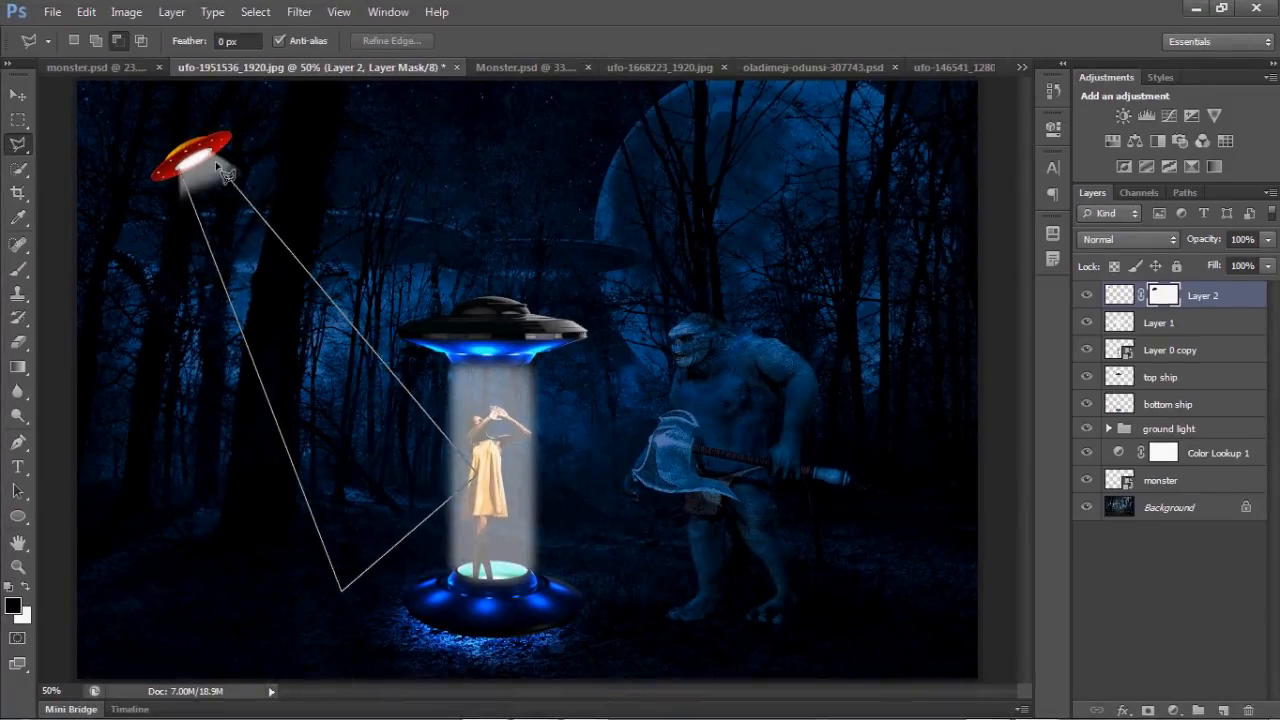
{"action": "left_click", "coordinate": [184, 168]}
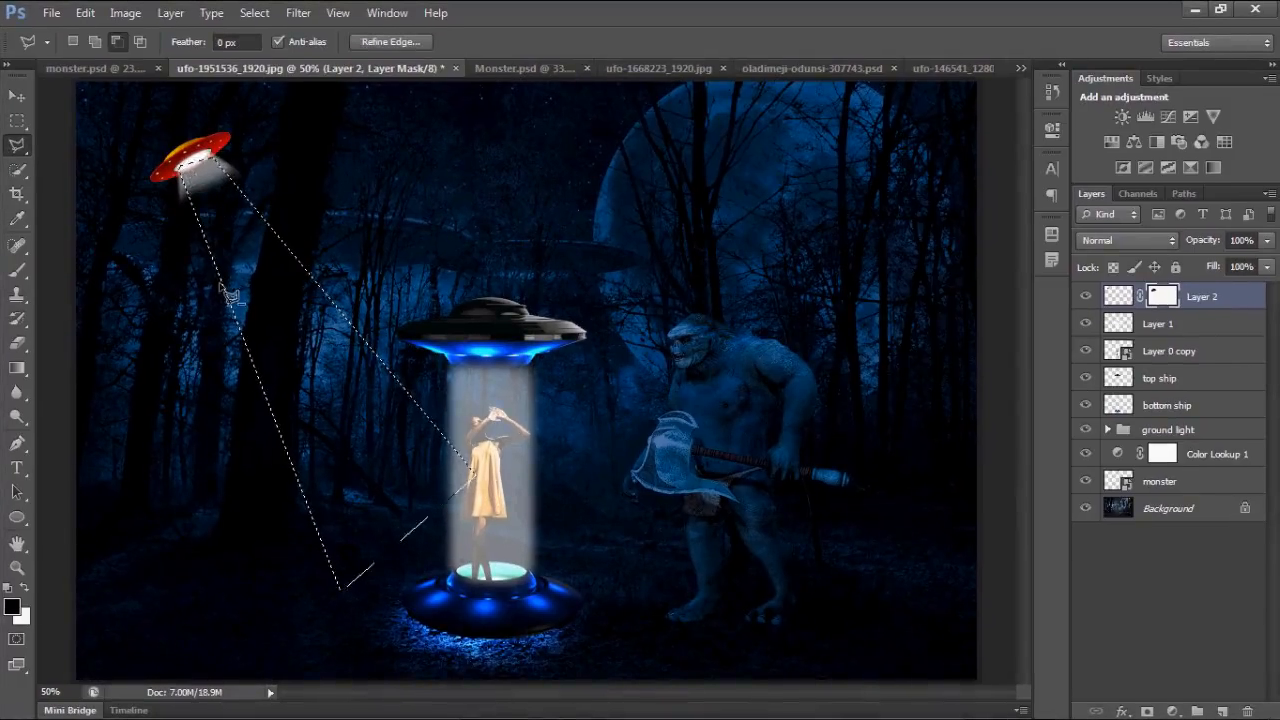
Paint the beam selection white on a new layer with the soft 97 px brush, and deselect it.
{"action": "left_click", "coordinate": [1221, 709]}
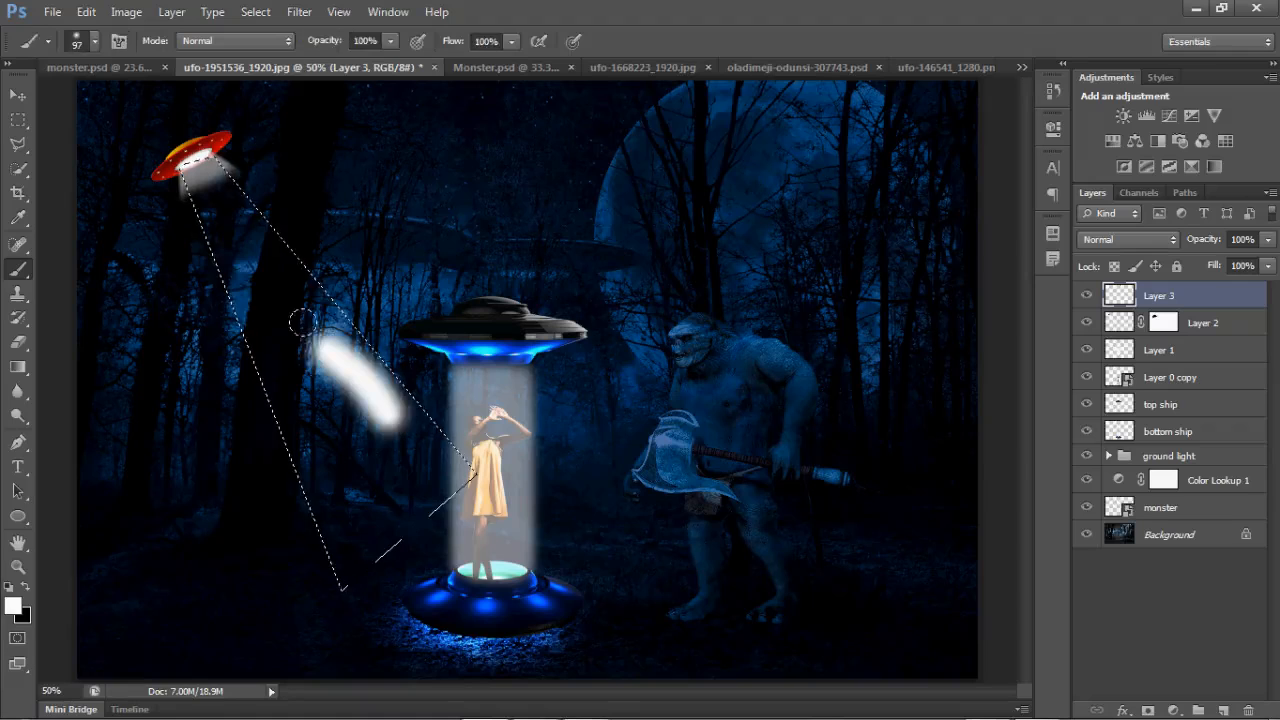
{"action": "left_click_drag", "start_coordinate": [303, 322], "coordinate": [228, 205]}
{"action": "mouse_move", "coordinate": [420, 432]}
{"action": "left_mouse_down"}
{"action": "mouse_move", "coordinate": [350, 499]}
{"action": "mouse_move", "coordinate": [258, 290]}
{"action": "left_mouse_up"}
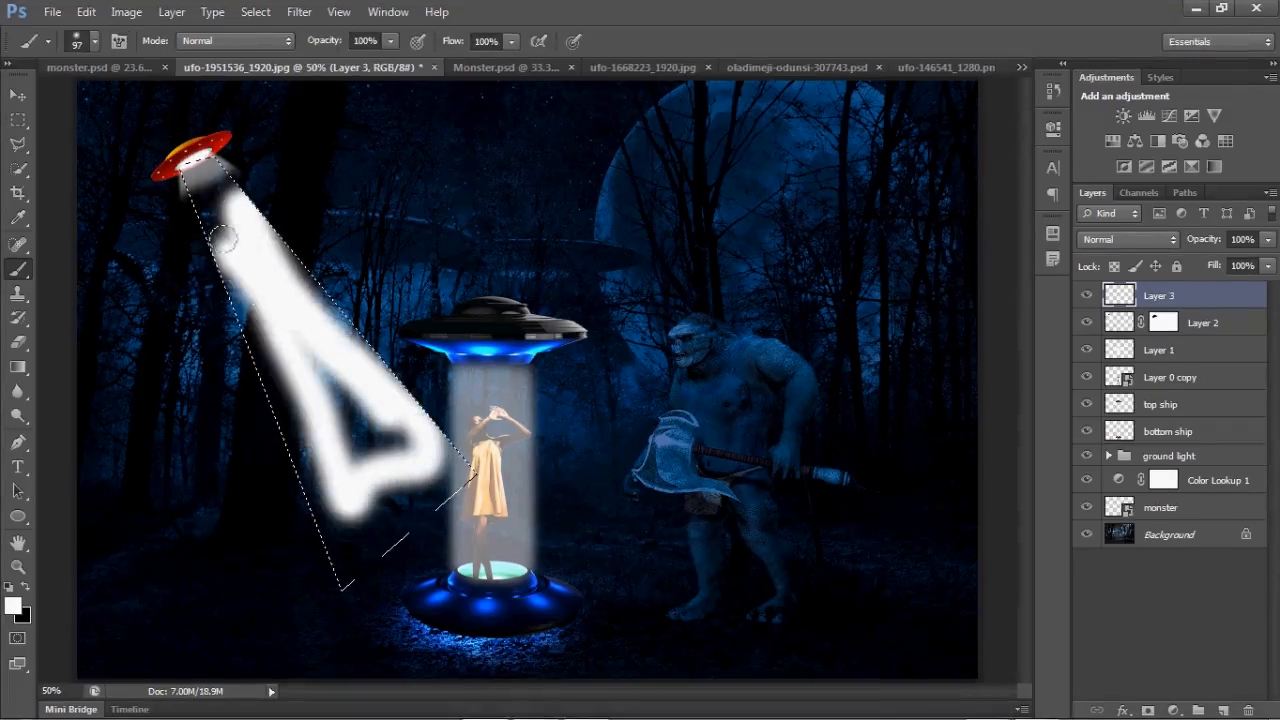
{"action": "mouse_move", "coordinate": [224, 238]}
{"action": "left_mouse_down"}
{"action": "mouse_move", "coordinate": [272, 432]}
{"action": "mouse_move", "coordinate": [333, 568]}
{"action": "mouse_move", "coordinate": [432, 449]}
{"action": "mouse_move", "coordinate": [393, 418]}
{"action": "left_mouse_up"}
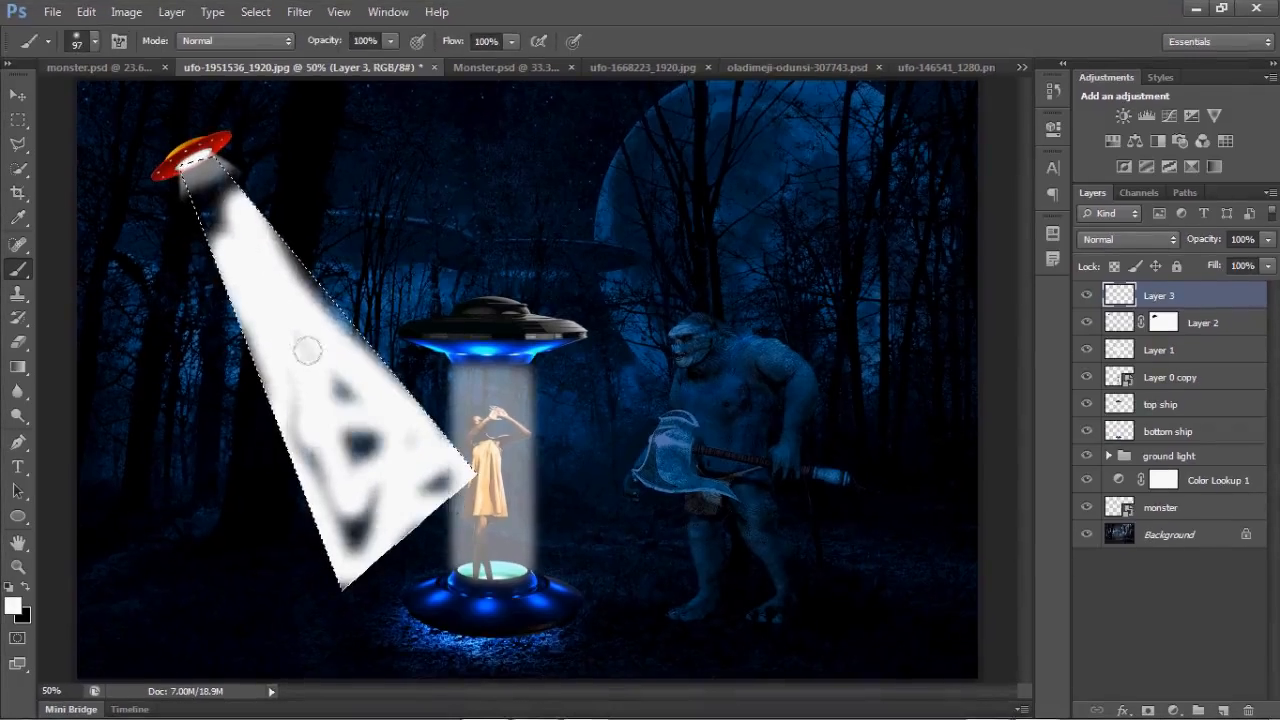
{"action": "mouse_move", "coordinate": [307, 350]}
{"action": "left_mouse_down"}
{"action": "mouse_move", "coordinate": [385, 364]}
{"action": "mouse_move", "coordinate": [370, 432]}
{"action": "mouse_move", "coordinate": [300, 370]}
{"action": "mouse_move", "coordinate": [243, 241]}
{"action": "left_mouse_up"}
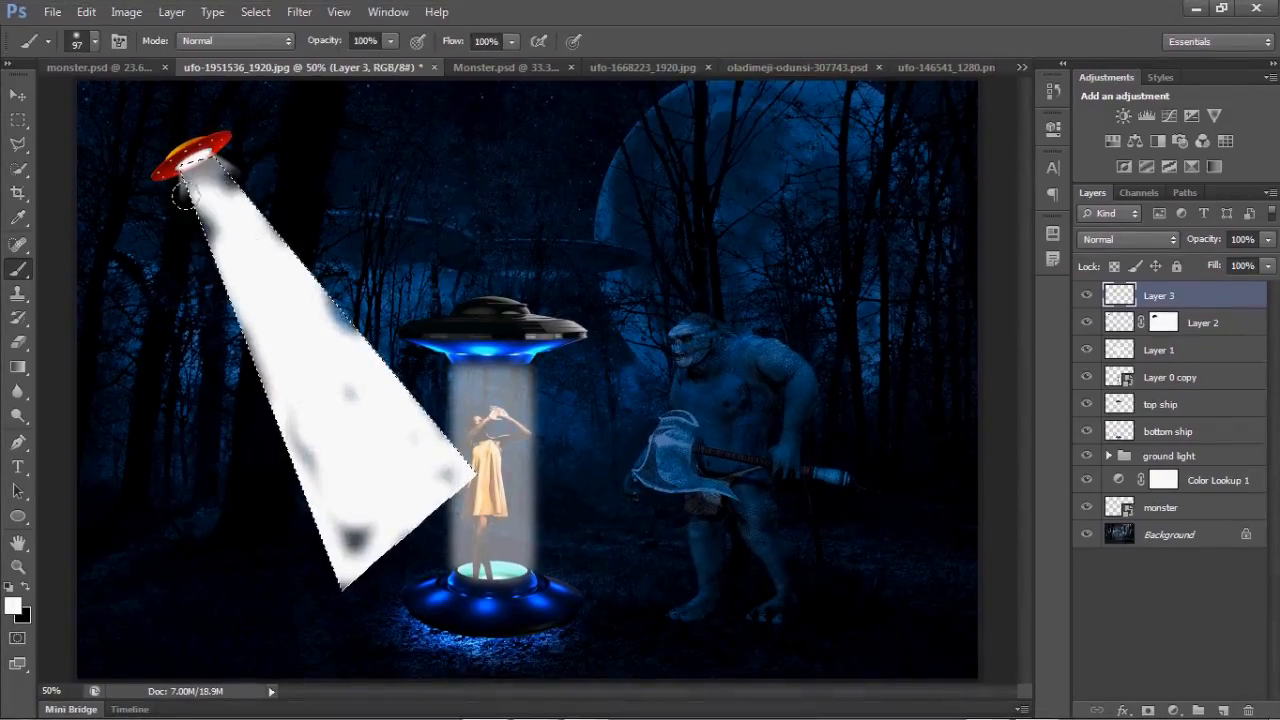
{"action": "mouse_move", "coordinate": [186, 195]}
{"action": "left_mouse_down"}
{"action": "mouse_move", "coordinate": [225, 178]}
{"action": "mouse_move", "coordinate": [200, 168]}
{"action": "mouse_move", "coordinate": [207, 210]}
{"action": "mouse_move", "coordinate": [362, 358]}
{"action": "mouse_move", "coordinate": [313, 285]}
{"action": "mouse_move", "coordinate": [336, 354]}
{"action": "mouse_move", "coordinate": [285, 412]}
{"action": "mouse_move", "coordinate": [208, 318]}
{"action": "mouse_move", "coordinate": [413, 500]}
{"action": "left_mouse_up"}
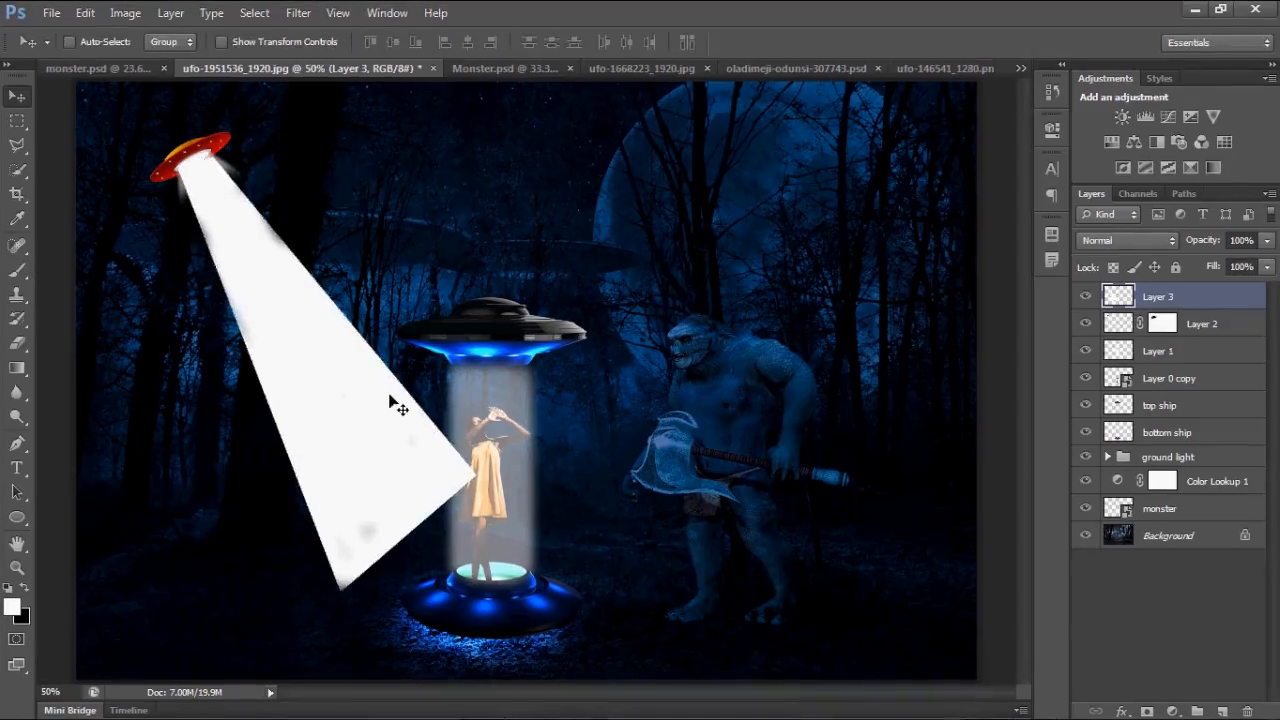
{"action": "key", "text": "ctrl+d"}
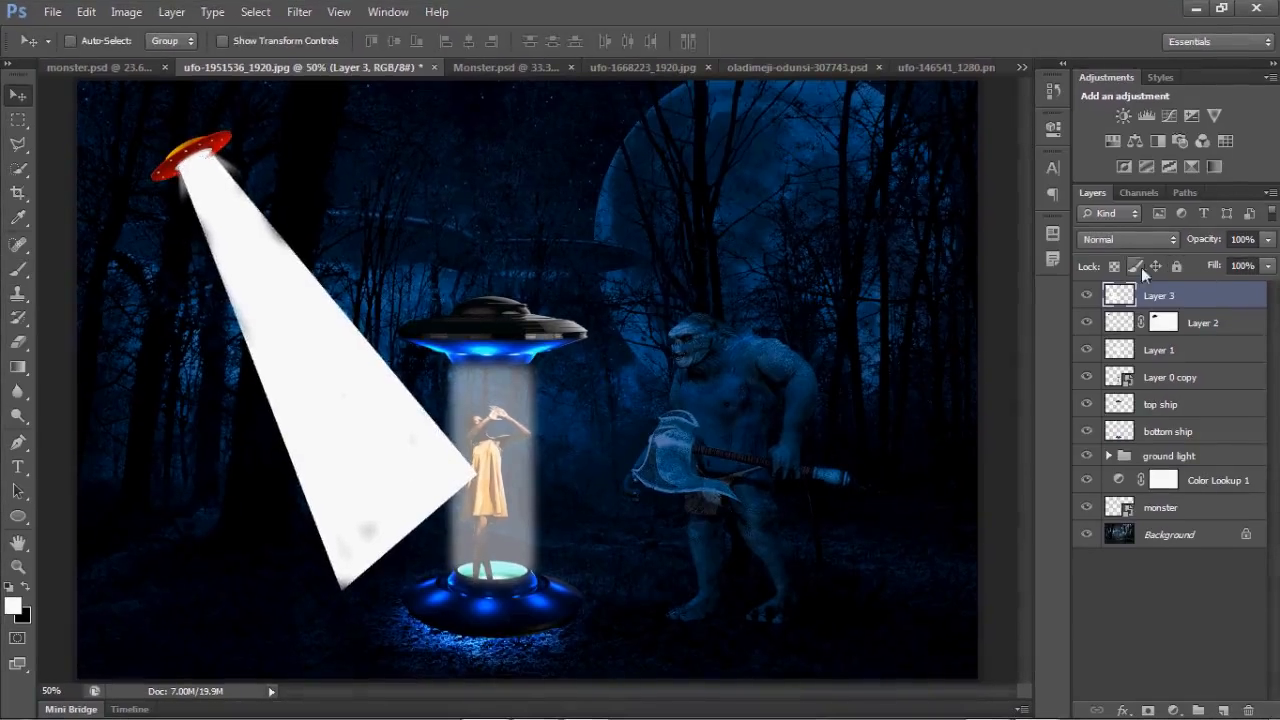
Soften the painted beam on Layer 3 with a Gaussian Blur of 45.6 pixels radius.
{"action": "left_click", "coordinate": [339, 12]}
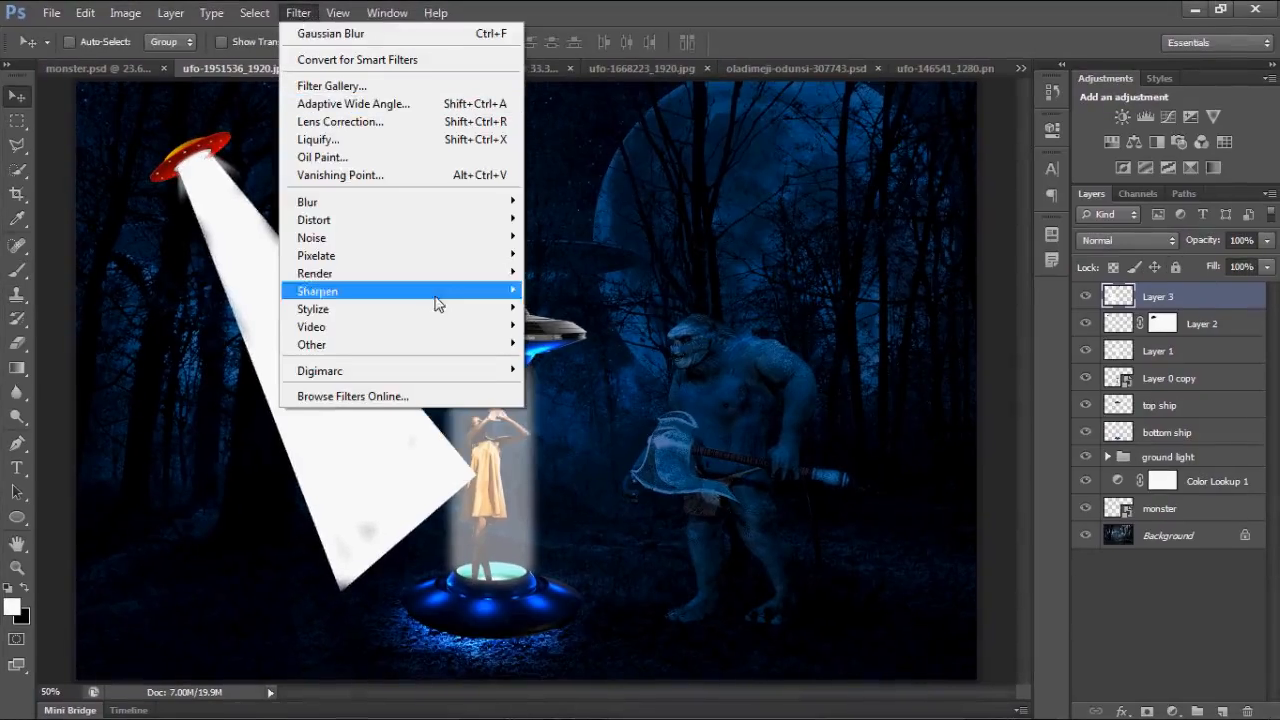
{"action": "mouse_move", "coordinate": [469, 202]}
{"action": "left_click", "coordinate": [580, 334]}
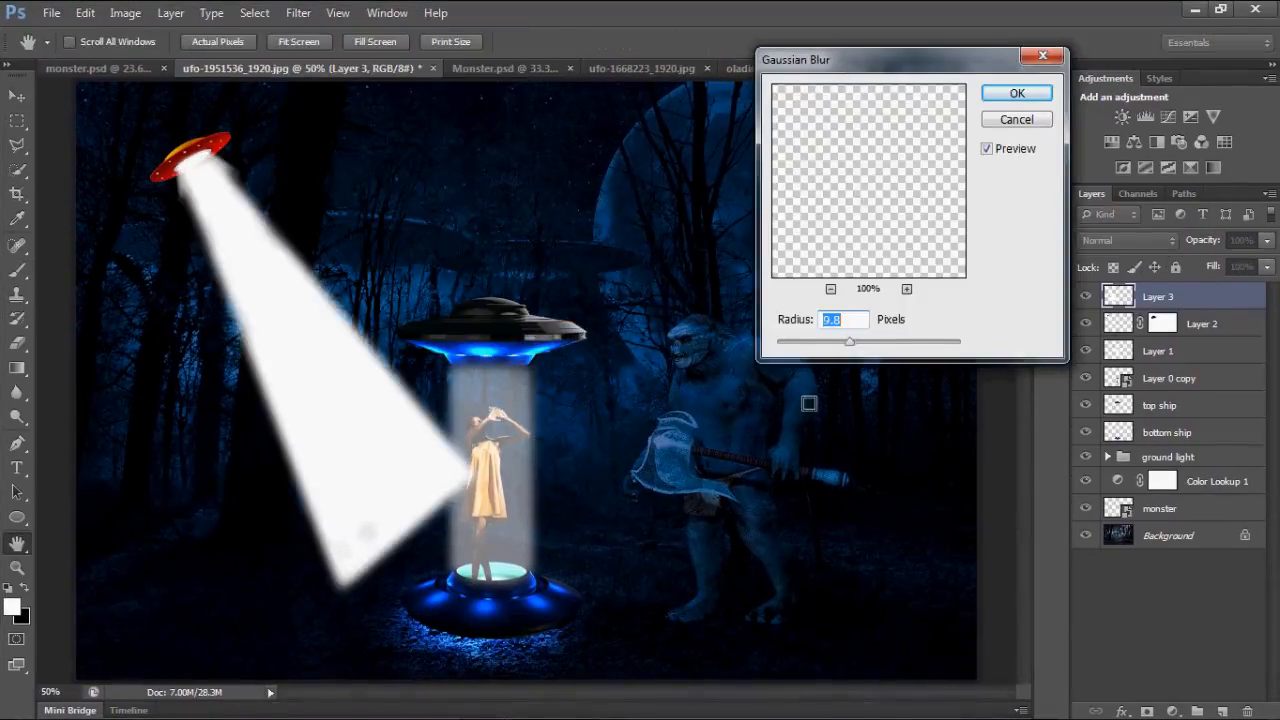
{"action": "left_click_drag", "start_coordinate": [875, 345], "coordinate": [877, 346]}
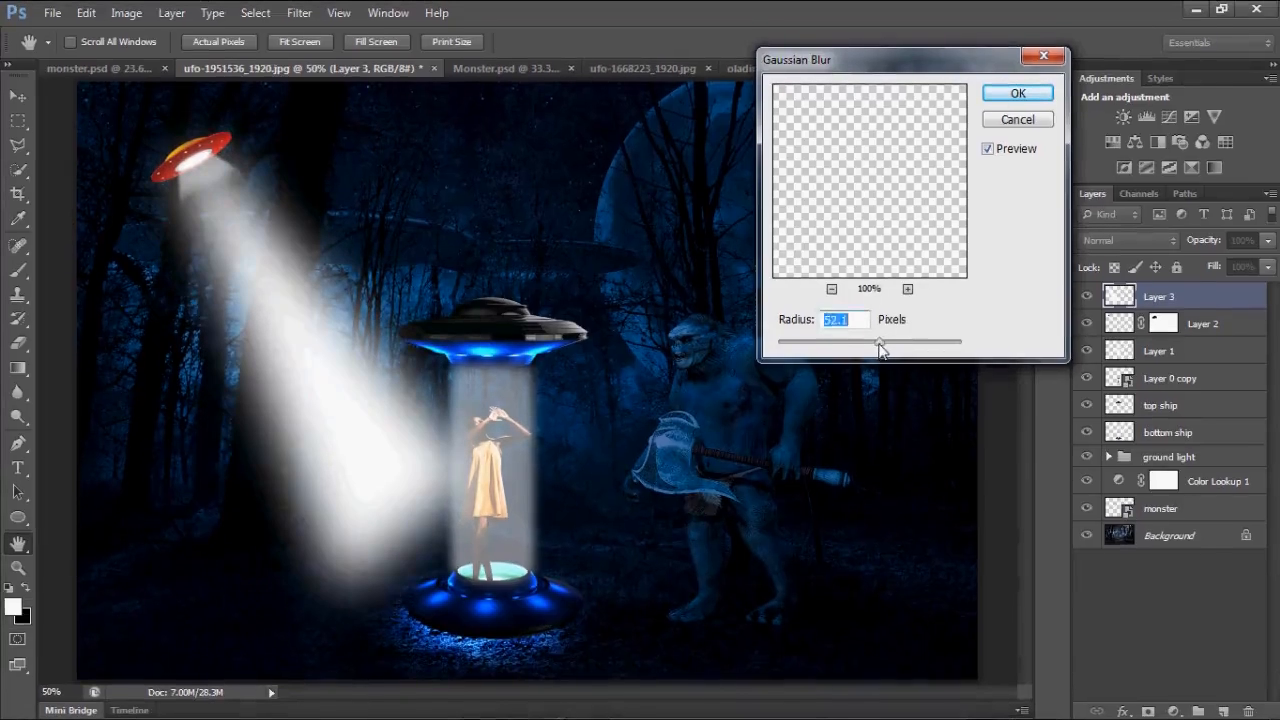
{"action": "left_click", "coordinate": [1017, 92]}
{"action": "key", "text": "v"}
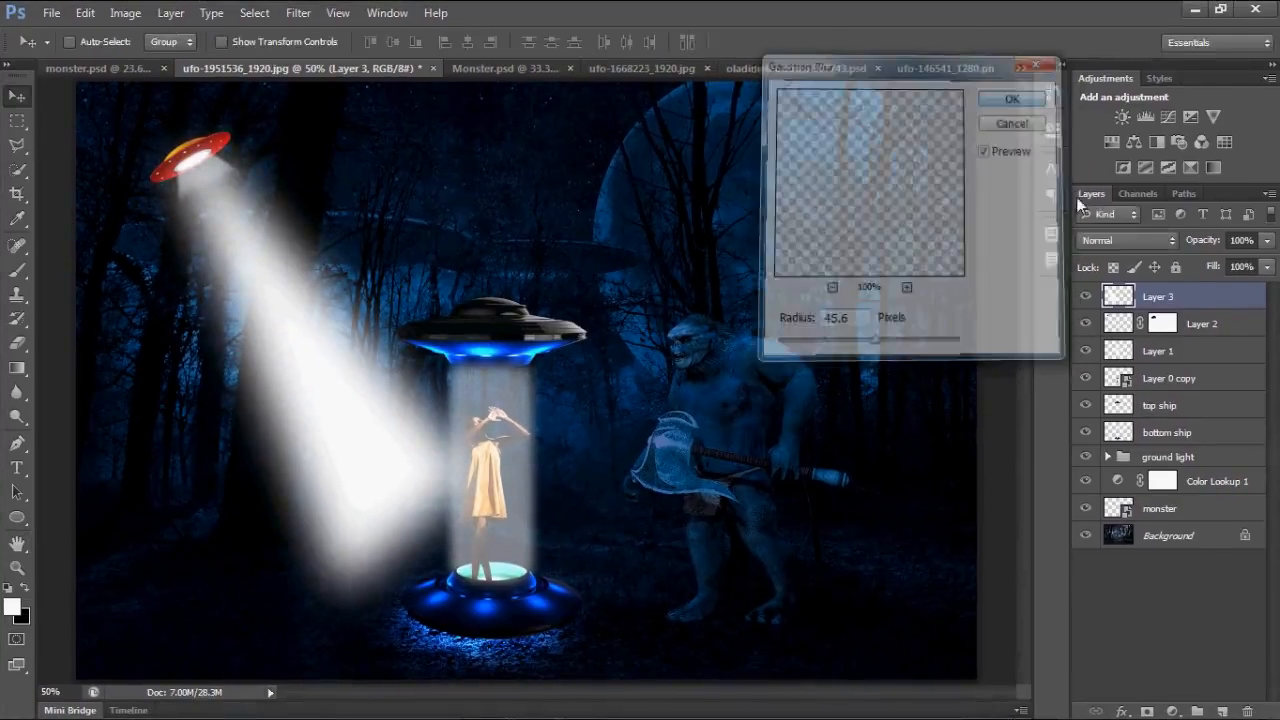
Set Layer 3's blend mode to Overlay and duplicate the layer once to strengthen the beam's glow.
{"action": "left_click", "coordinate": [1128, 239]}
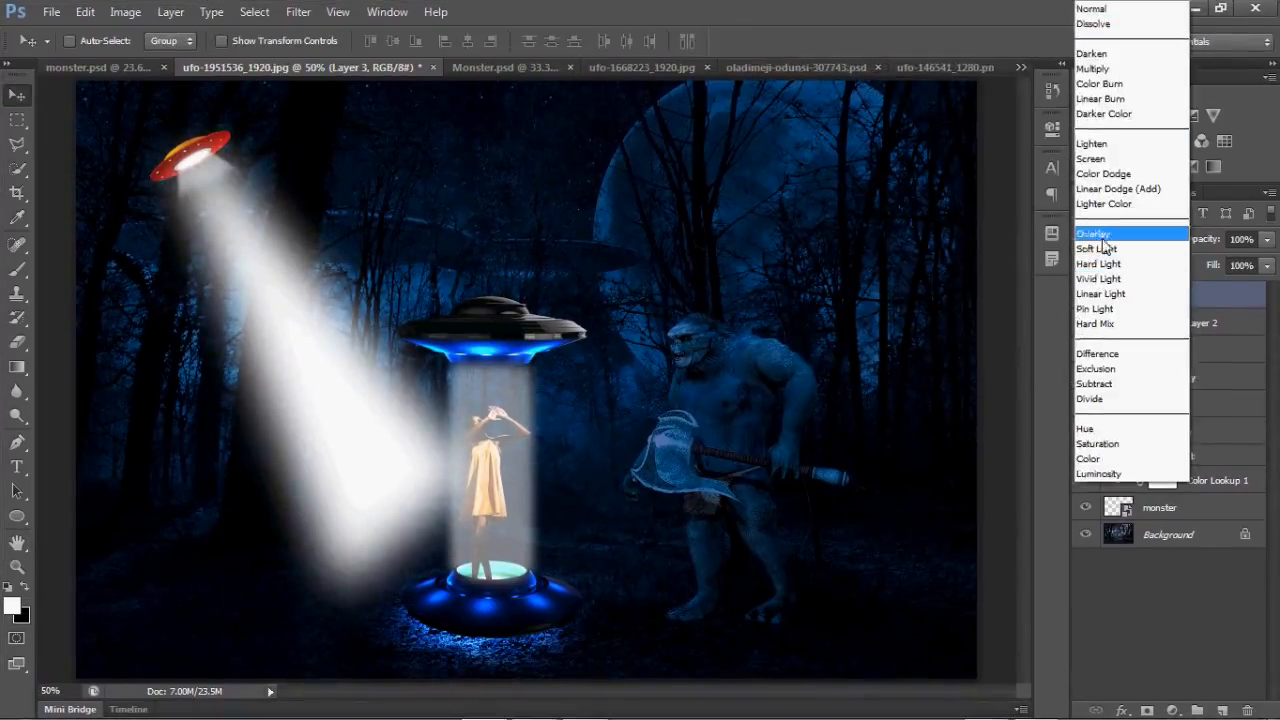
{"action": "left_click", "coordinate": [1103, 238]}
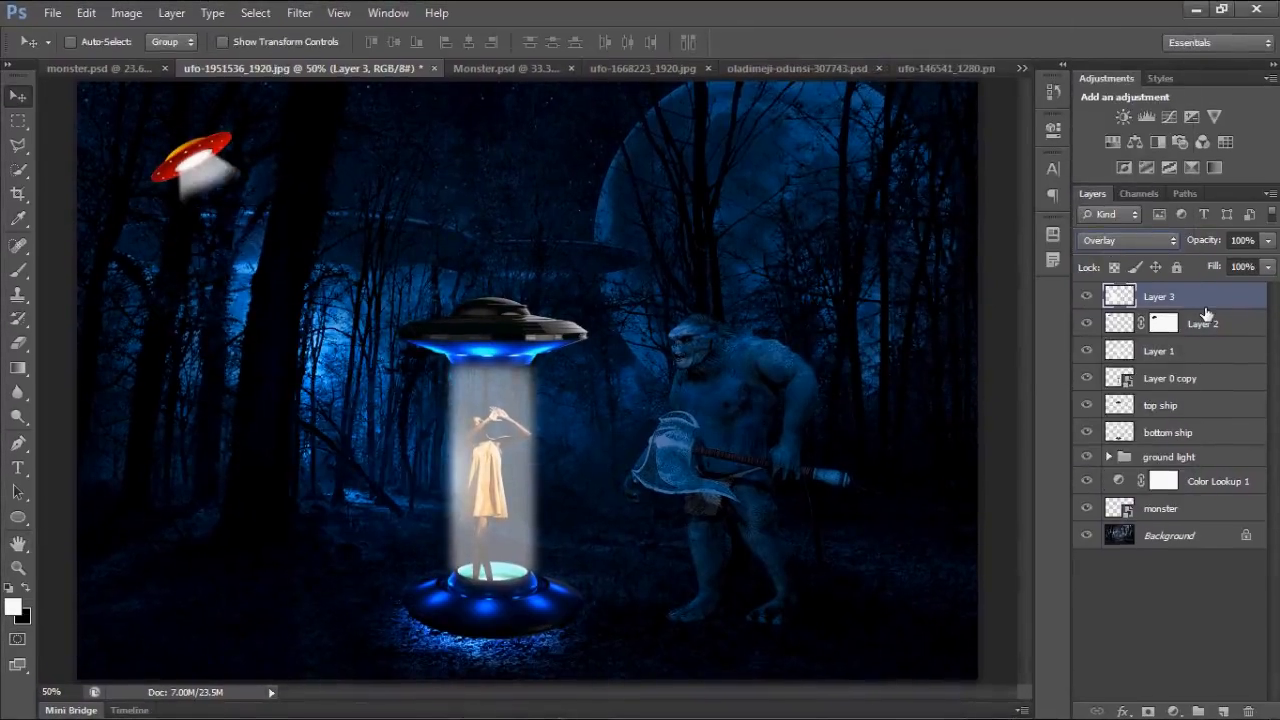
{"action": "key", "text": "ctrl+j"}
Try three further duplicates of the beam layer for a stronger glow, and undo them.
{"action": "key", "text": "ctrl+j"}
{"action": "key", "text": "ctrl+j"}
{"action": "key", "text": "ctrl+j"}
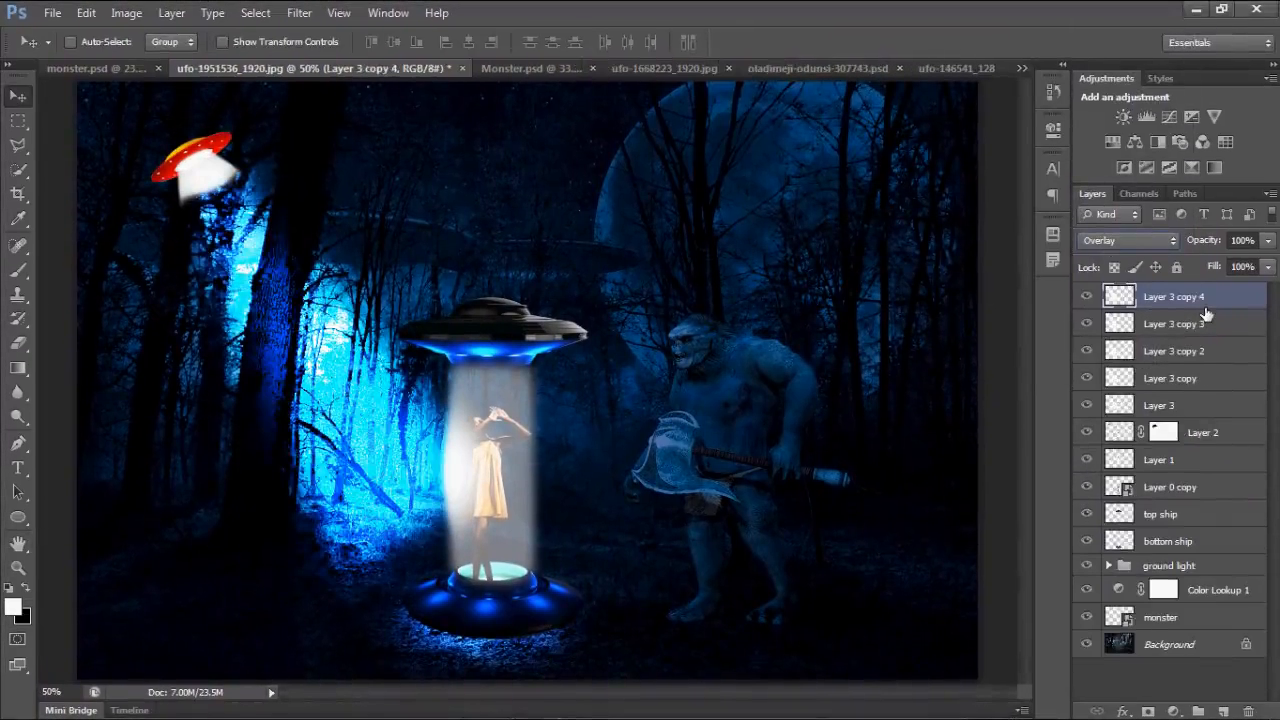
{"action": "key", "text": "ctrl+z"}
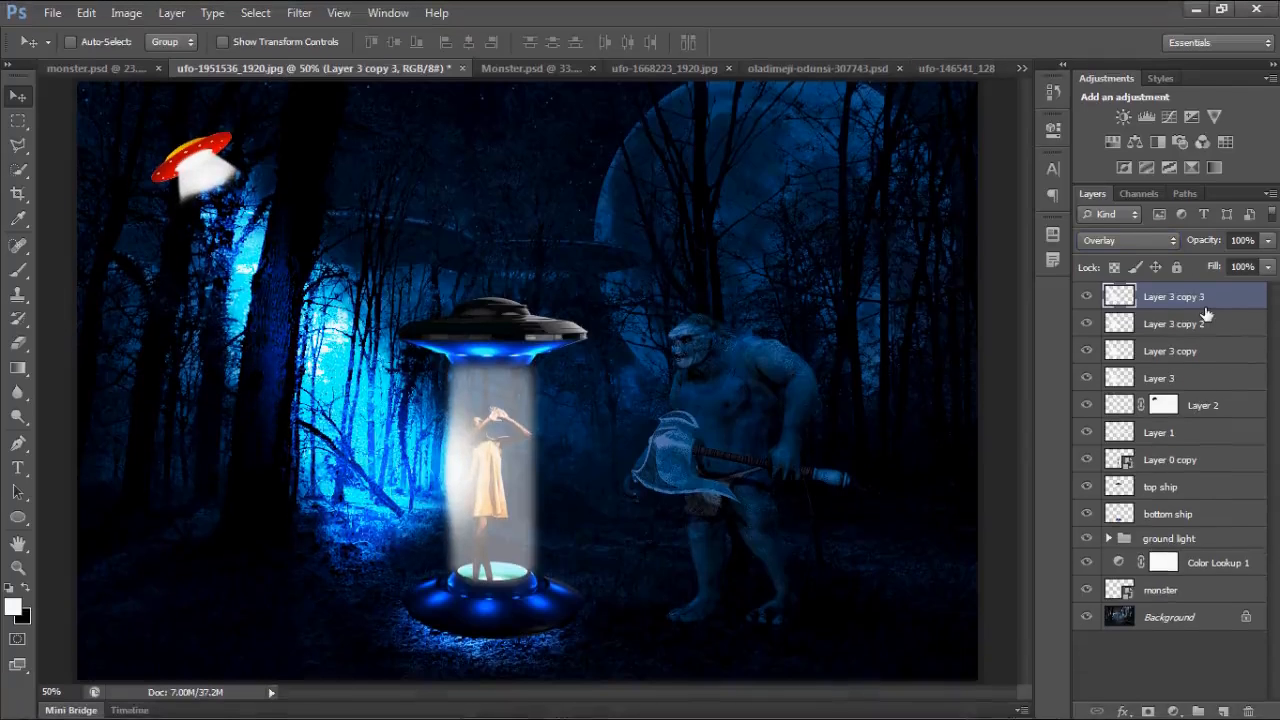
{"action": "key", "text": "ctrl+z"}
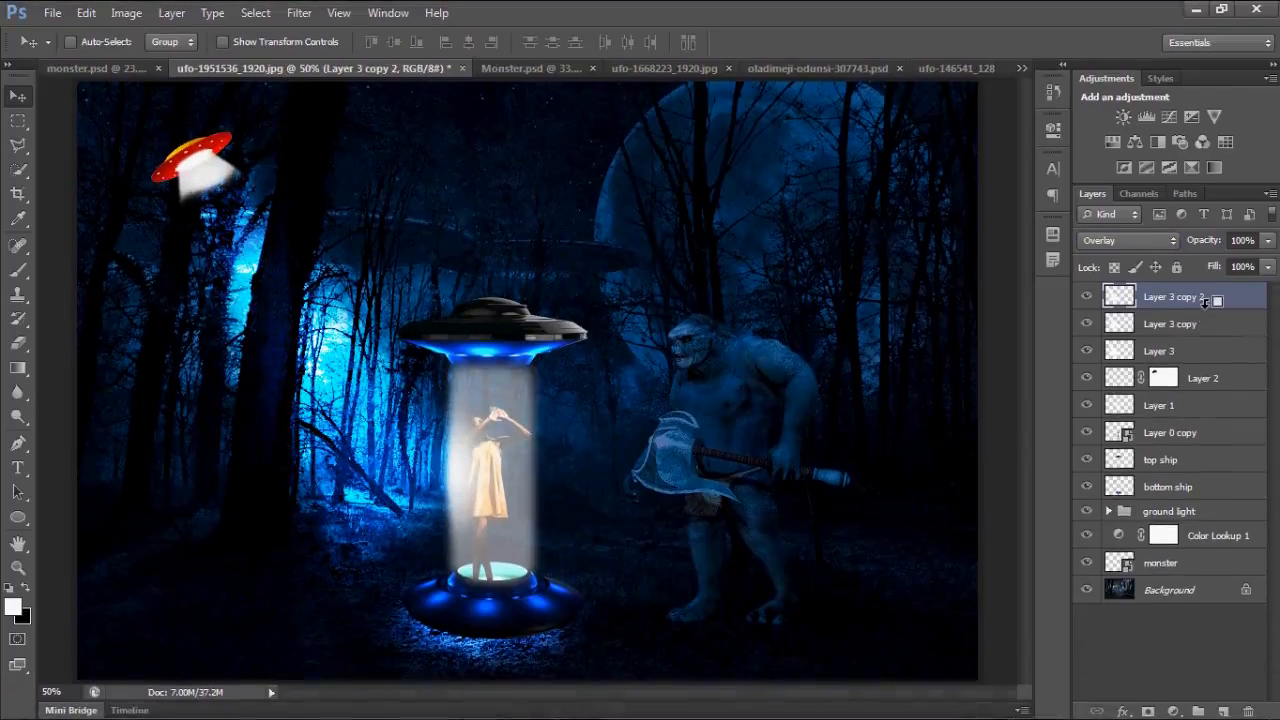
{"action": "key", "text": "ctrl+alt+z"}
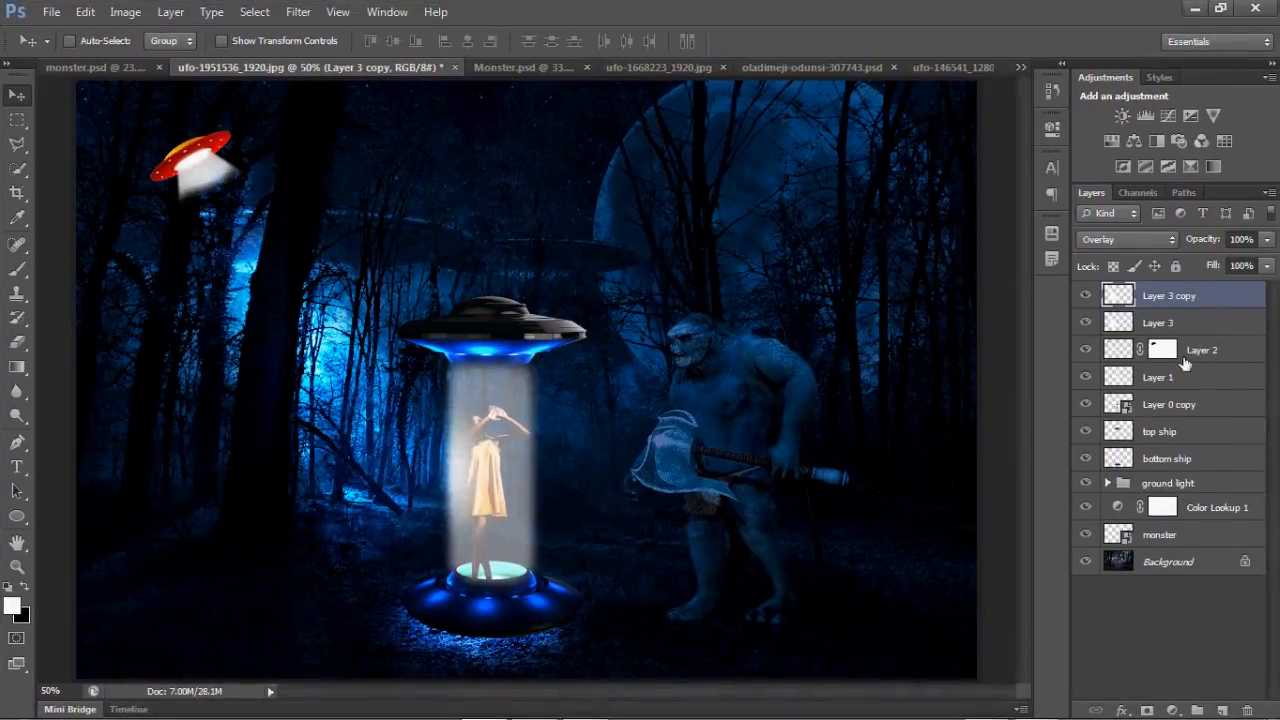
Group Layer 2, Layer 3 and Layer 3 copy, and reposition the saucer with its beam slightly lower on the scene's left side.
{"action": "left_click", "coordinate": [1180, 350], "text": "shift"}
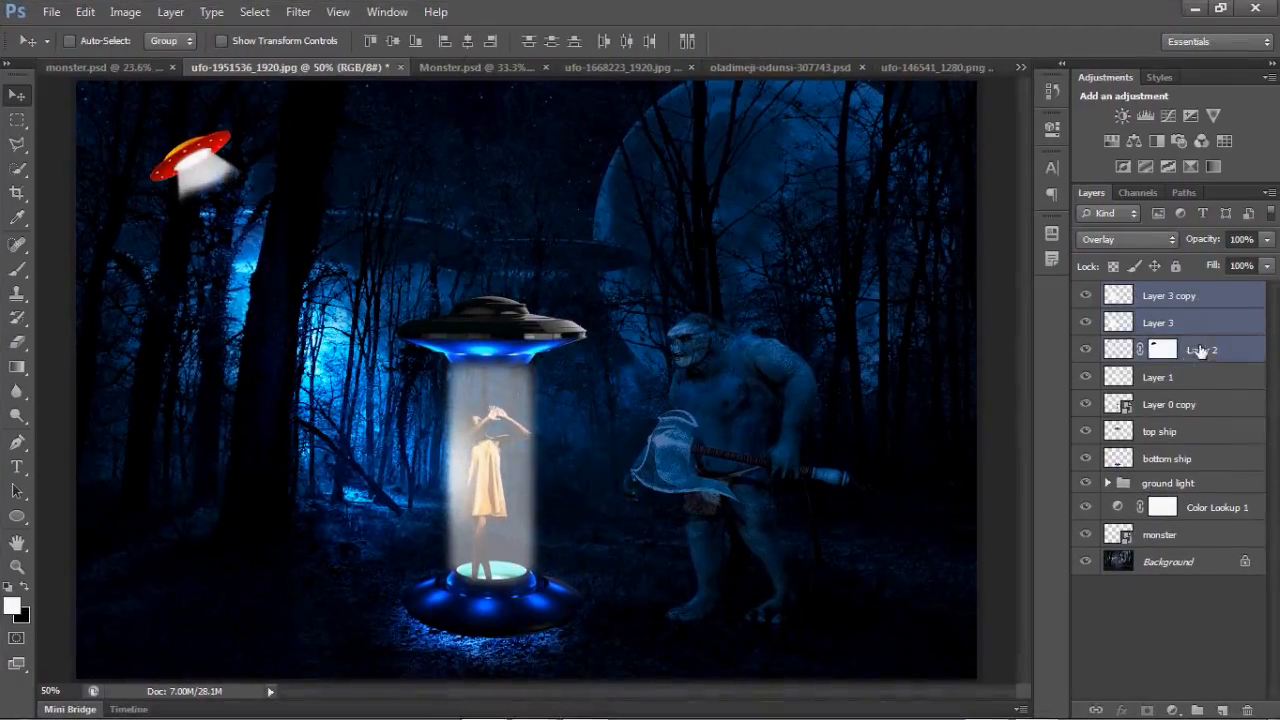
{"action": "left_click_drag", "start_coordinate": [332, 332], "coordinate": [762, 362]}
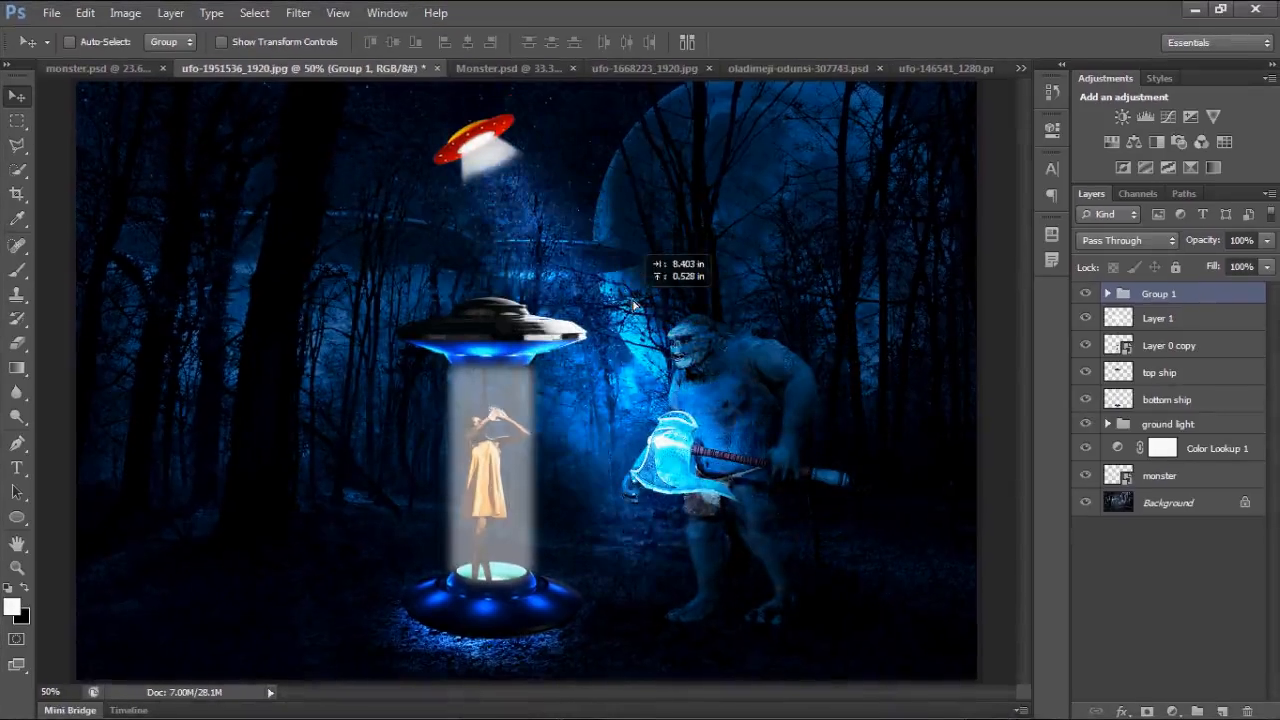
{"action": "left_click_drag", "start_coordinate": [633, 305], "coordinate": [375, 409]}
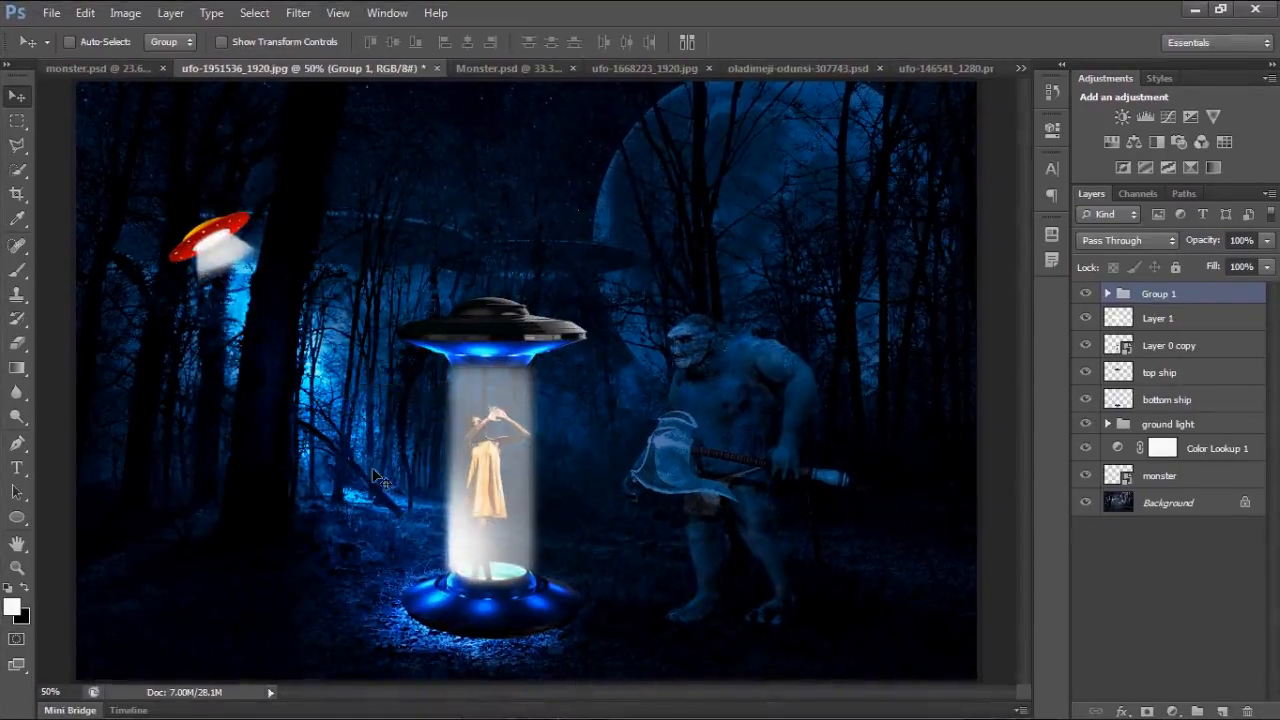
{"action": "left_click_drag", "start_coordinate": [380, 478], "coordinate": [364, 453]}
Rotate Group 1 by -4.22° and shift it up so the saucer sits higher among the left trees.
{"action": "key", "text": "ctrl+t"}
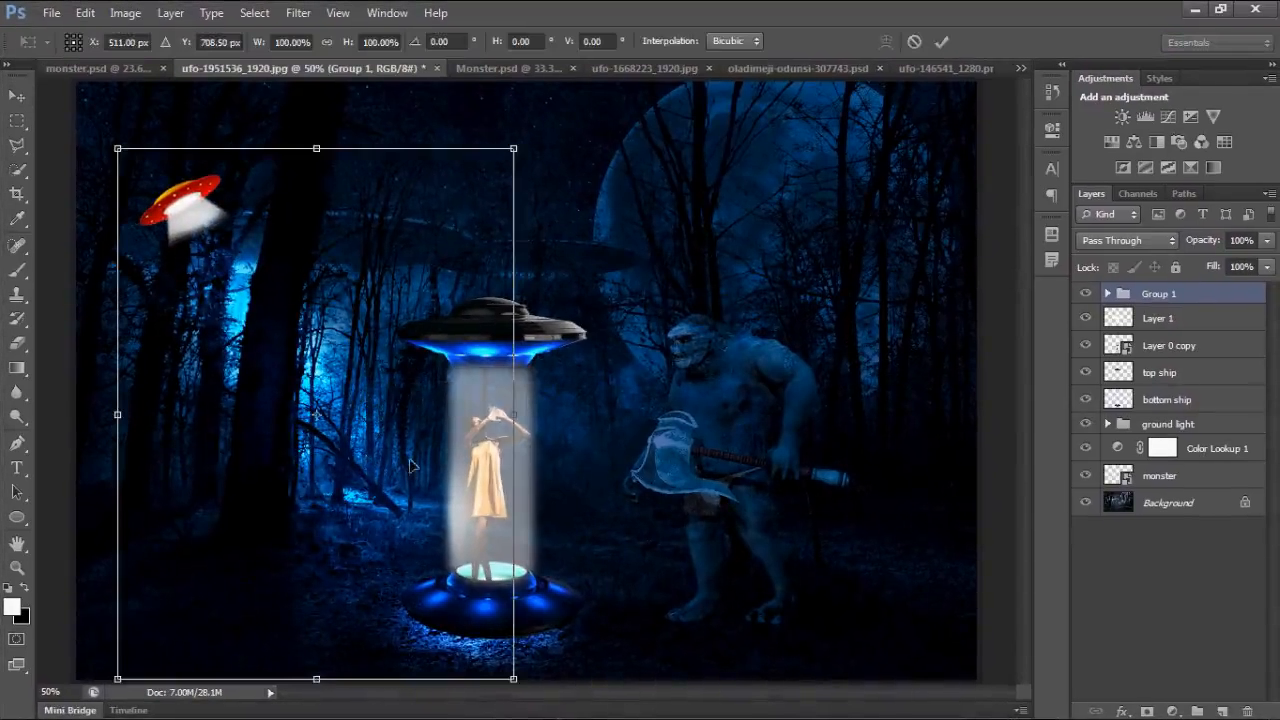
{"action": "left_click_drag", "start_coordinate": [539, 652], "coordinate": [545, 645]}
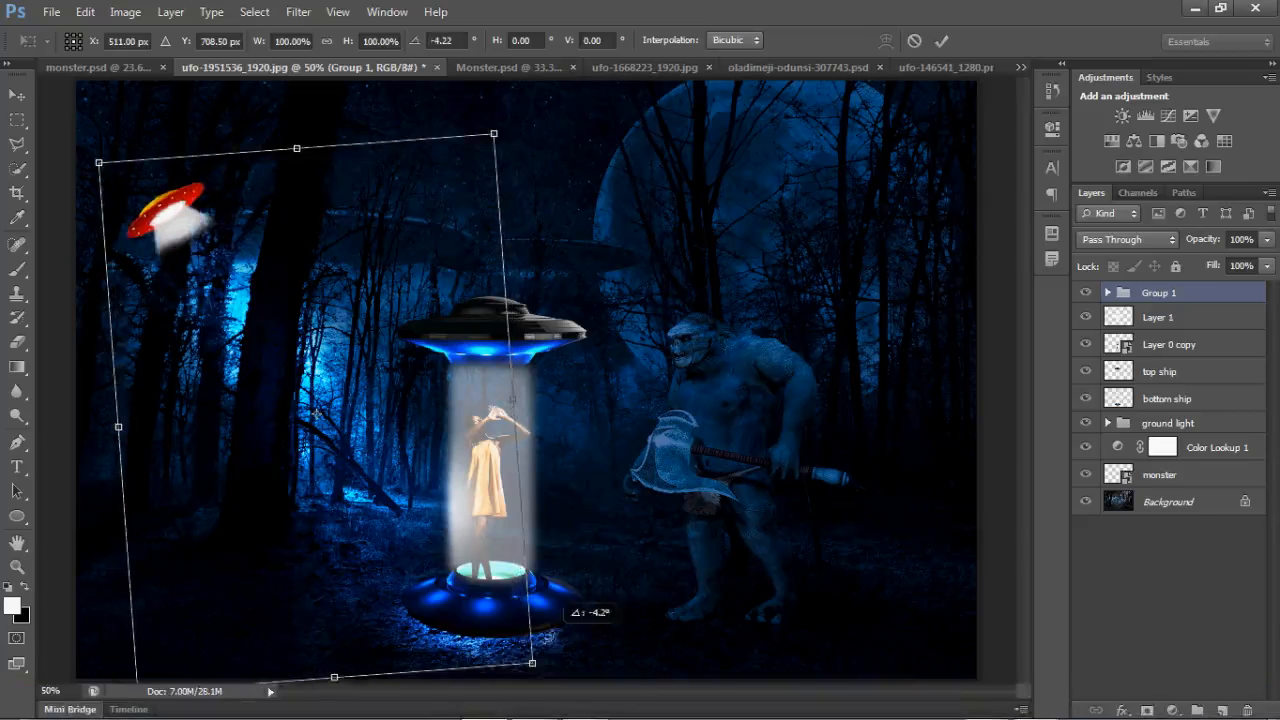
{"action": "left_click_drag", "start_coordinate": [385, 598], "coordinate": [394, 551]}
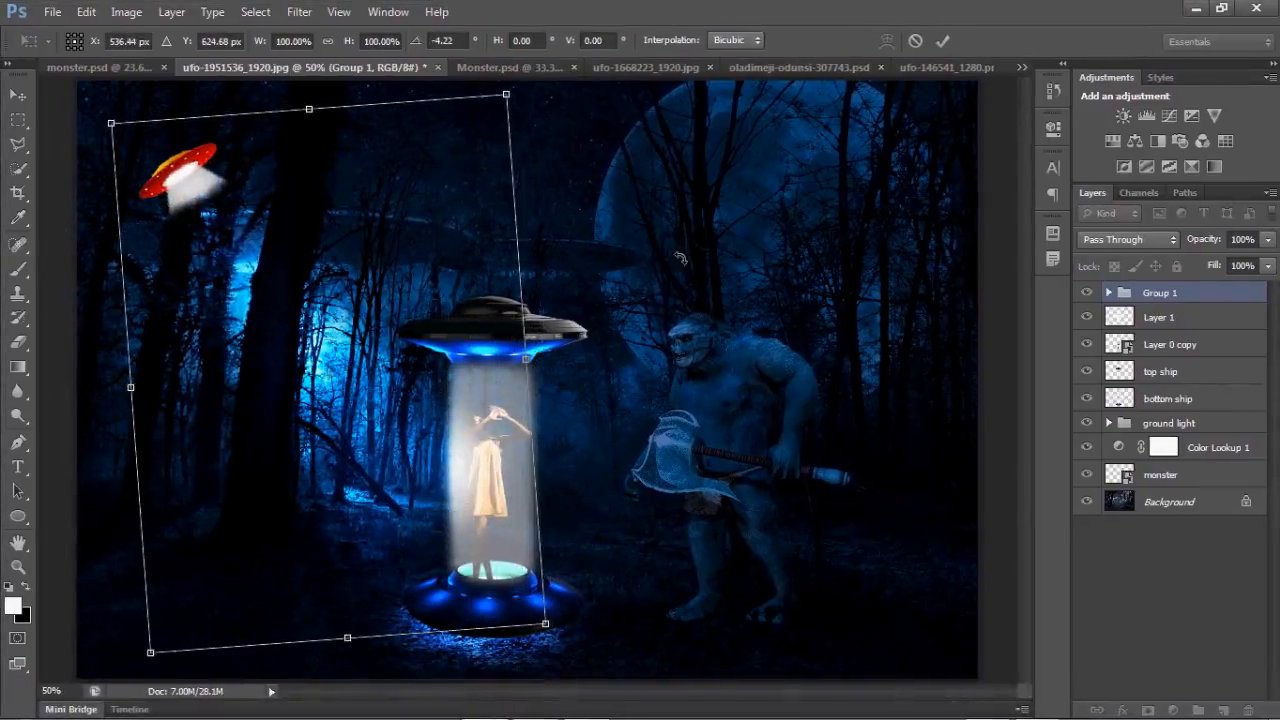
{"action": "left_click", "coordinate": [940, 42]}
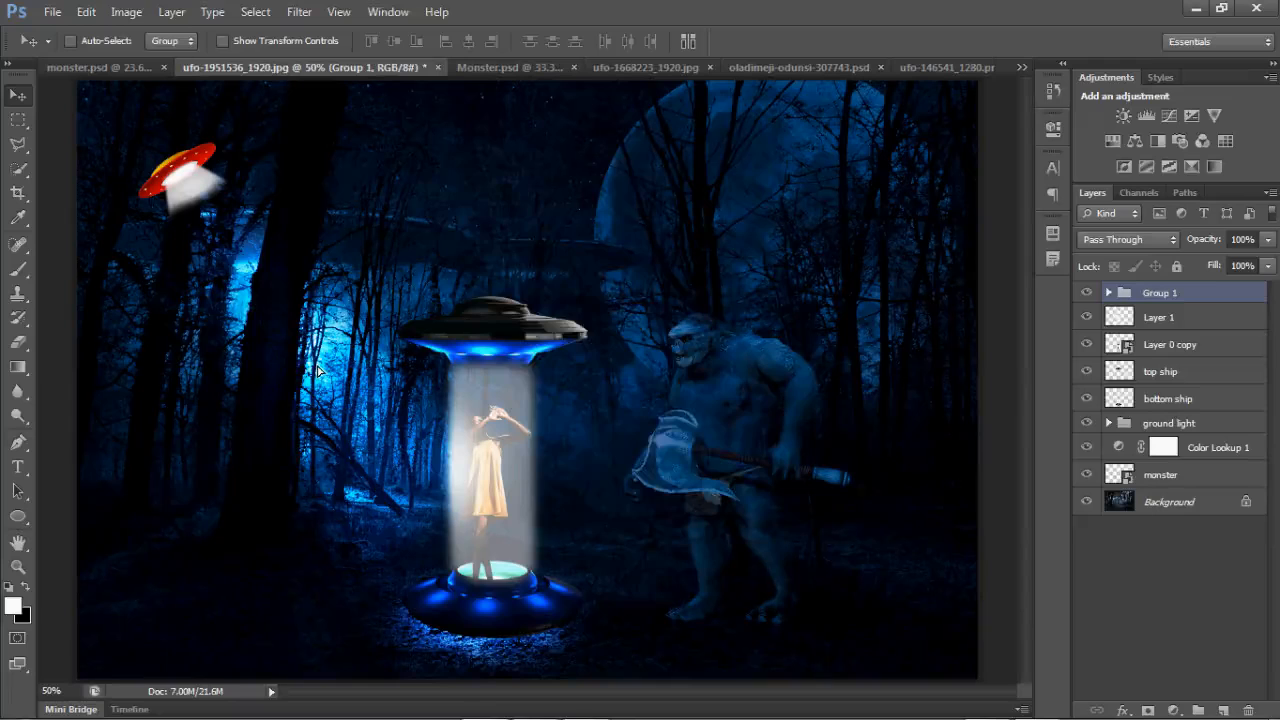
Duplicate the saucer group Group 1, flip the copy horizontally and place it in the sky above the monster.
{"action": "left_click_drag", "start_coordinate": [297, 330], "coordinate": [732, 312]}
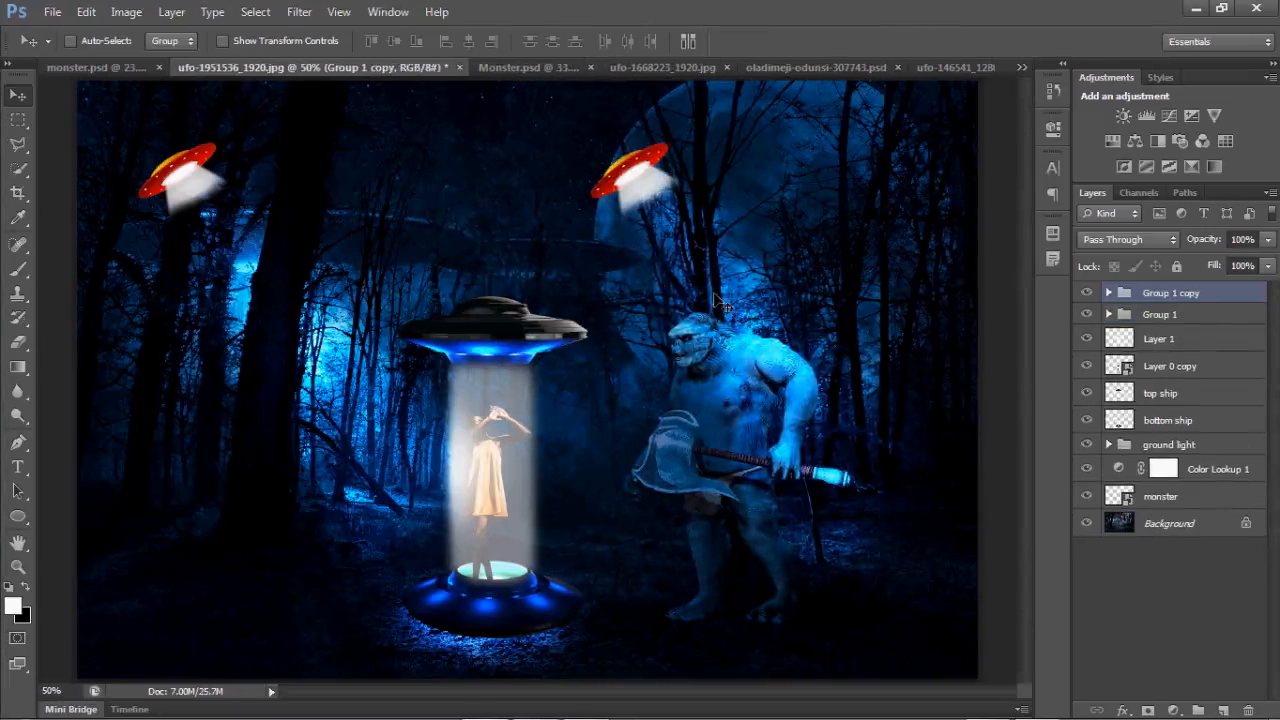
{"action": "key", "text": "ctrl+t"}
{"action": "right_click", "coordinate": [696, 250]}
{"action": "left_click", "coordinate": [741, 535]}
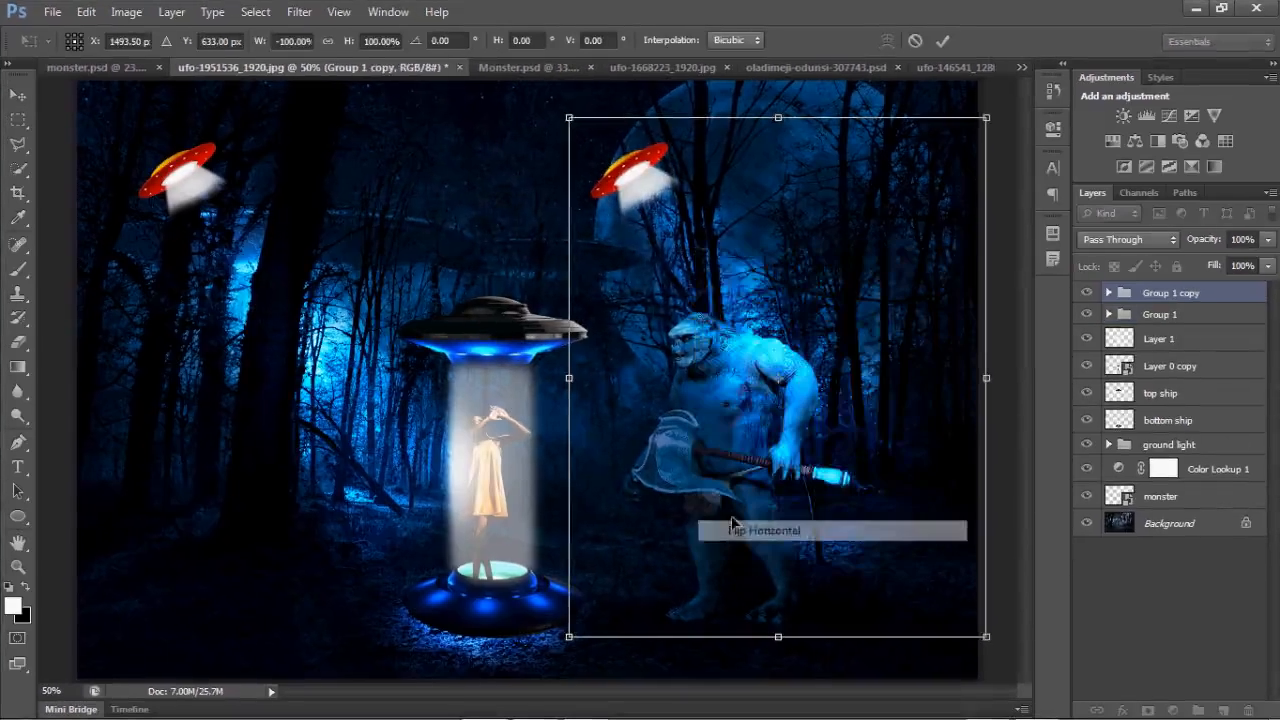
{"action": "left_click_drag", "start_coordinate": [799, 388], "coordinate": [631, 374]}
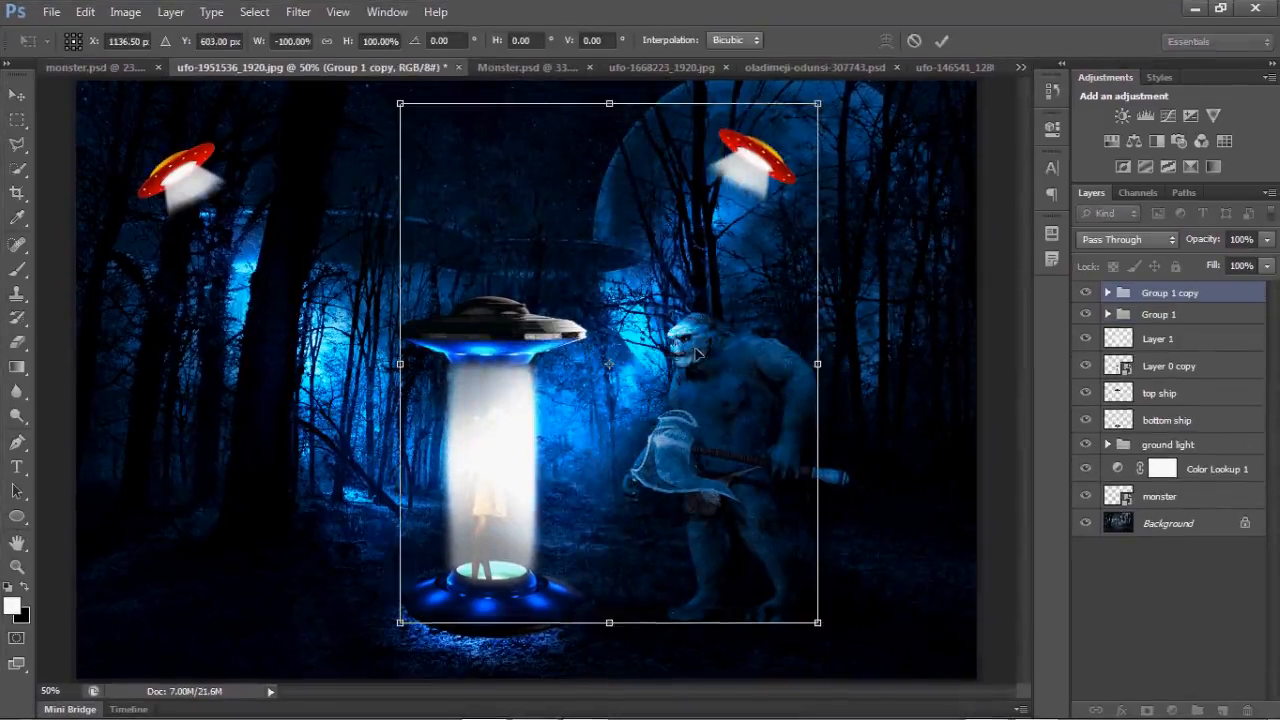
Rotate the flipped saucer copy to 6.12° and settle it among the trees to the upper right of the monster's head.
{"action": "left_click_drag", "start_coordinate": [835, 193], "coordinate": [838, 224]}
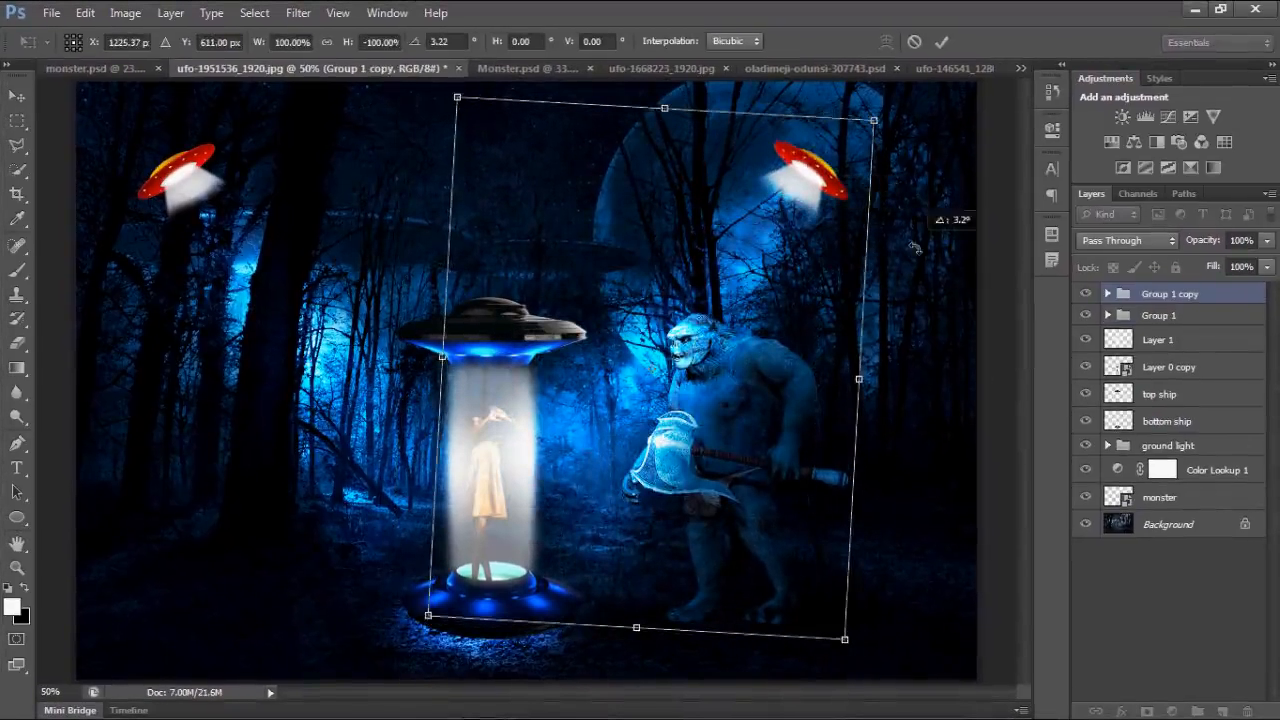
{"action": "left_click_drag", "start_coordinate": [915, 248], "coordinate": [921, 261]}
{"action": "left_click_drag", "start_coordinate": [829, 248], "coordinate": [816, 269]}
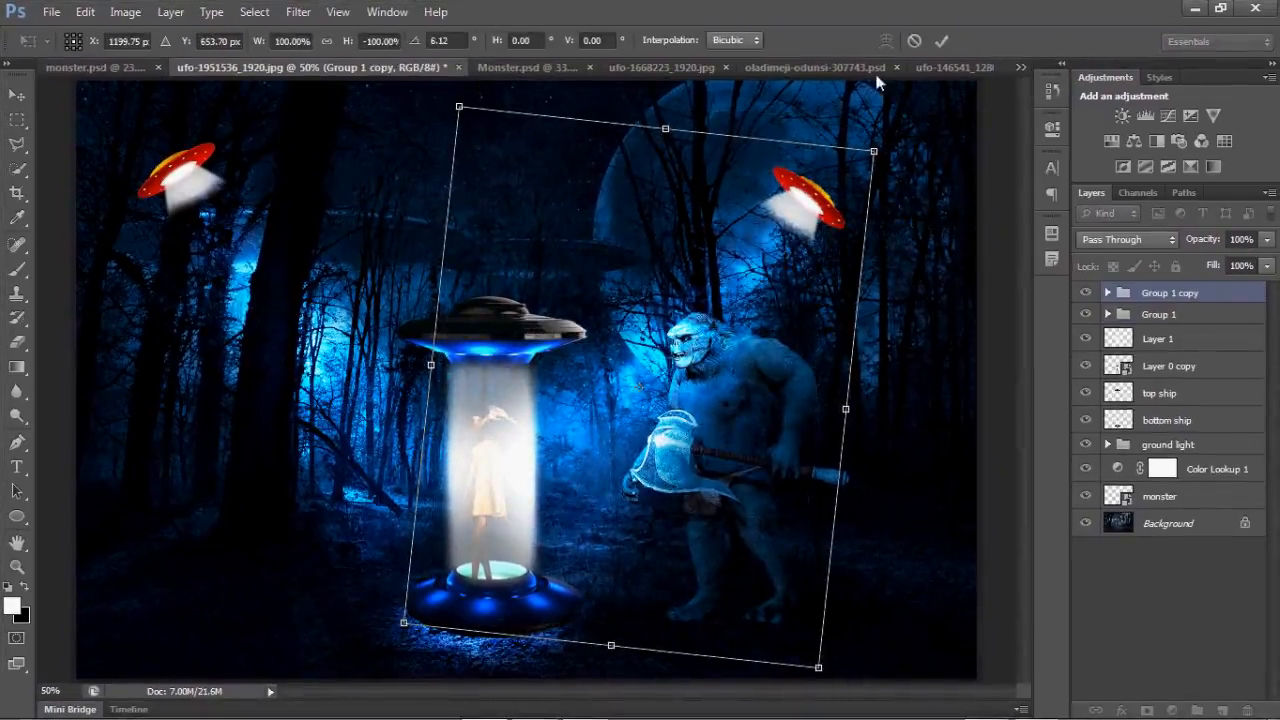
{"action": "left_click", "coordinate": [941, 40]}
Move the monster layer slightly down and to the right in the scene.
{"action": "left_click", "coordinate": [1165, 496]}
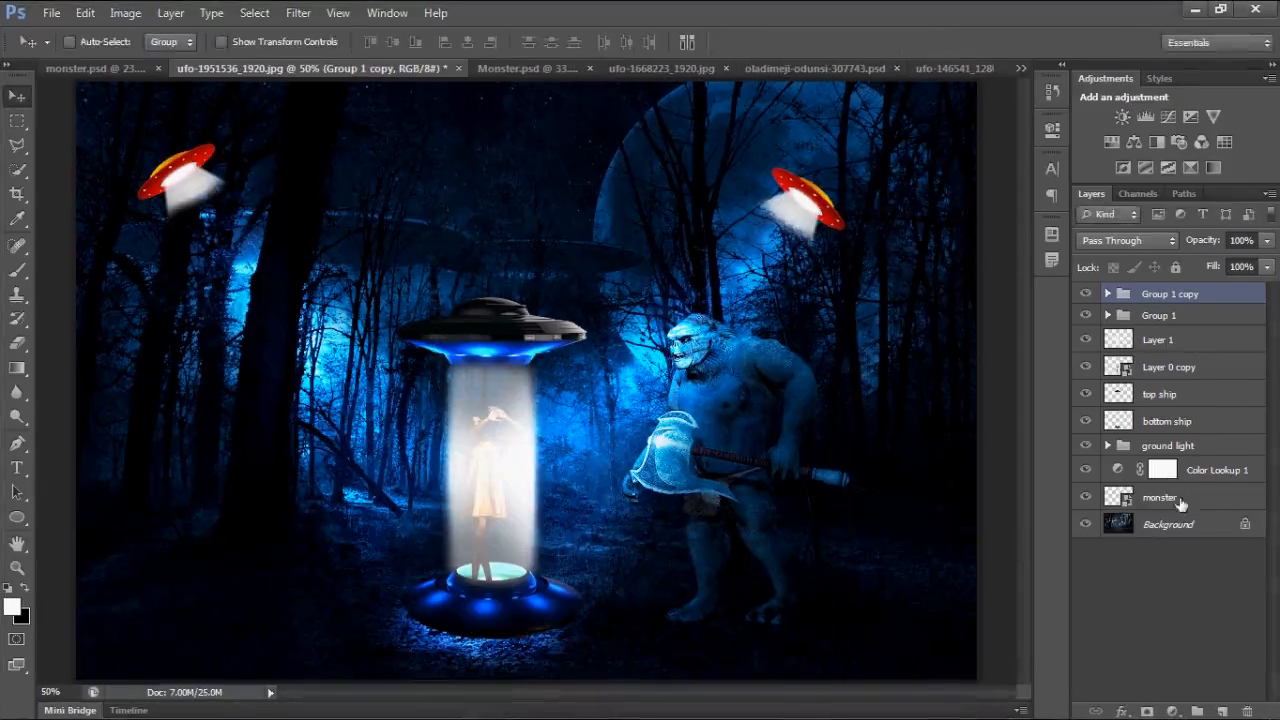
{"action": "mouse_move", "coordinate": [772, 465]}
{"action": "left_mouse_down"}
{"action": "mouse_move", "coordinate": [783, 478]}
{"action": "mouse_move", "coordinate": [771, 480]}
{"action": "left_mouse_up"}
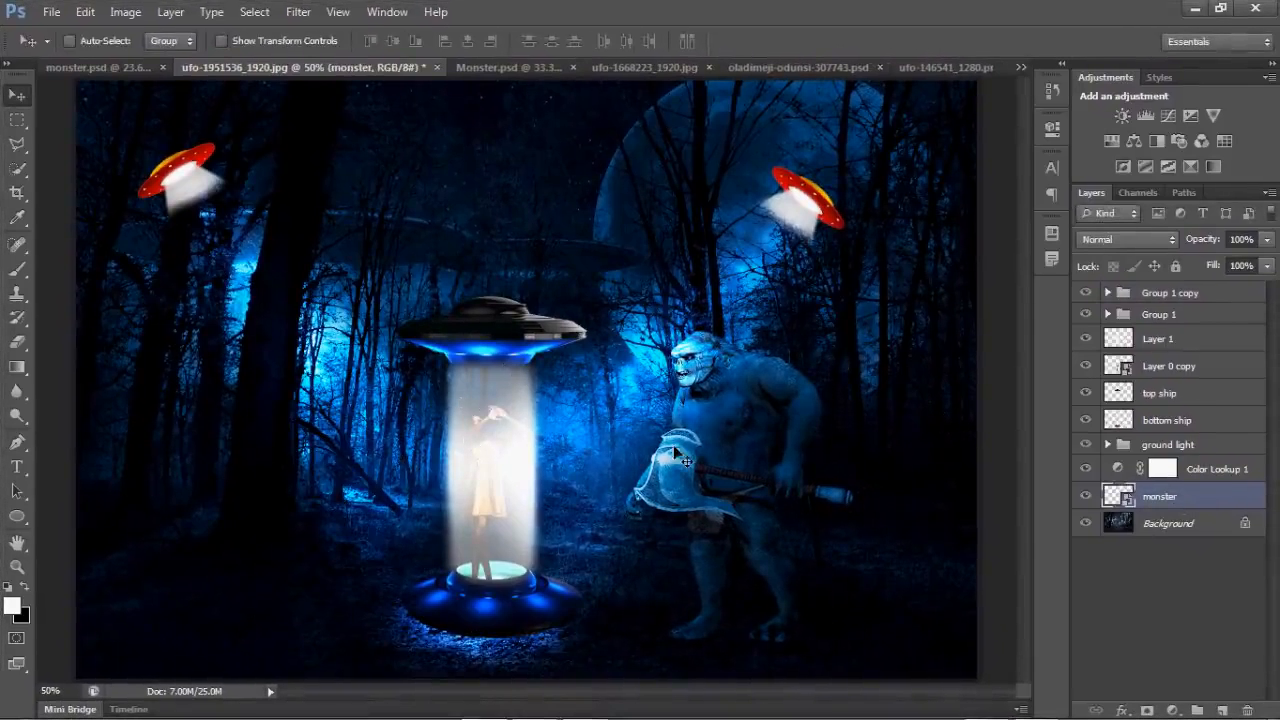
Scale Layer 1, Layer 0 copy, top ship and bottom ship together to about 123.5%, and shift them slightly left.
{"action": "left_click", "coordinate": [1178, 332]}
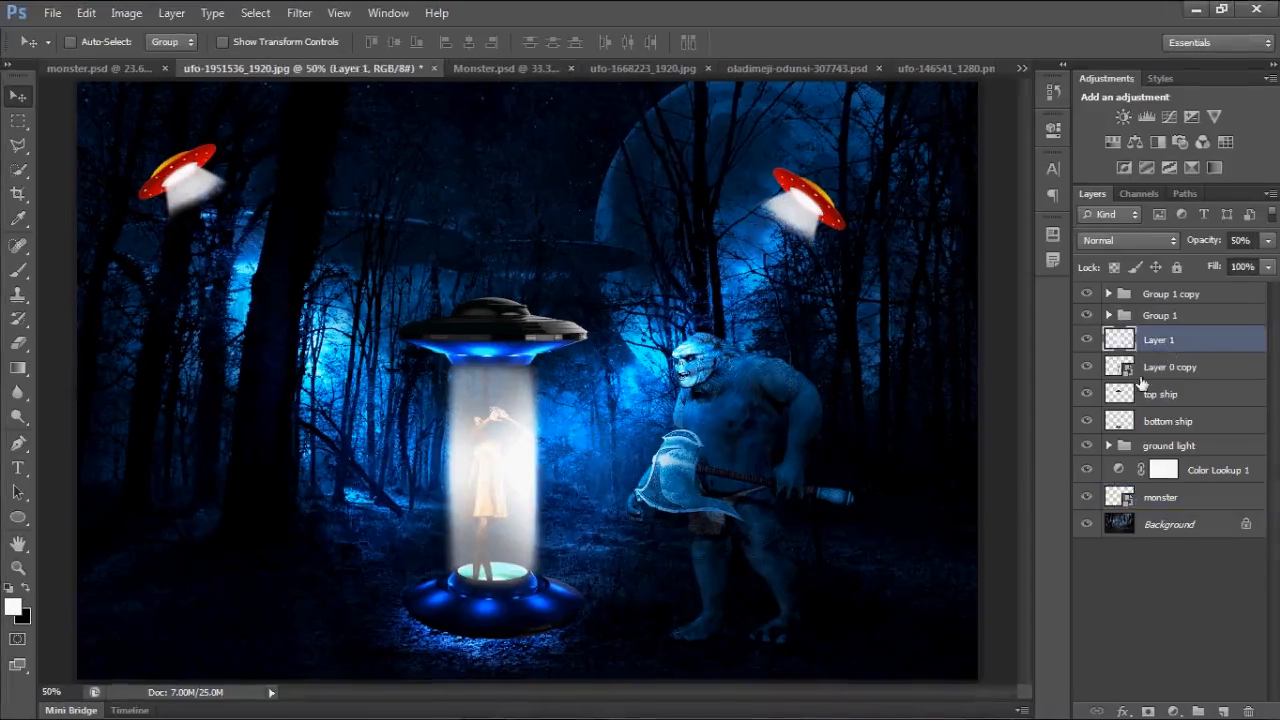
{"action": "left_click", "coordinate": [1118, 370]}
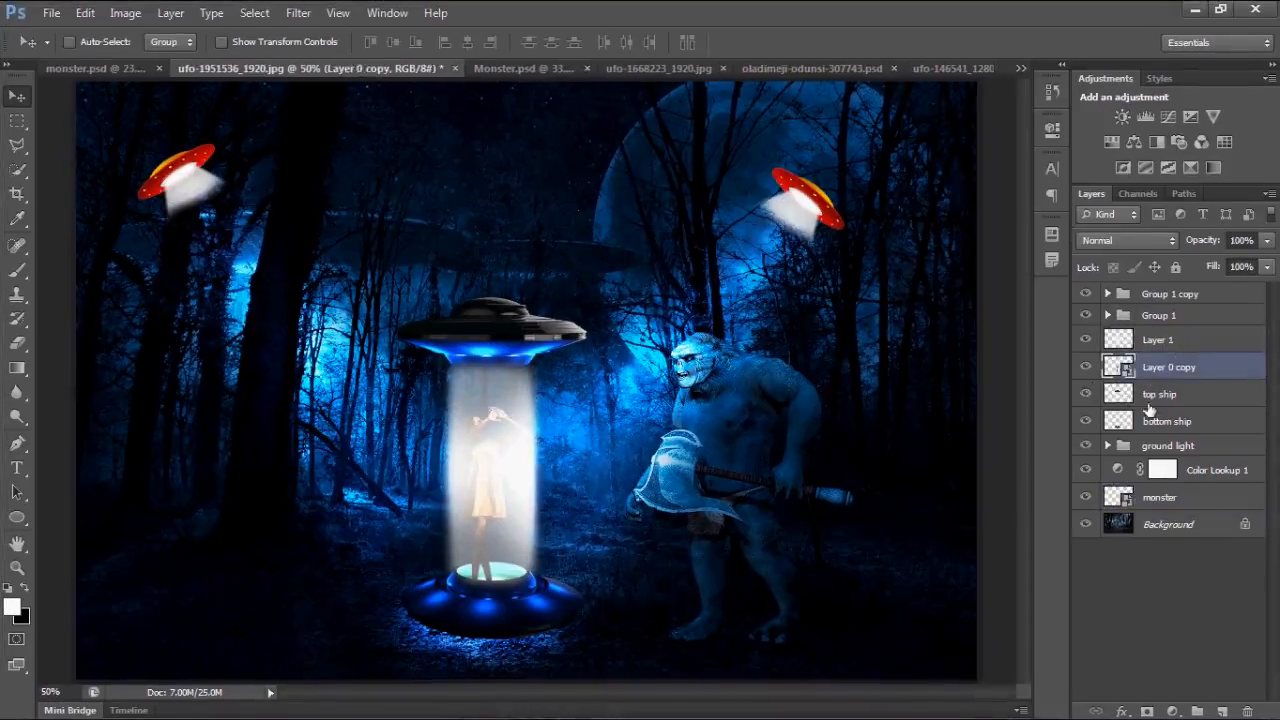
{"action": "left_click", "coordinate": [1165, 423]}
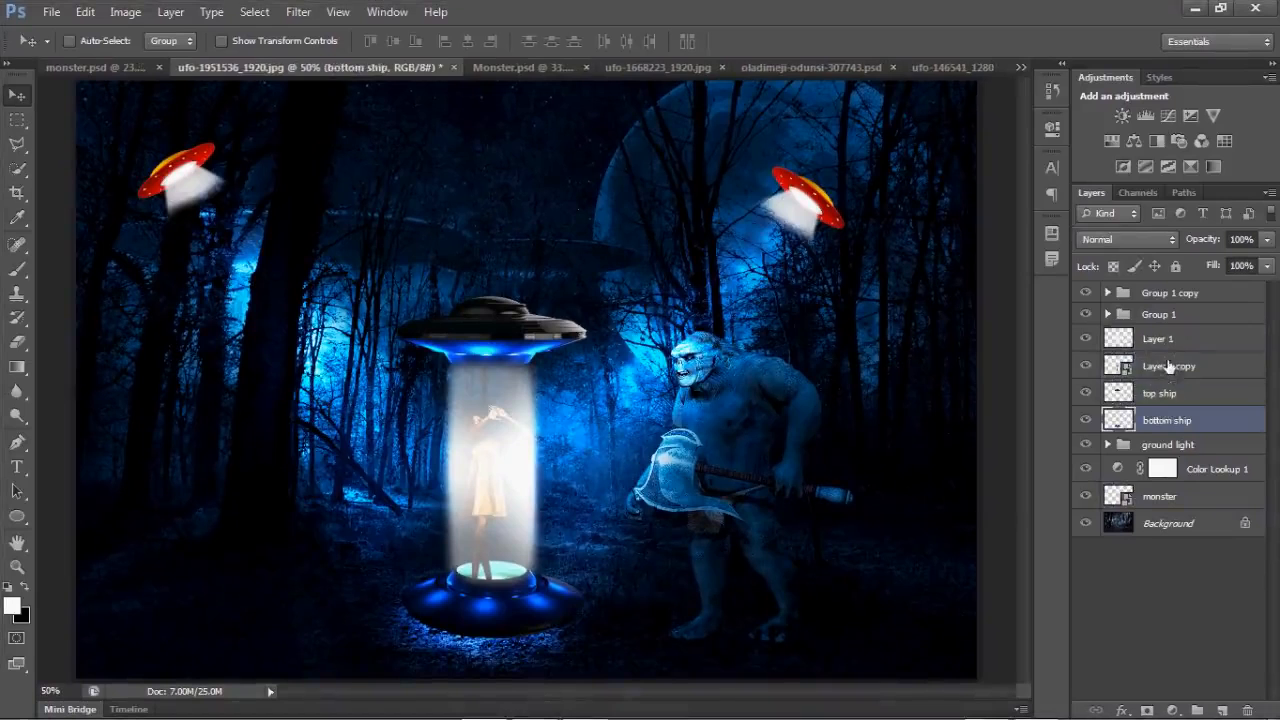
{"action": "left_click", "coordinate": [1158, 339], "text": "shift"}
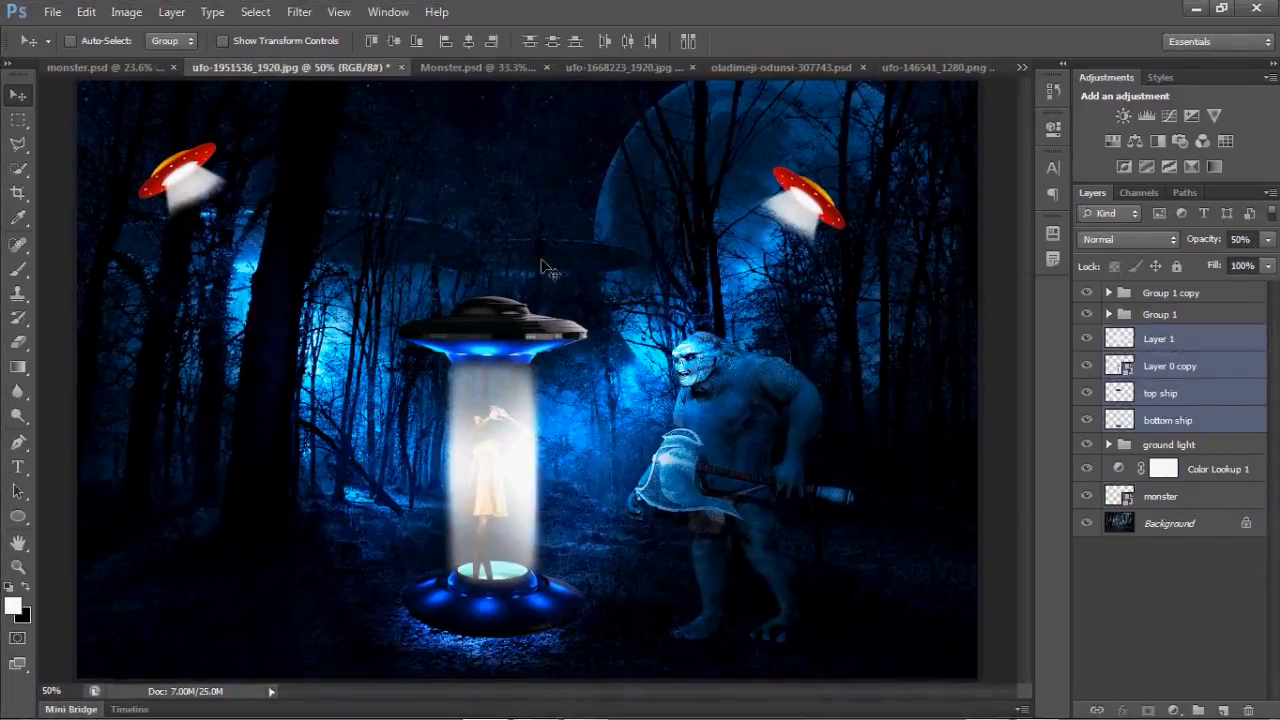
{"action": "key", "text": "ctrl+t"}
{"action": "left_click_drag", "start_coordinate": [590, 300], "coordinate": [623, 213]}
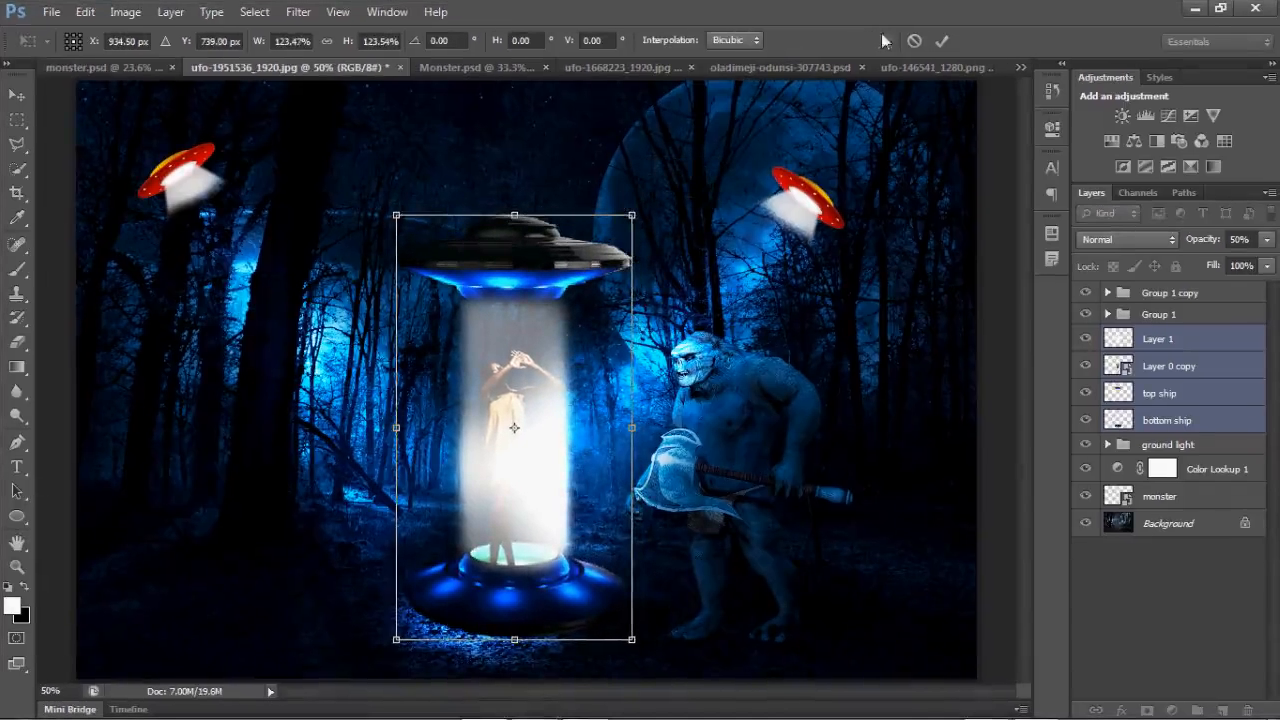
{"action": "left_click", "coordinate": [943, 42]}
{"action": "left_click_drag", "start_coordinate": [557, 298], "coordinate": [532, 301]}
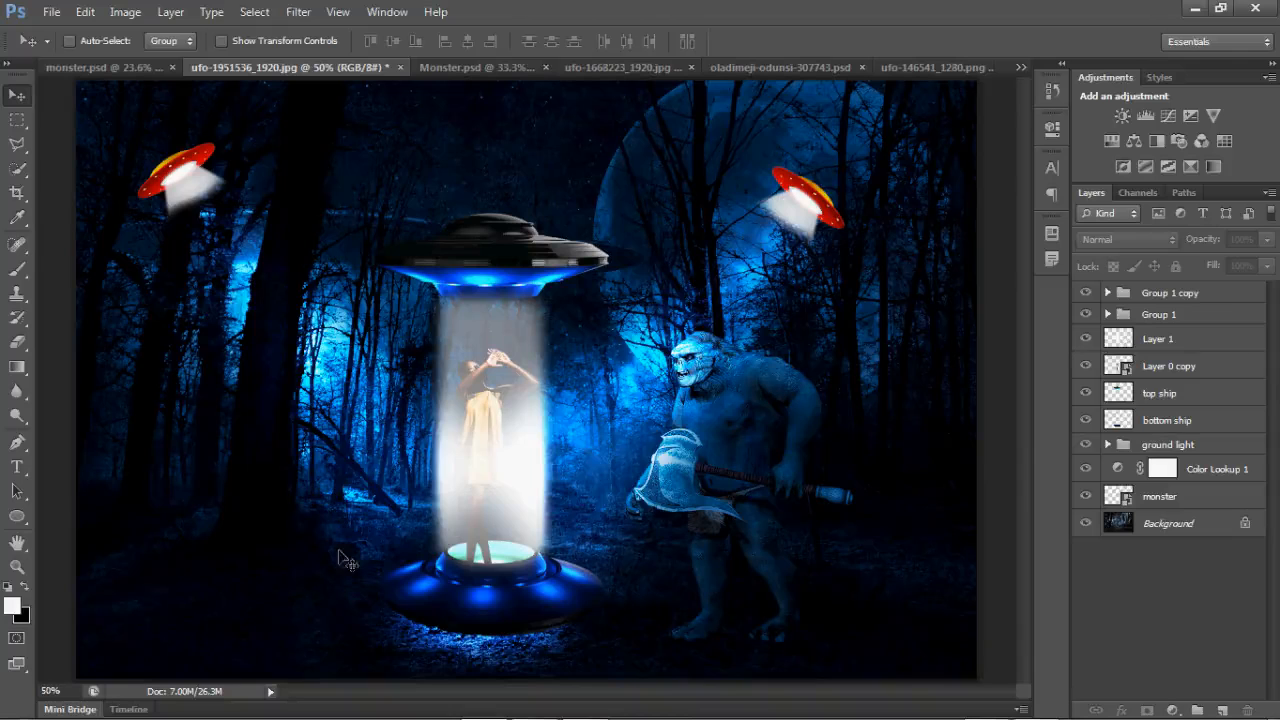
Duplicate the monster onto the scene's left side and flip the copy horizontally so it faces the light beam.
{"action": "left_click", "coordinate": [1195, 496]}
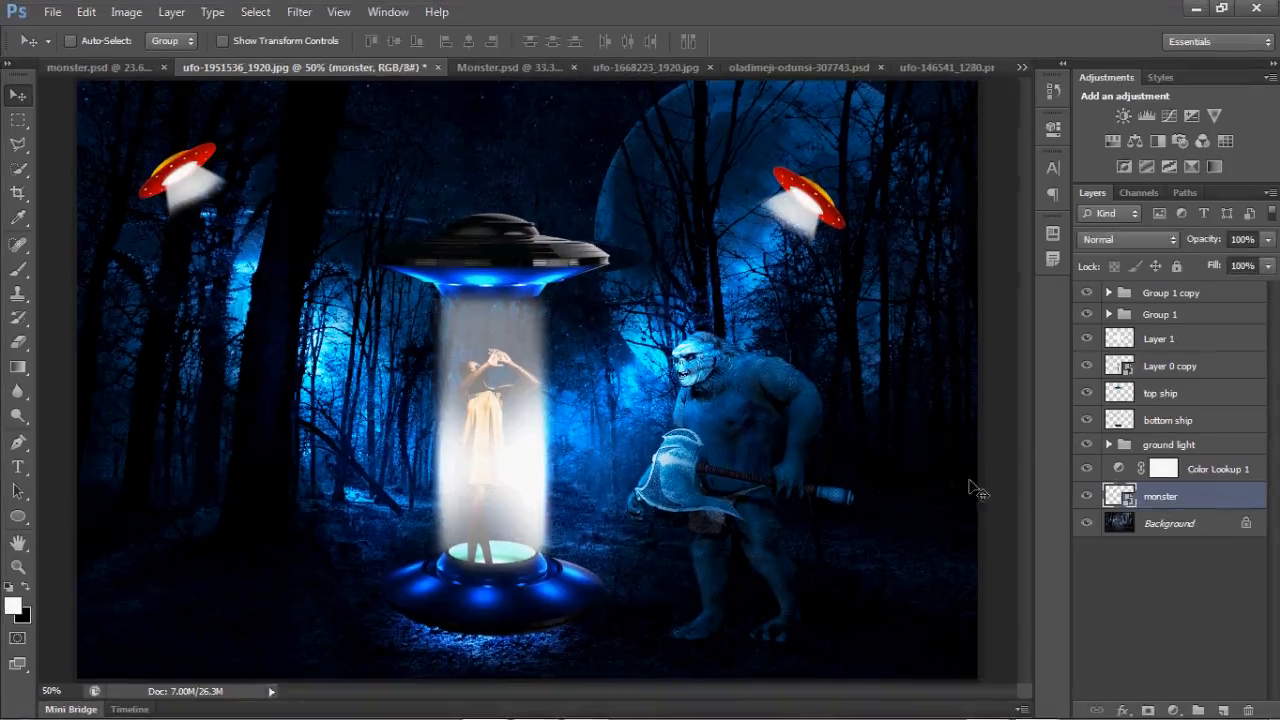
{"action": "left_click_drag", "start_coordinate": [755, 460], "coordinate": [257, 463]}
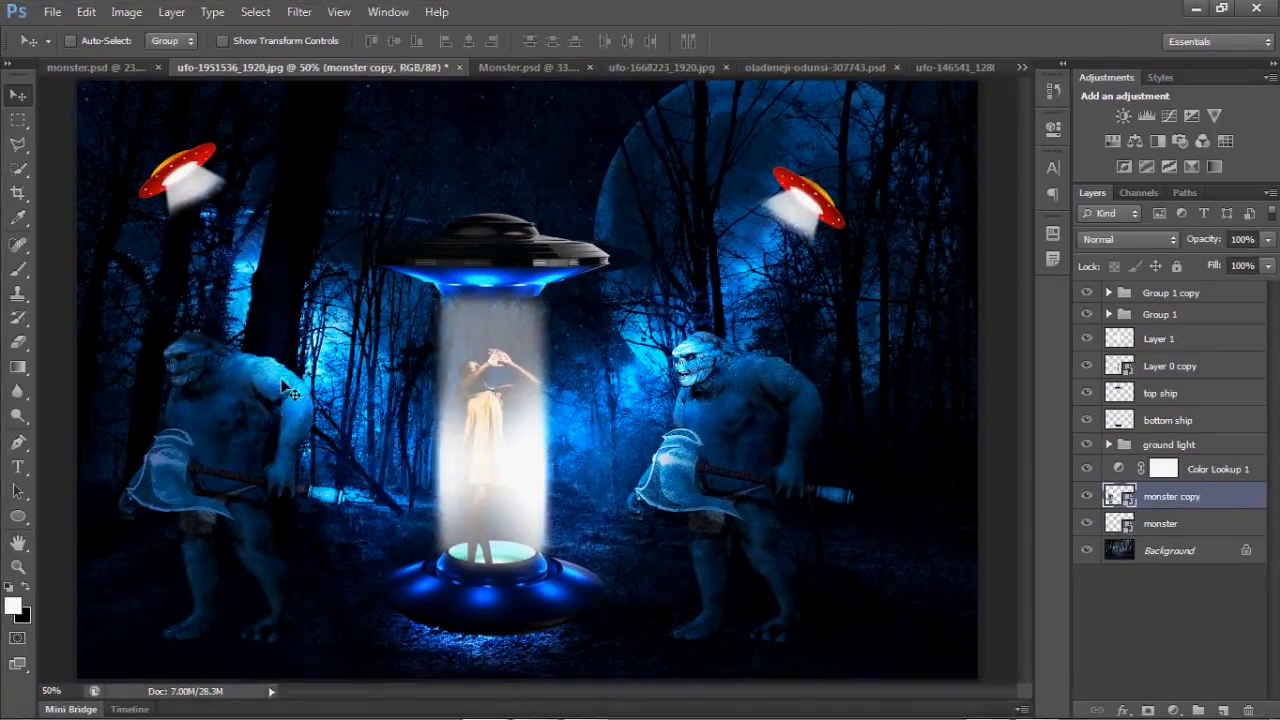
{"action": "key", "text": "ctrl+t"}
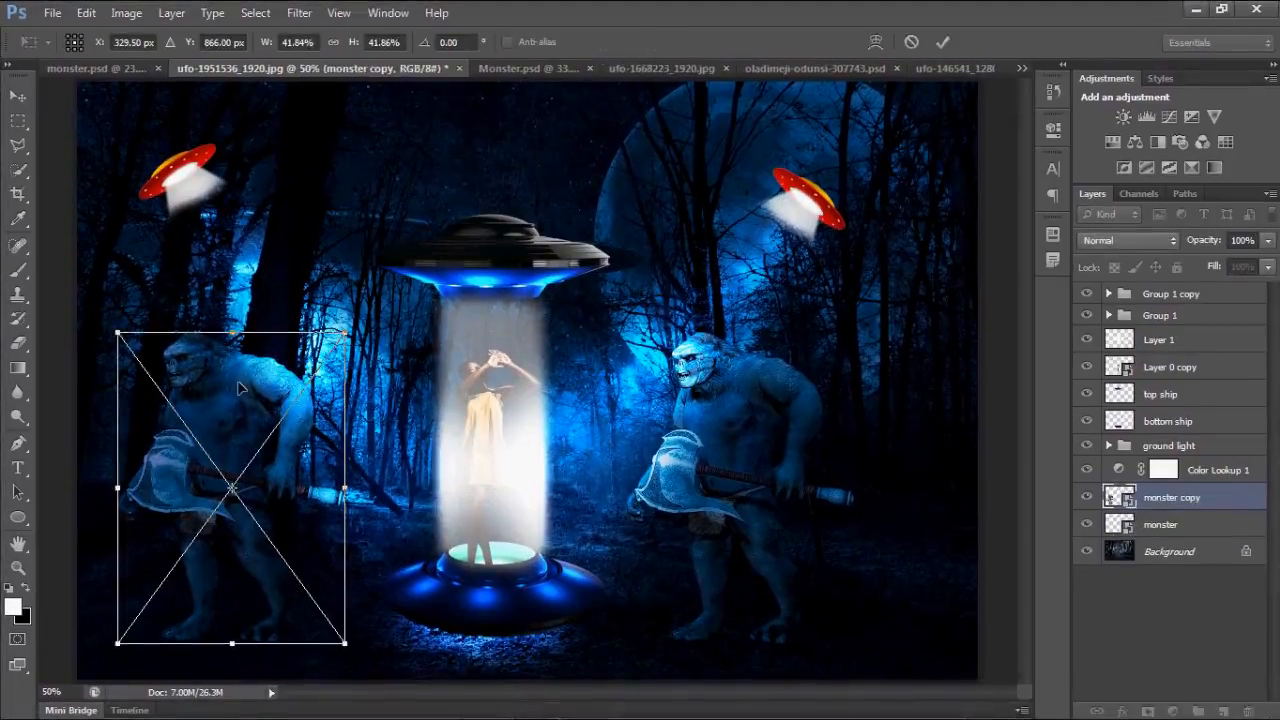
{"action": "right_click", "coordinate": [240, 388]}
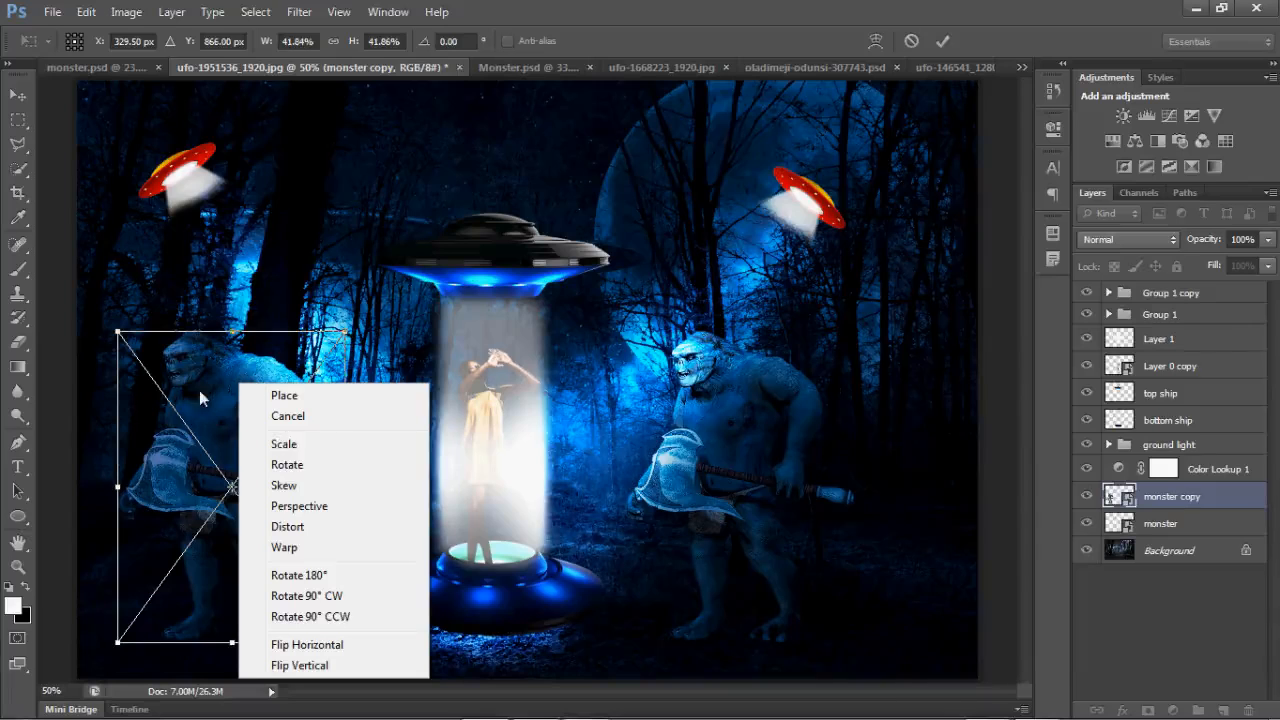
{"action": "left_click", "coordinate": [306, 646]}
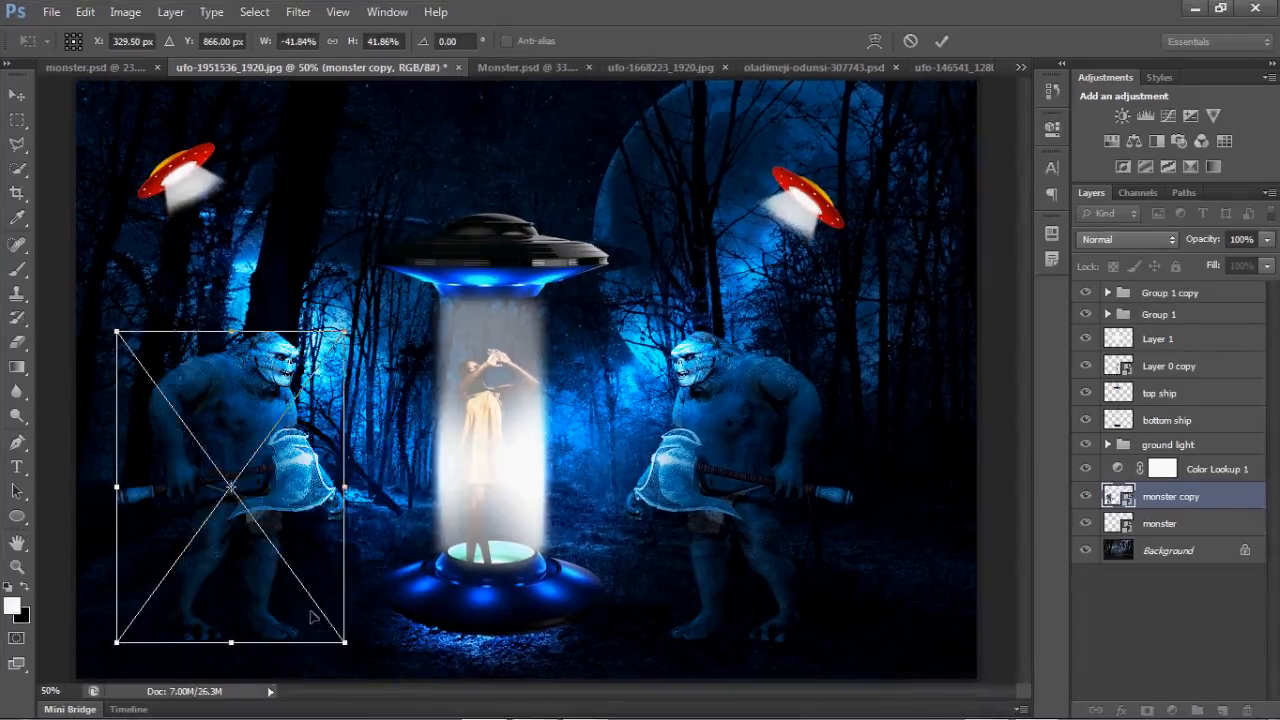
Shrink the flipped monster copy to about 9% in the lower-left corner, and place a duplicate of it farther back between the trunk and the beam.
{"action": "left_click_drag", "start_coordinate": [345, 331], "coordinate": [171, 543]}
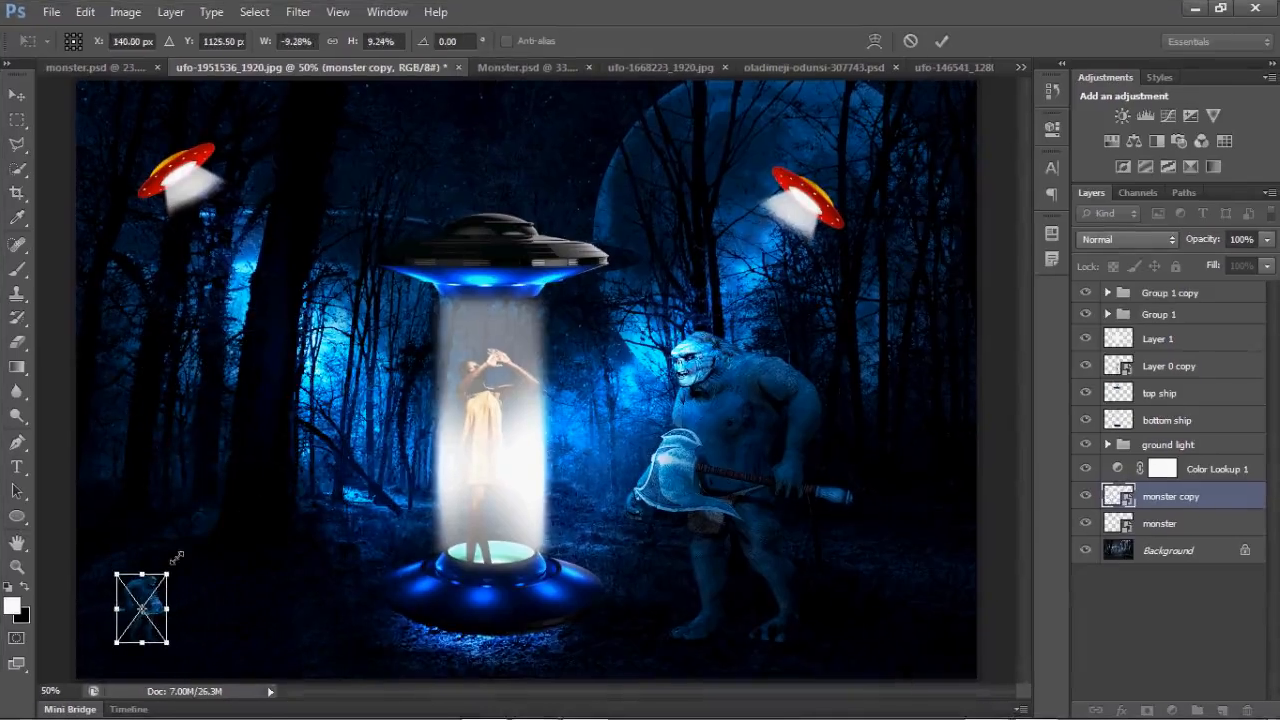
{"action": "key", "text": "Return"}
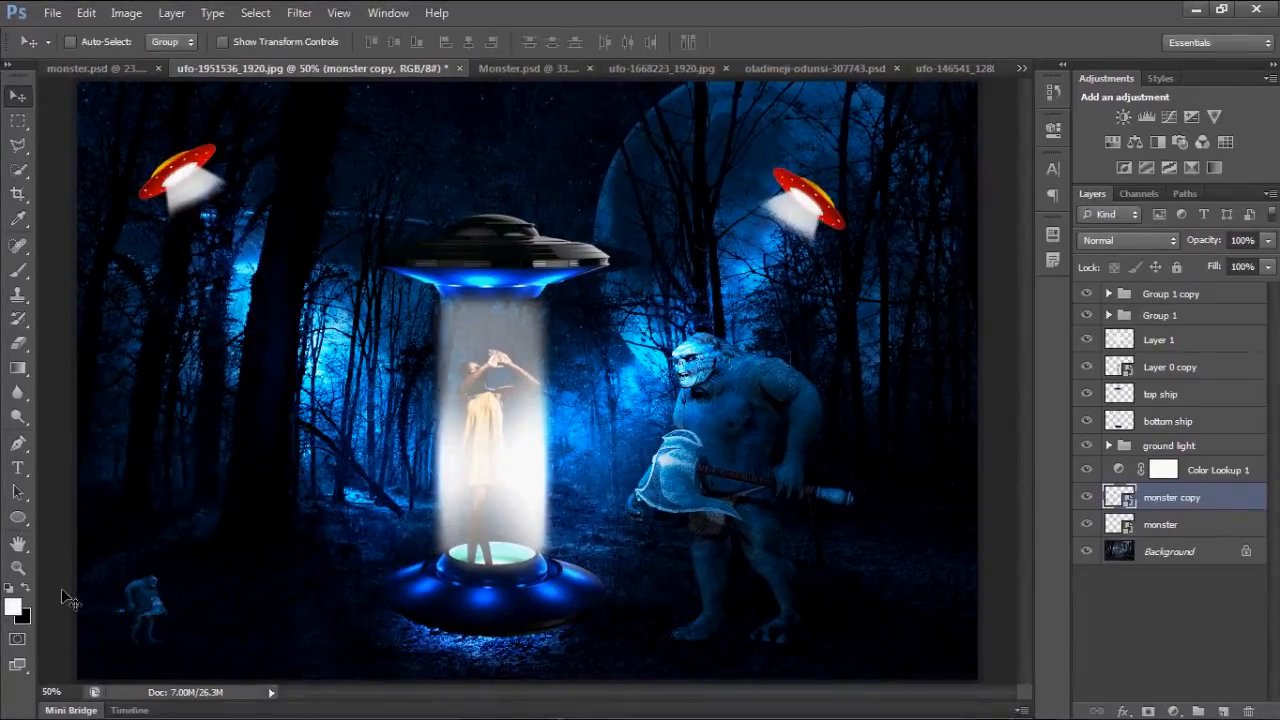
{"action": "left_click_drag", "start_coordinate": [178, 604], "coordinate": [229, 584]}
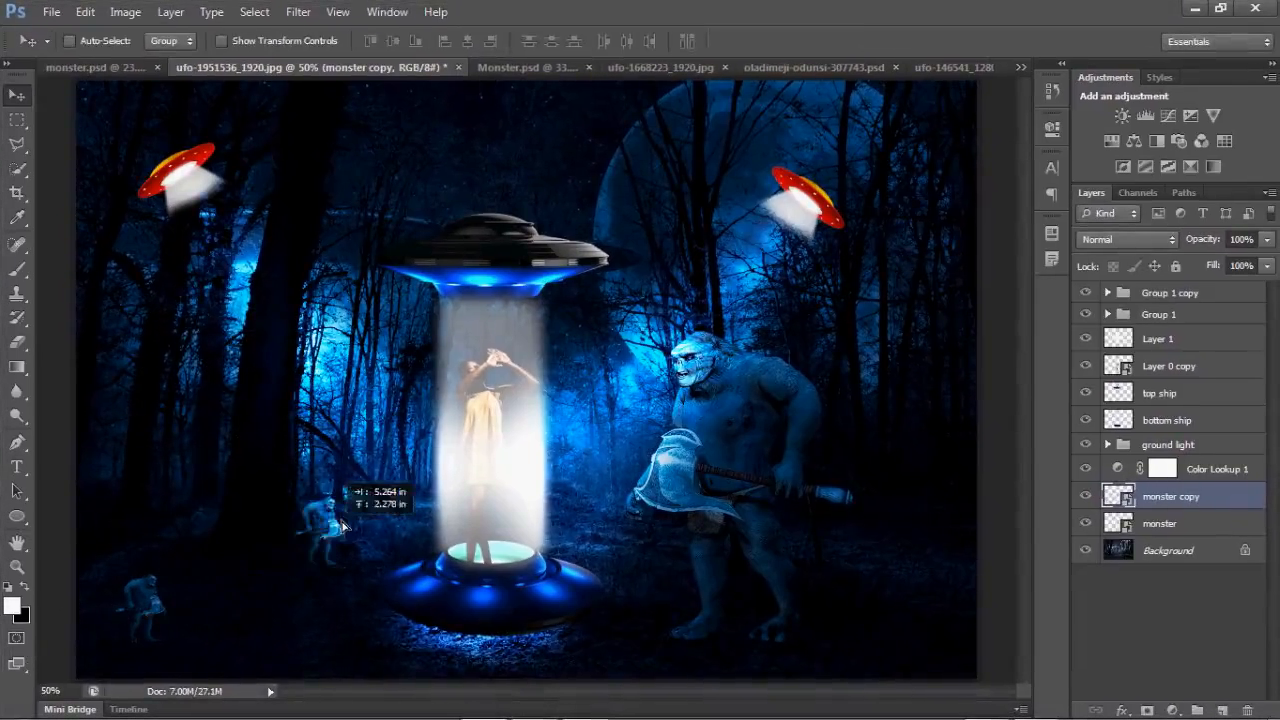
{"action": "left_click_drag", "start_coordinate": [341, 527], "coordinate": [341, 492]}
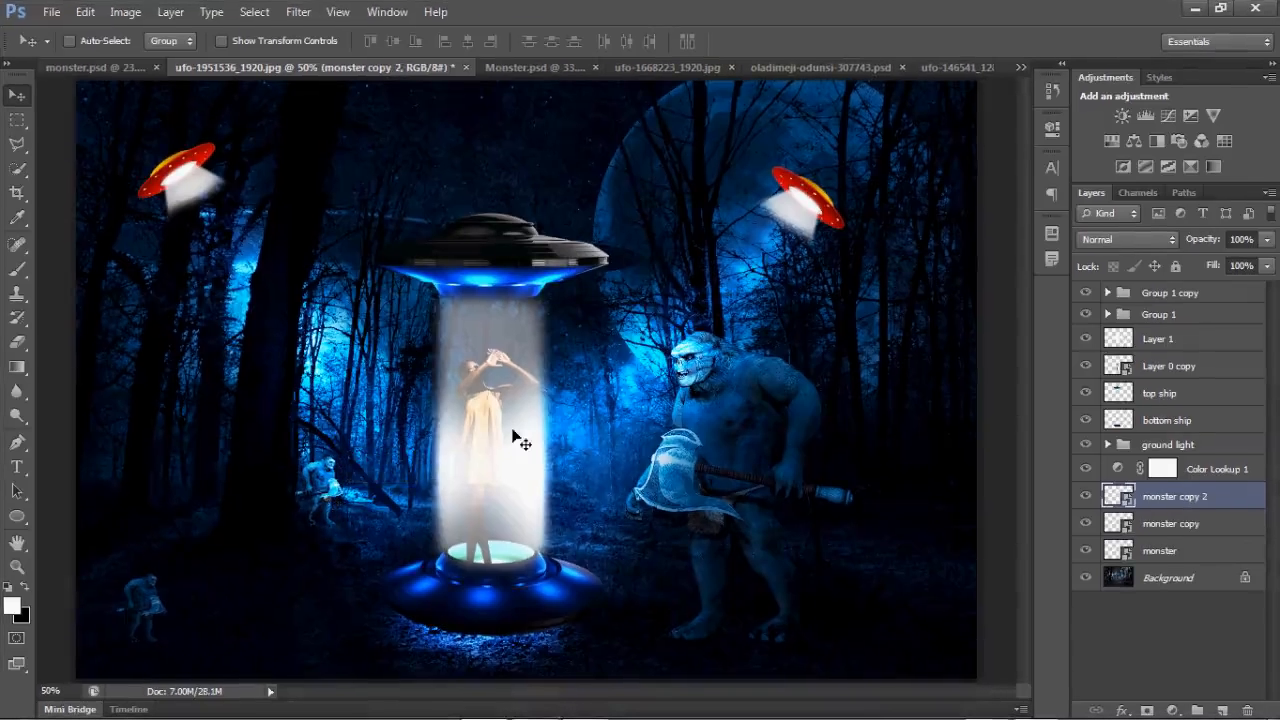